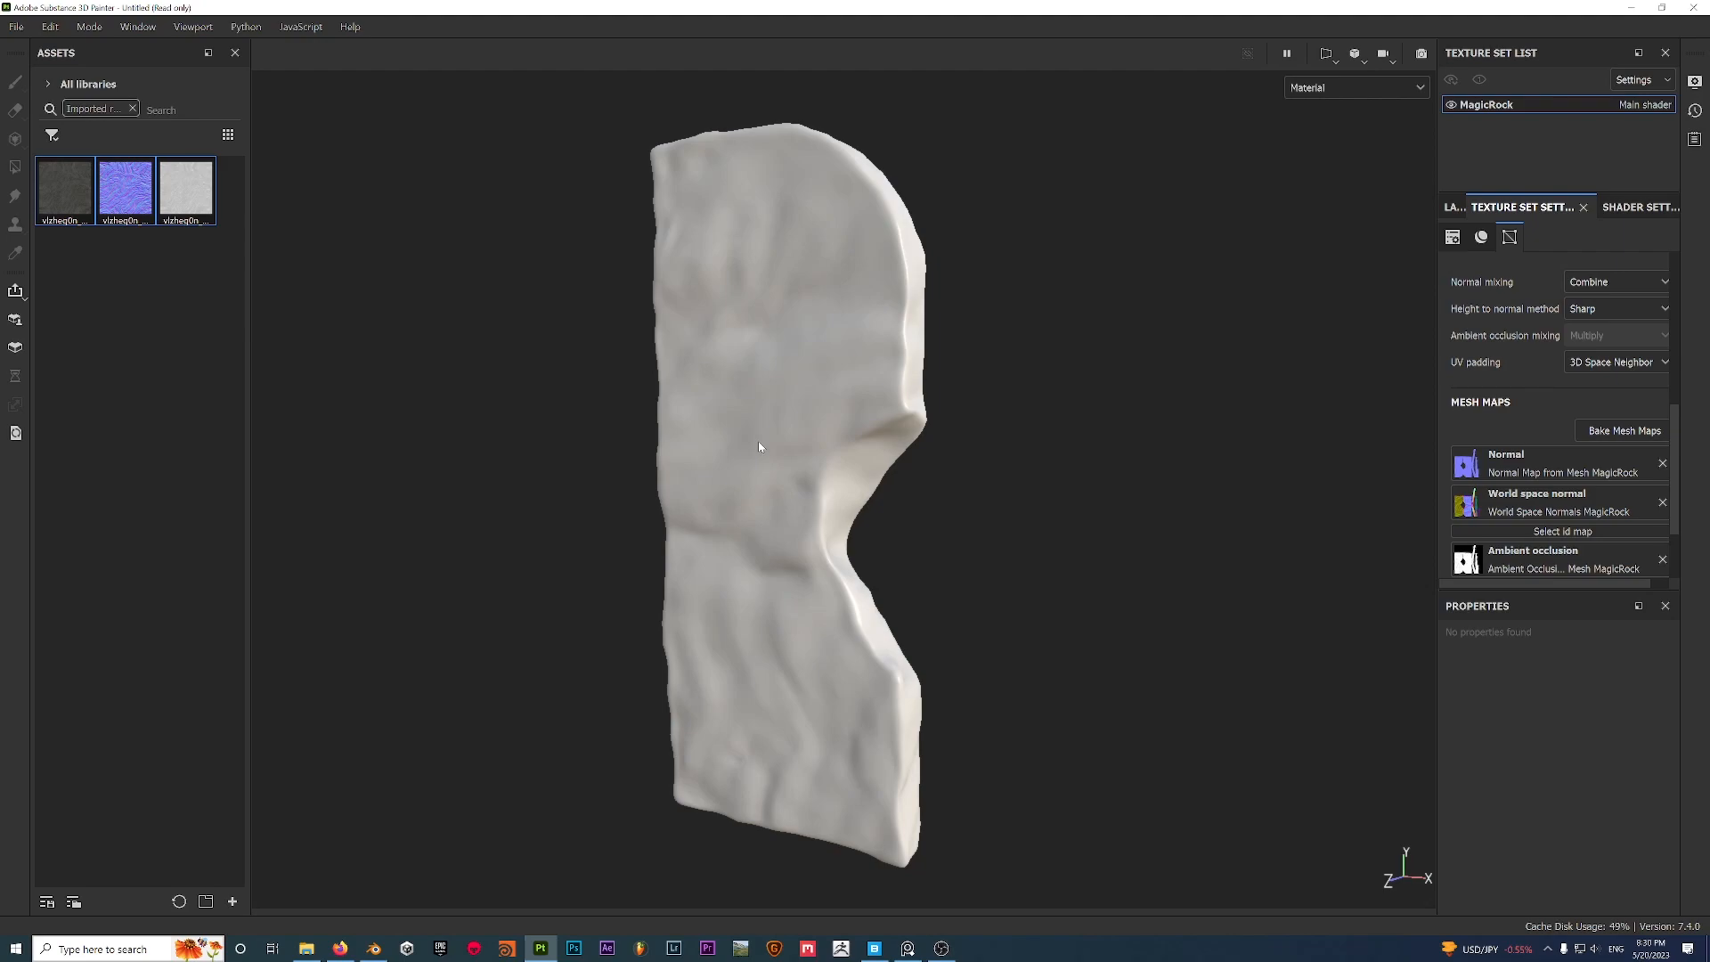
Add a fill layer to the MagicRock texture set.
click(1455, 208)
alt+drag(925, 447, 789, 489)
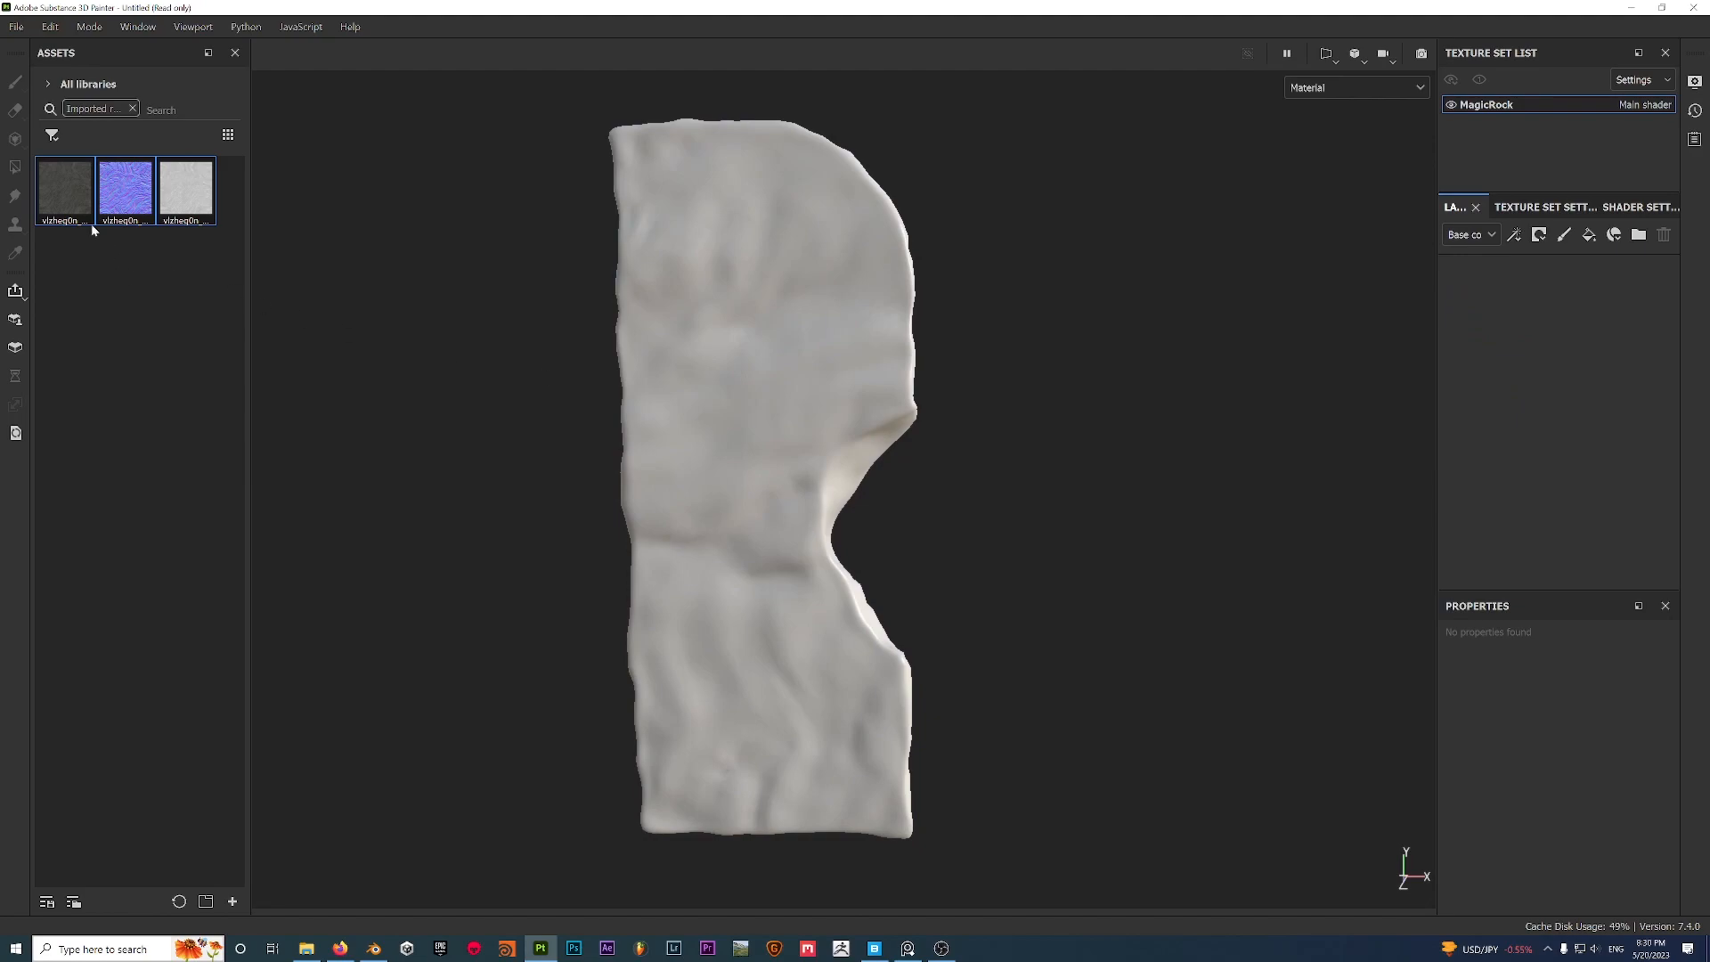
click(880, 946)
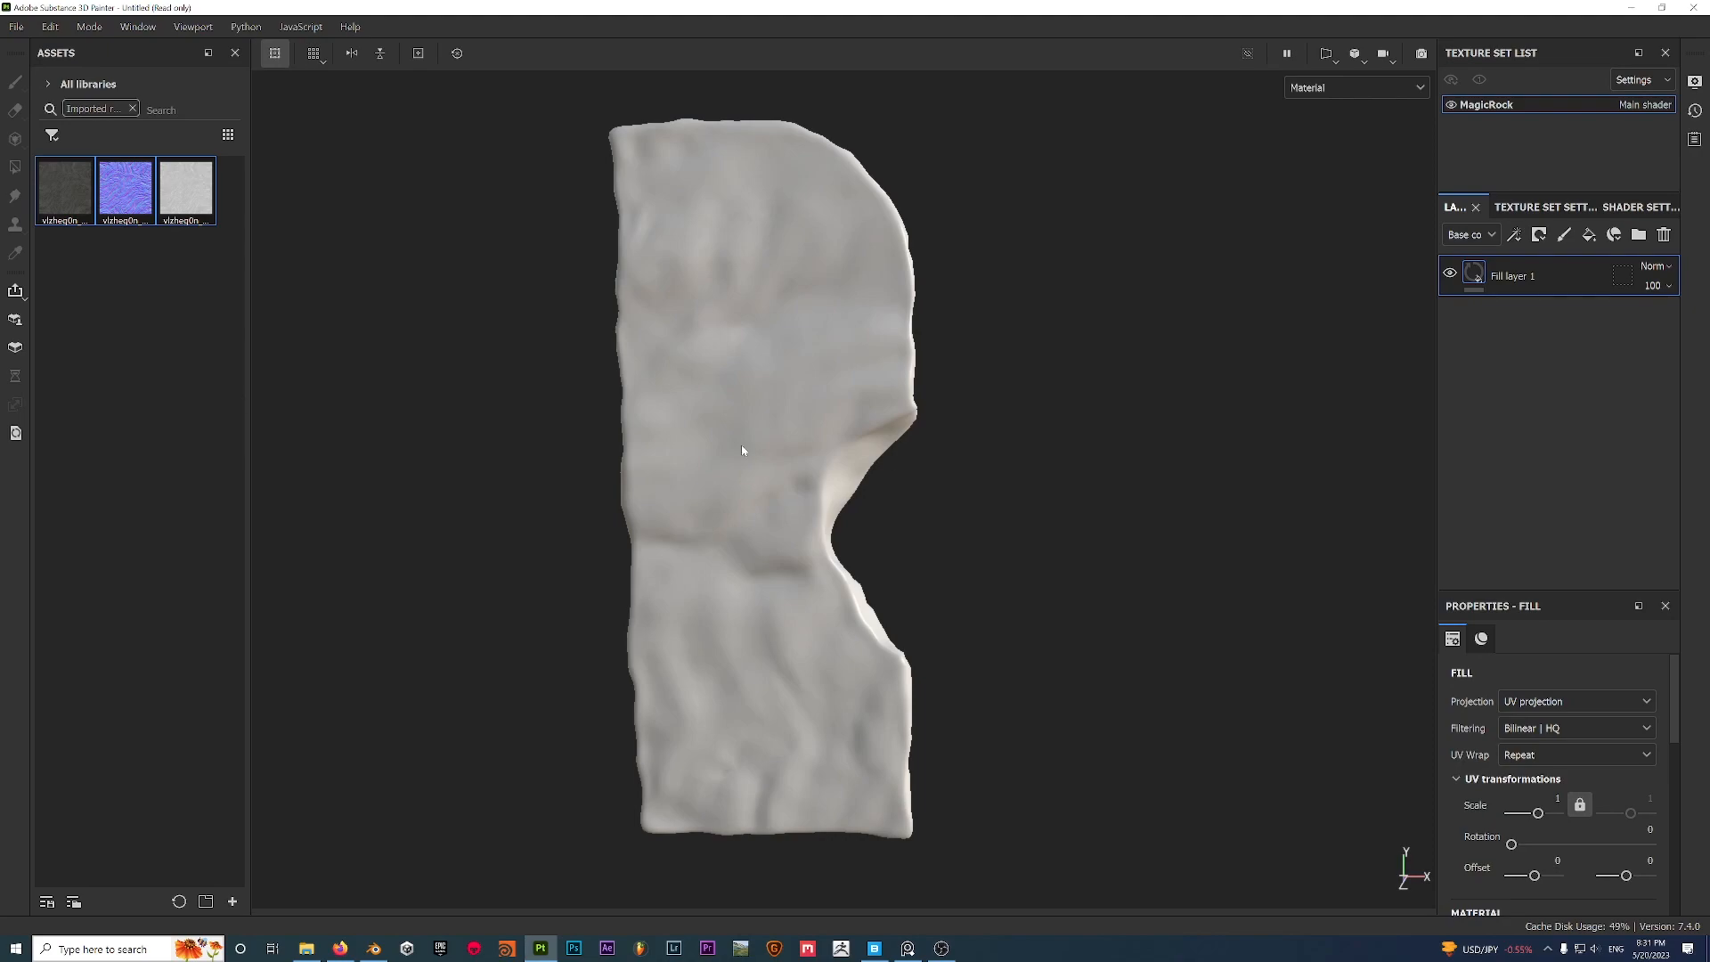
Assign the imported albedo, roughness and normal textures to the fill layer's base color, roughness and normal channels.
drag(1599, 590, 1599, 425)
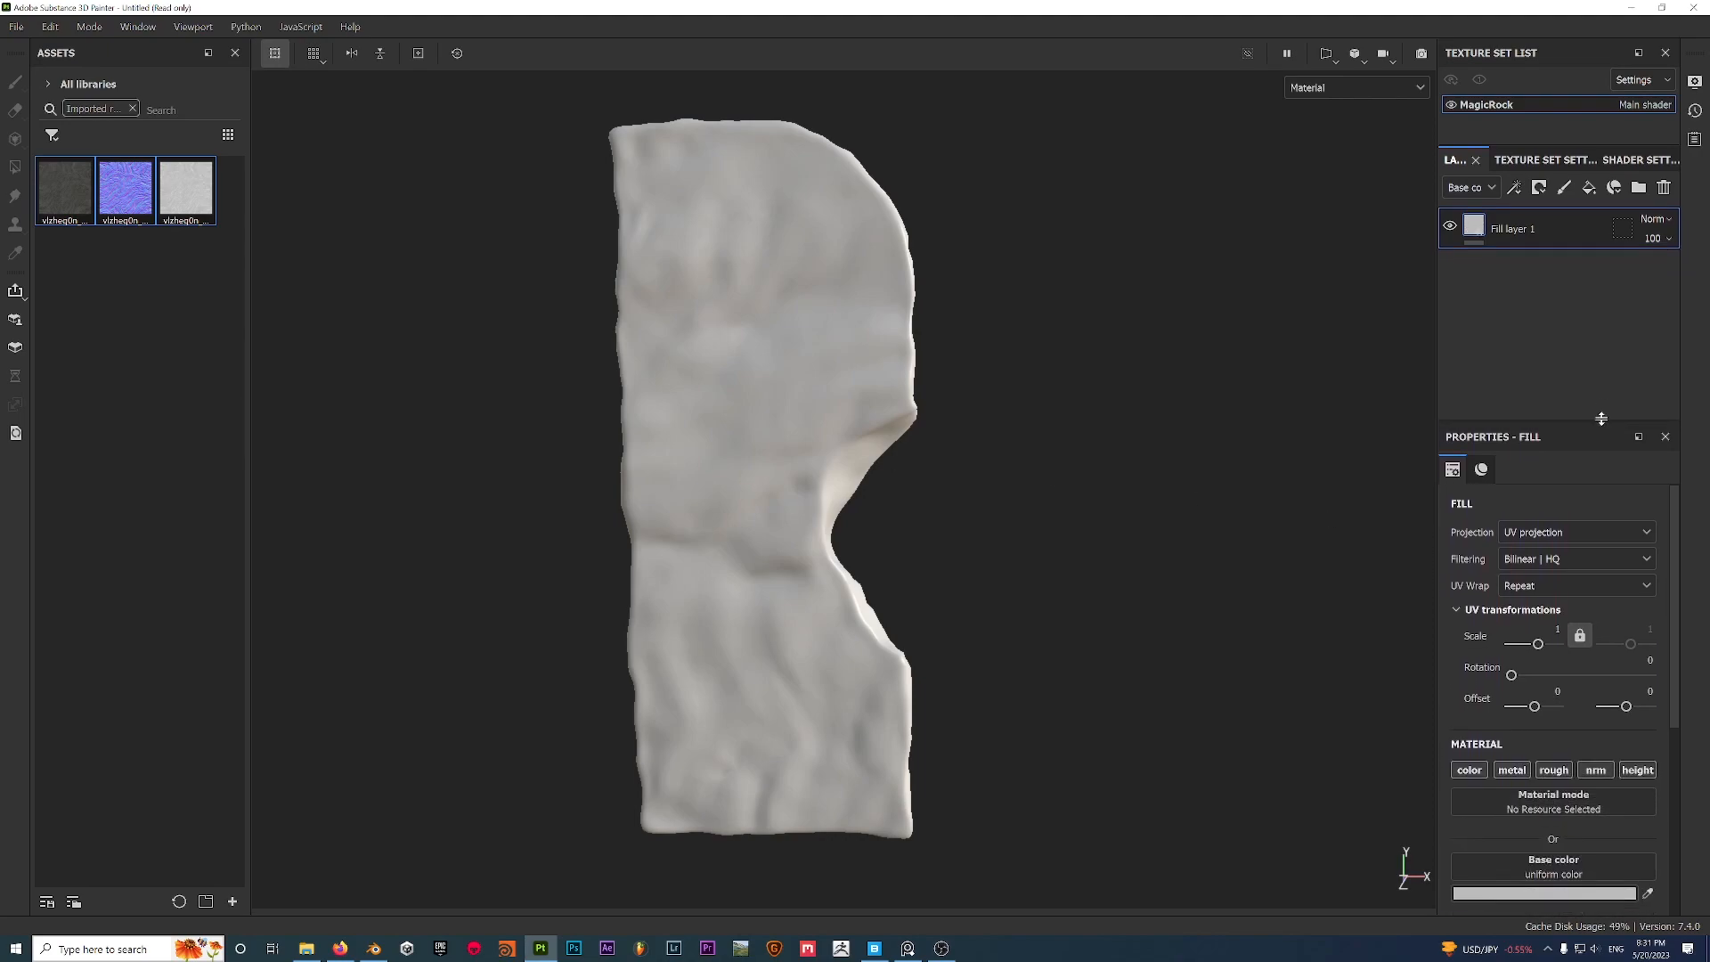
scroll(1597, 642, down, 3)
drag(68, 188, 1554, 710)
drag(186, 189, 1518, 826)
drag(126, 189, 1568, 875)
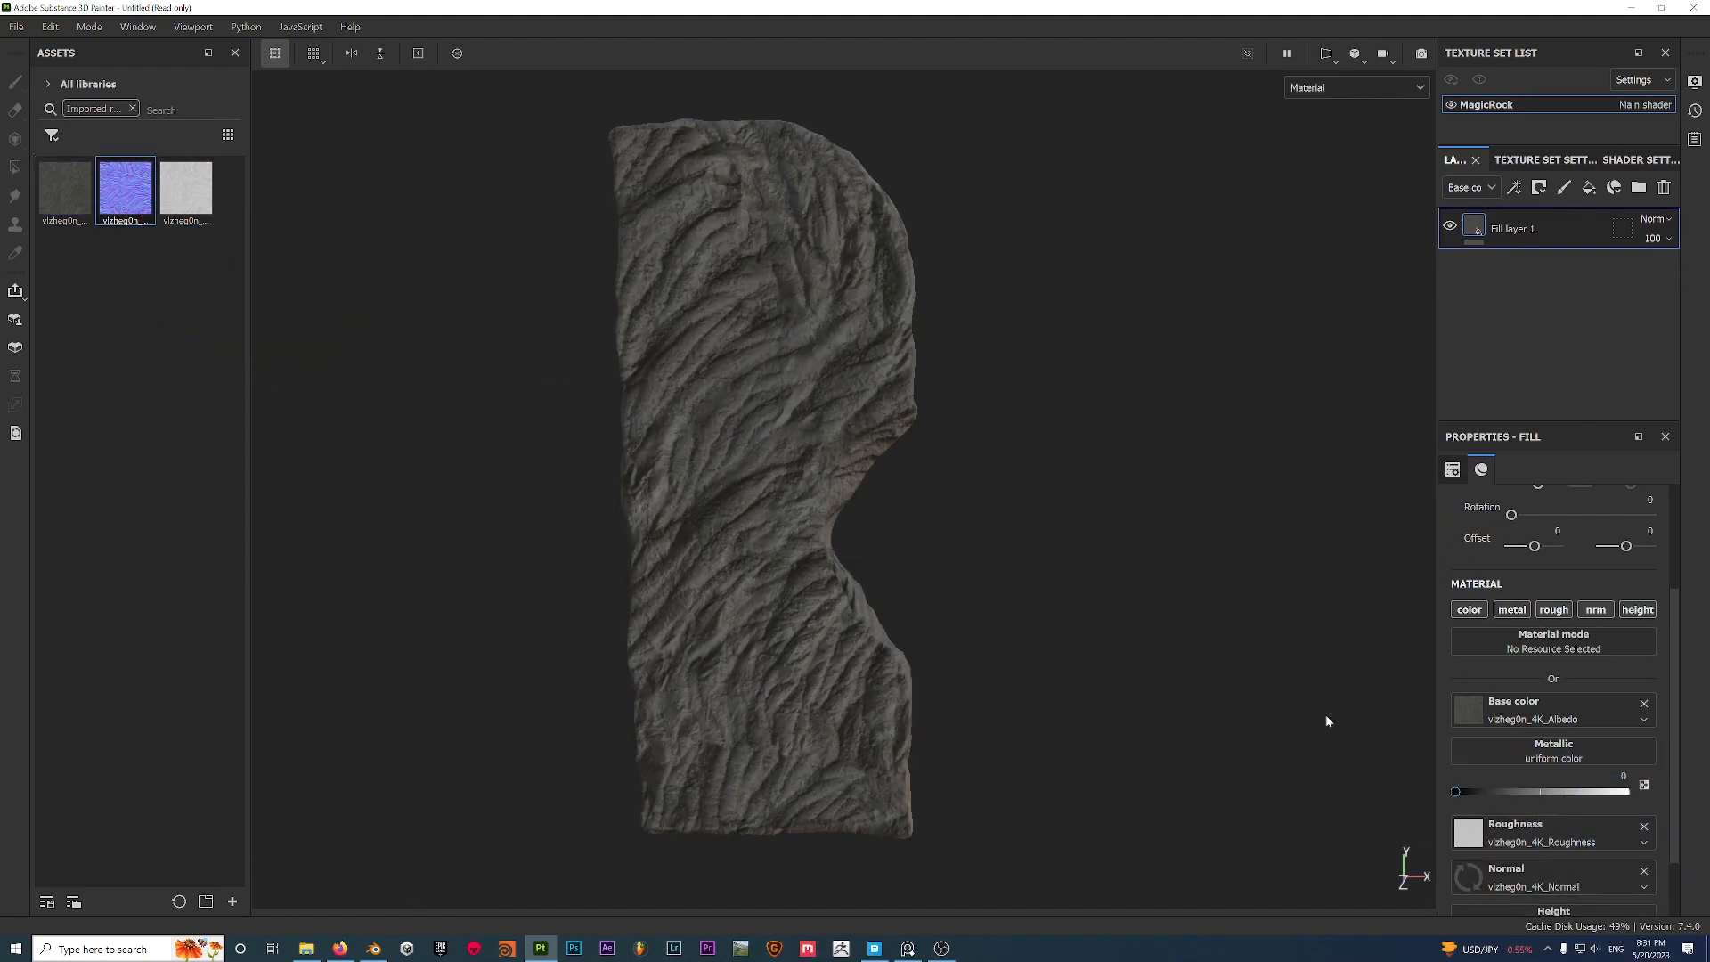
Set the fill layer's UV scale to 1.5 and its offset to -0.25 and -0.38.
scroll(859, 565, up, 5)
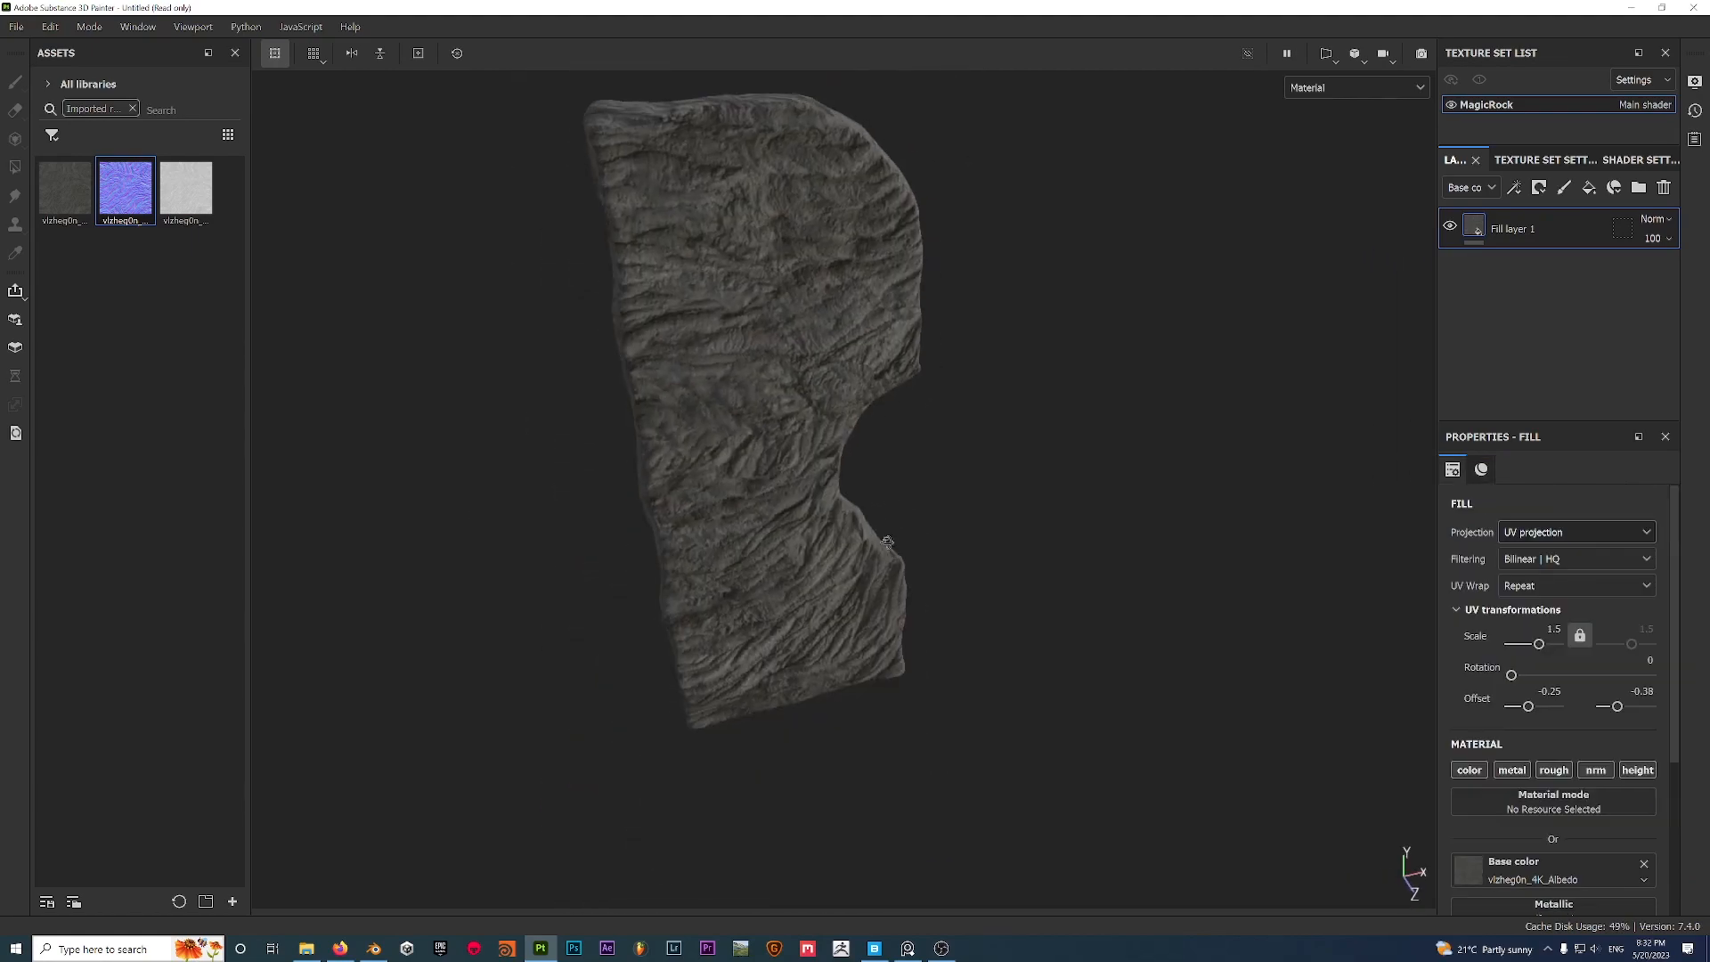
alt+drag(713, 445, 814, 509)
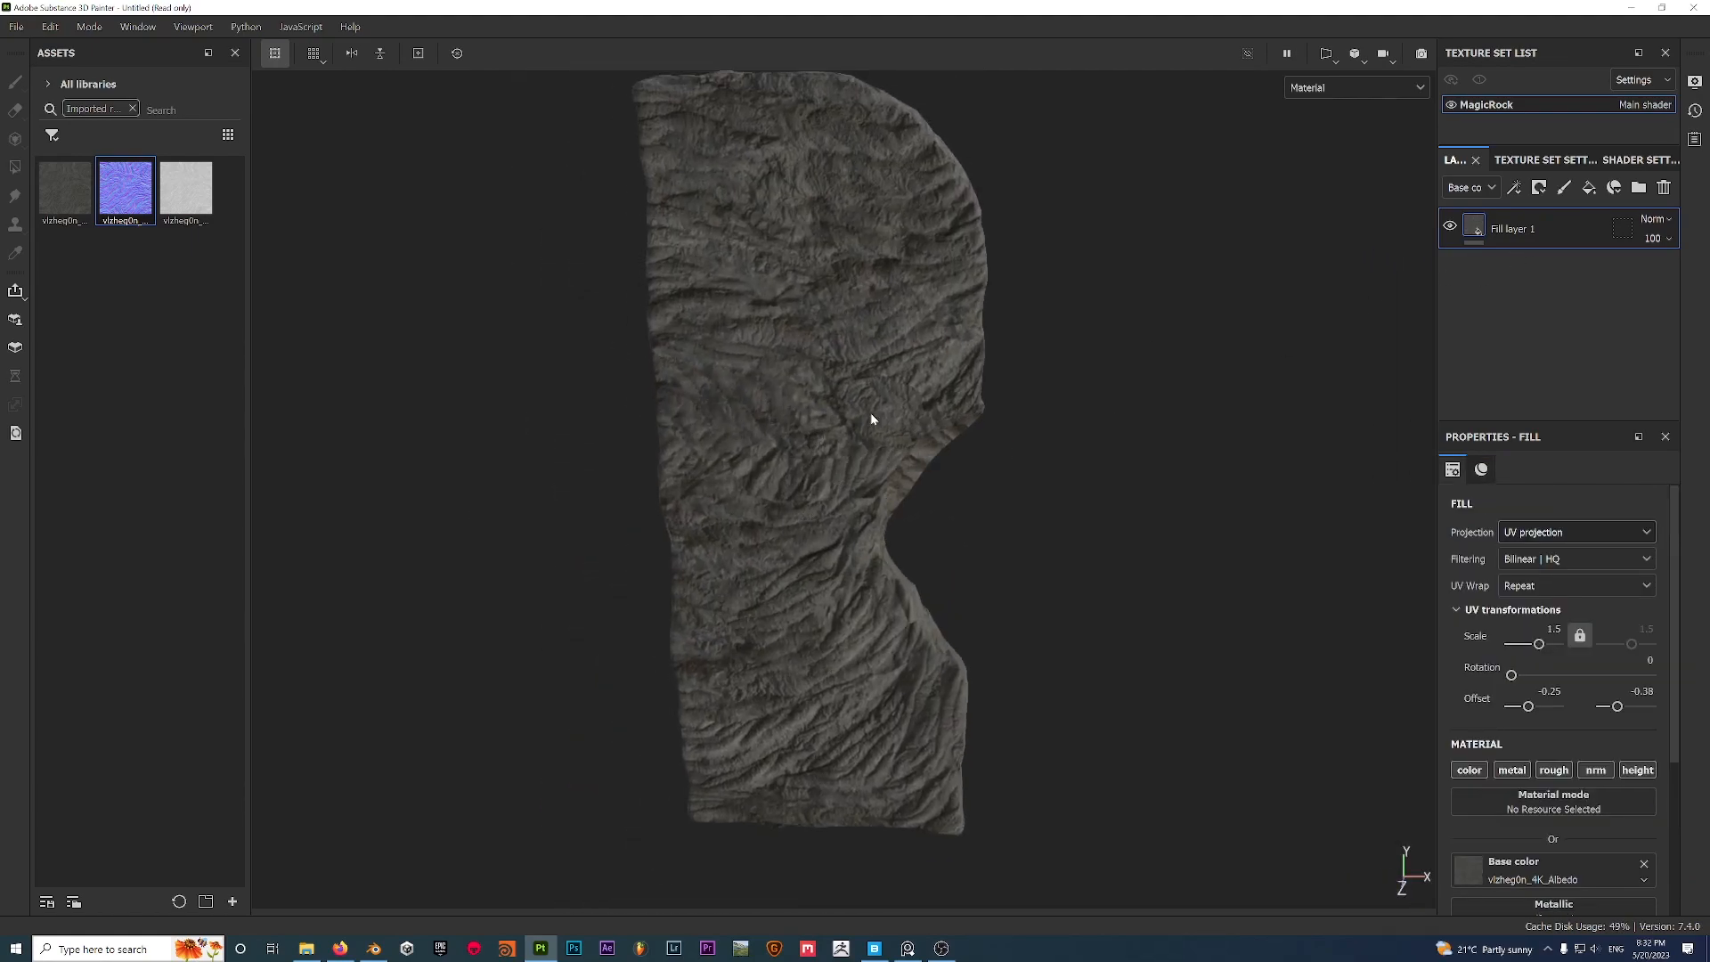
Examine the rock texture's detail up close and from a distance on the front and side of the mesh.
scroll(836, 431, up, 4)
scroll(835, 431, down, 5)
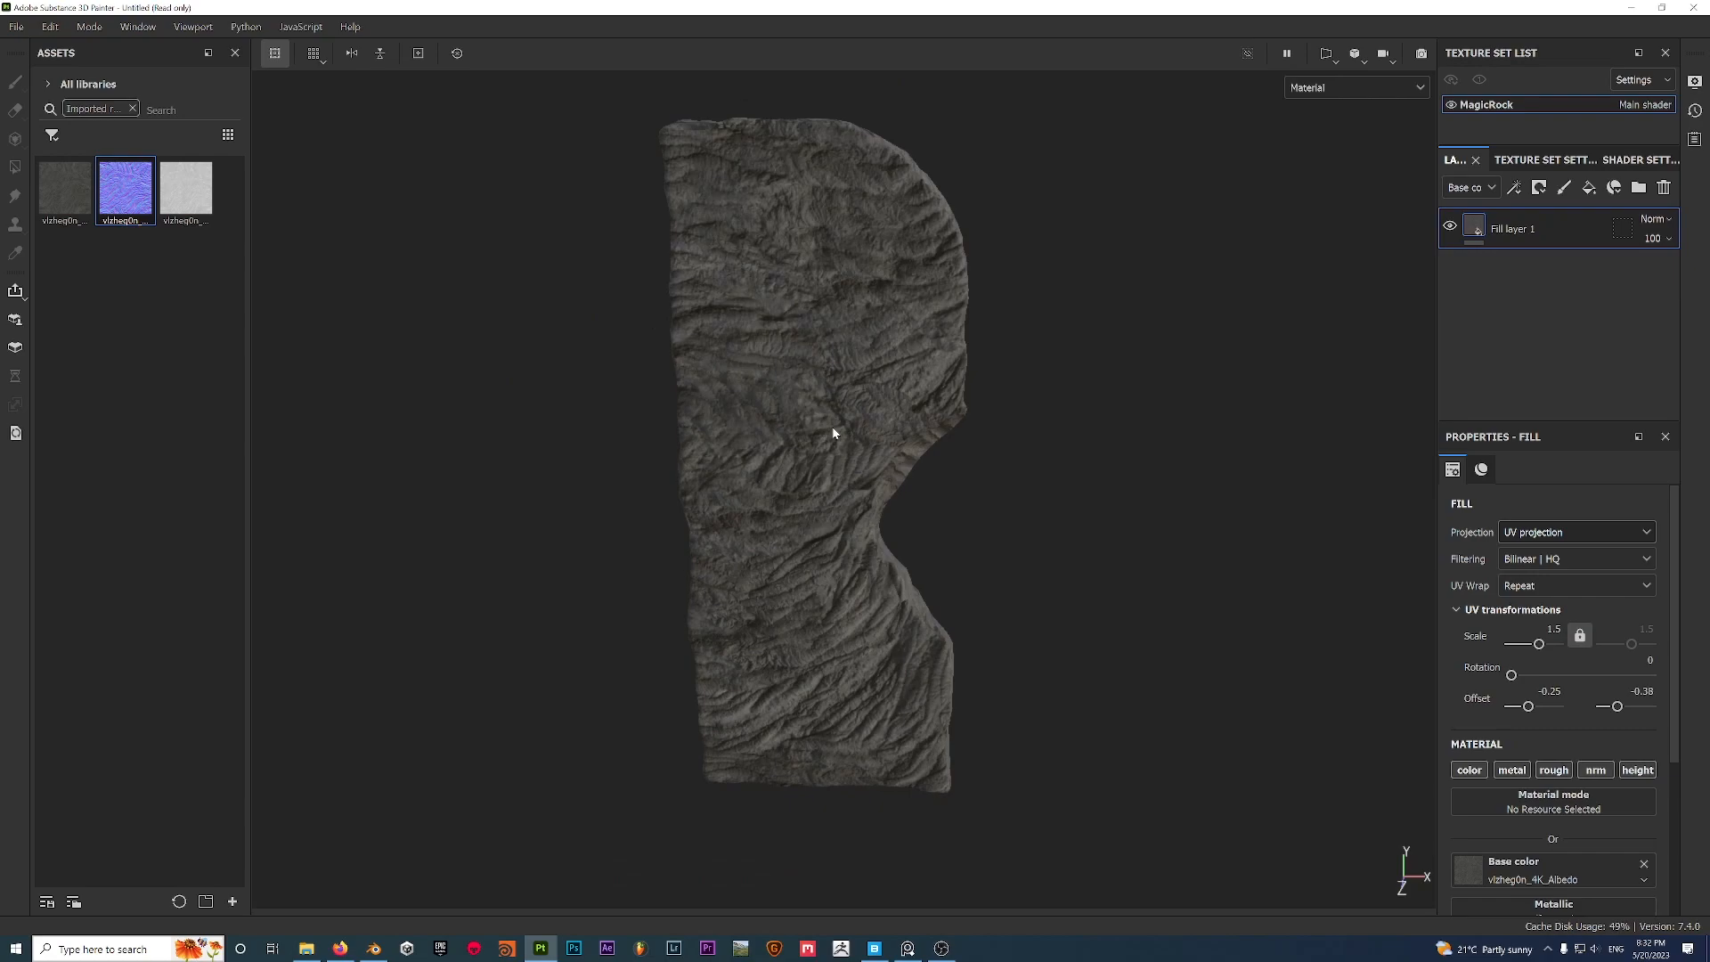
scroll(833, 432, up, 8)
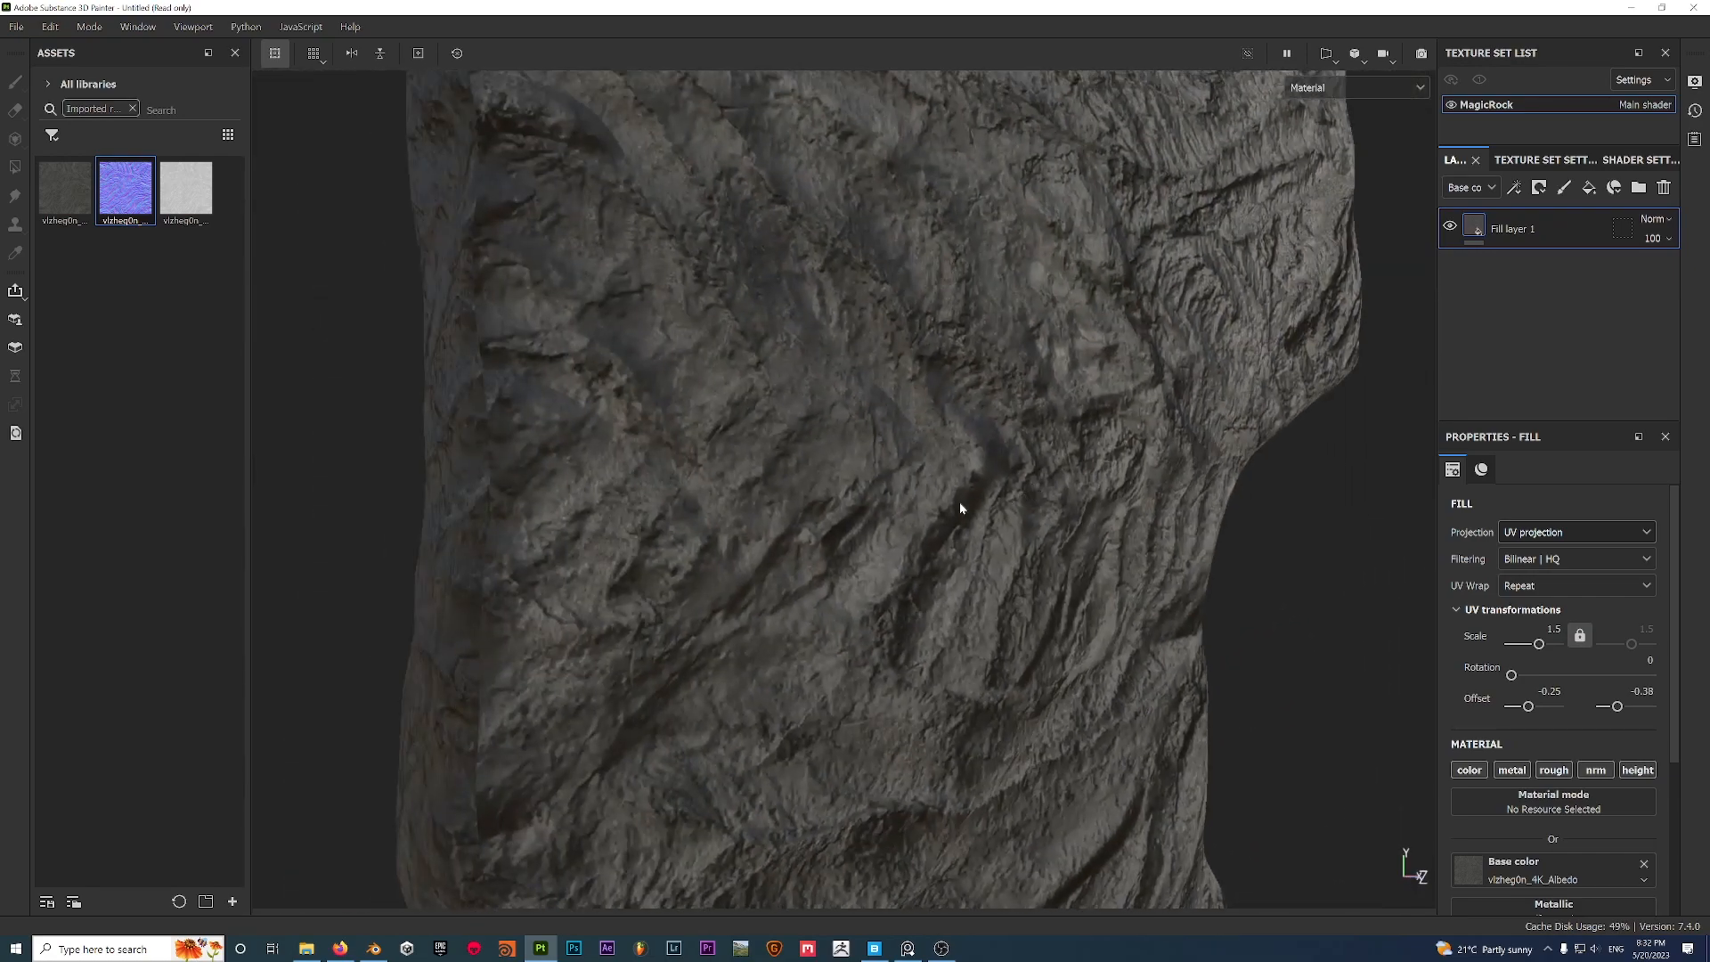
alt+drag(960, 508, 810, 525)
scroll(814, 510, up, 3)
scroll(813, 511, down, 3)
scroll(814, 511, up, 3)
scroll(813, 527, down, 4)
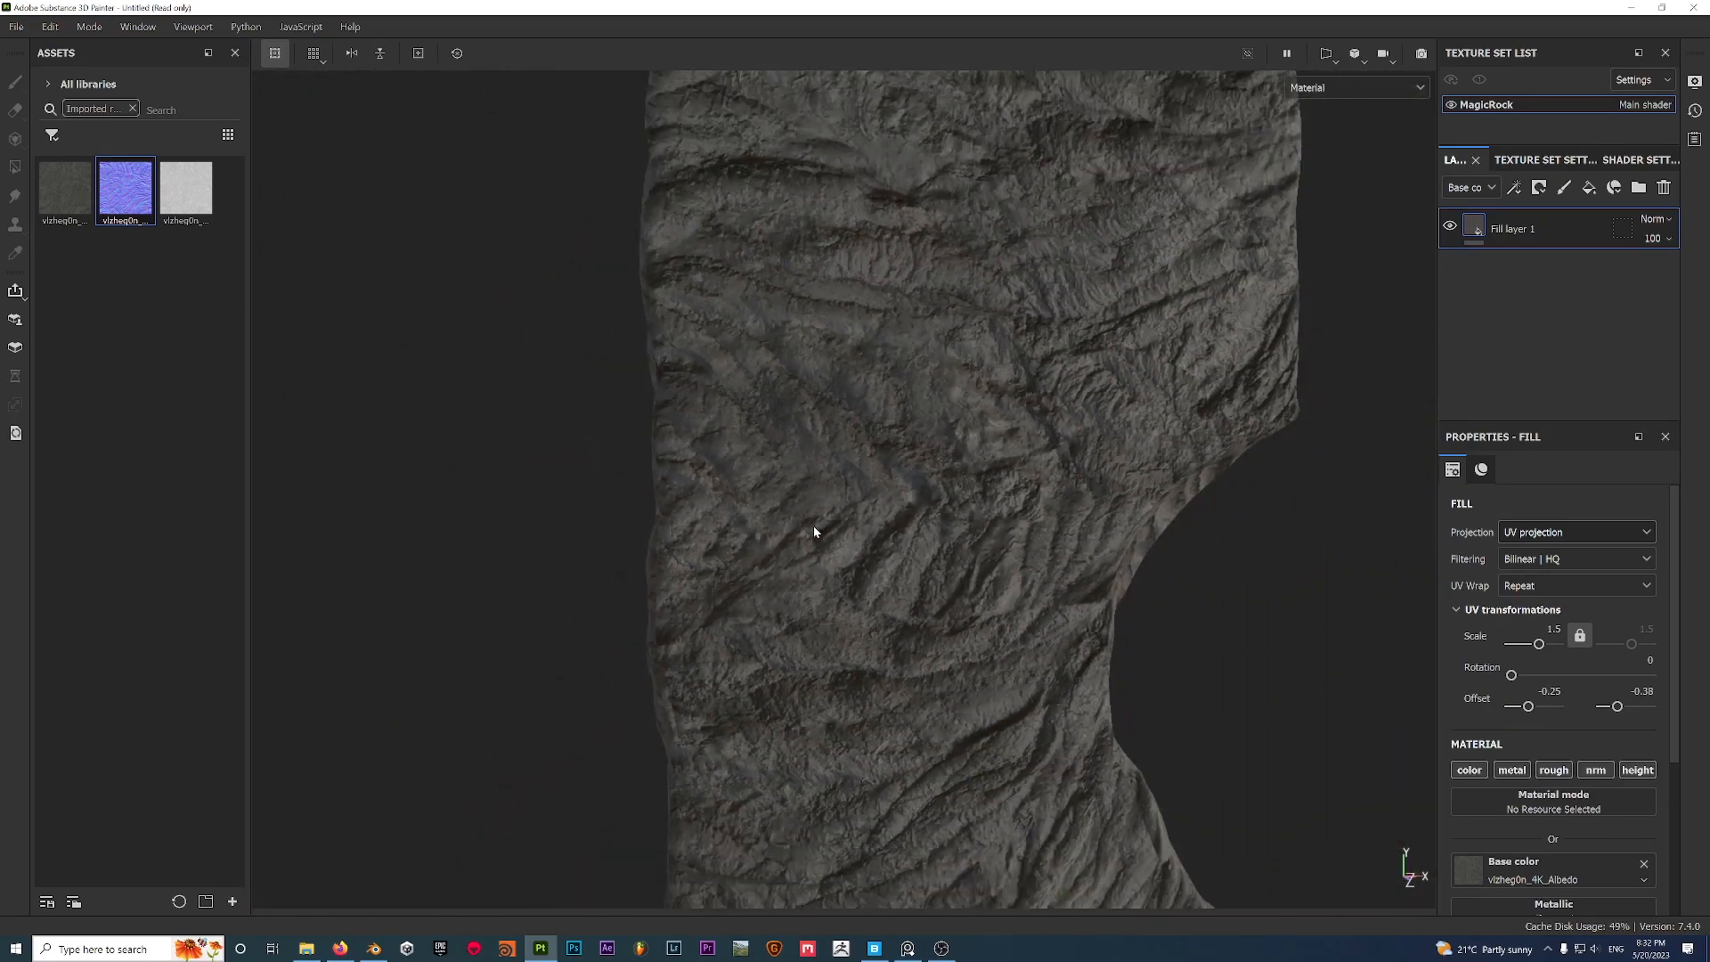
Add a Sharpen filter to Fill layer 1 and enable it for the normal channel.
right_click(1555, 241)
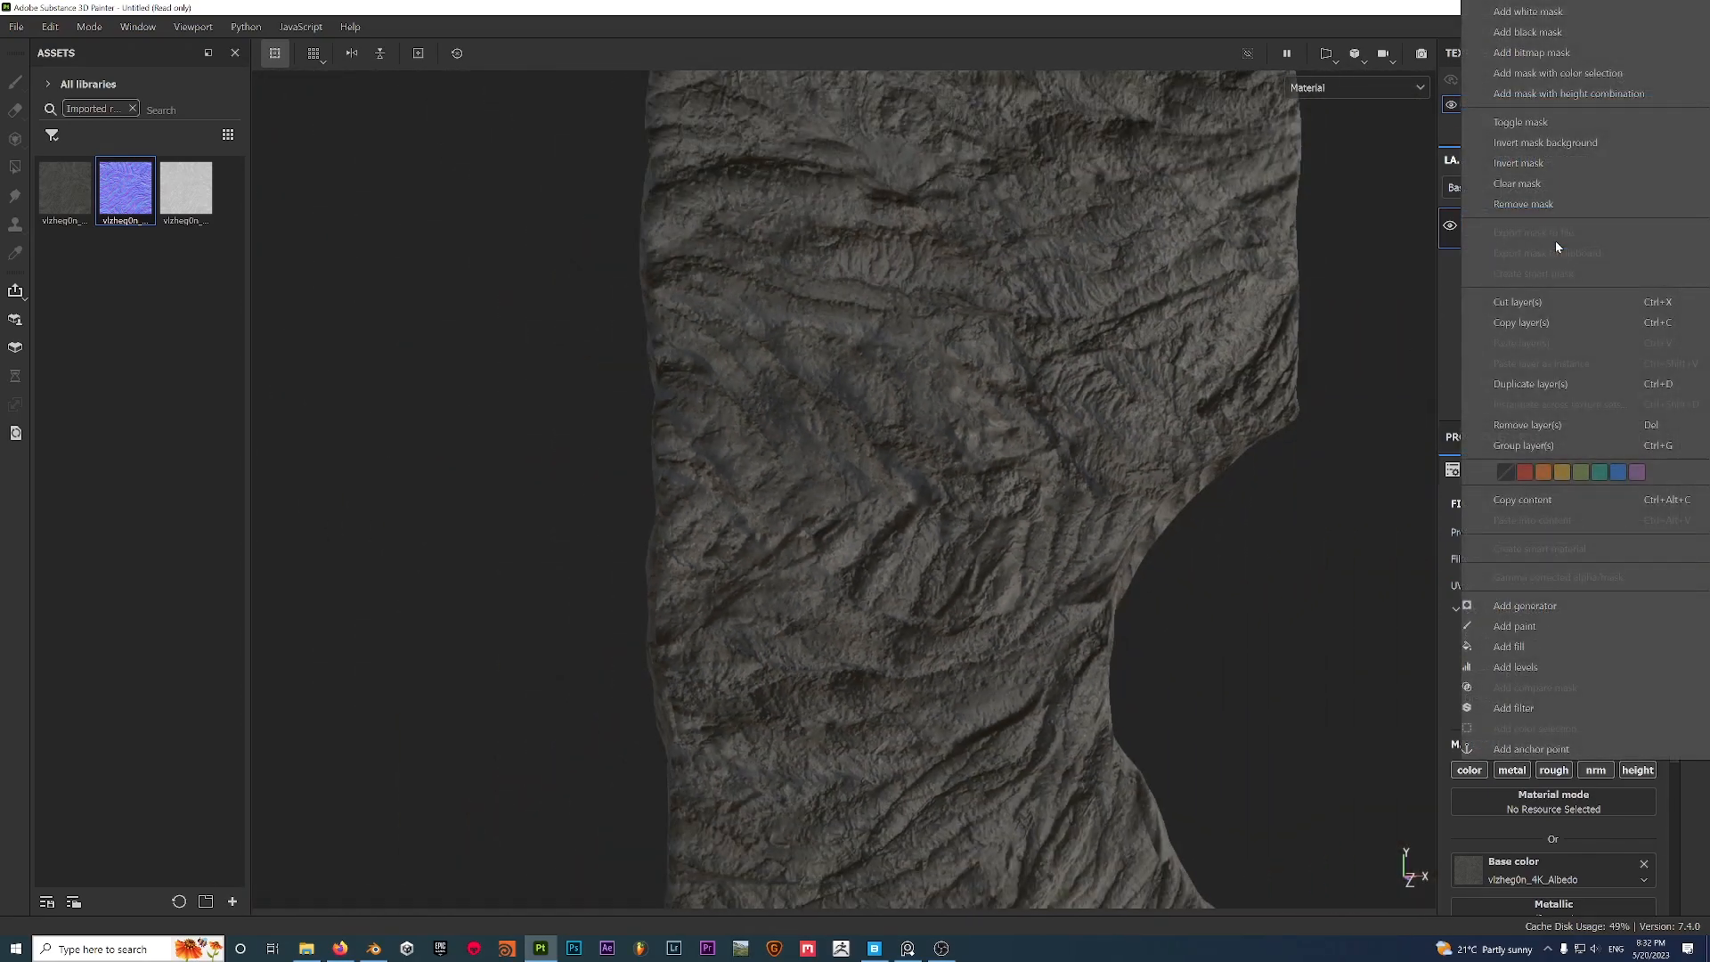
click(1516, 709)
click(1558, 526)
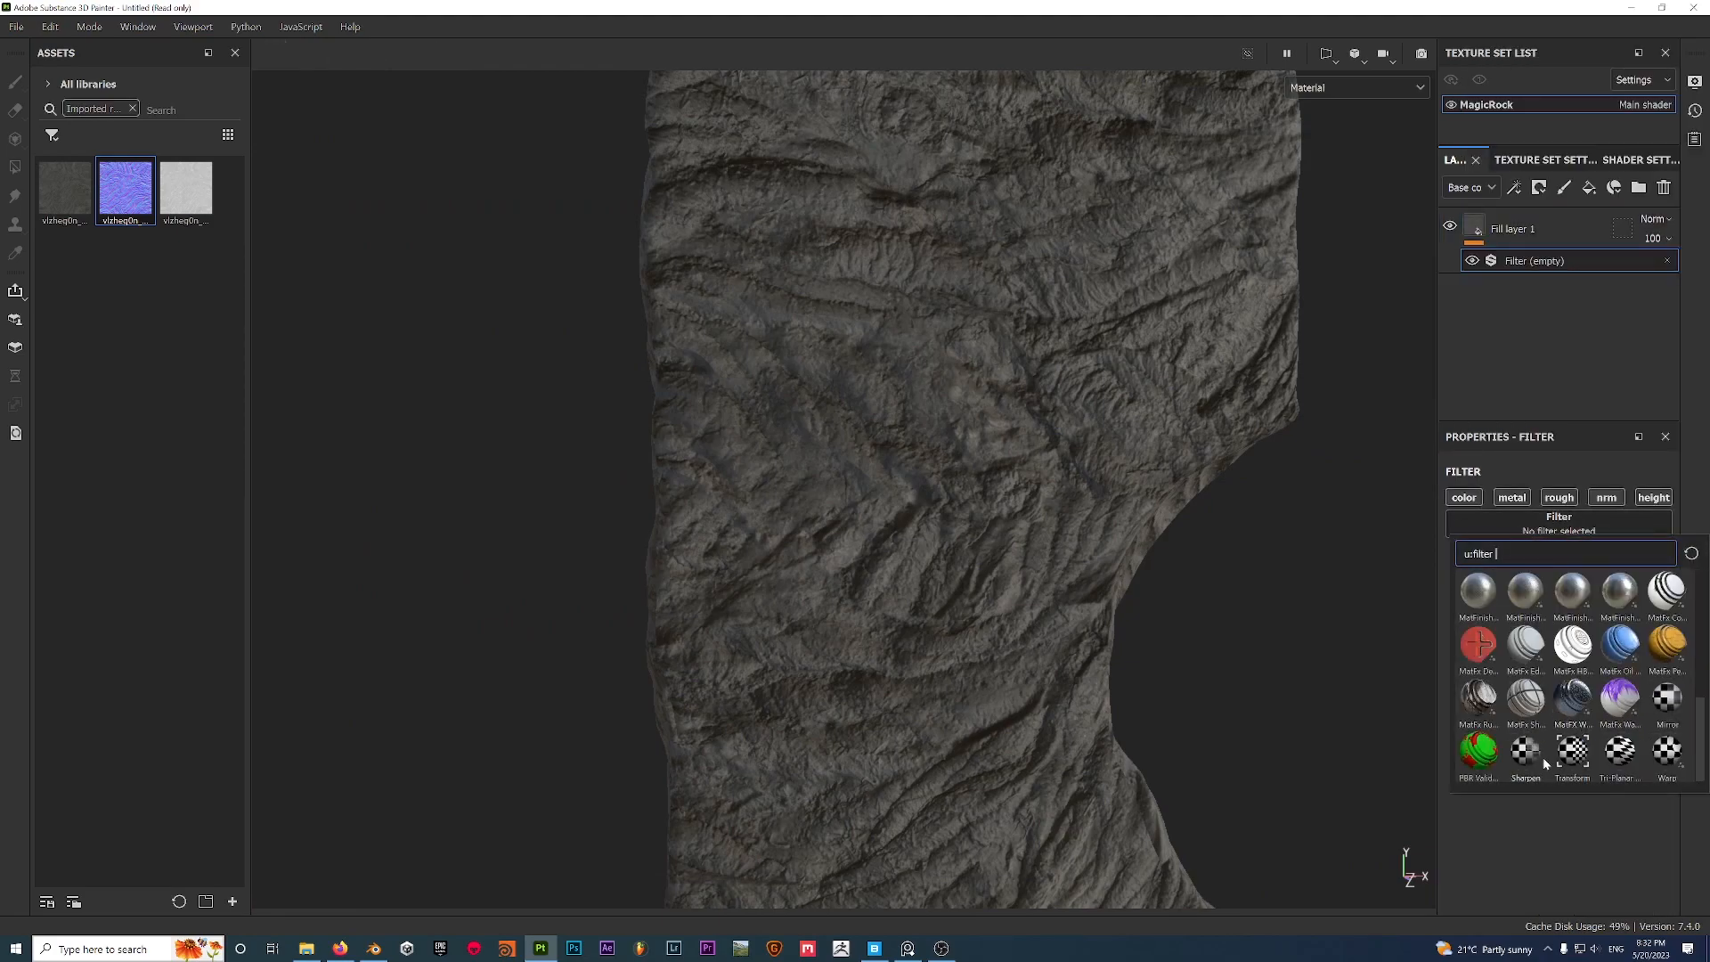
click(1525, 754)
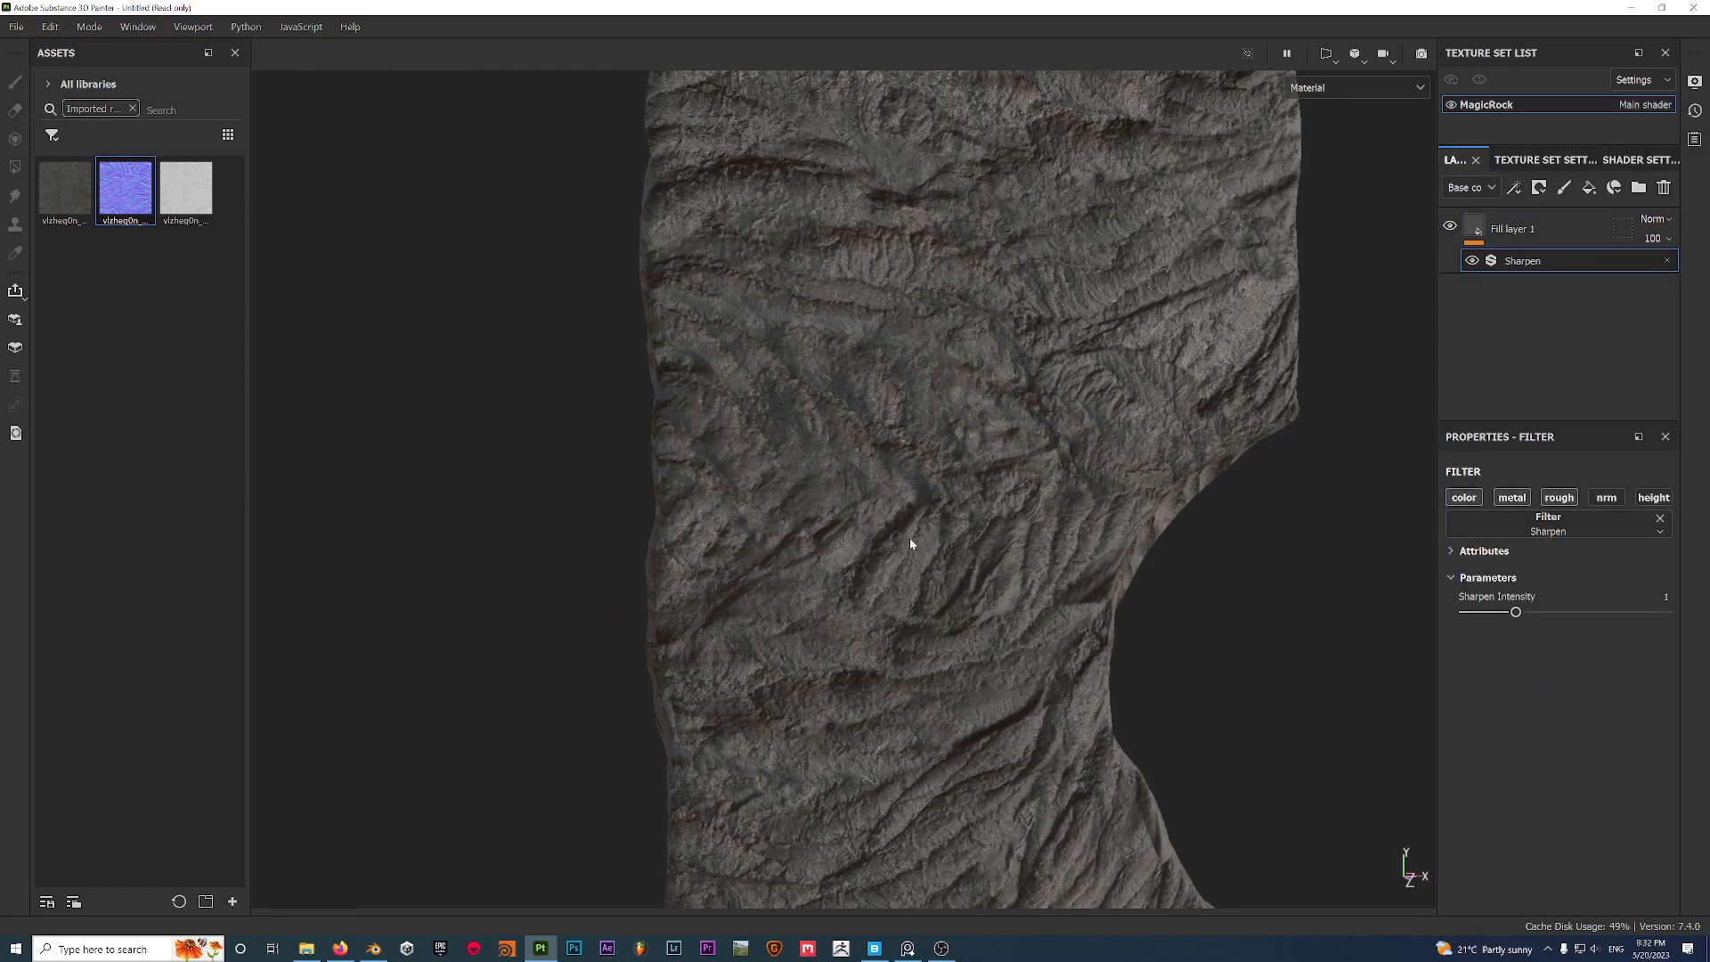
click(1607, 499)
Compare the close-up rock surface with the Sharpen filter switched on and off.
scroll(1076, 534, up, 3)
alt+drag(712, 535, 908, 522)
click(1471, 261)
click(1471, 261)
click(1471, 261)
click(1471, 261)
click(1471, 261)
click(1472, 261)
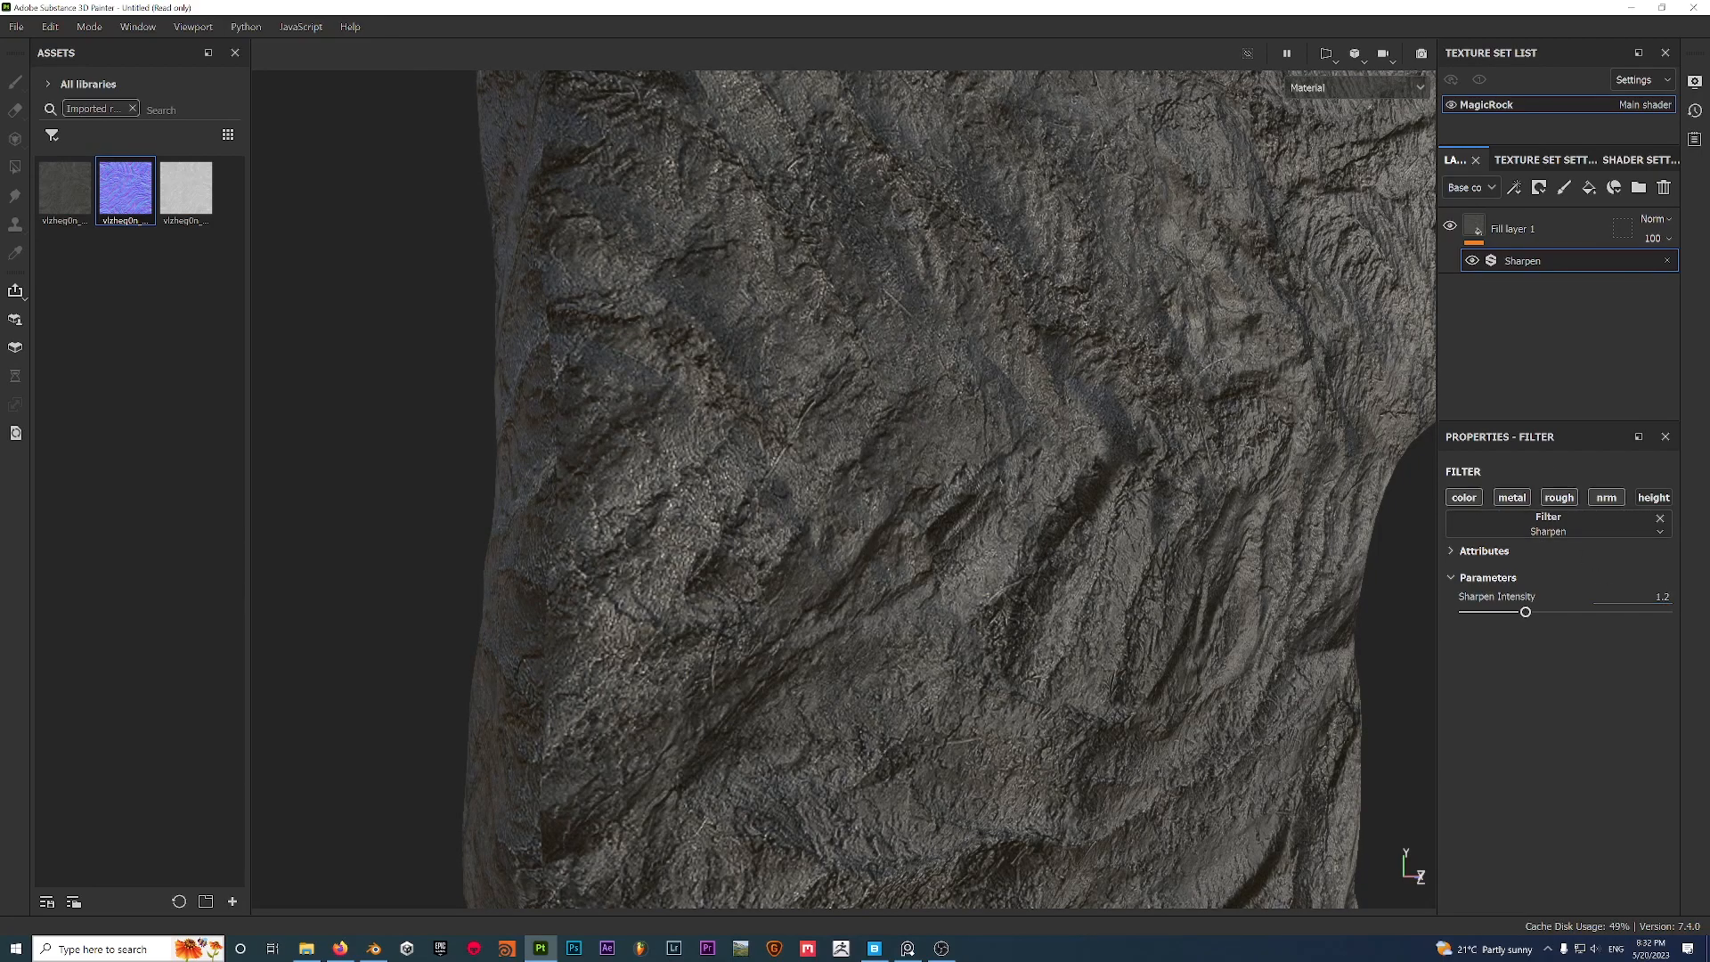
Set the filter's Sharpen Intensity to 1.3.
alt+drag(979, 454, 791, 419)
scroll(794, 417, down, 3)
scroll(793, 422, up, 3)
scroll(794, 423, up, 2)
scroll(794, 422, down, 3)
scroll(814, 450, up, 3)
click(1658, 596)
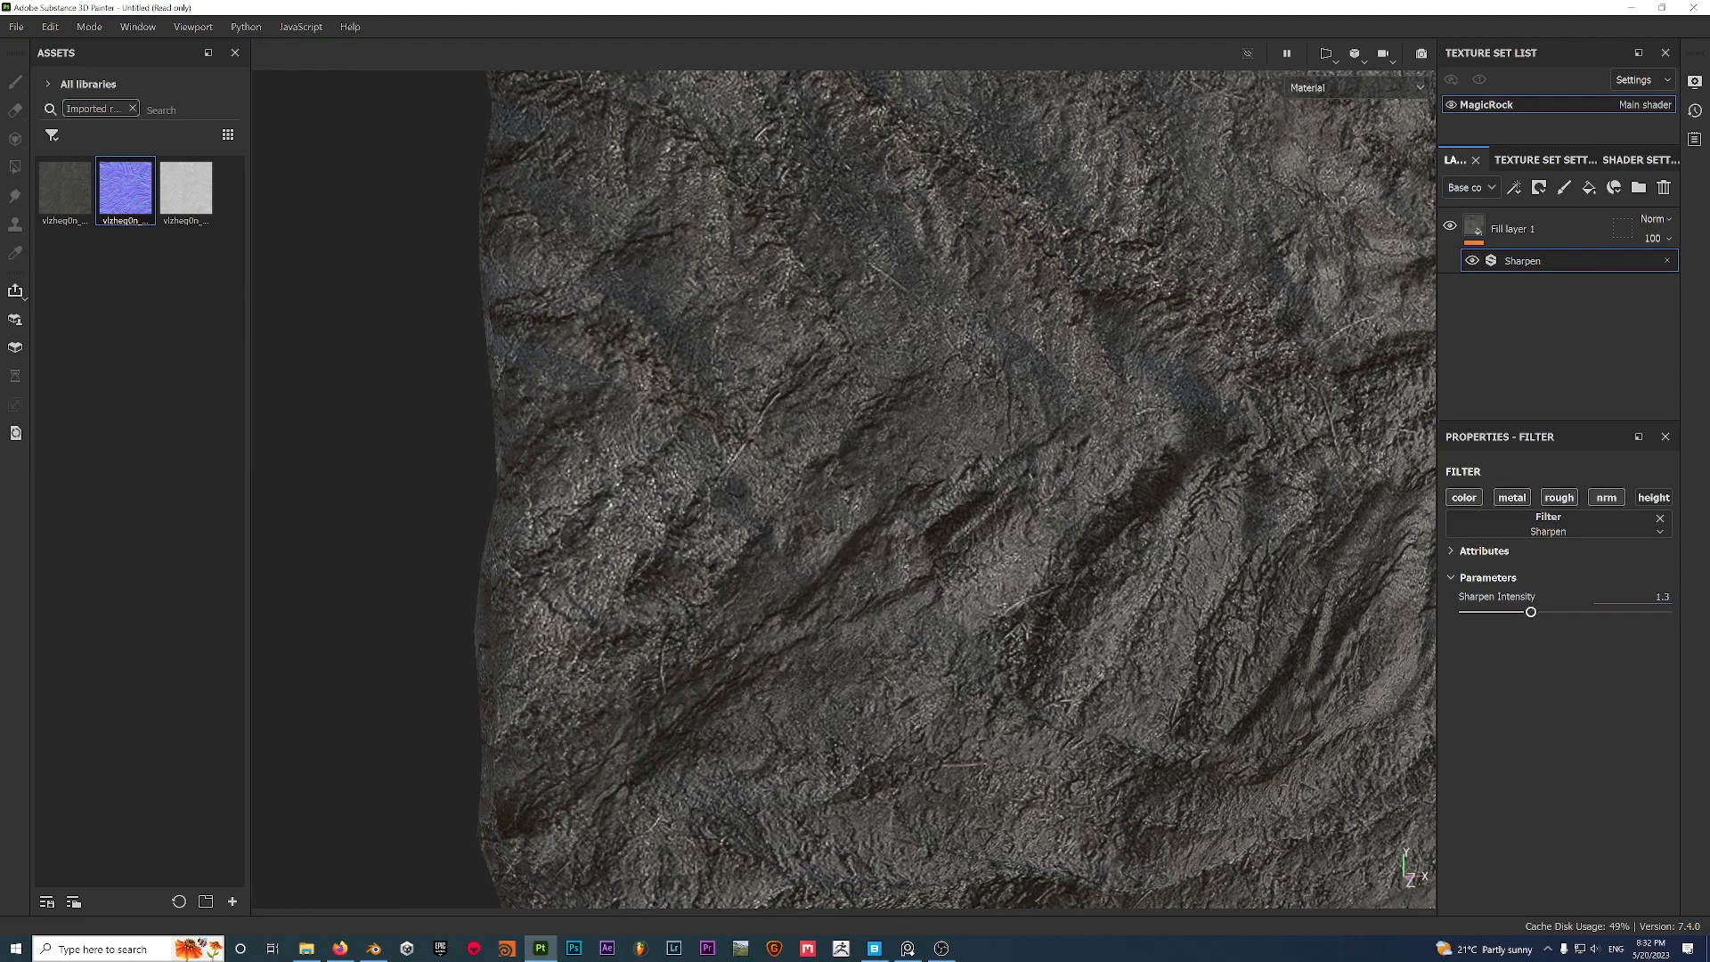
Compare the whole rock with and without the Sharpen filter, leaving the filter enabled.
scroll(1120, 489, down, 5)
alt+drag(1072, 494, 919, 477)
scroll(919, 478, down, 1)
click(1471, 261)
click(1471, 261)
scroll(986, 565, down, 2)
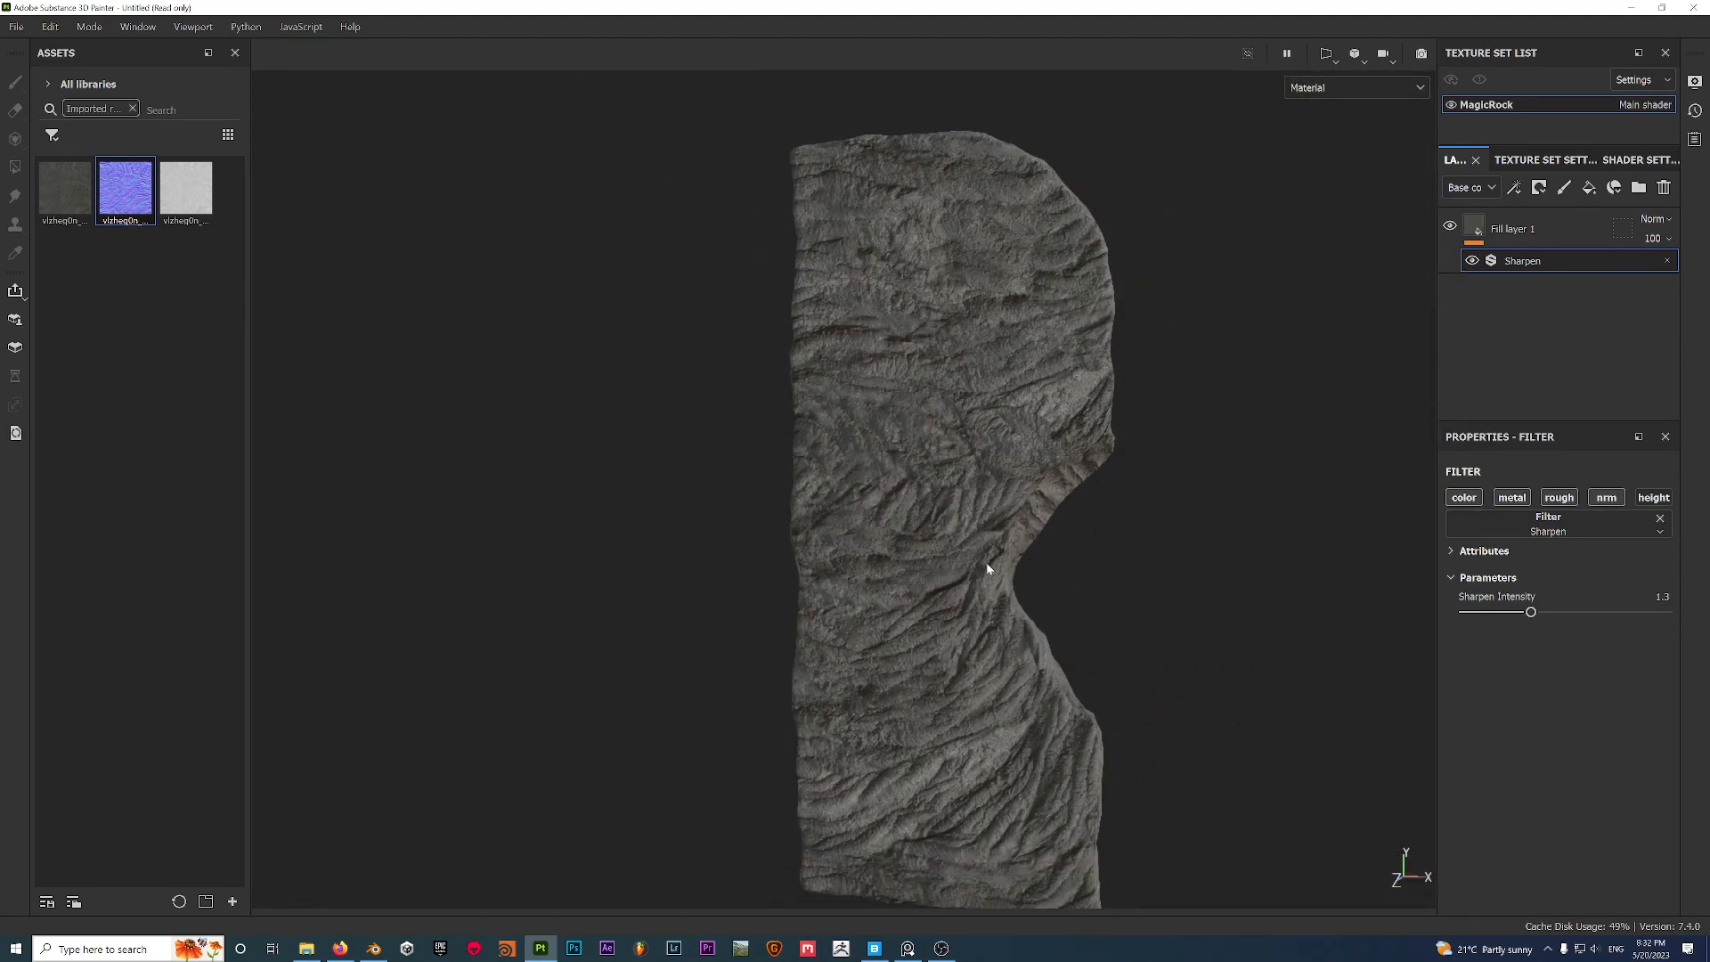
alt+middle_drag(985, 565, 849, 560)
click(1472, 261)
click(1472, 261)
click(1472, 261)
click(1472, 261)
click(1472, 261)
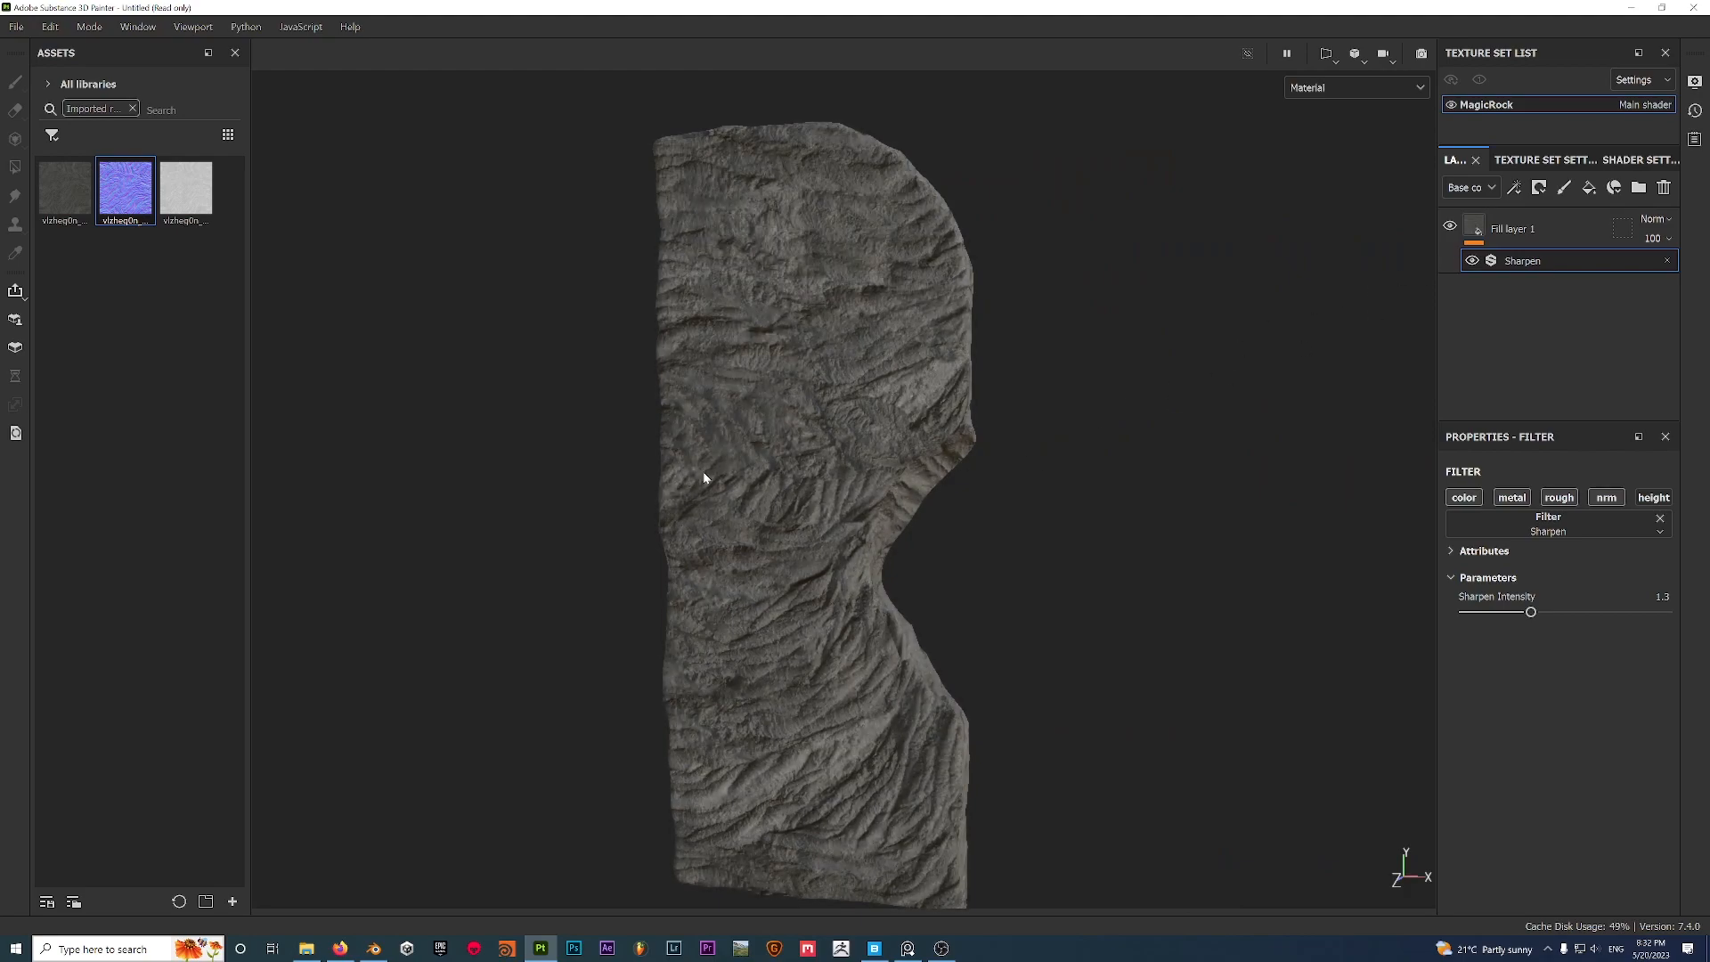
Examine the sharpened rock surface from several angles and distances.
alt+drag(705, 477, 916, 477)
scroll(766, 483, up, 4)
alt+drag(728, 501, 633, 508)
scroll(707, 509, down, 5)
alt+drag(748, 496, 755, 584)
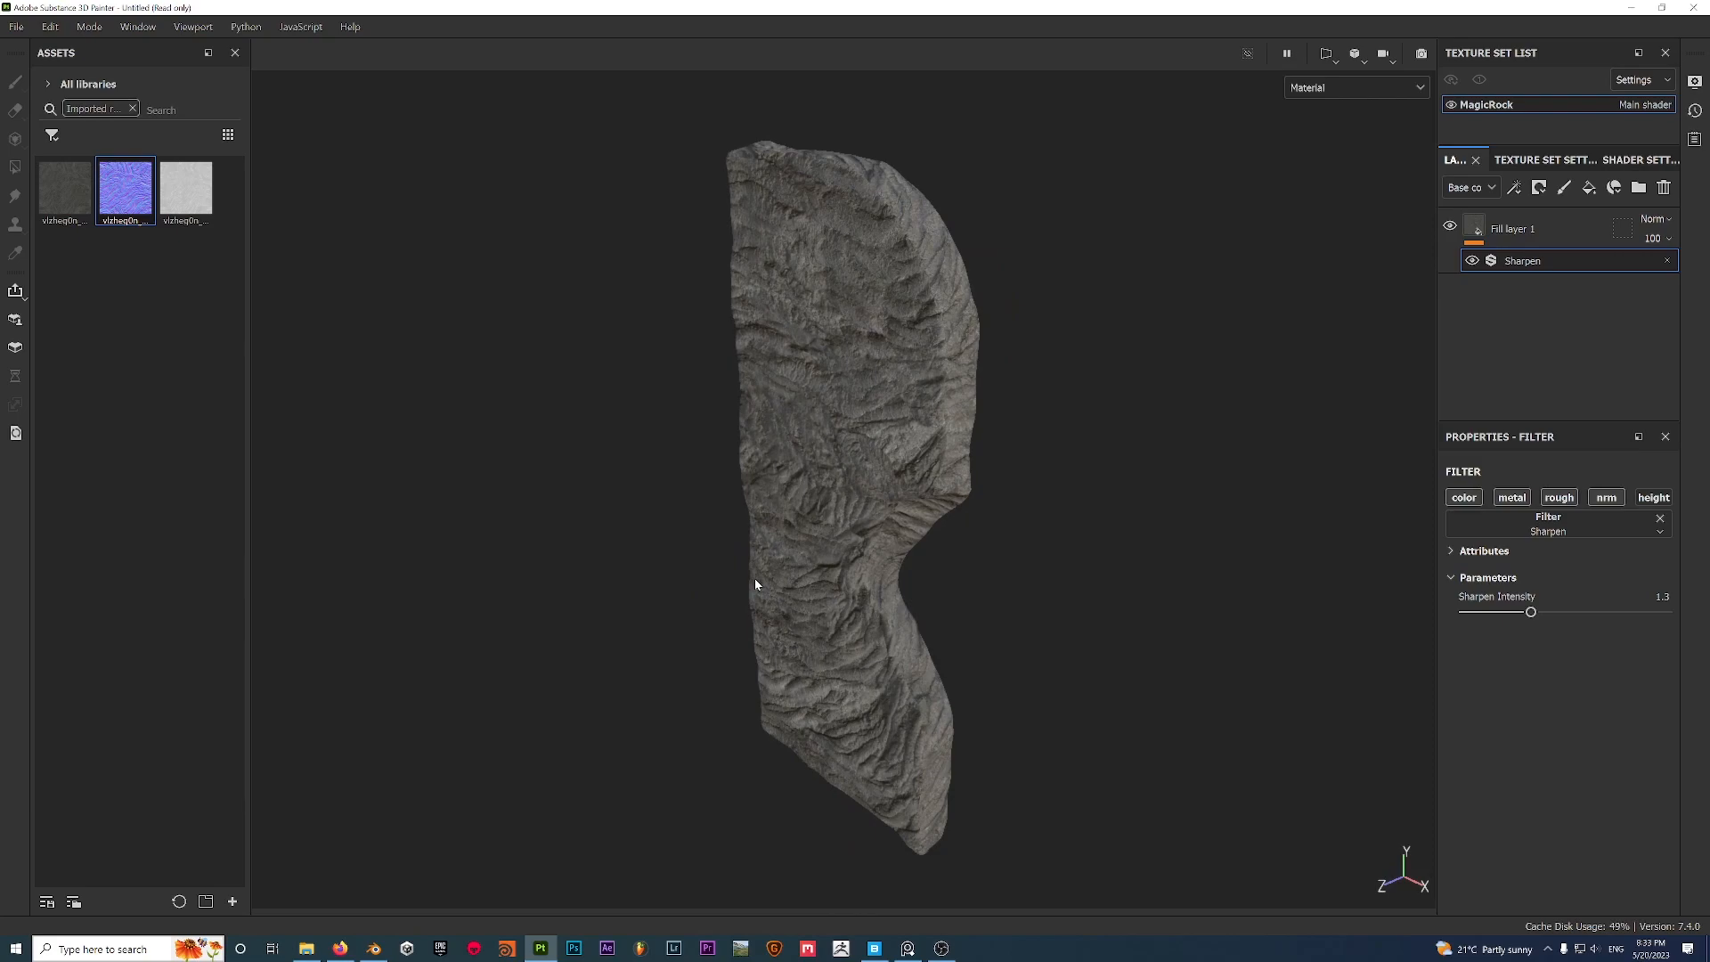
alt+drag(756, 584, 746, 479)
scroll(722, 479, up, 2)
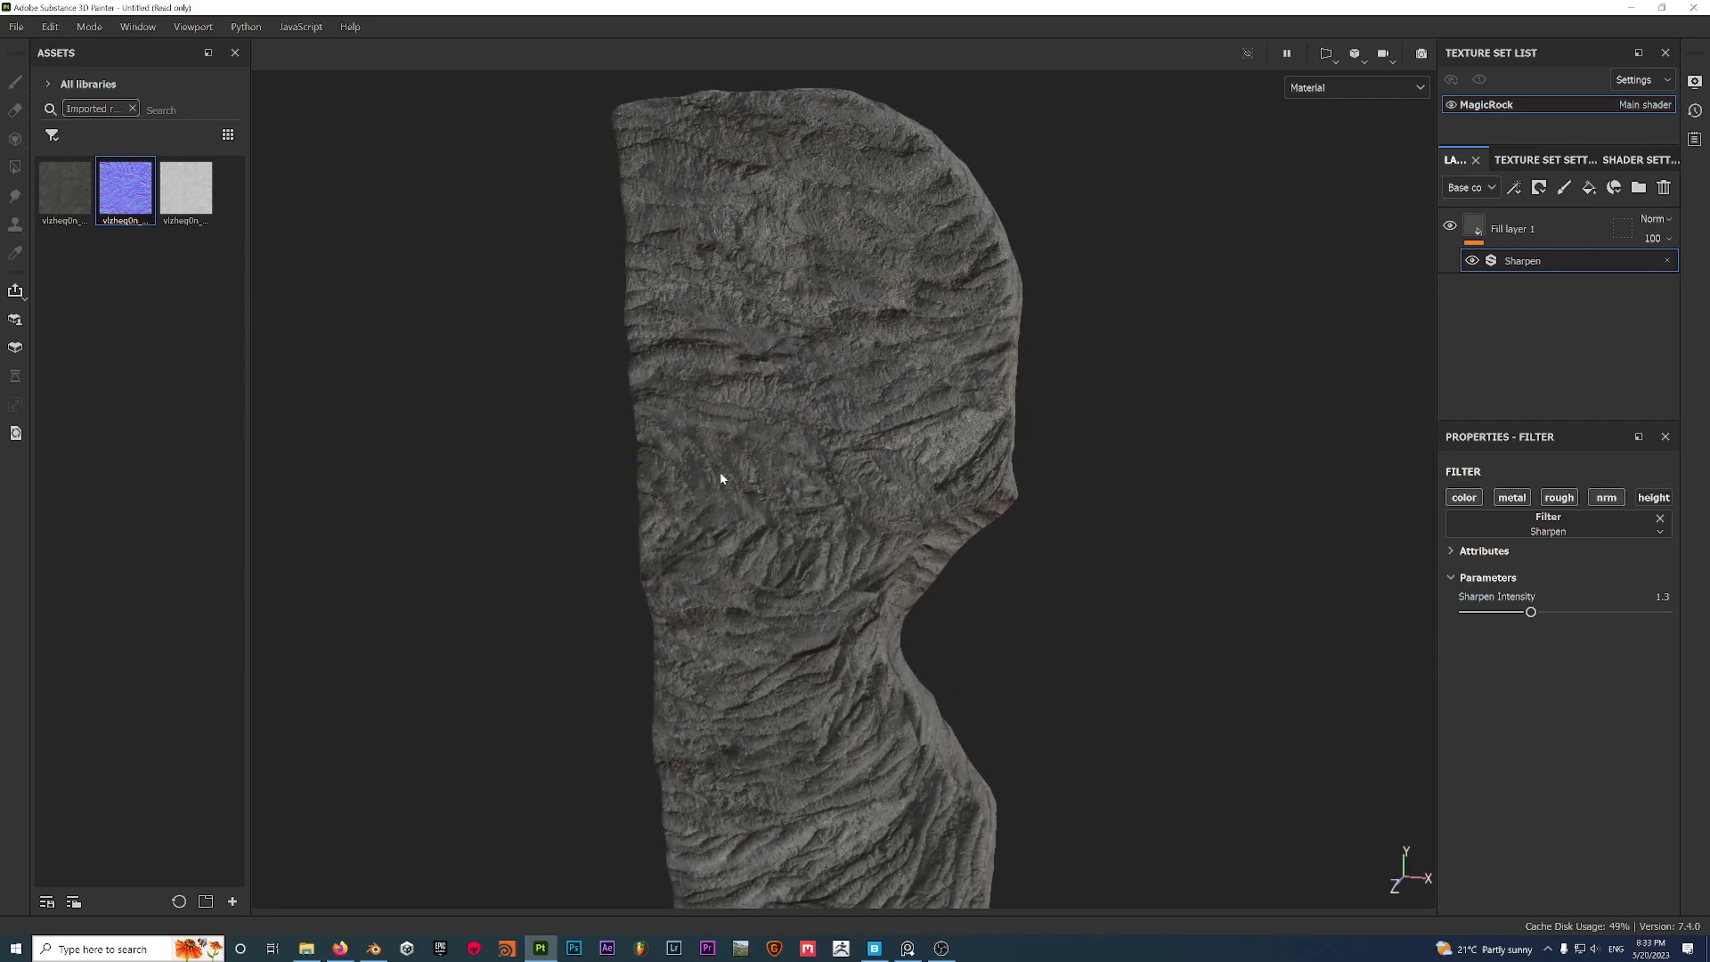
alt+drag(1055, 518, 846, 614)
Add a second fill layer above Fill layer 1.
click(1589, 233)
alt+drag(1187, 378, 1002, 400)
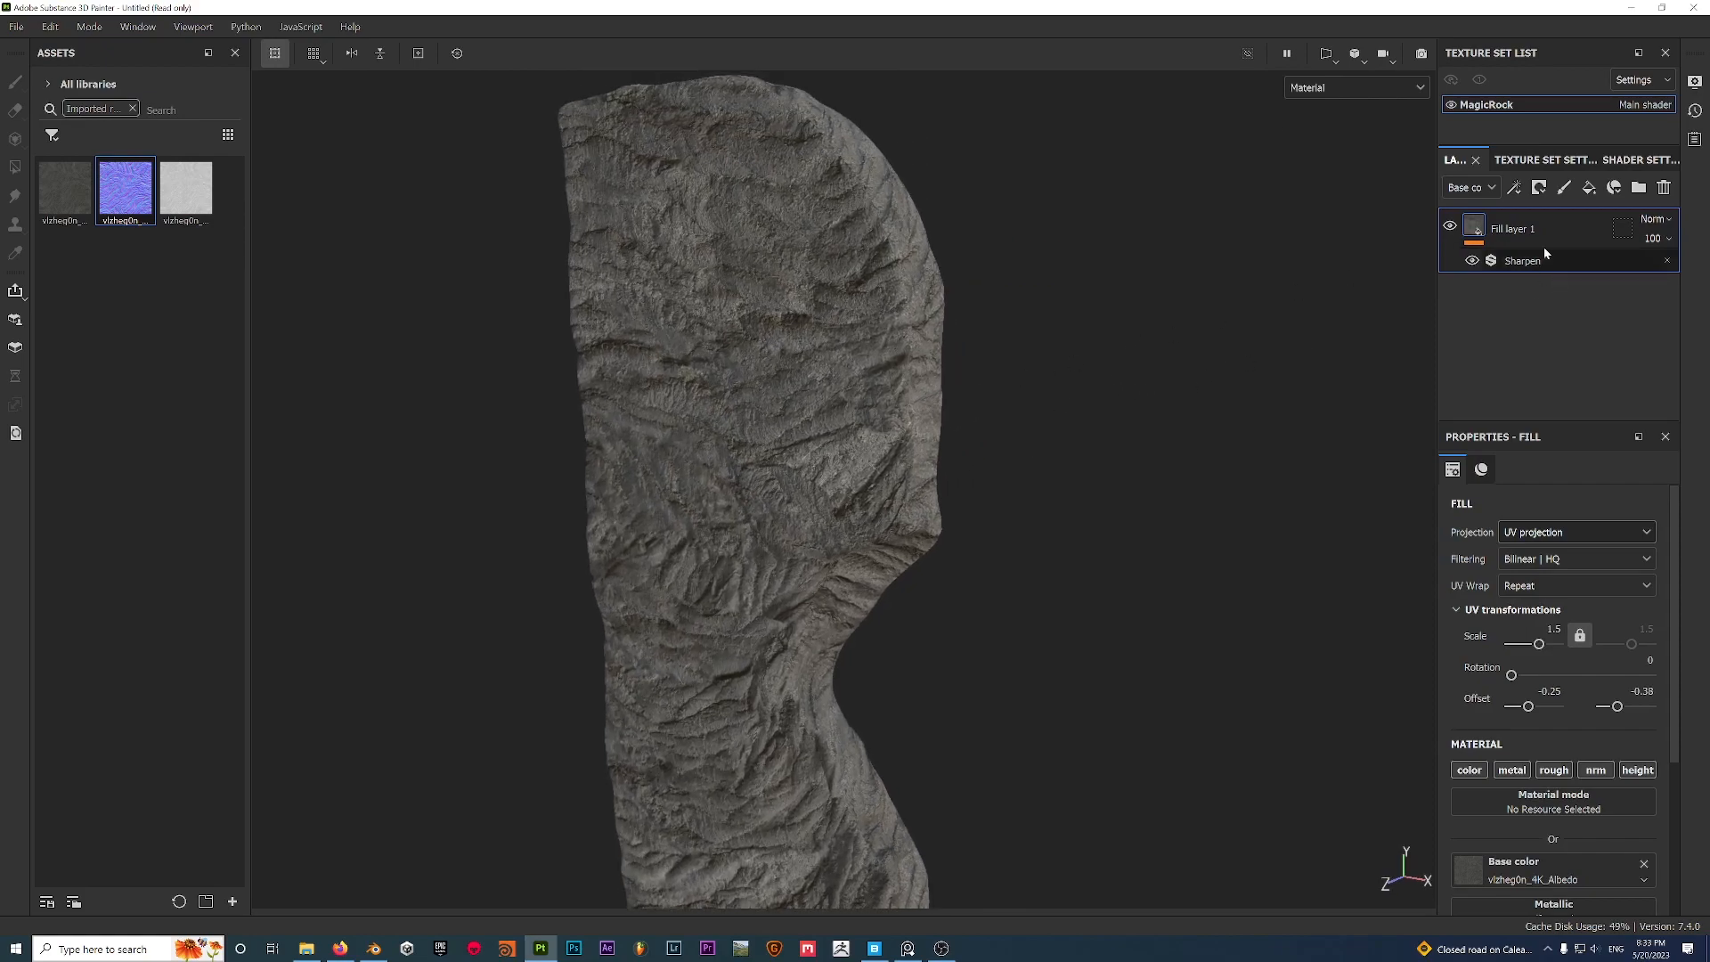
click(1589, 187)
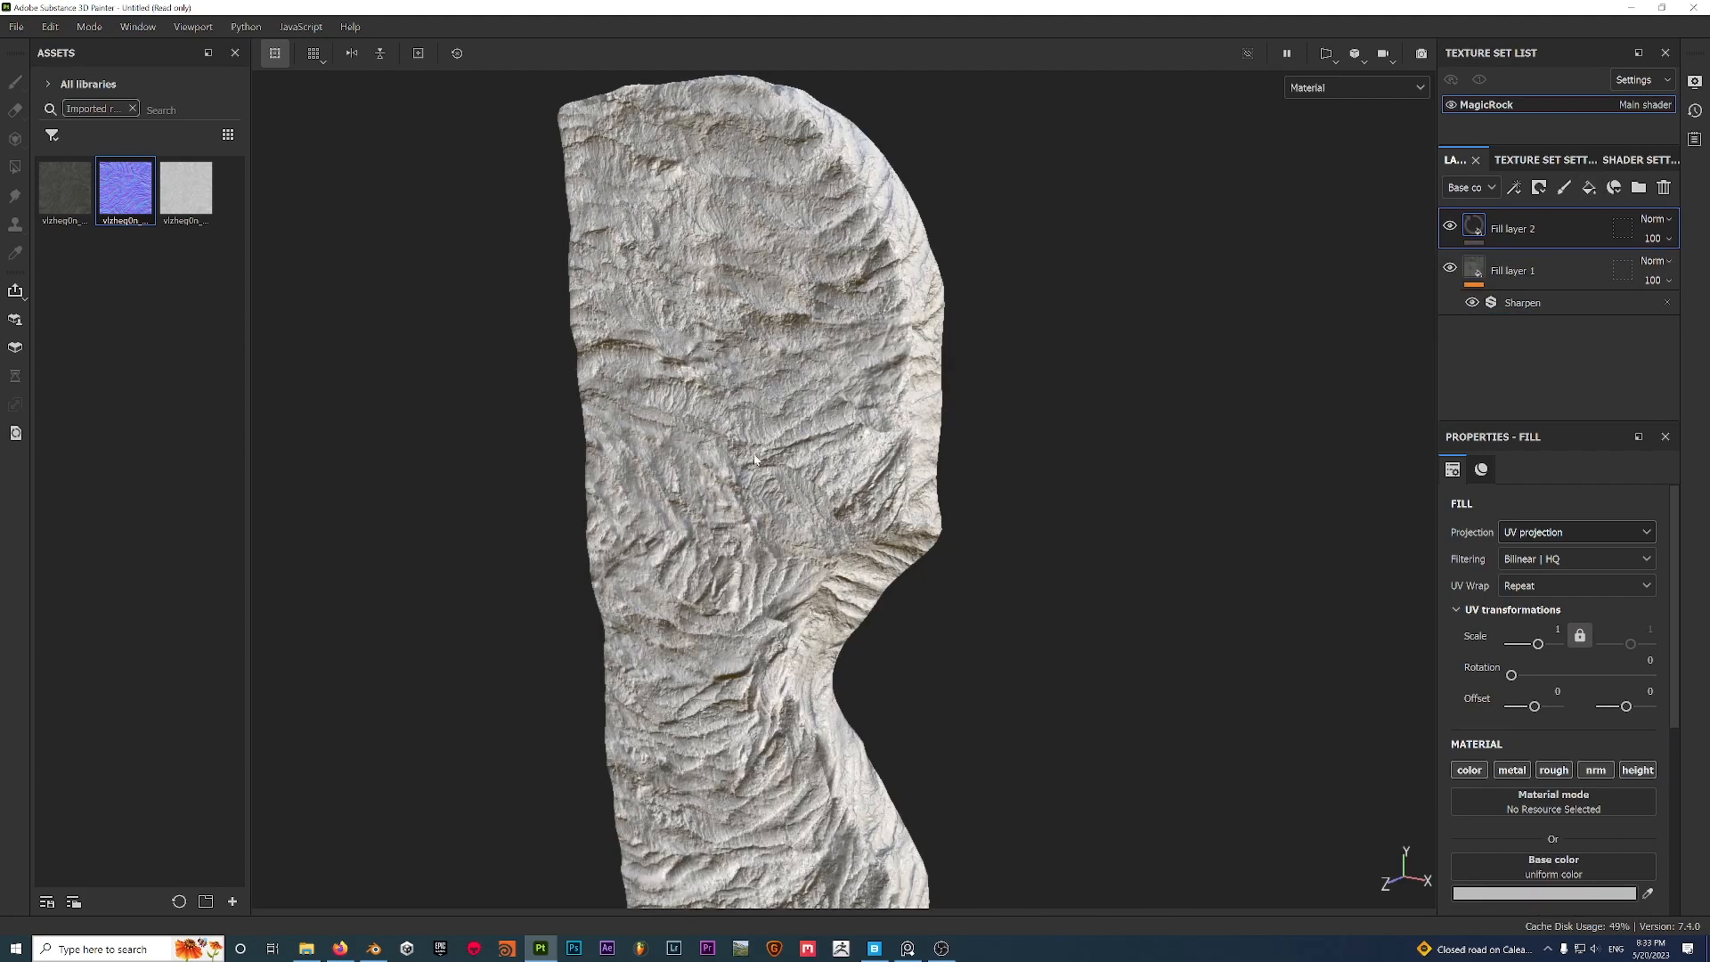
alt+drag(855, 463, 821, 472)
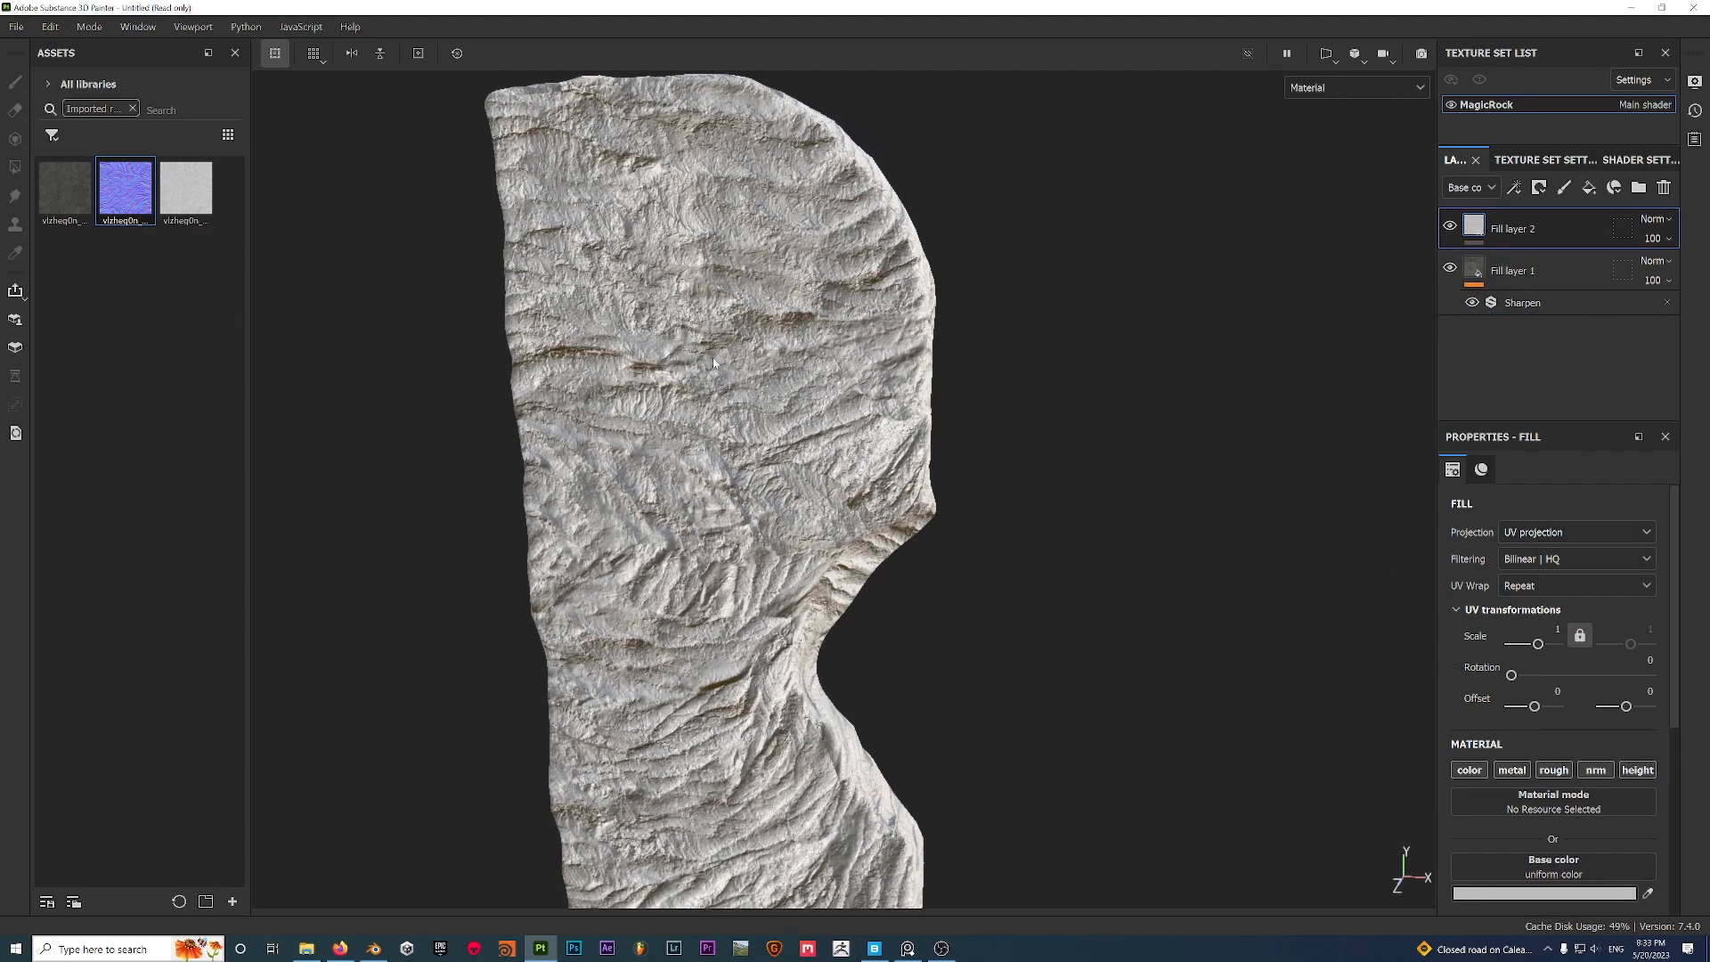
alt+middle_drag(716, 348, 825, 351)
scroll(825, 355, down, 2)
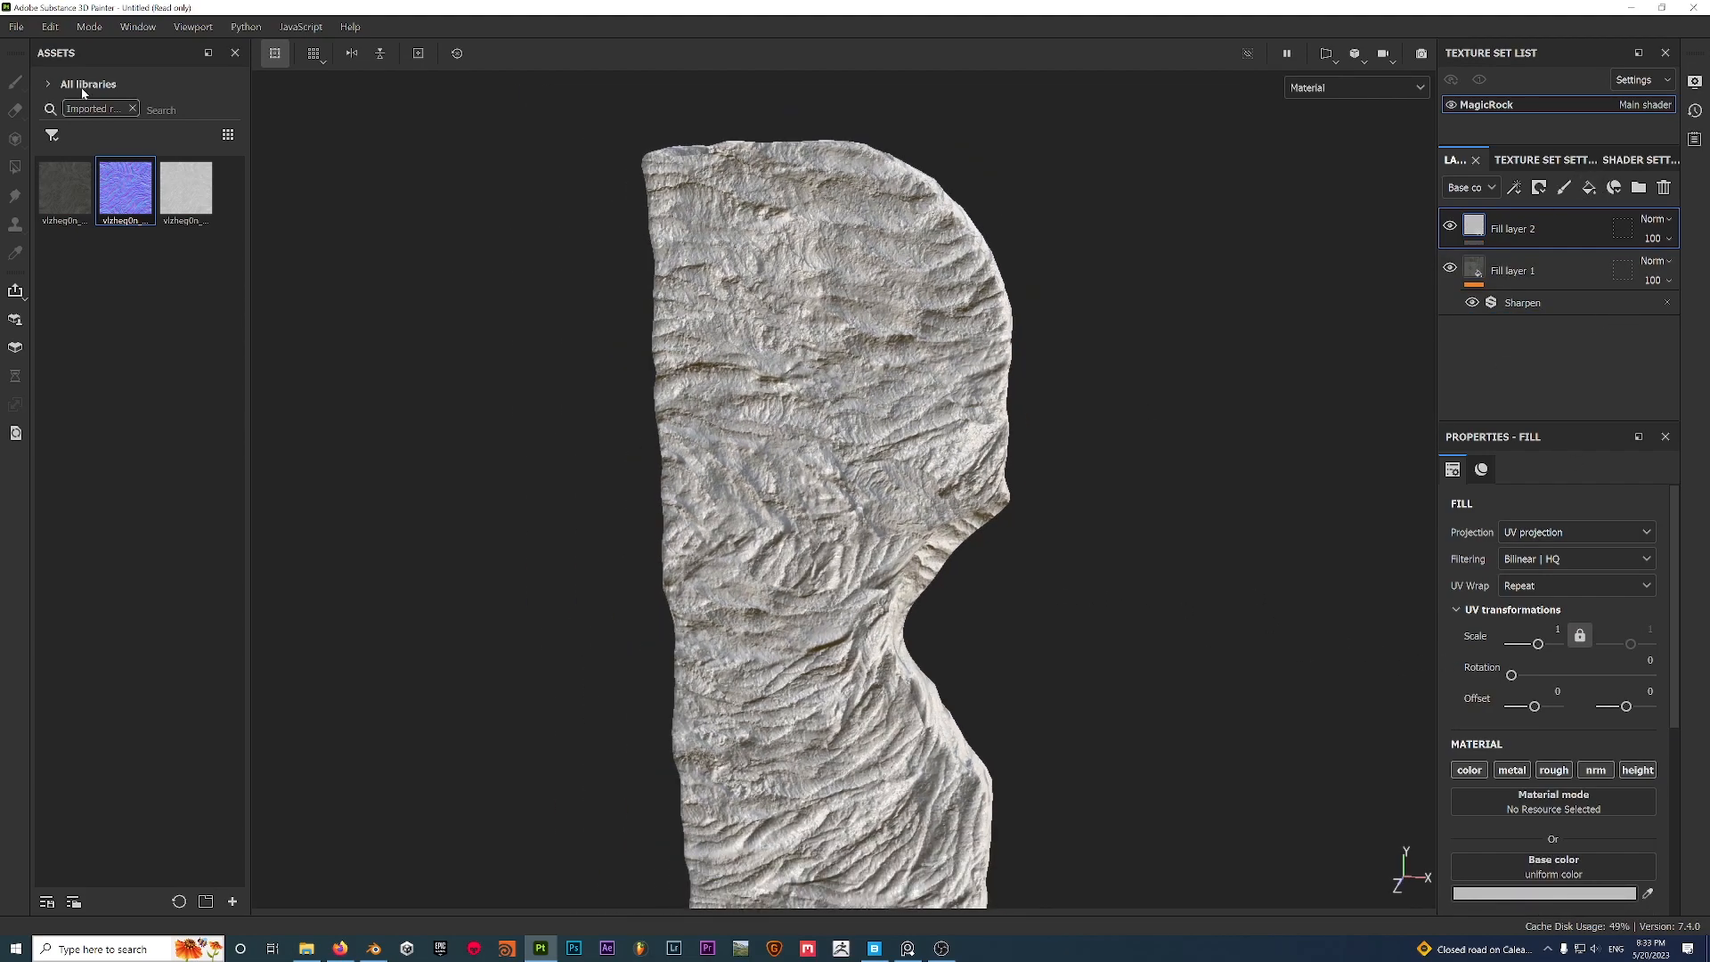
Filter the whole asset library to smart masks and apply Edges Uber to Fill layer 2.
click(132, 110)
click(148, 112)
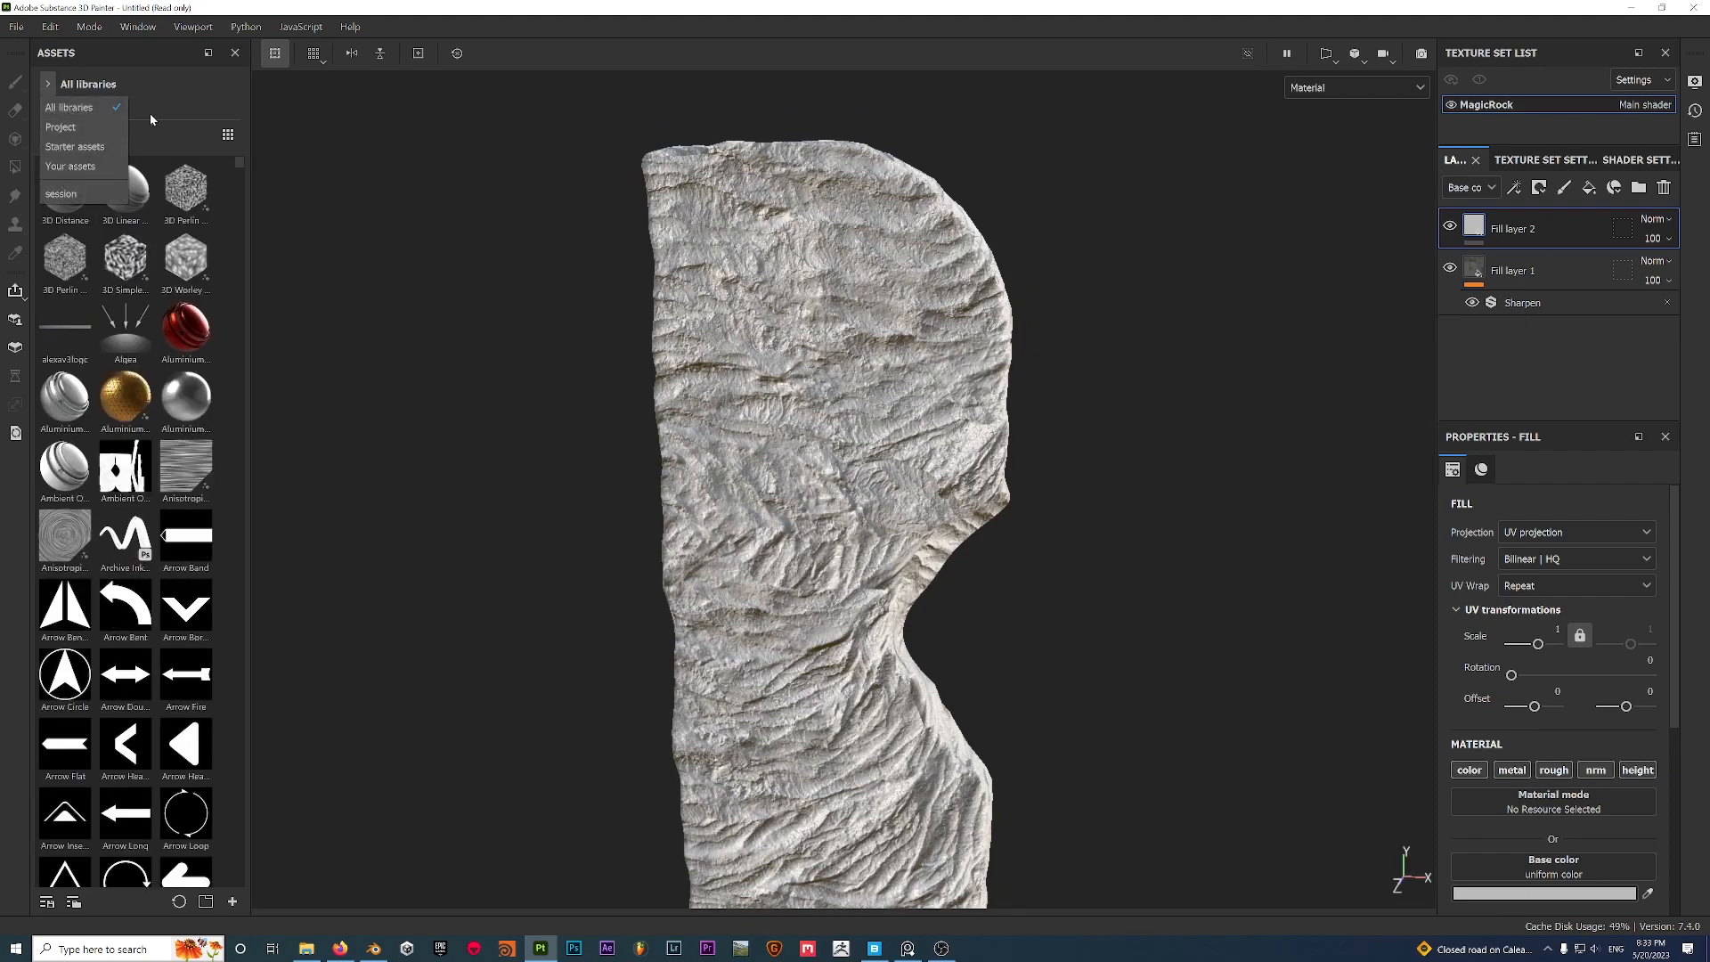
click(58, 135)
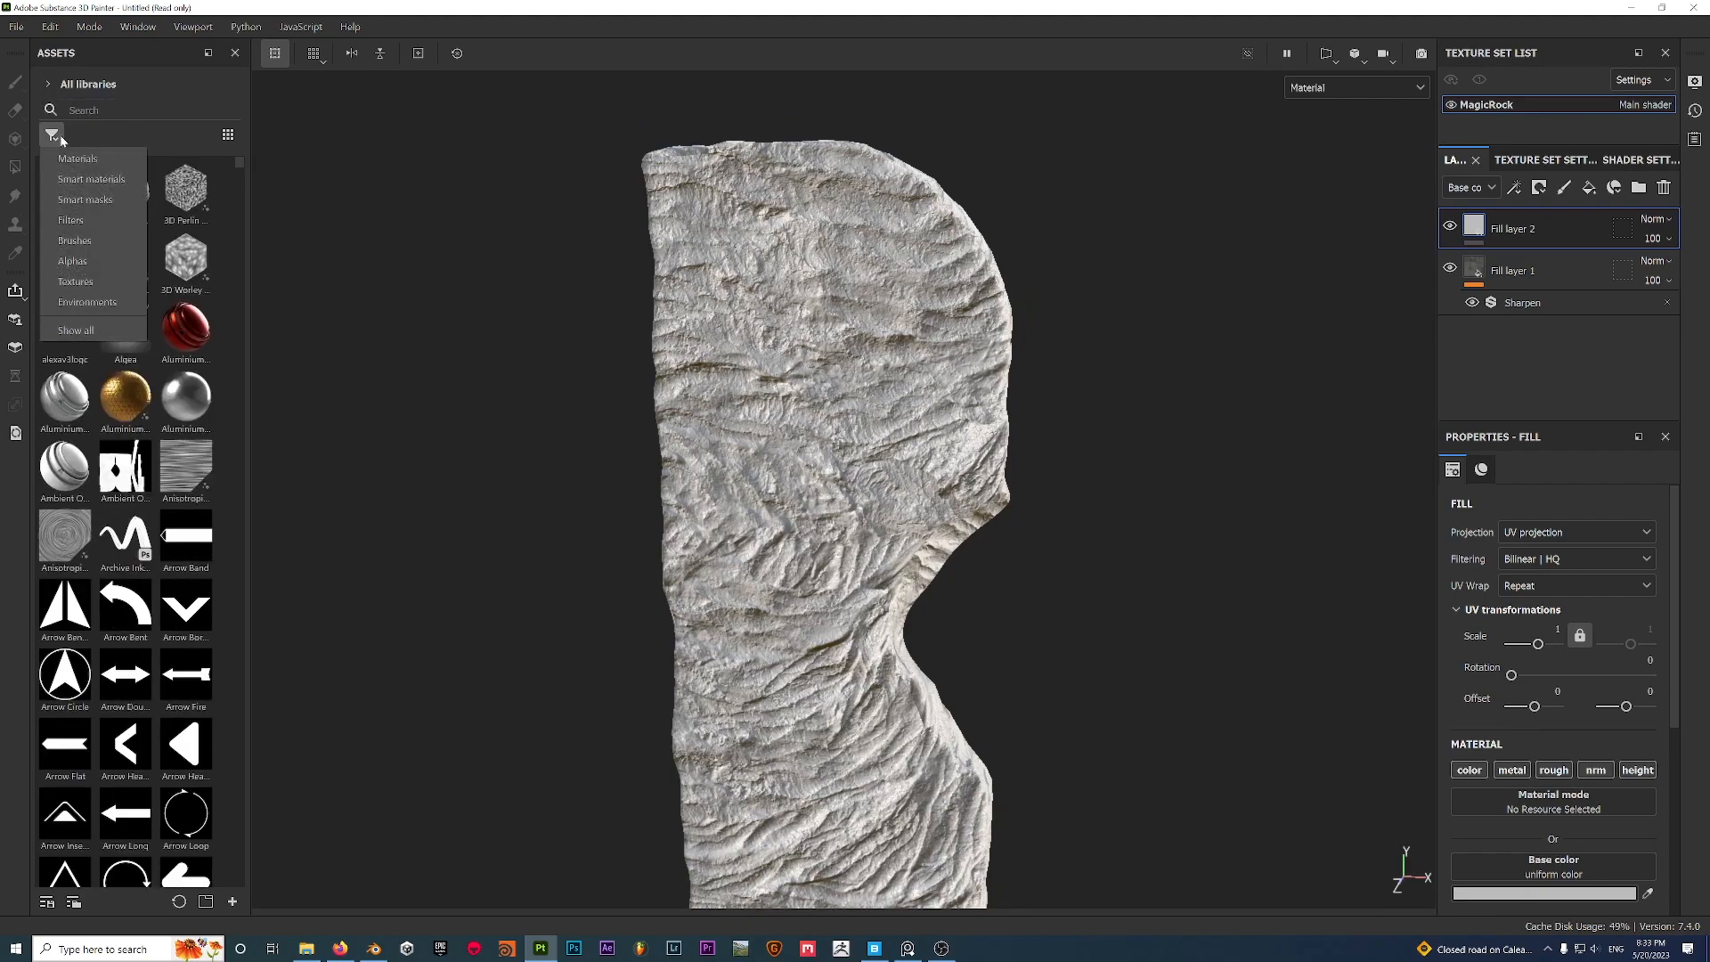
click(81, 199)
scroll(202, 391, down, 5)
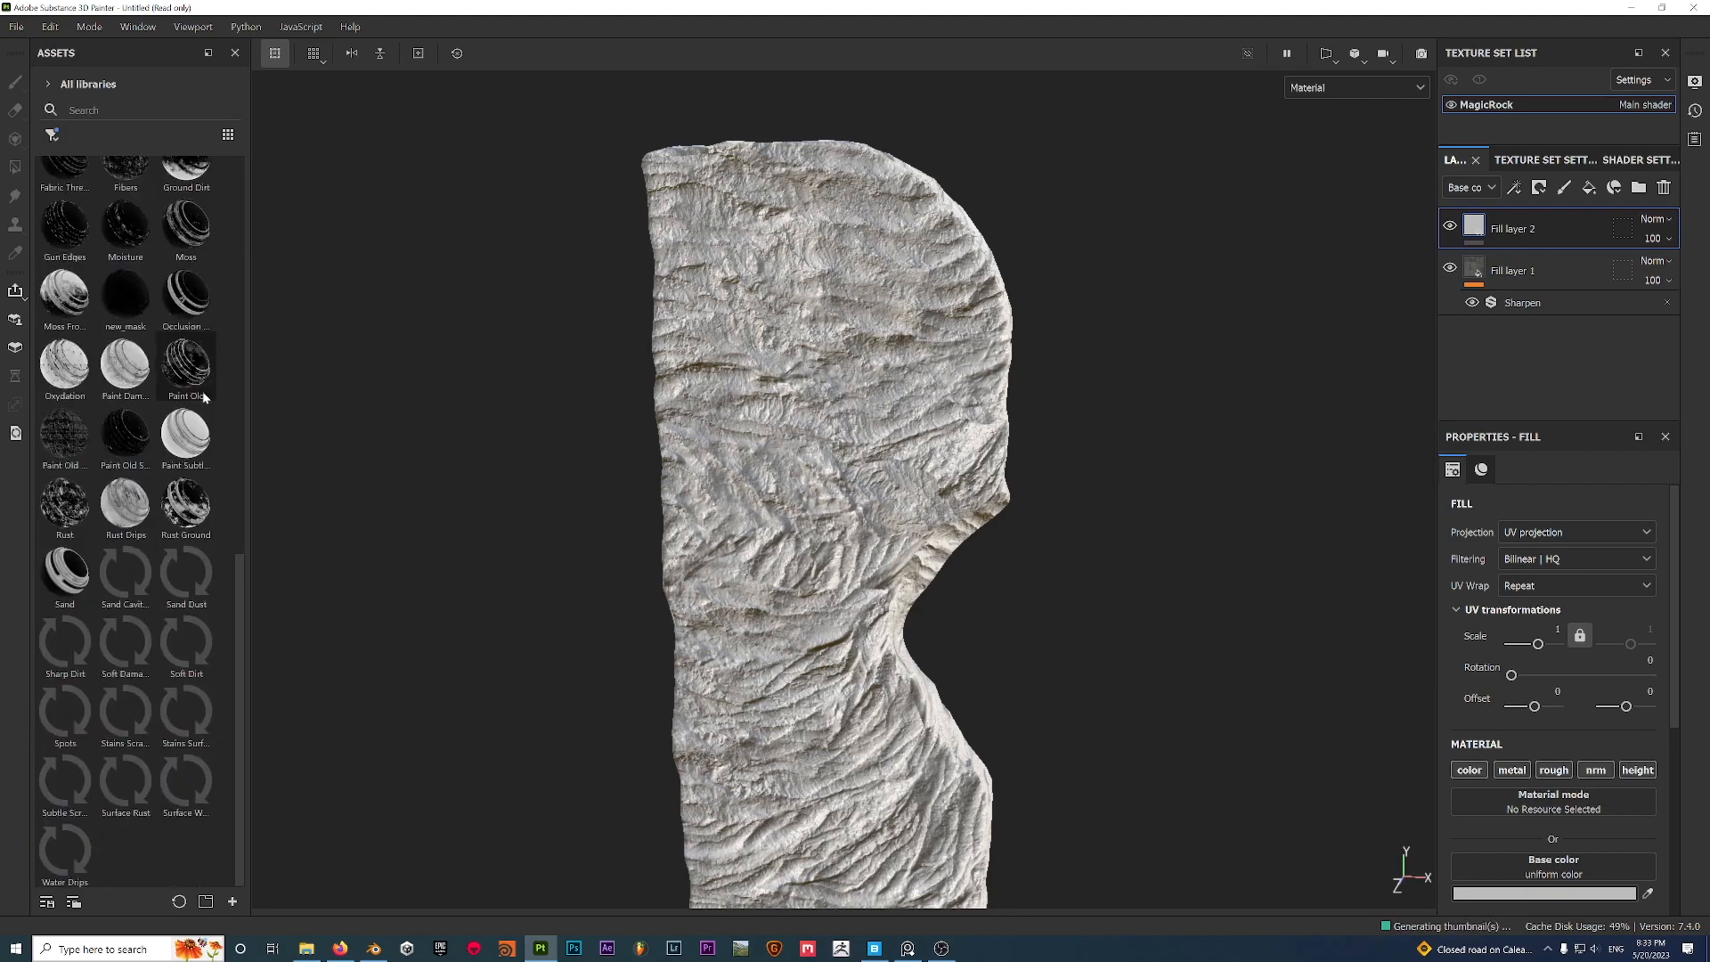
drag(237, 650, 234, 521)
drag(135, 392, 1519, 228)
Examine the edge mask along the rock's rim and compare it with Fill layer 2 hidden.
alt+drag(988, 504, 775, 184)
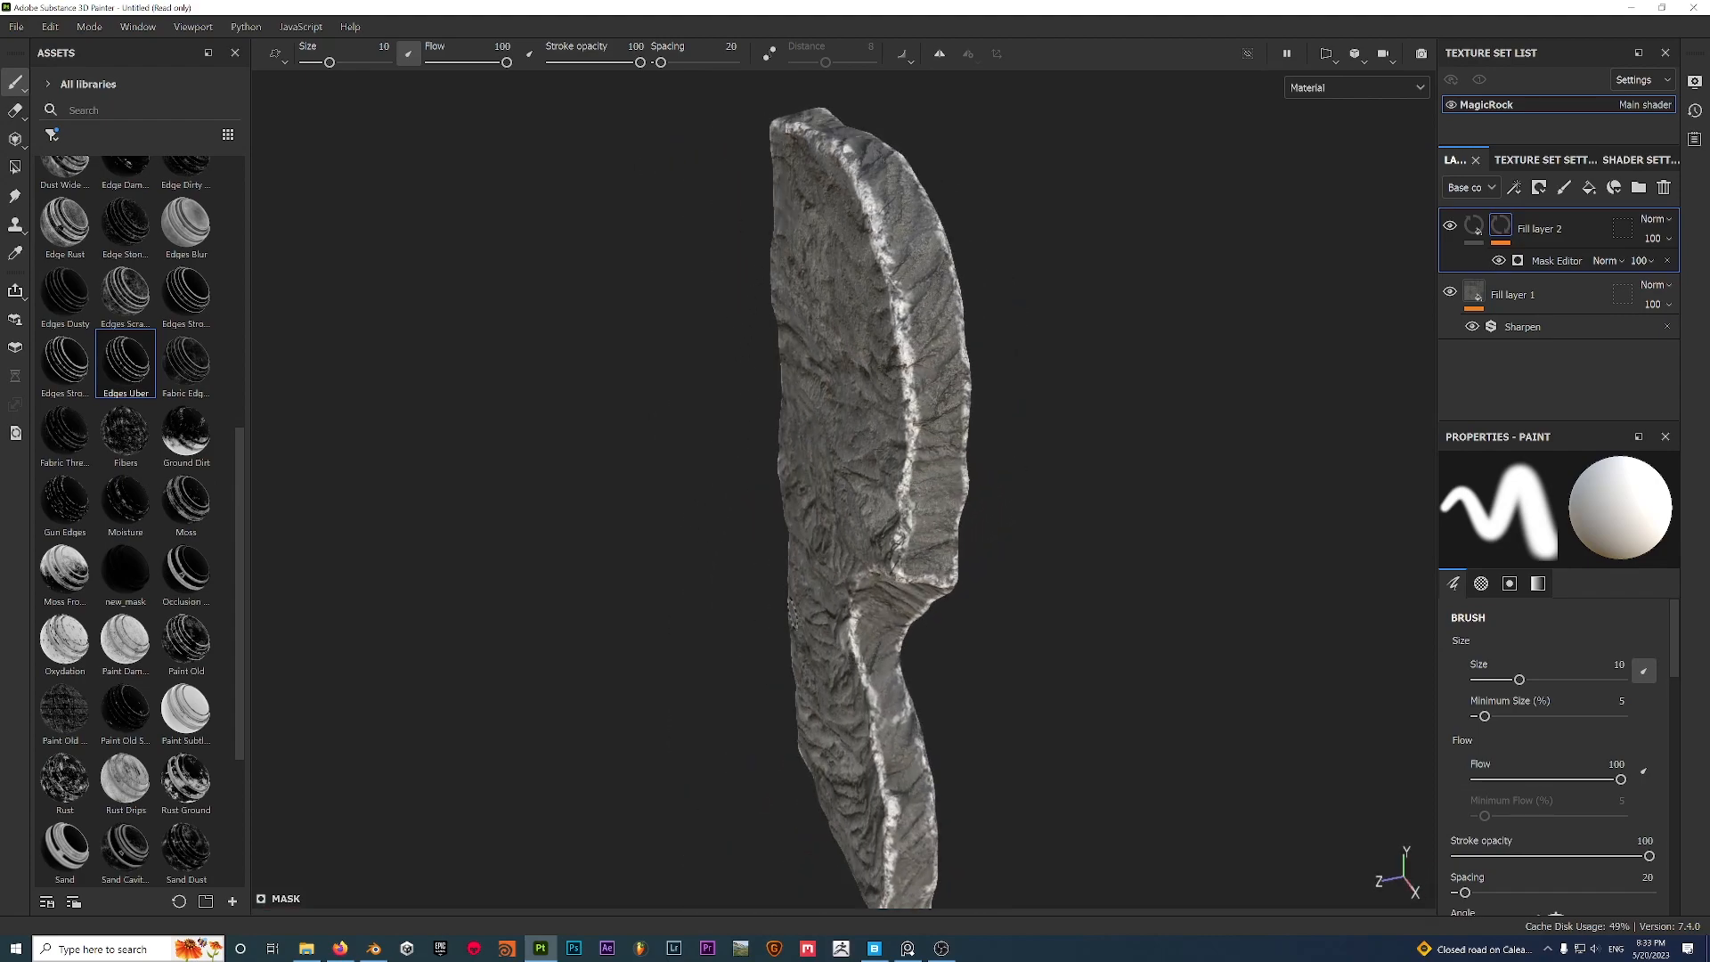
alt+drag(795, 617, 953, 561)
alt+middle_drag(953, 676, 904, 539)
scroll(903, 539, up, 3)
mouse_move(592, 612)
alt+mouse_down()
mouse_move(791, 227)
mouse_move(883, 381)
alt+mouse_up()
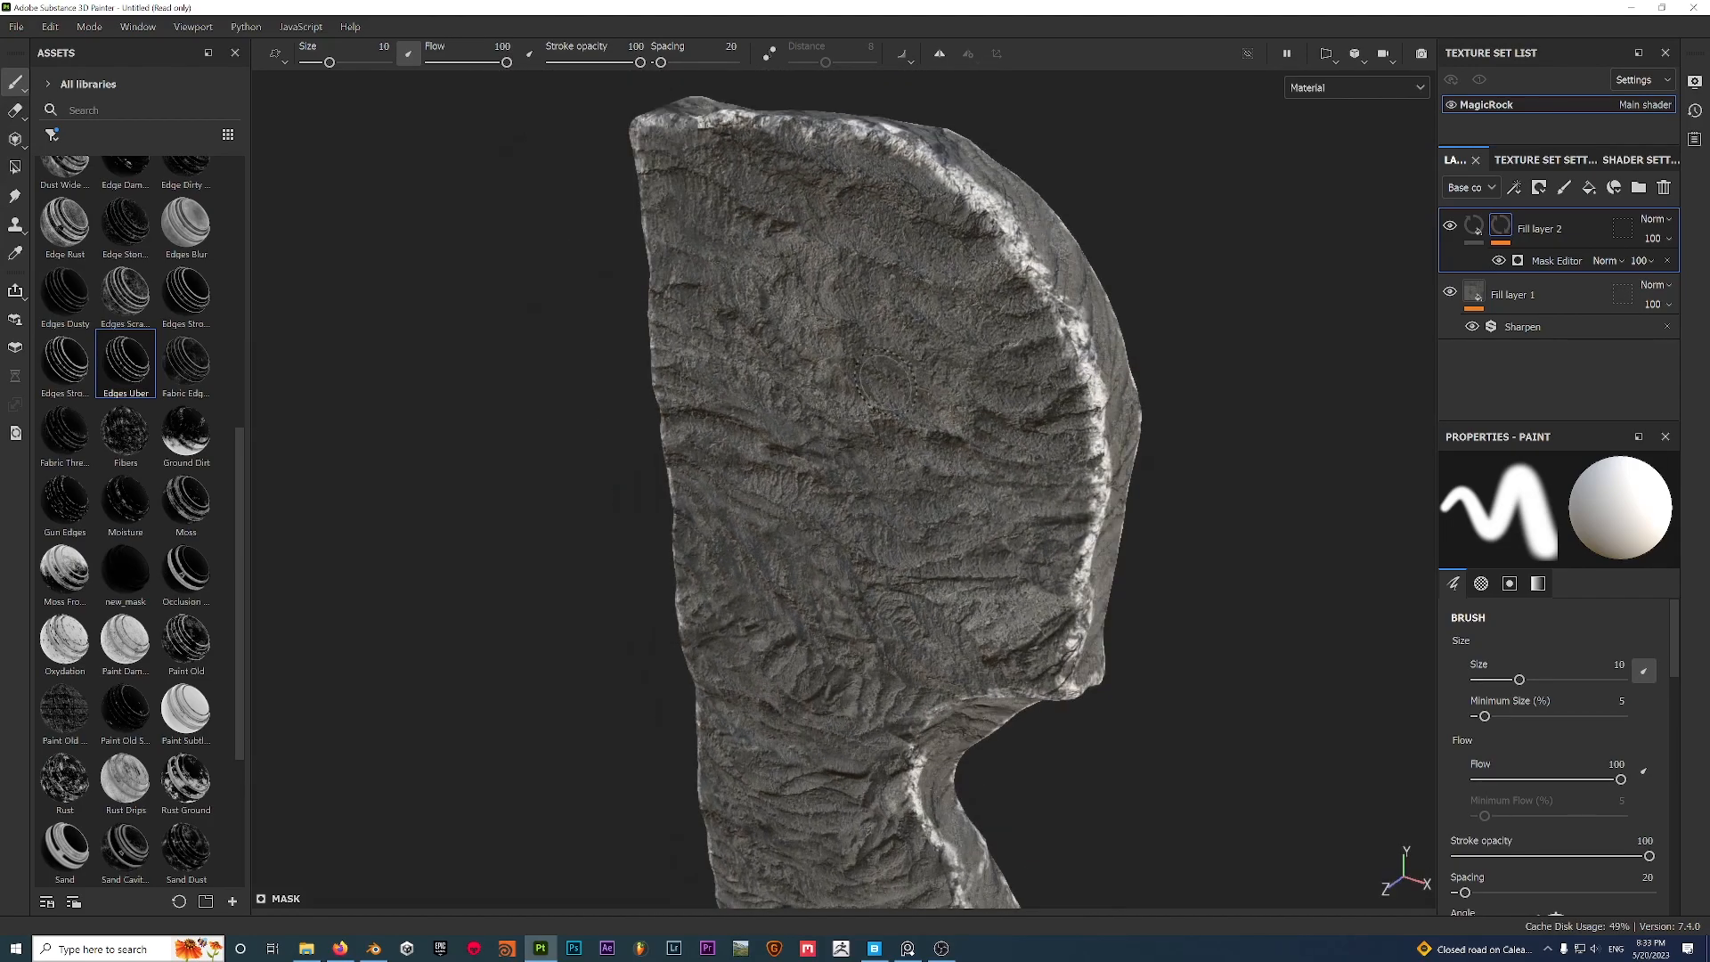
alt+middle_drag(883, 382, 822, 426)
click(1450, 225)
Try the Multiply and Inverse divide blending modes on Fill layer 2.
click(1474, 228)
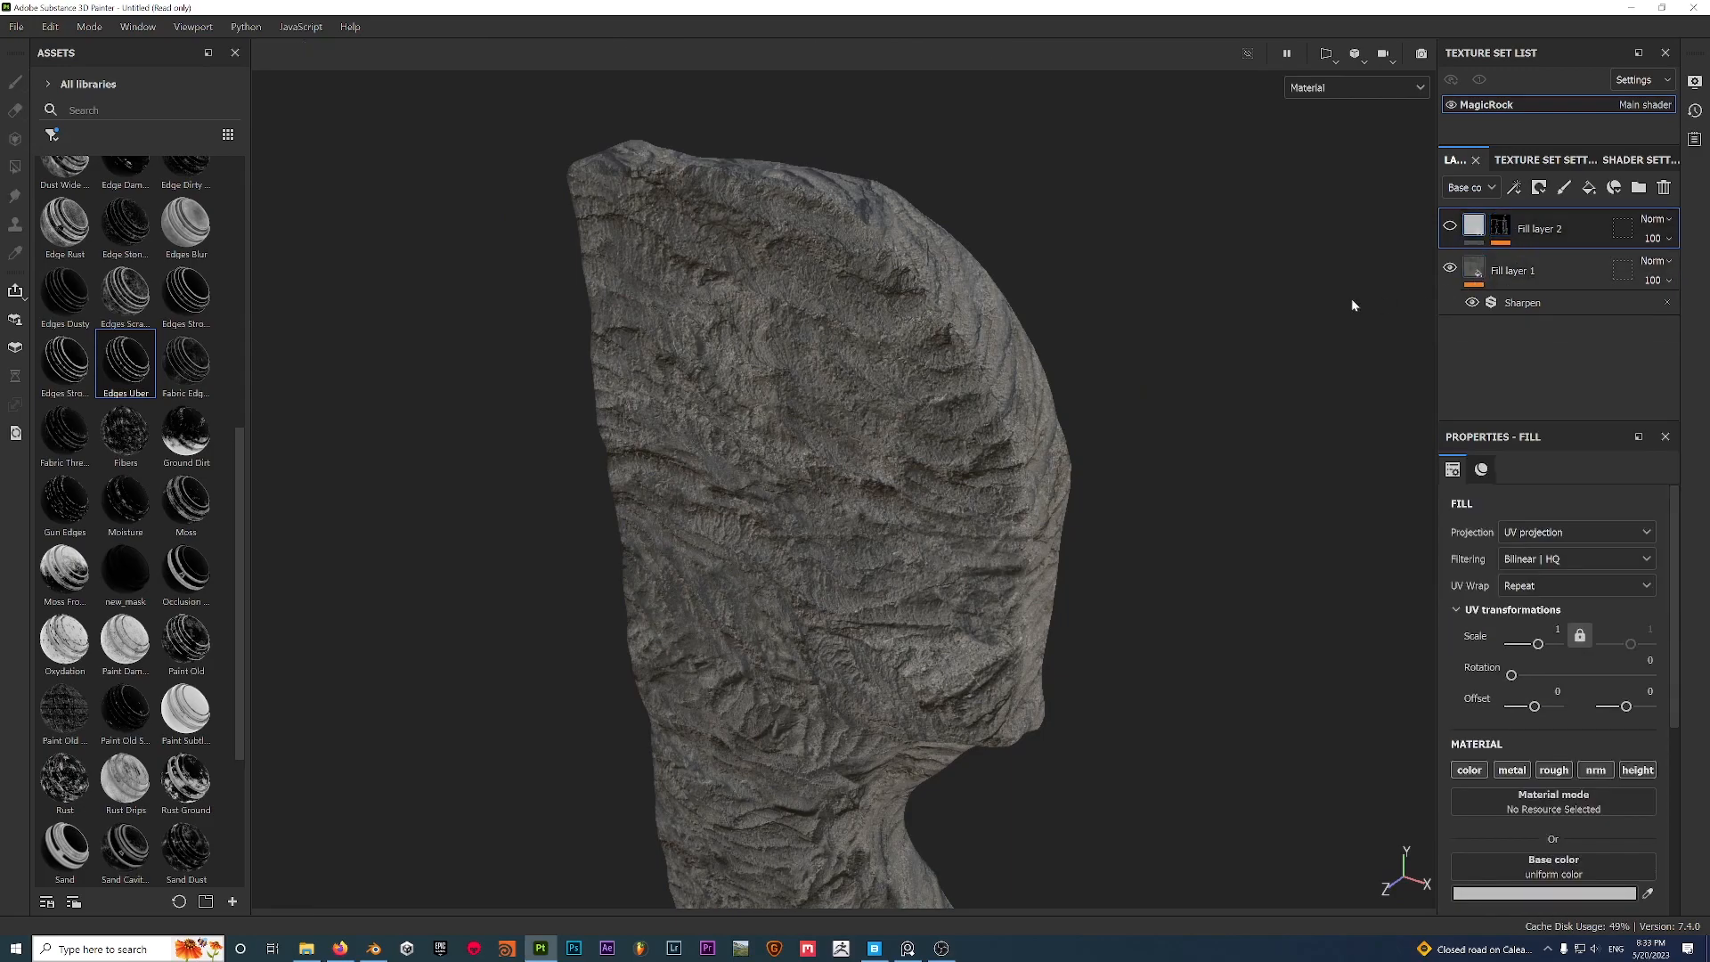
alt+drag(1354, 328, 1282, 347)
click(1651, 219)
click(1647, 313)
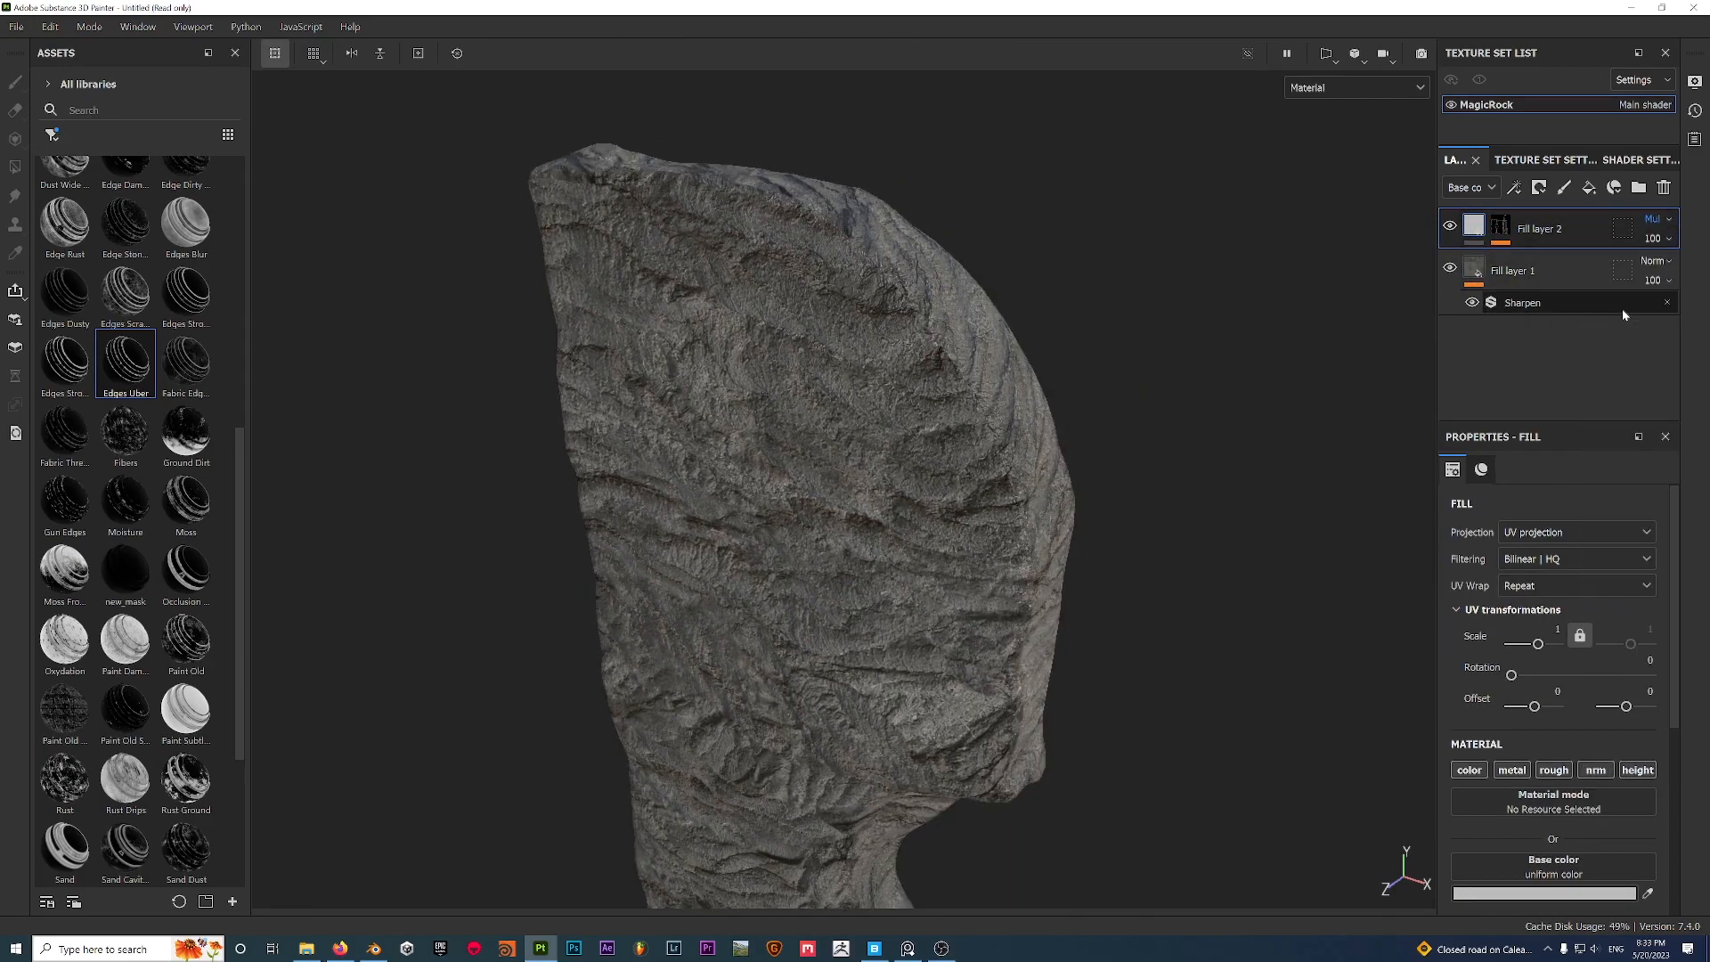
click(1656, 220)
click(1638, 347)
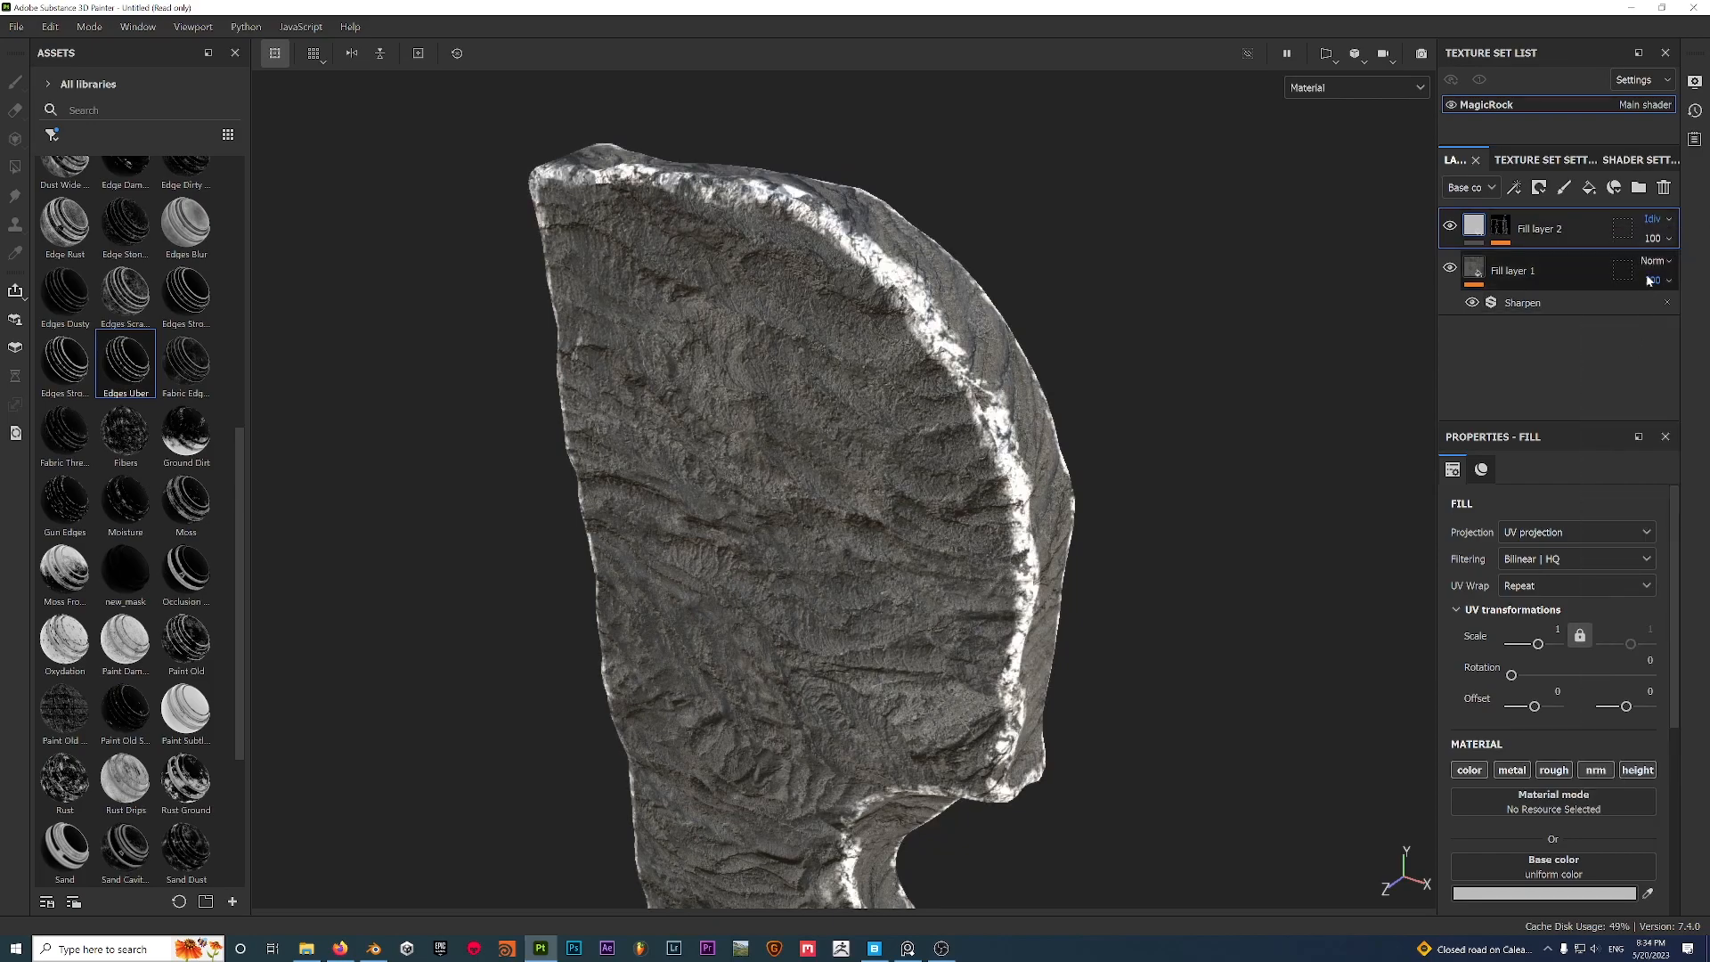
Set Fill layer 2's blending mode to Difference.
click(1659, 220)
click(1611, 457)
alt+drag(1143, 490, 890, 512)
alt+drag(926, 454, 963, 452)
scroll(963, 452, up, 1)
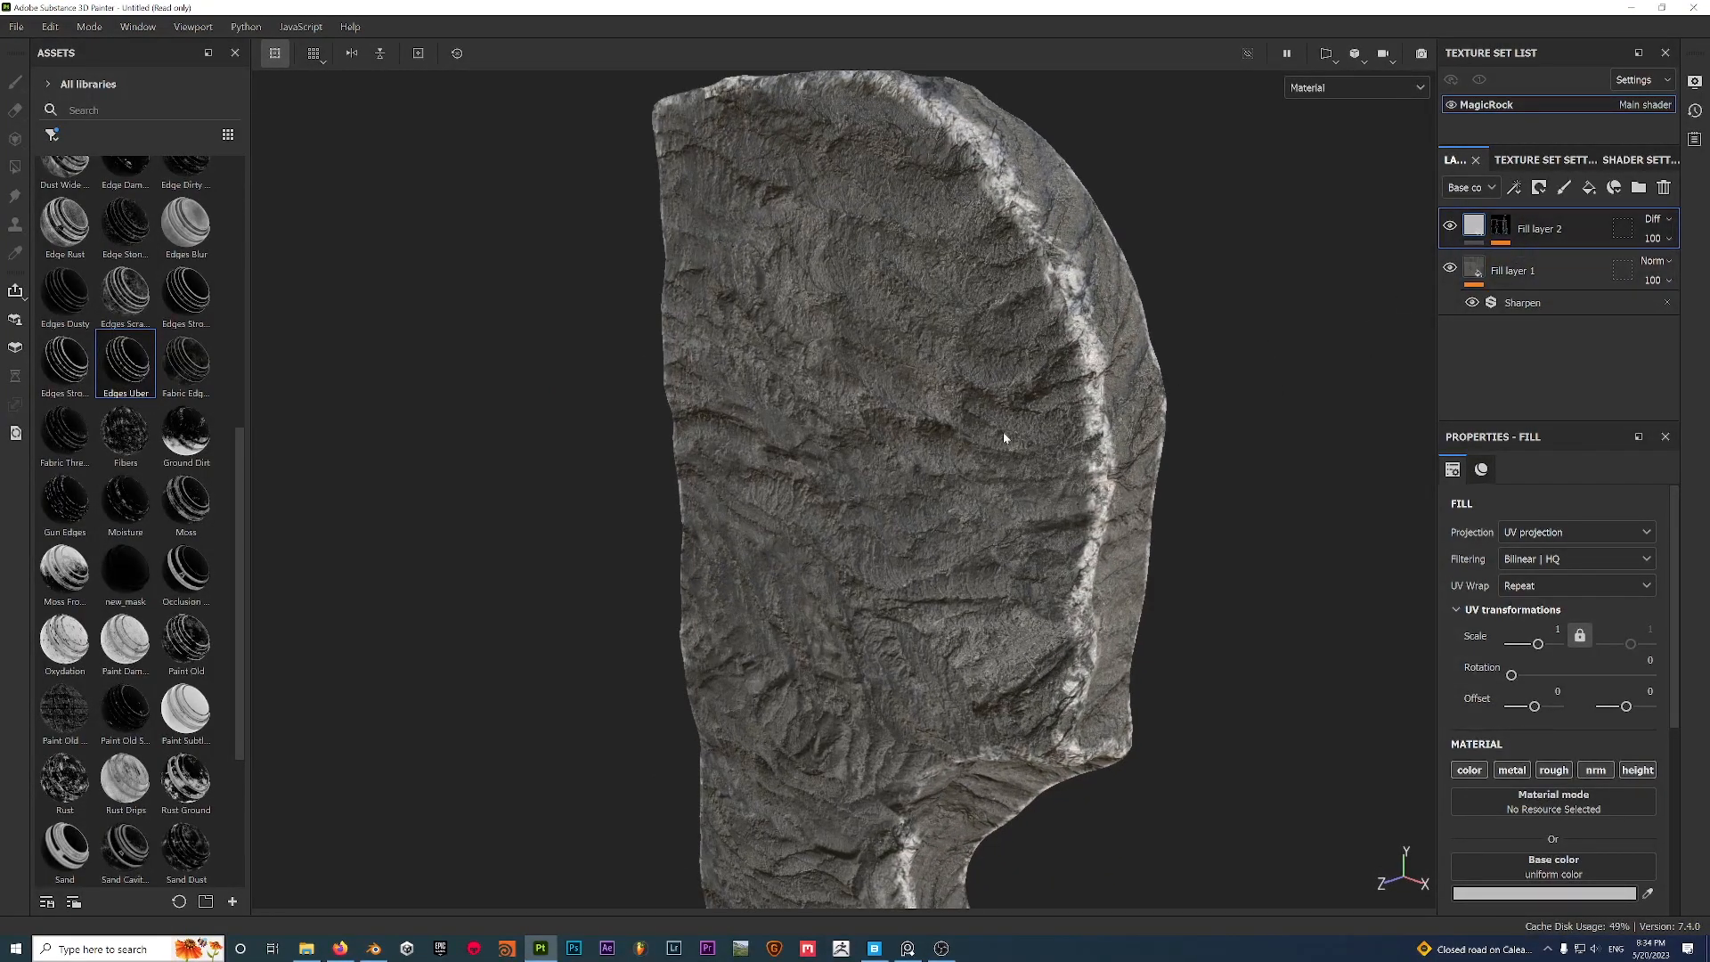
Set Fill layer 2's opacity to 31 and leave only its color channel enabled.
click(1668, 238)
drag(1697, 271, 1606, 272)
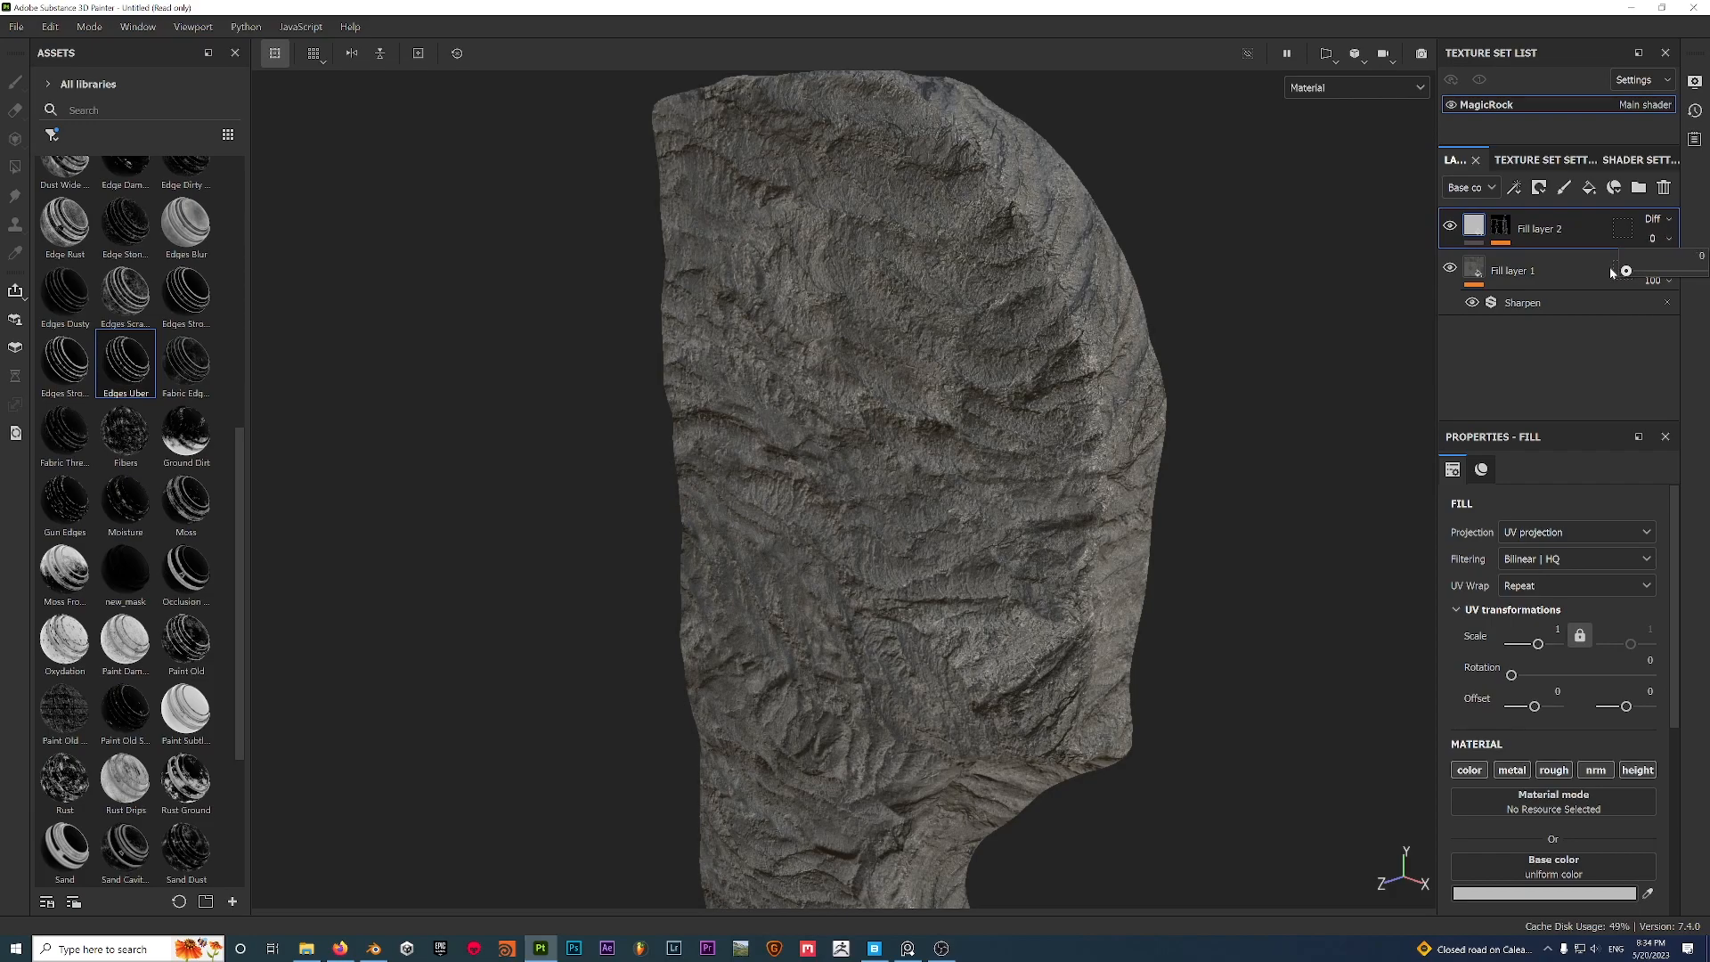
drag(1628, 271, 1643, 272)
alt+drag(1111, 585, 1038, 434)
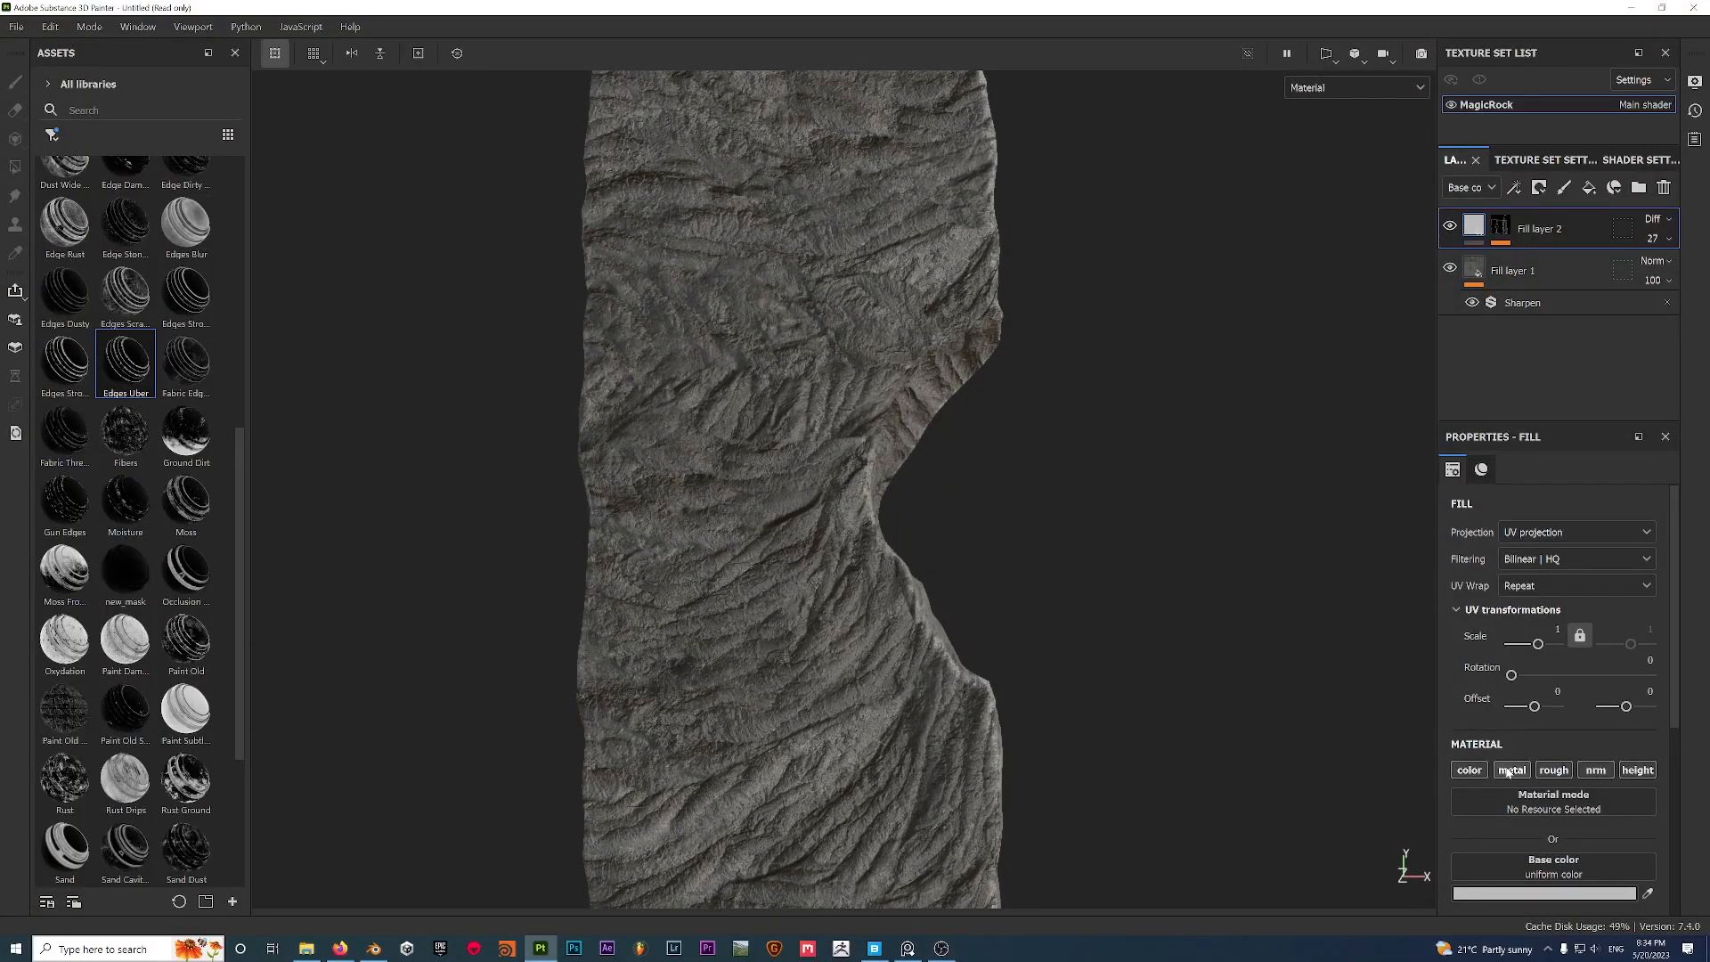
alt+drag(988, 500, 784, 579)
click(1657, 240)
mouse_move(1647, 271)
mouse_down()
mouse_move(1626, 270)
mouse_move(1650, 270)
mouse_up()
alt+drag(802, 401, 930, 440)
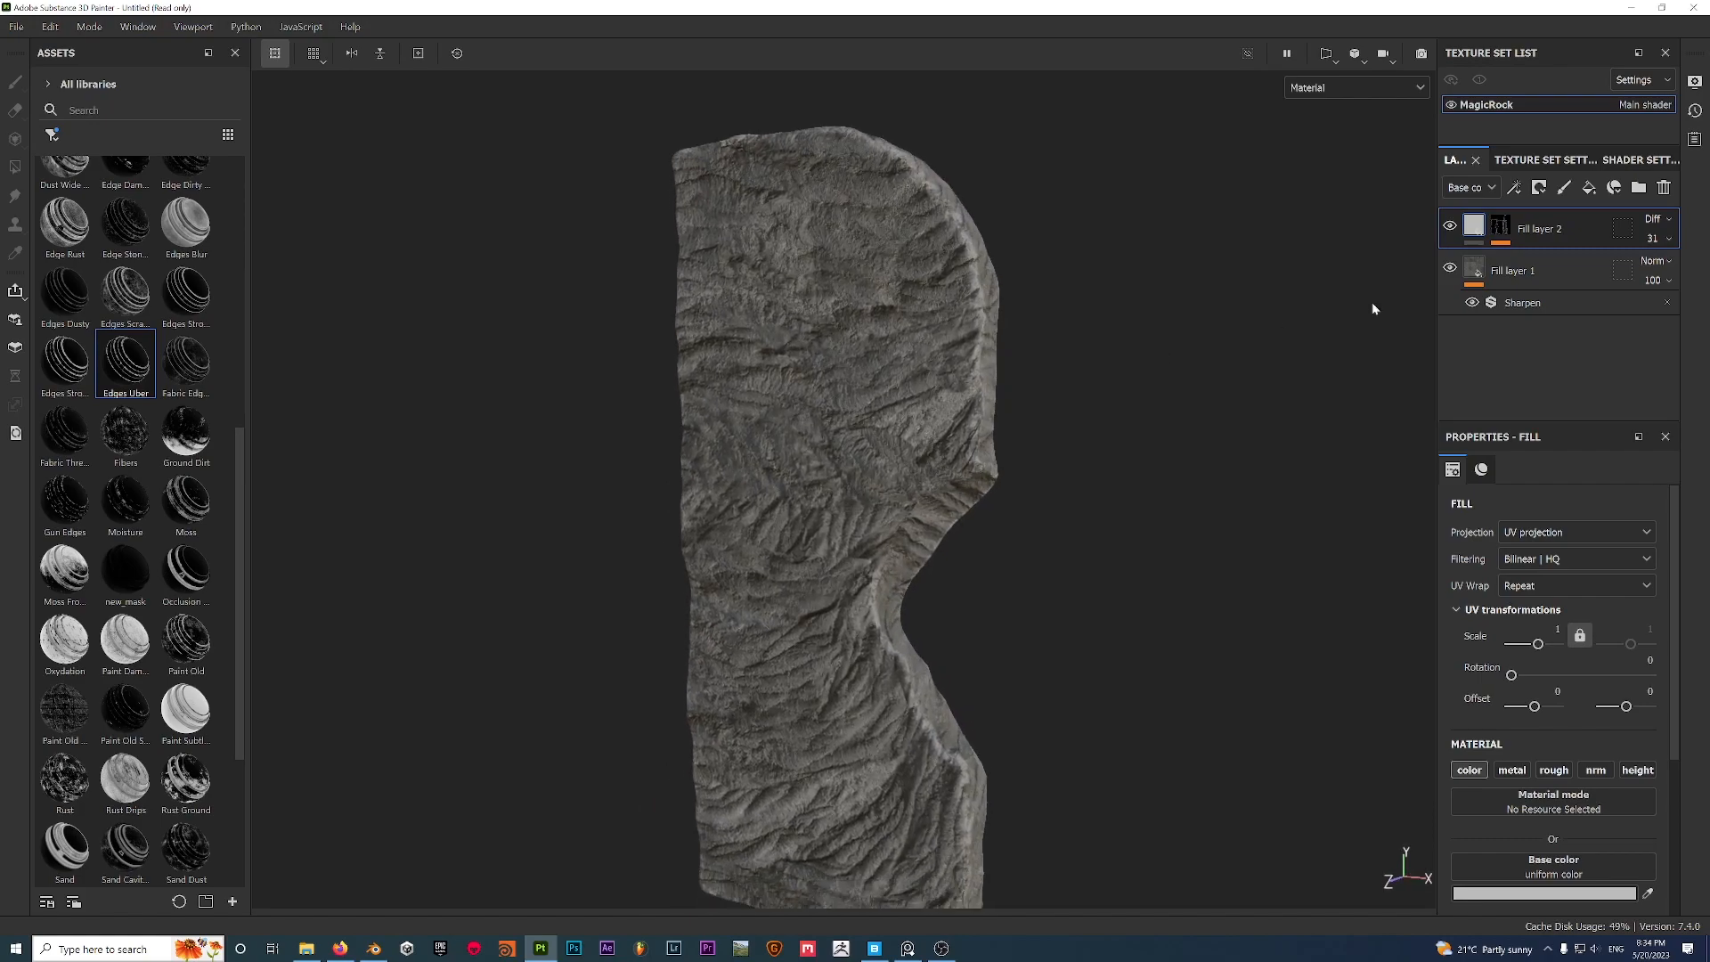
Add a third fill layer above Fill layer 2.
click(1589, 187)
alt+drag(954, 490, 924, 476)
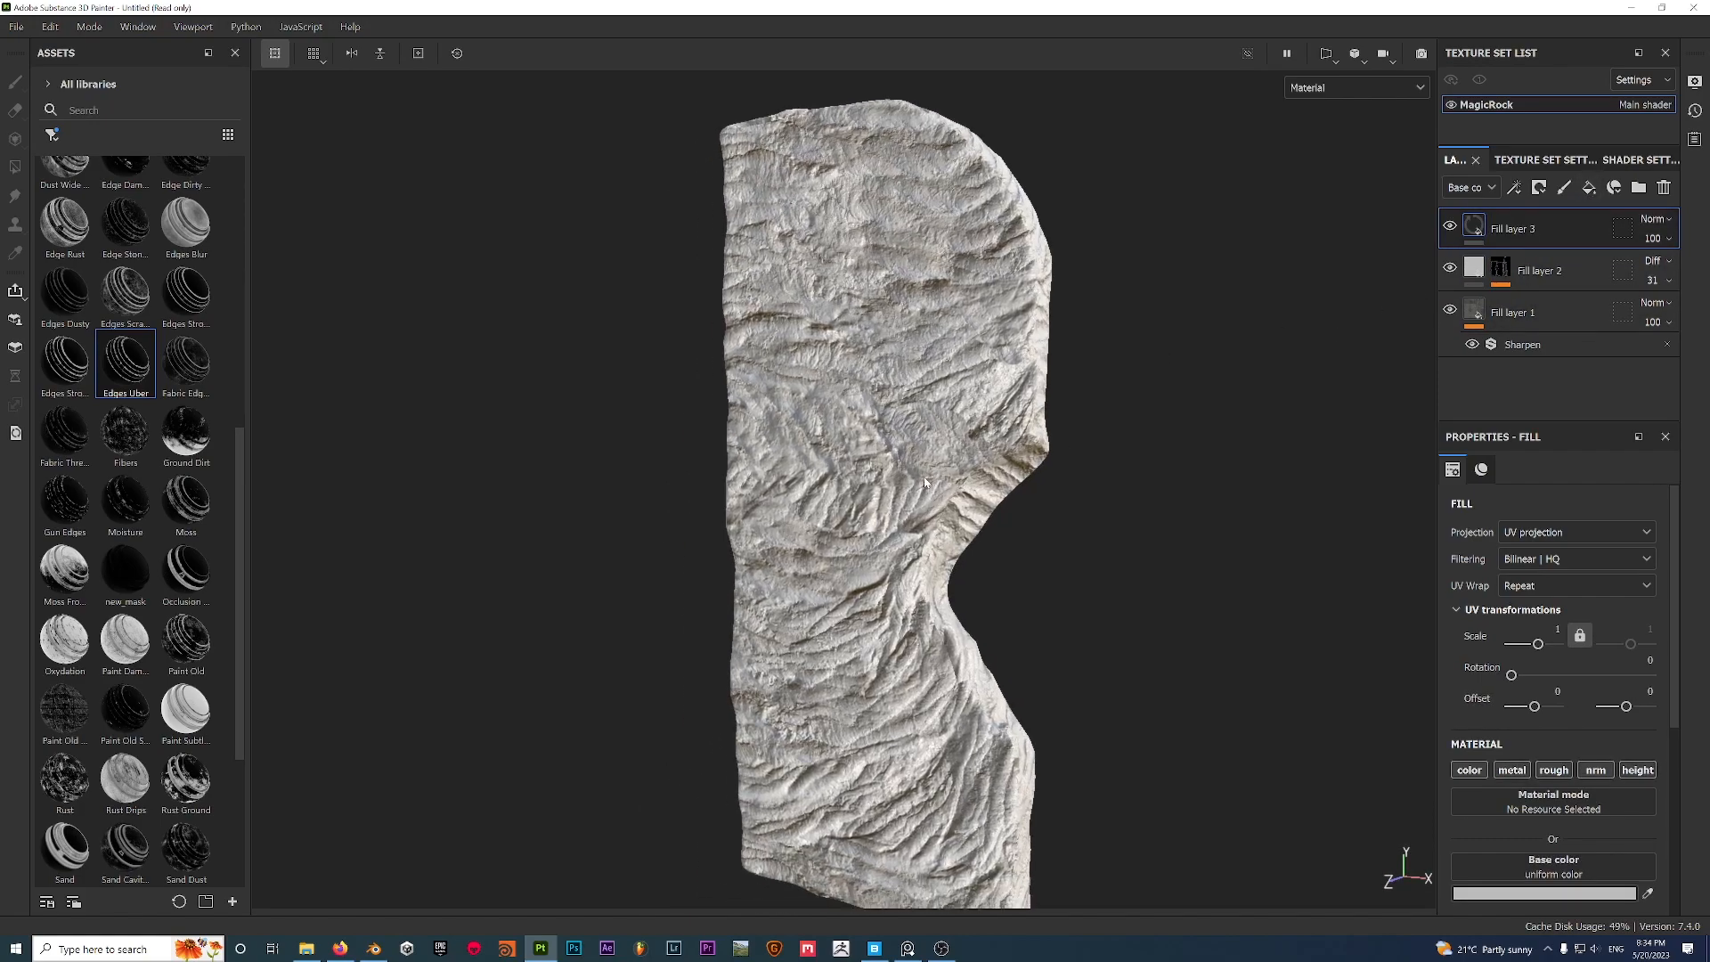
Set Fill layer 3's base color to dark red and its roughness to 0.2424.
scroll(923, 477, up, 1)
scroll(1523, 724, down, 3)
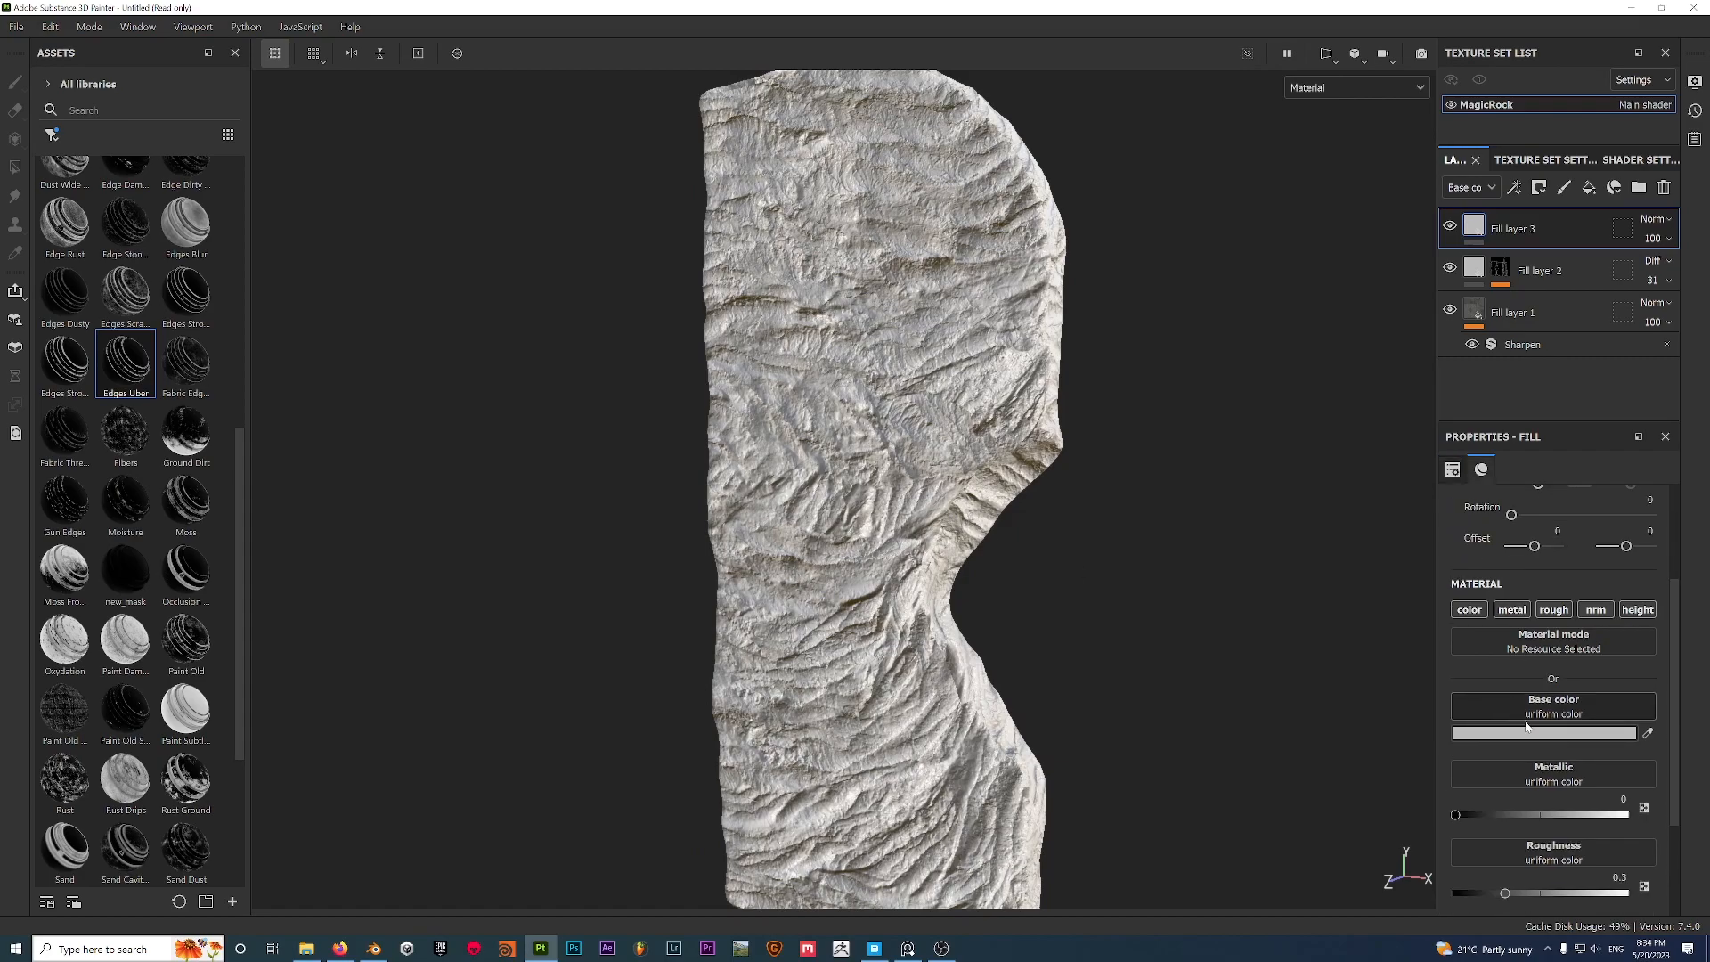
click(1551, 738)
mouse_move(1482, 717)
mouse_down()
mouse_move(1434, 711)
mouse_move(1455, 719)
mouse_up()
click(1536, 587)
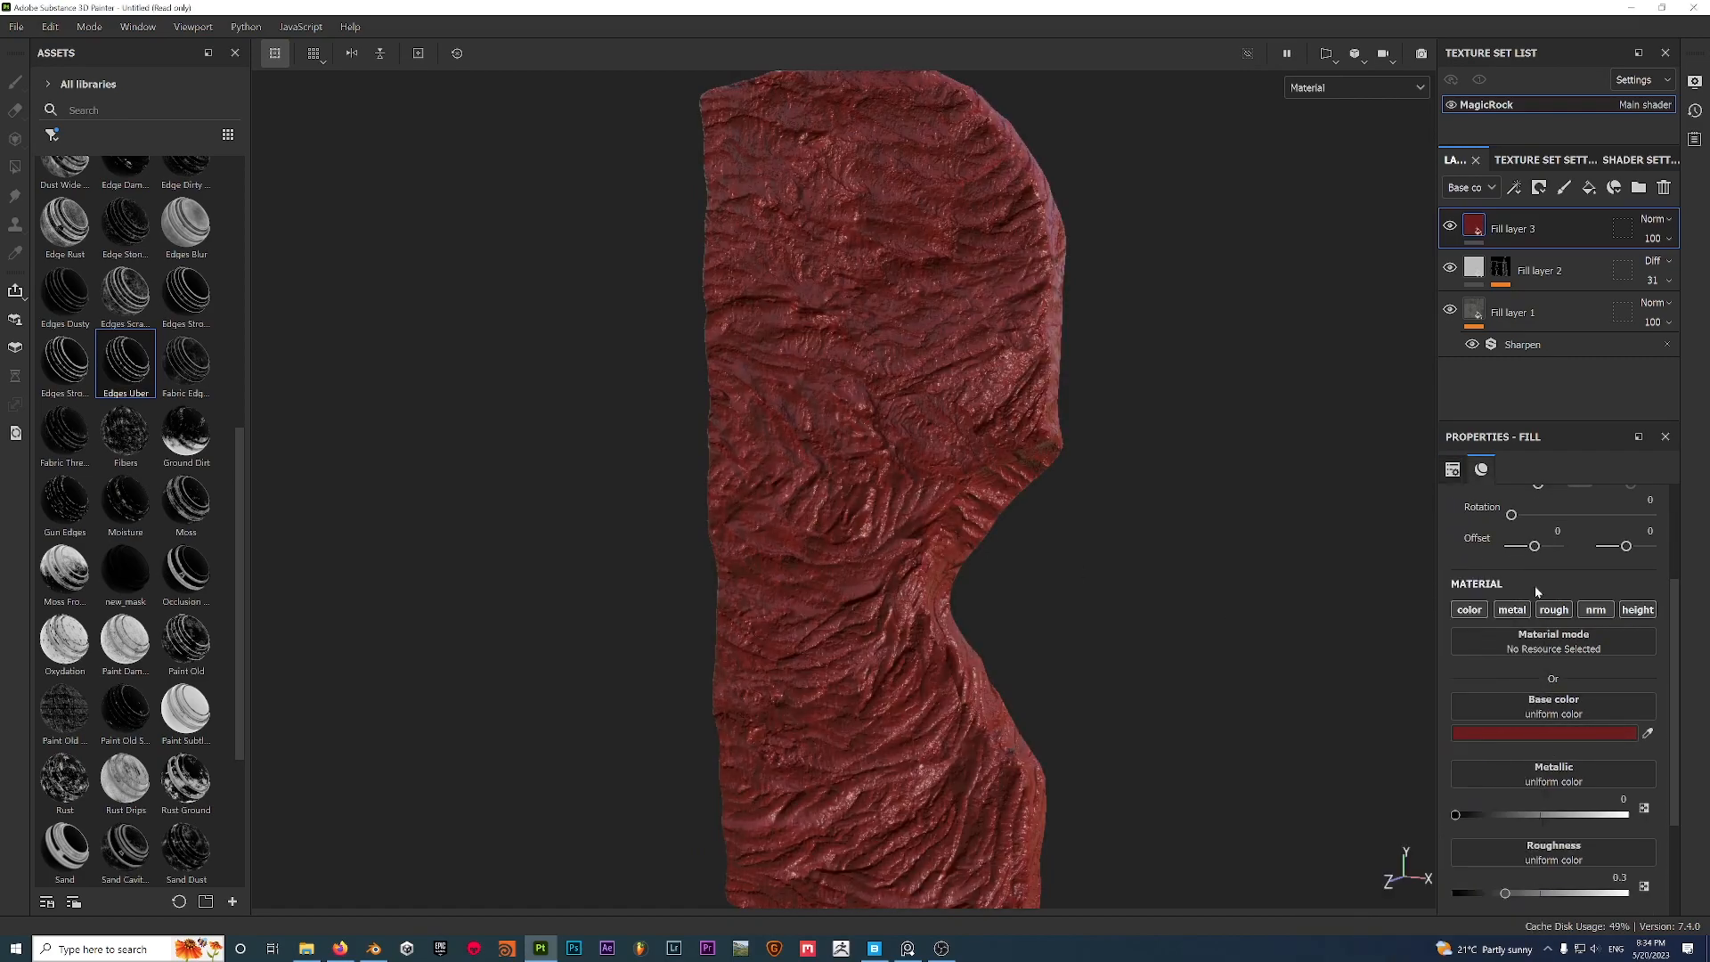
scroll(1482, 609, down, 1)
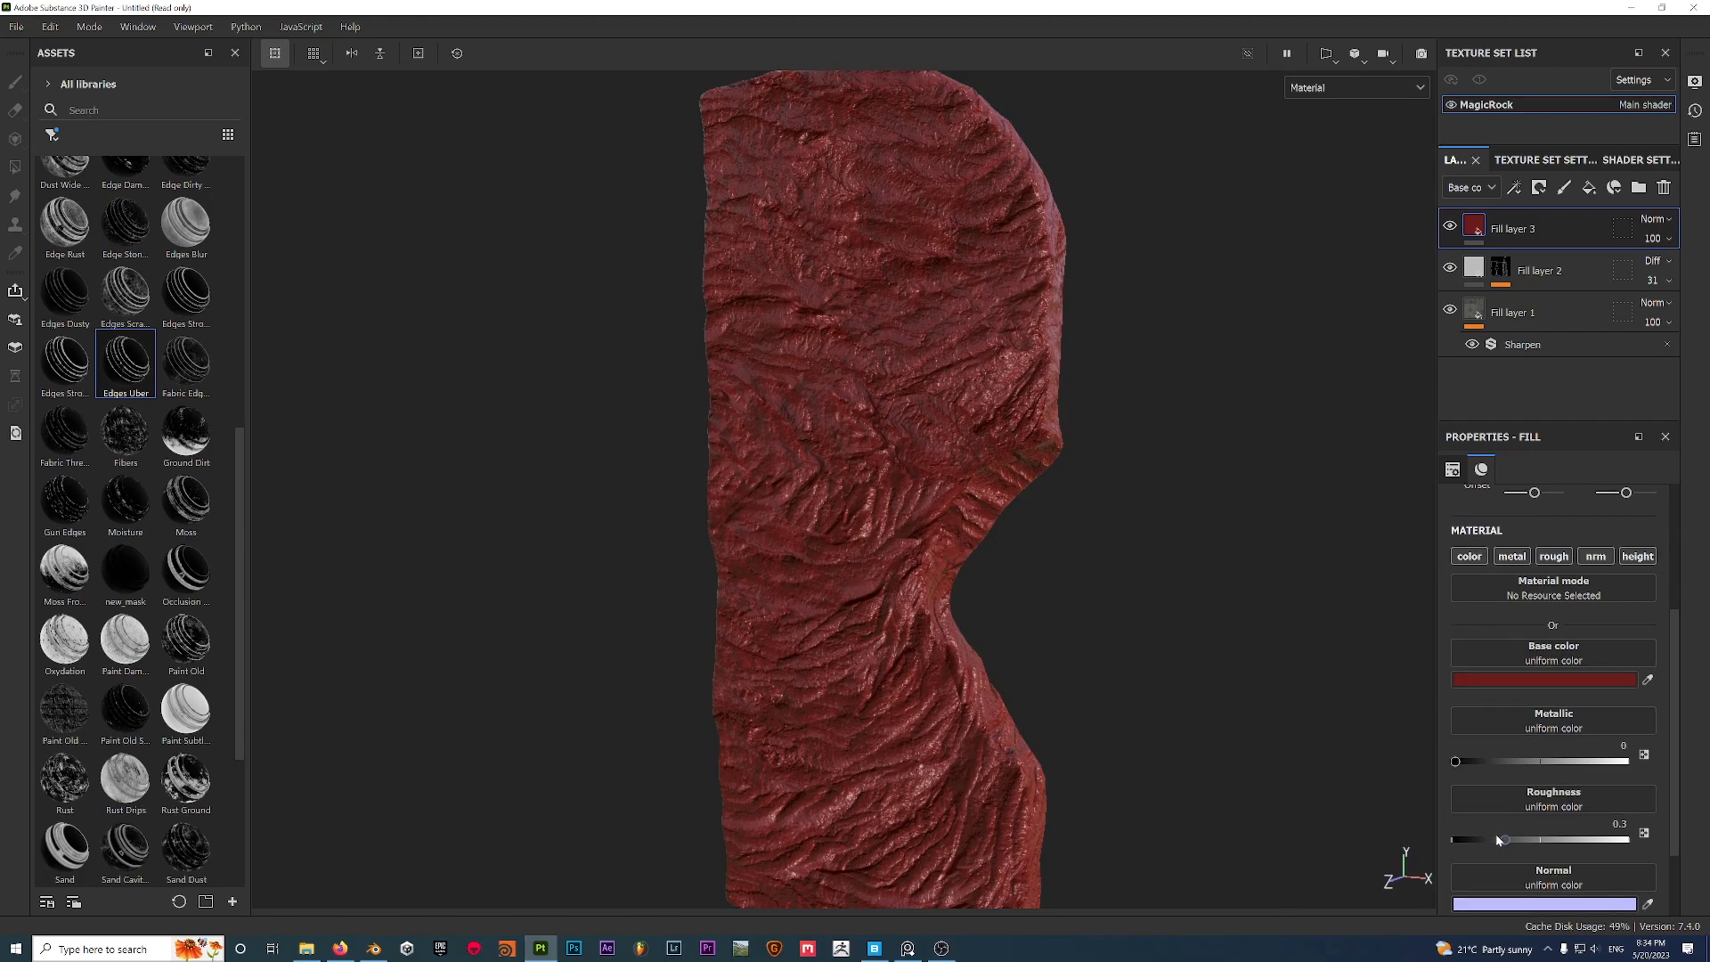
alt+drag(808, 558, 926, 538)
scroll(1038, 548, up, 1)
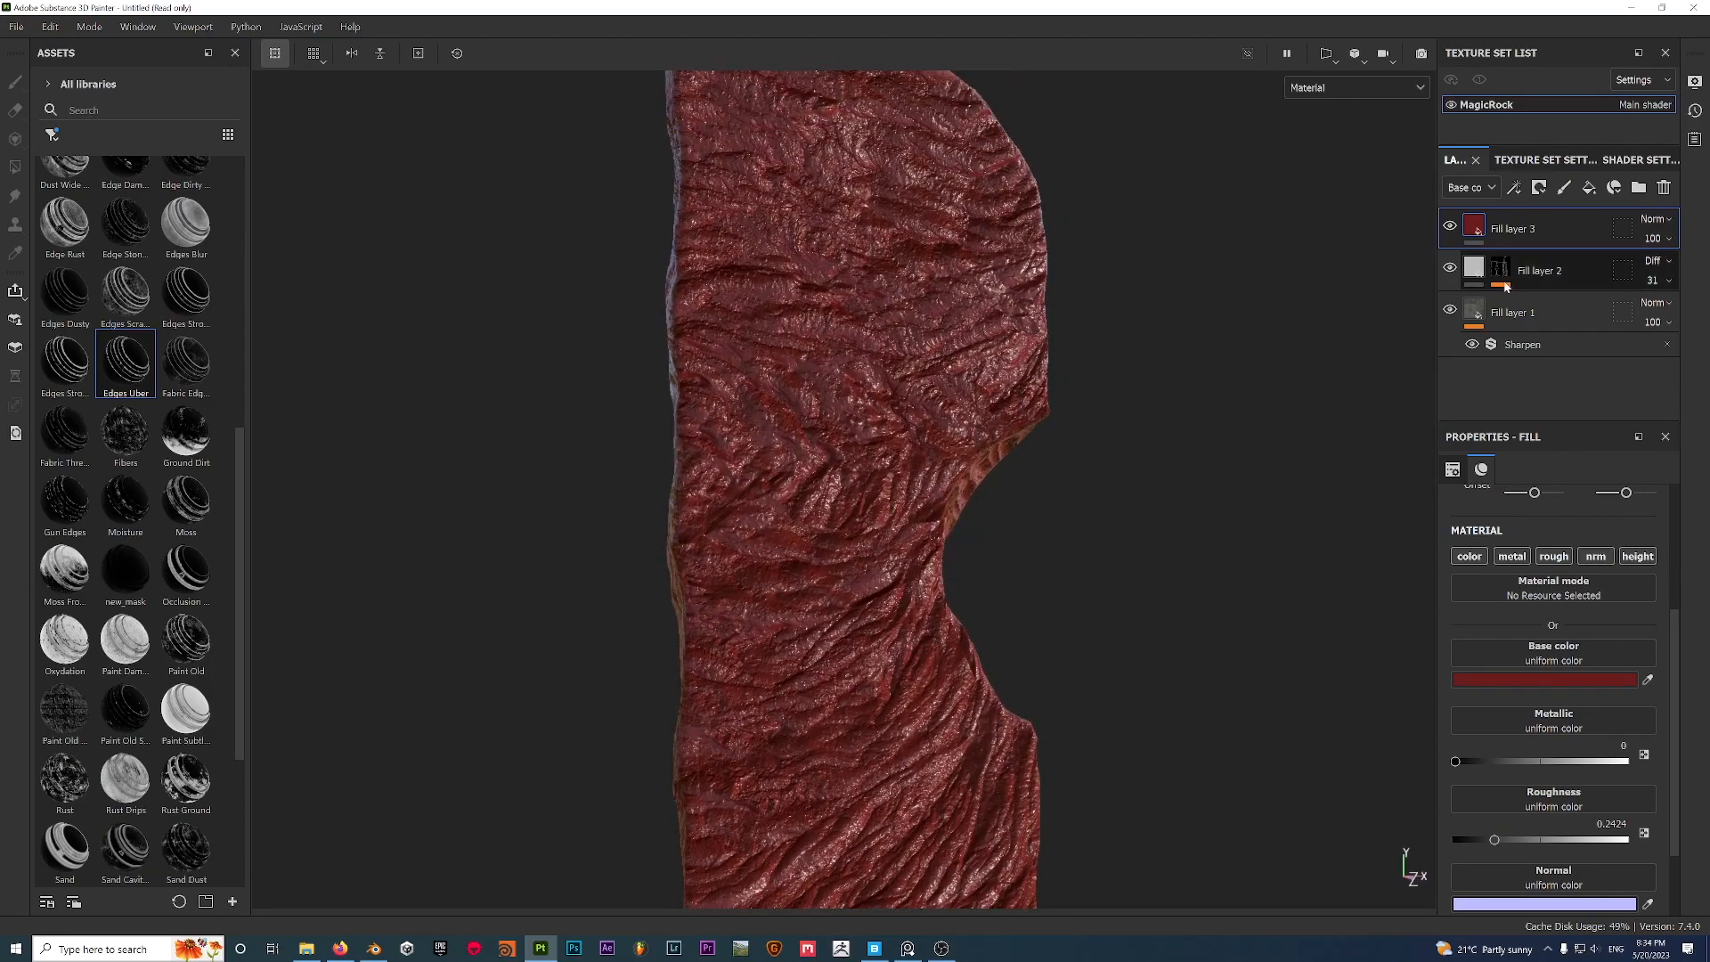
Darken Fill layer 3's base color to a deeper, less saturated red.
click(1560, 680)
drag(1452, 618, 1438, 626)
click(1544, 475)
alt+drag(766, 370, 657, 424)
scroll(1031, 359, down, 2)
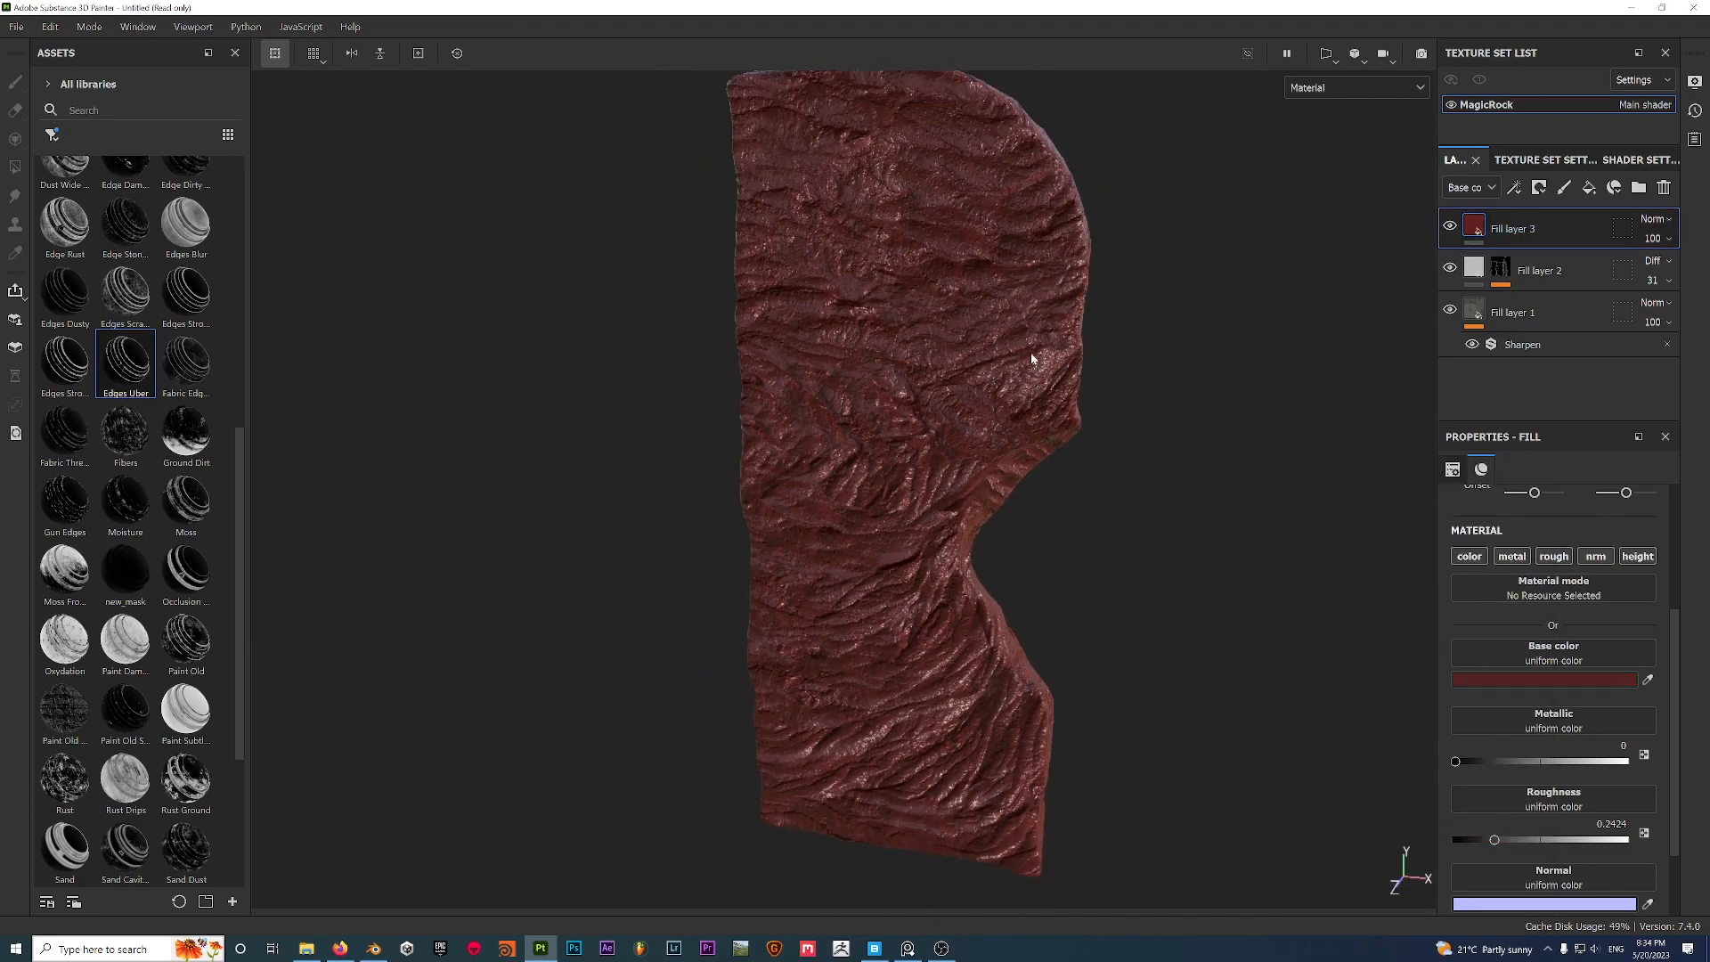
Apply the Surface Worn smart mask to Fill layer 3.
scroll(231, 690, down, 3)
scroll(230, 690, down, 2)
drag(194, 792, 1517, 229)
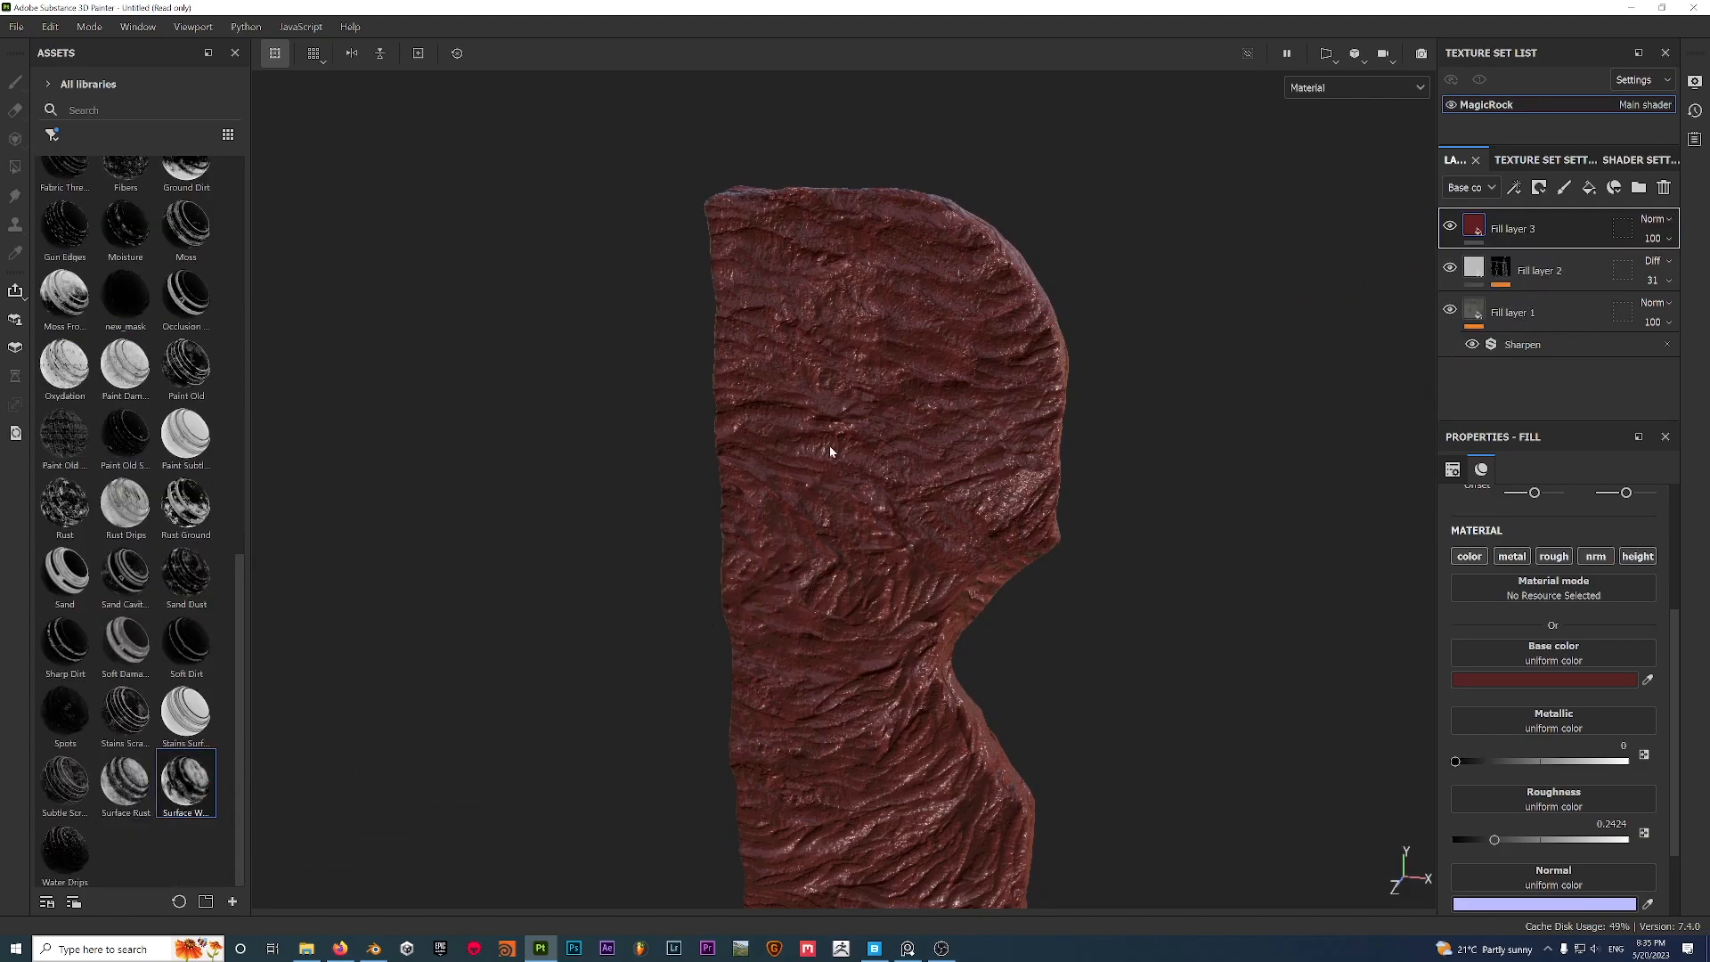
mouse_move(1073, 488)
alt+mouse_down()
mouse_move(1095, 419)
mouse_move(733, 438)
mouse_move(1072, 374)
mouse_move(1324, 378)
mouse_move(1069, 442)
mouse_move(1055, 400)
alt+mouse_up()
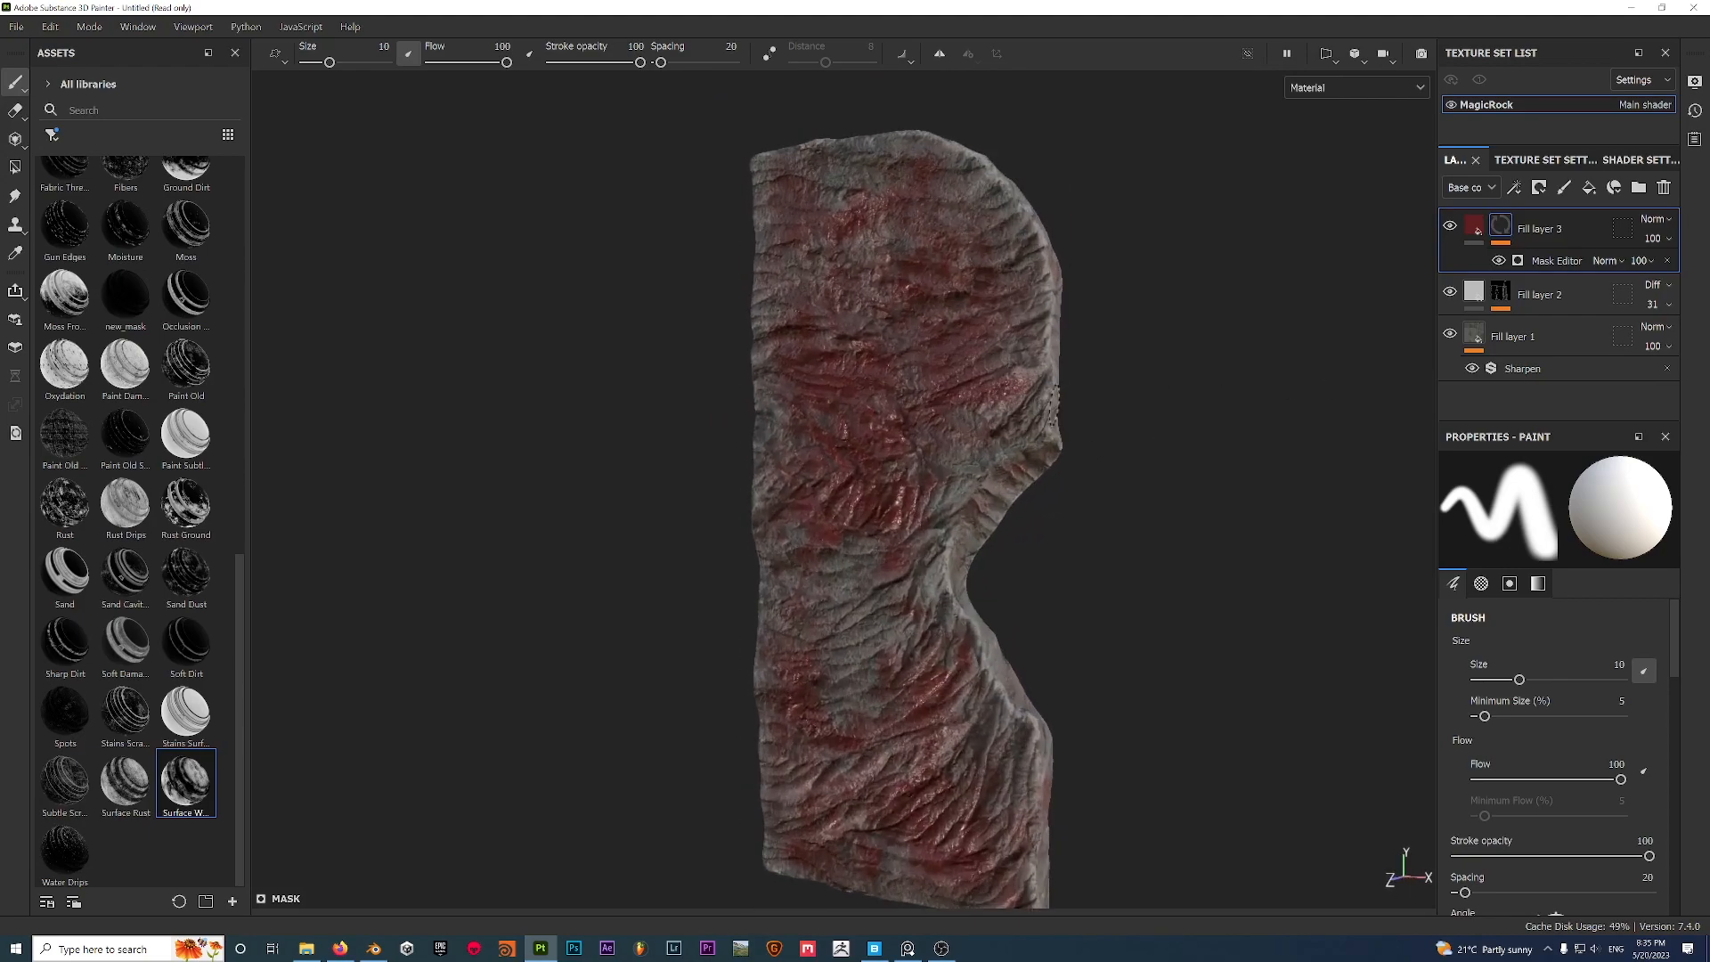
alt+drag(1134, 351, 1071, 478)
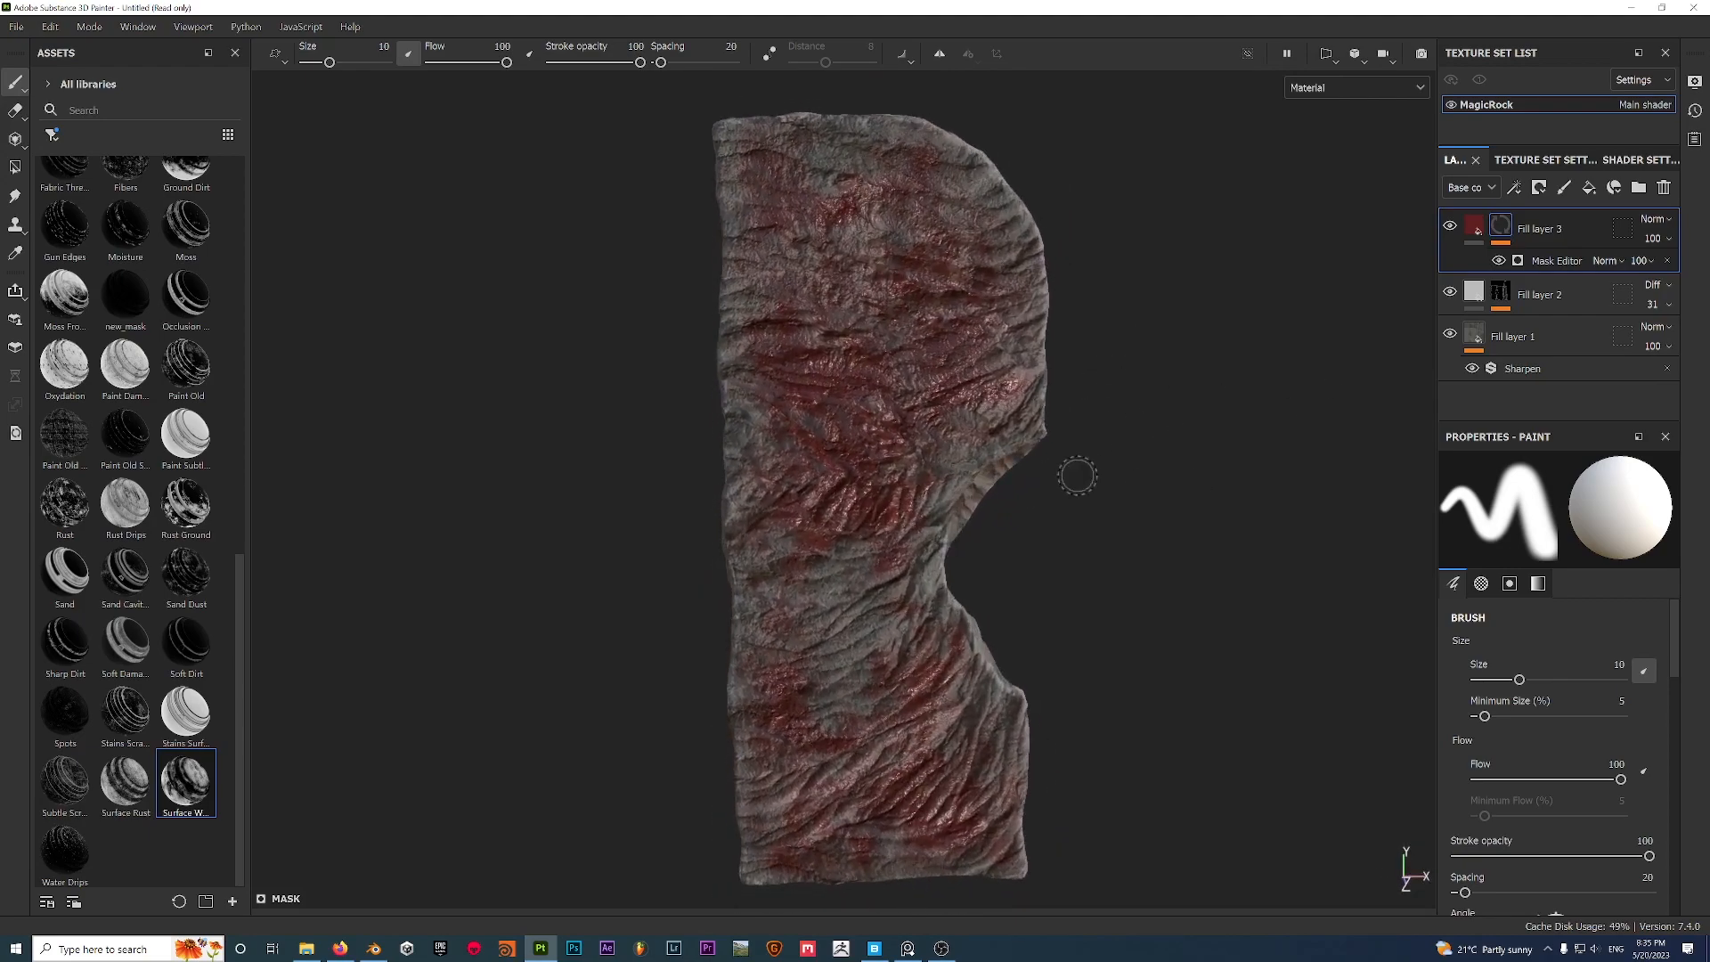
Try the Overlay, Screen, Linear burn and Soft light blending modes on Fill layer 3.
click(1653, 221)
click(1622, 462)
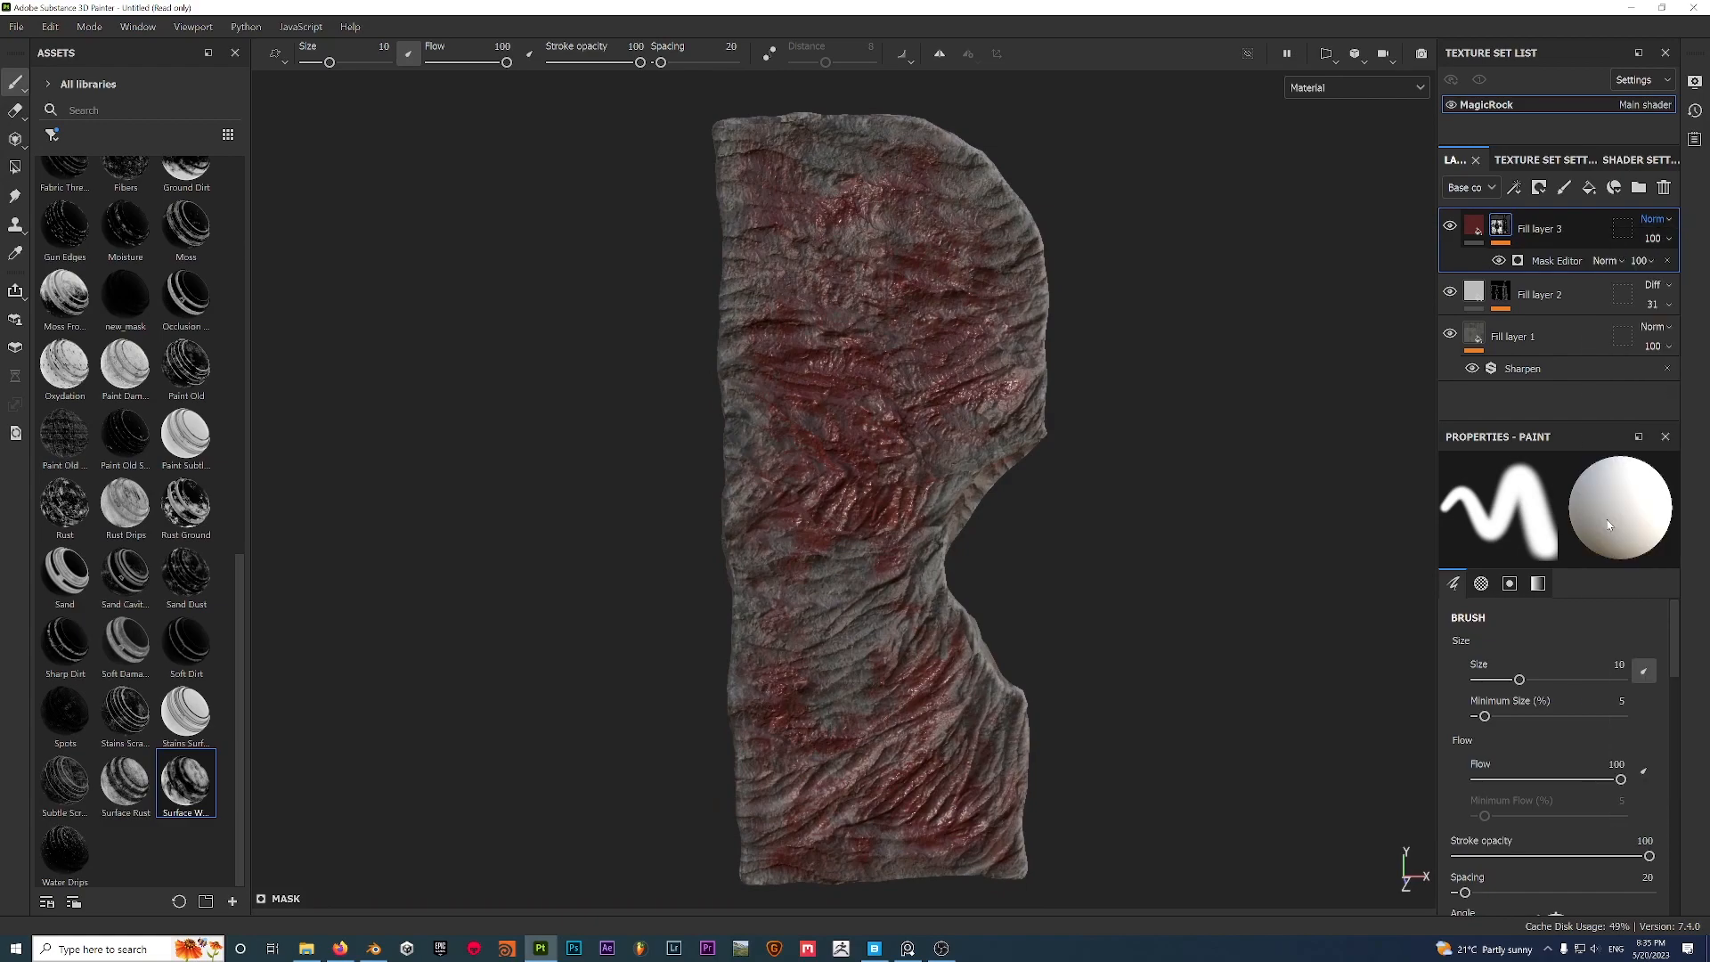
alt+drag(1244, 481, 1130, 465)
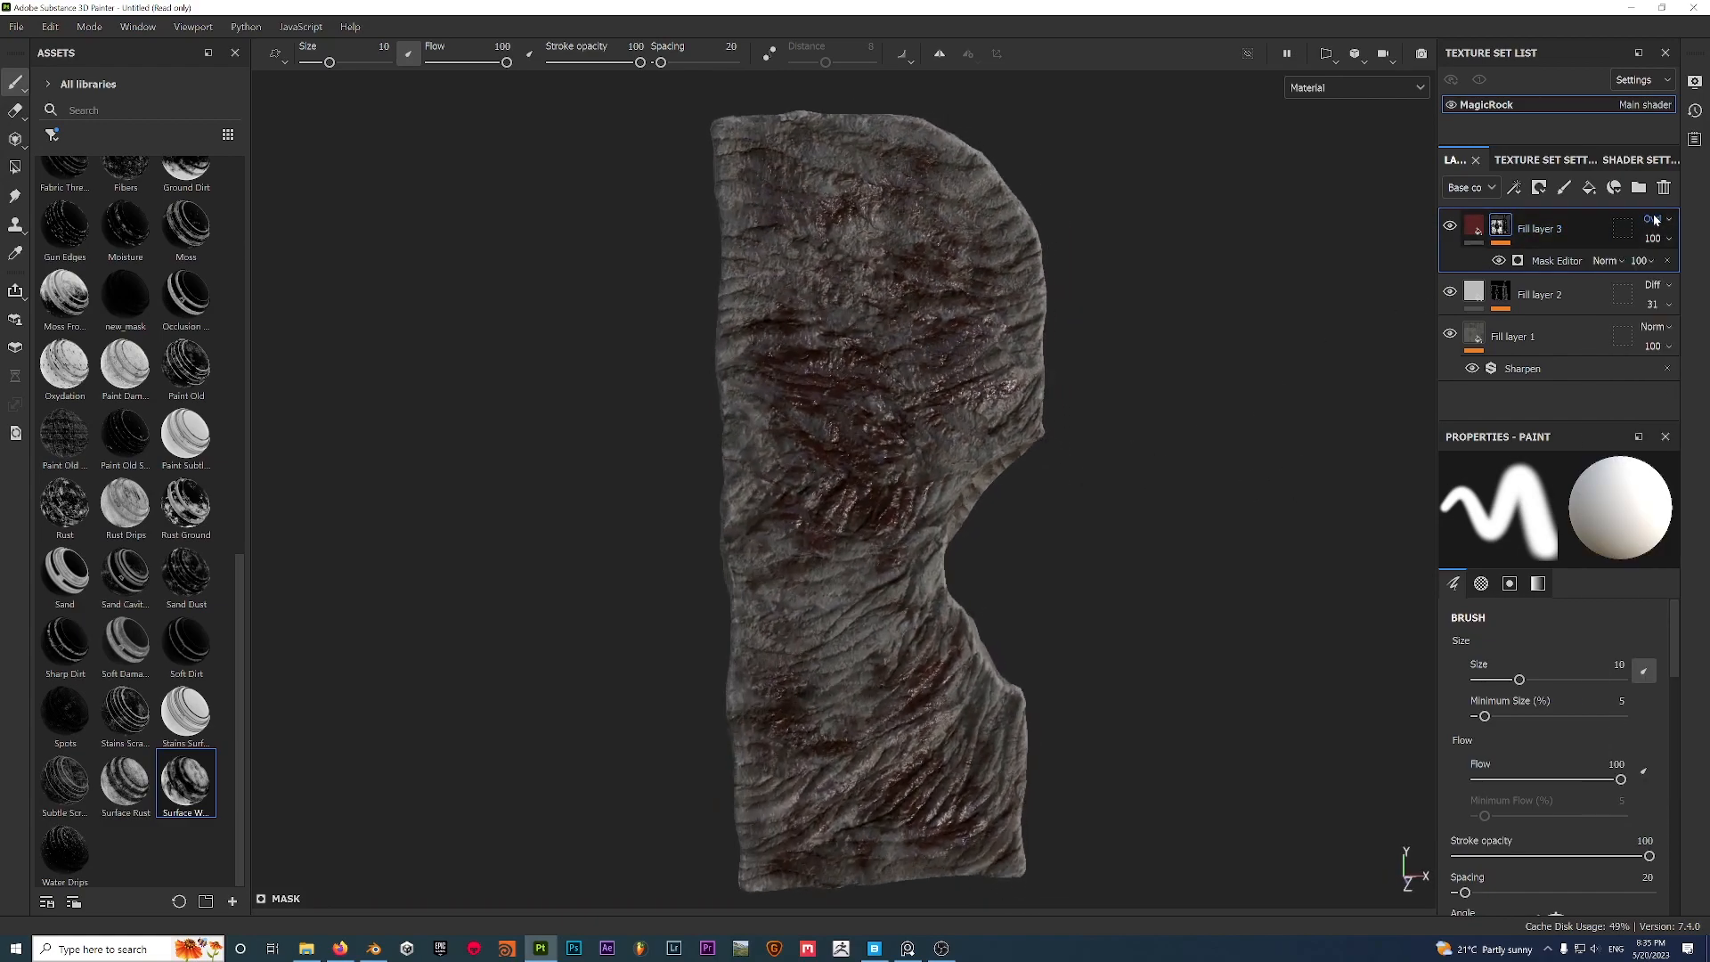
click(1649, 221)
click(1619, 522)
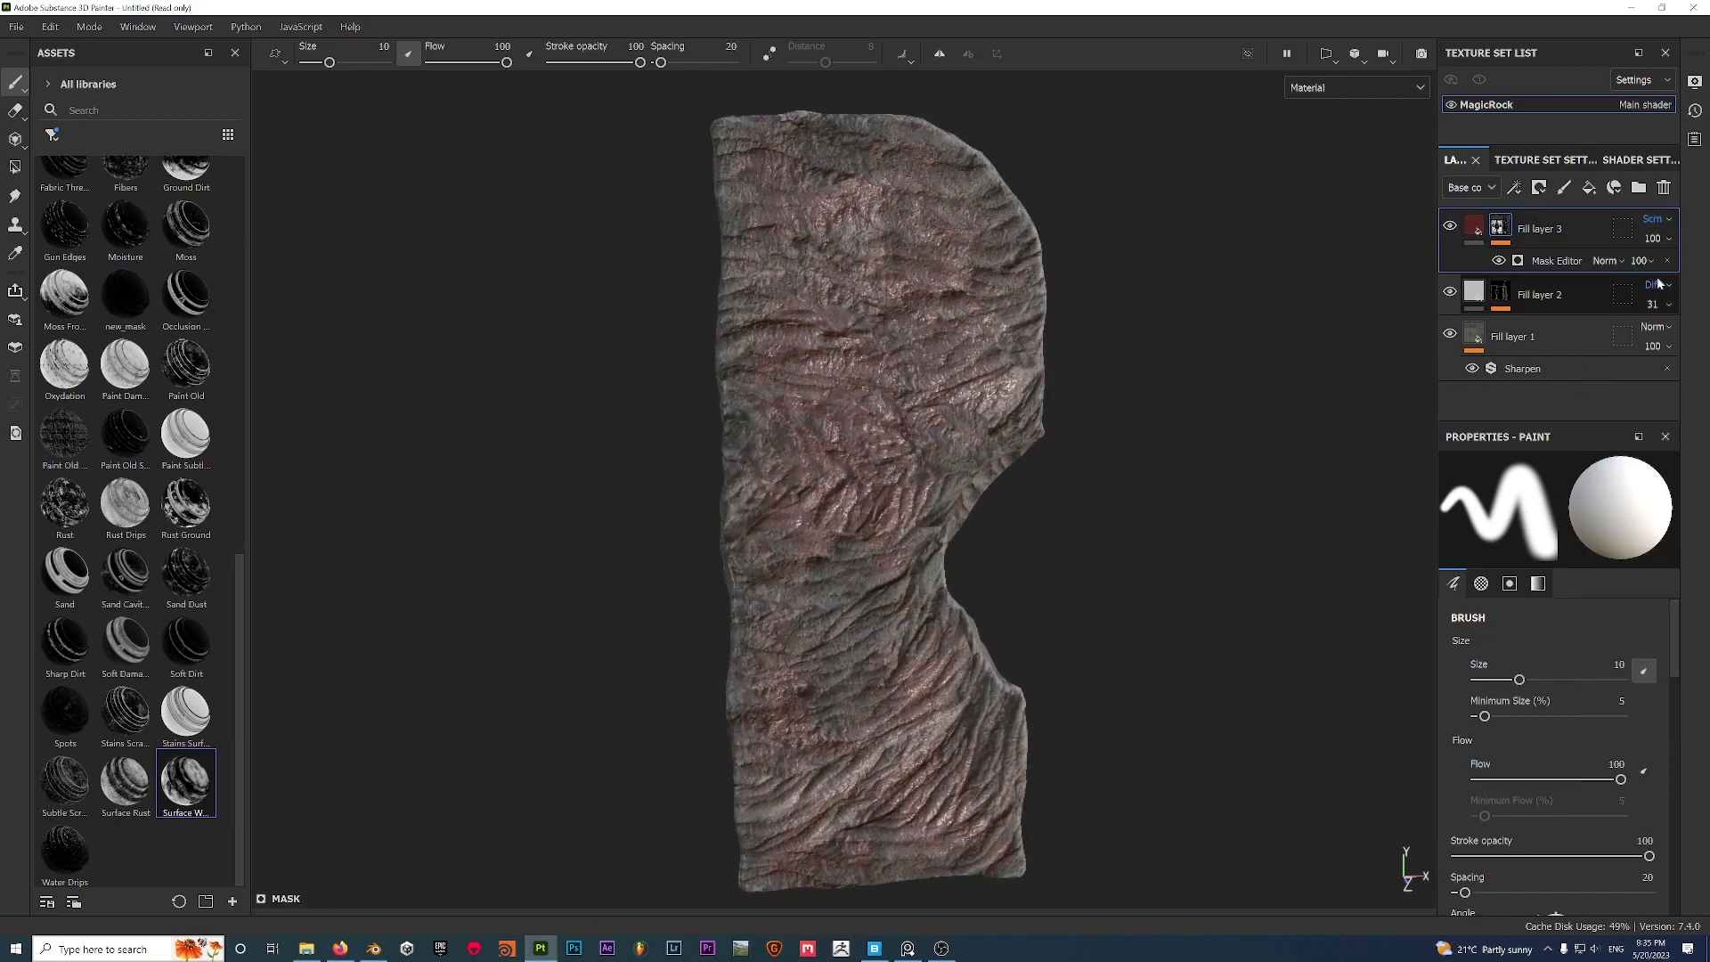
click(1652, 220)
click(1621, 549)
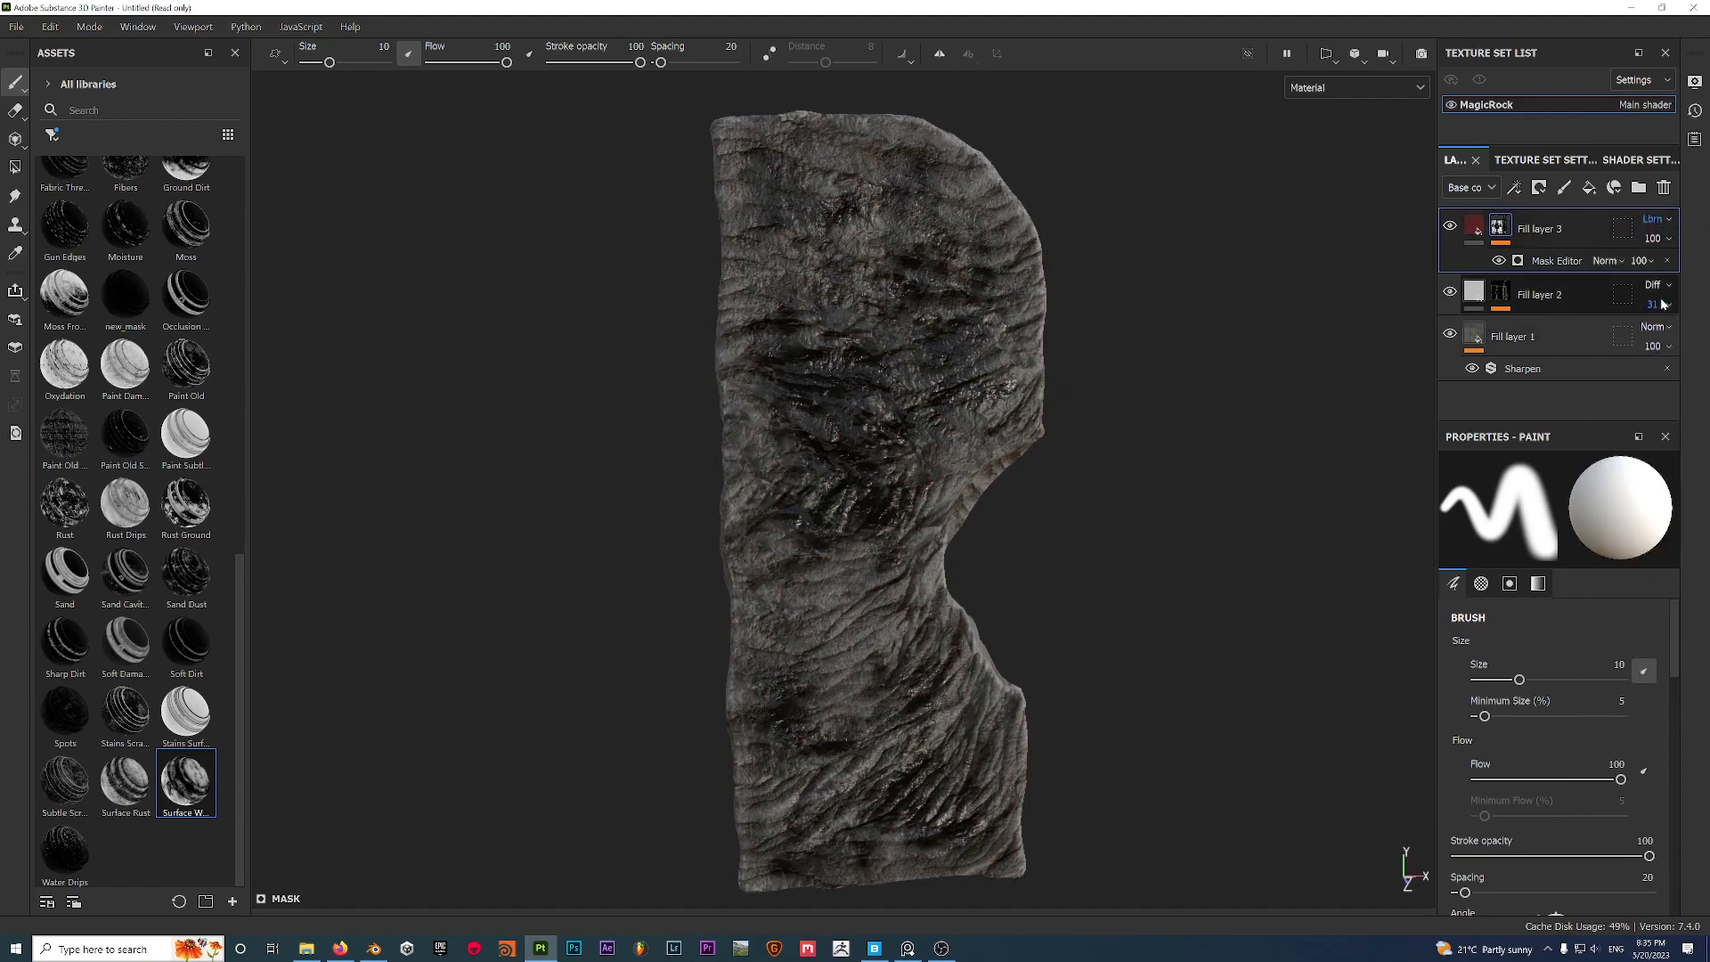
click(1652, 220)
click(1632, 604)
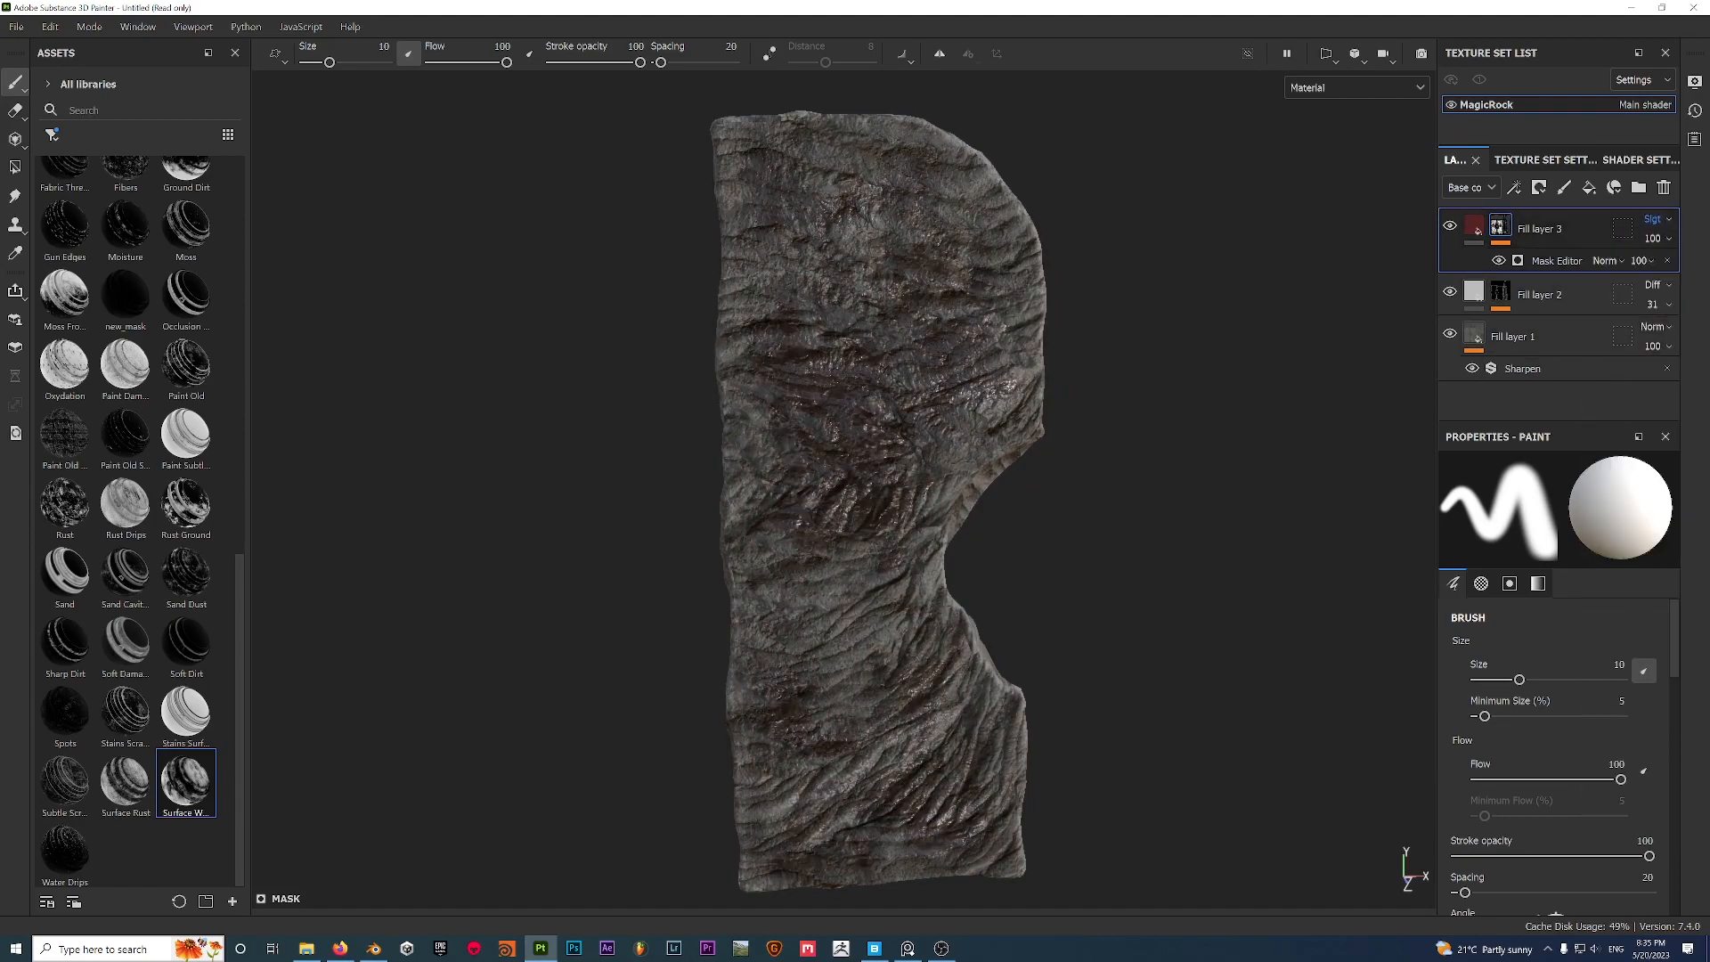
click(1665, 222)
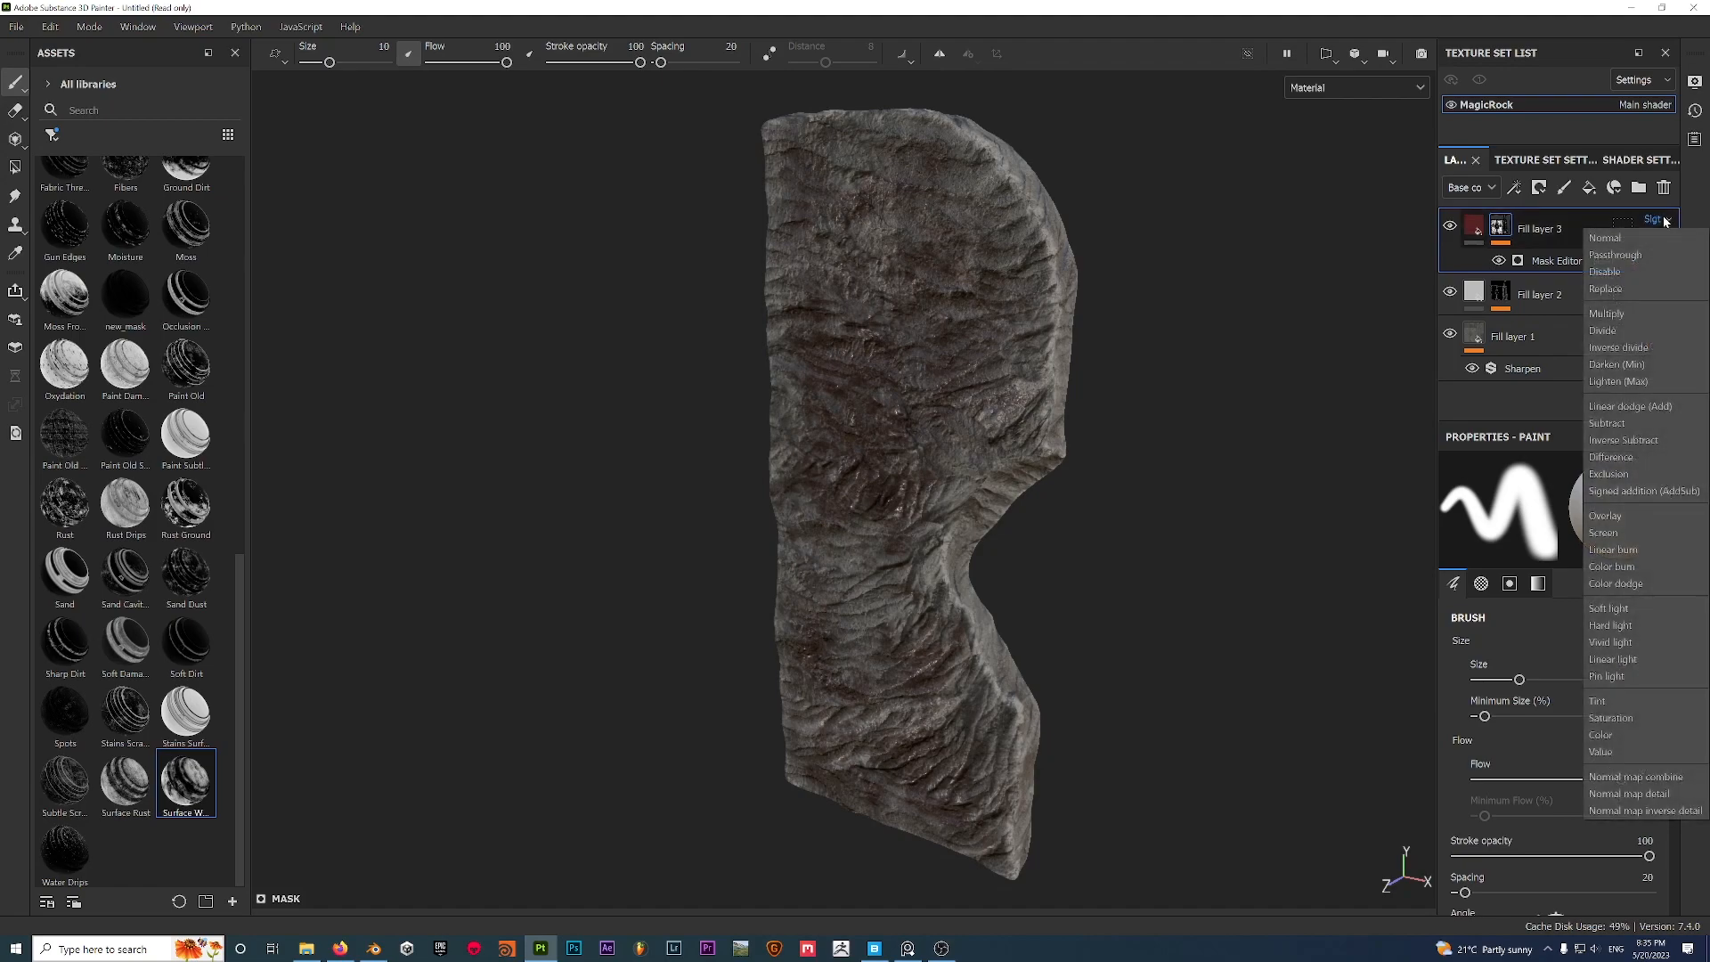
click(1621, 518)
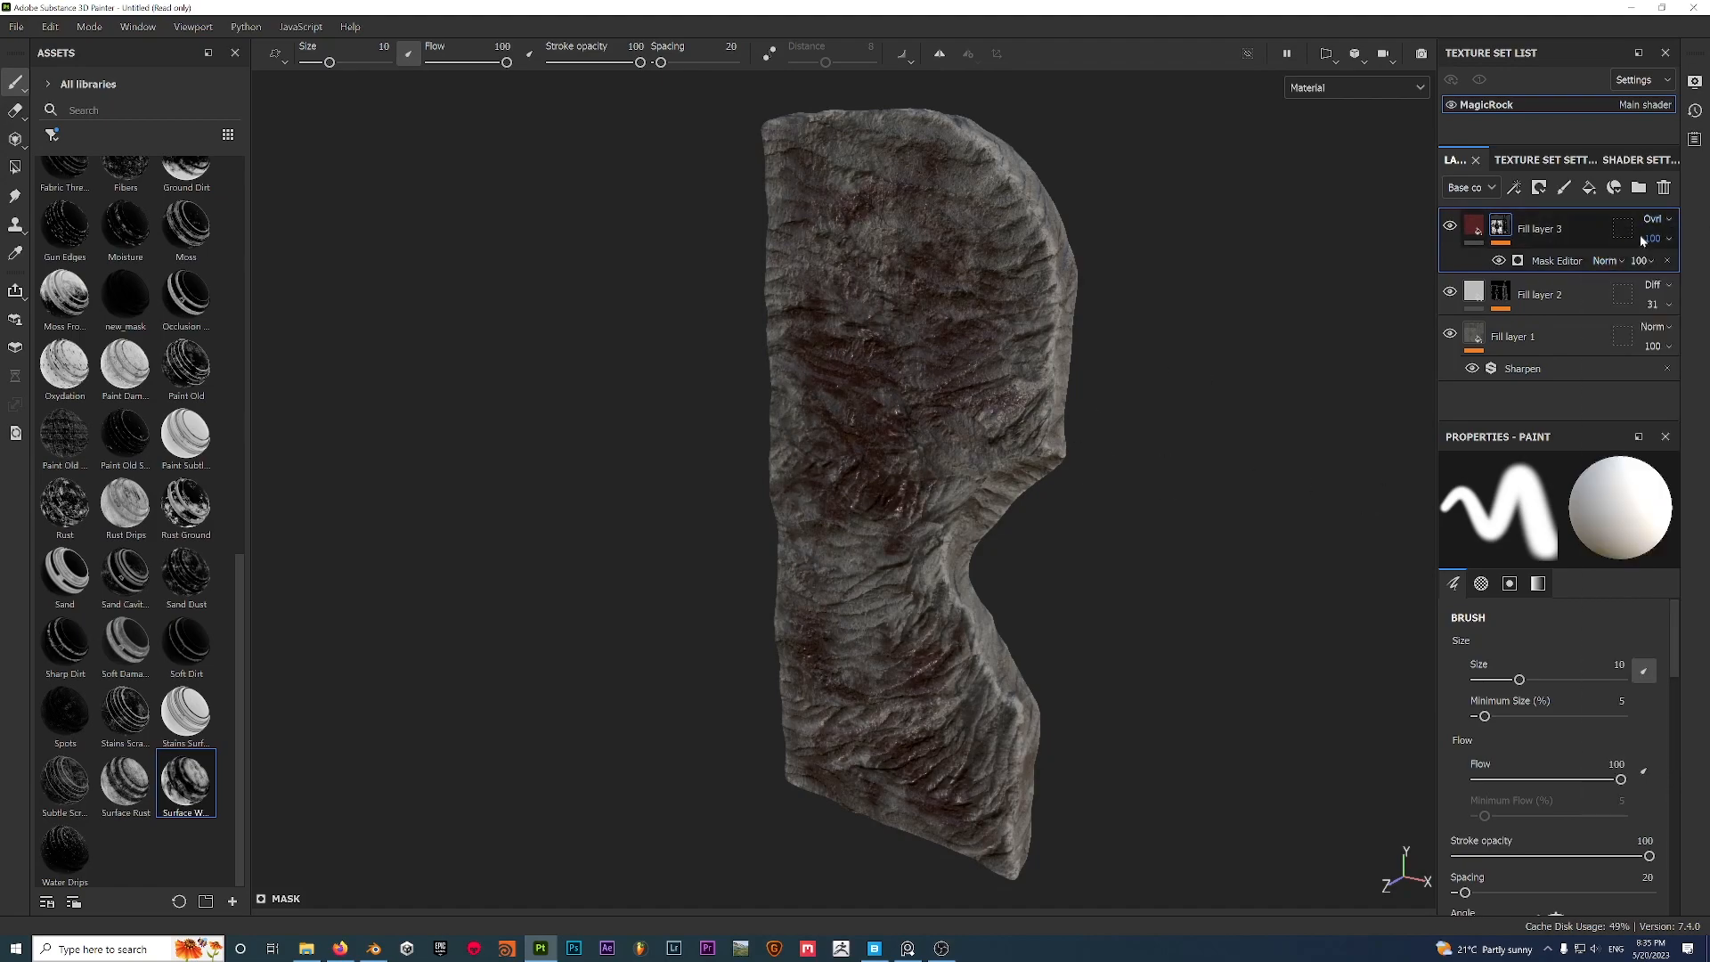
Set Fill layer 3's blending mode to Soft light and its opacity to 76.
click(1662, 225)
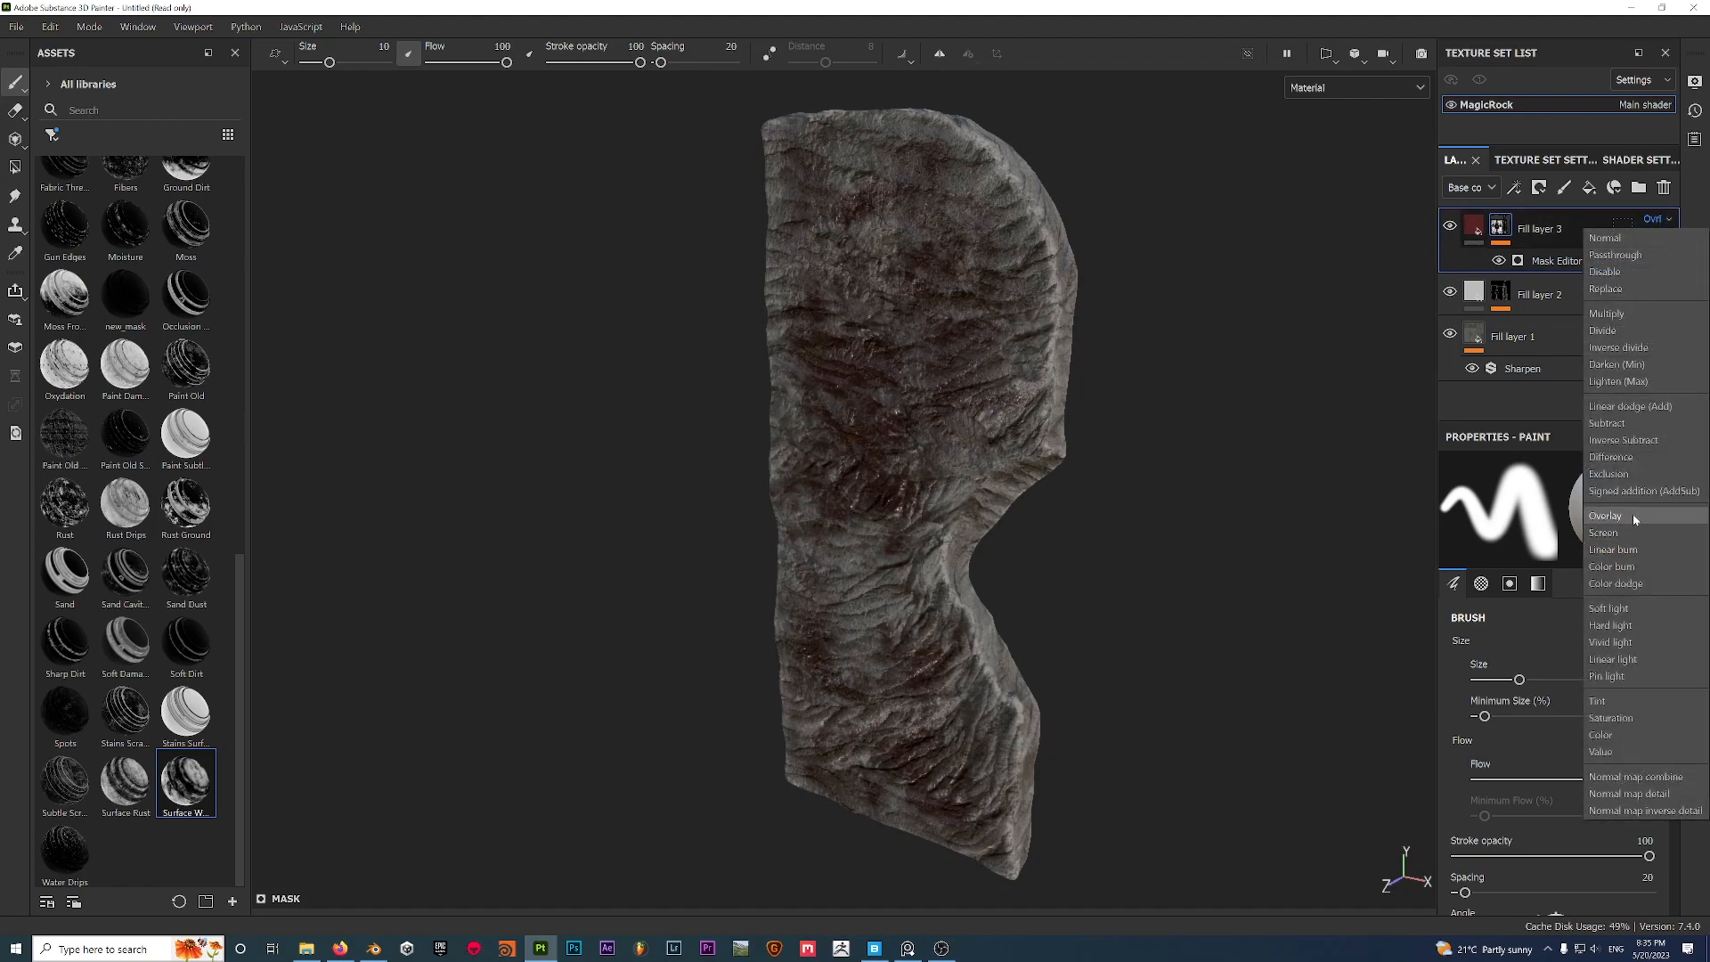
click(1620, 608)
alt+drag(881, 507, 1323, 377)
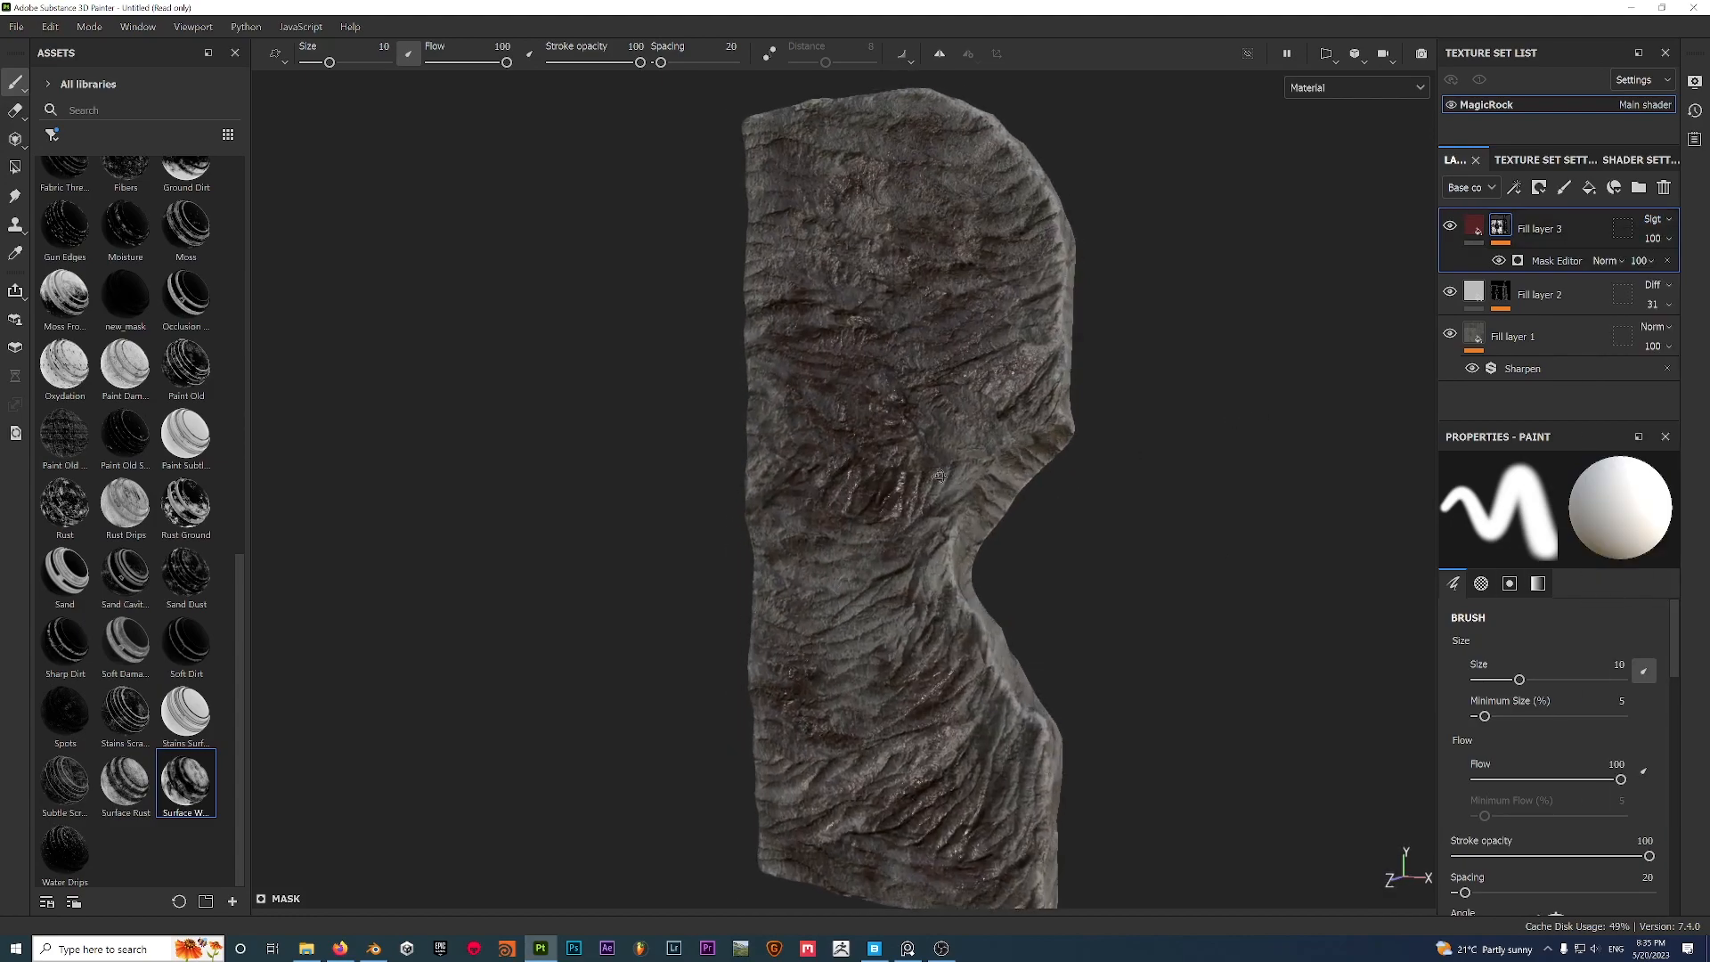
click(1652, 238)
mouse_move(1688, 271)
mouse_down()
mouse_move(1636, 271)
mouse_move(1679, 274)
mouse_up()
alt+drag(1153, 489, 1083, 493)
Set Fill layer 3's roughness to 0.3131 and compare the base color channel with the full material view.
click(1474, 226)
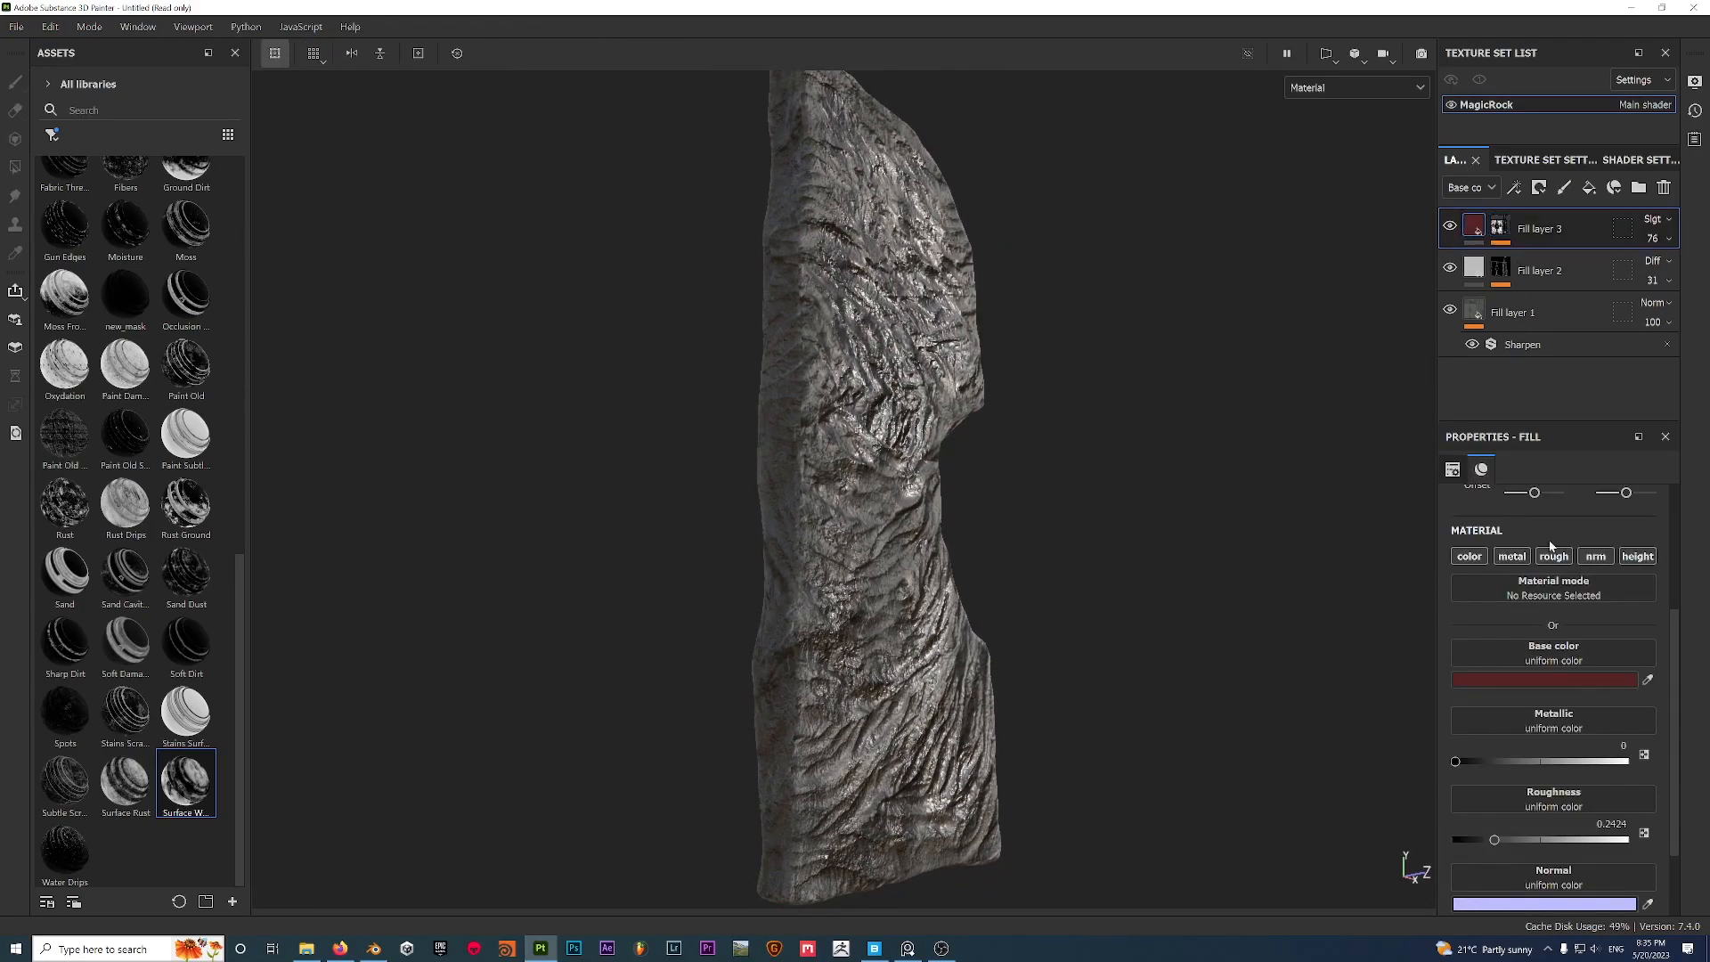
alt+drag(968, 510, 917, 316)
mouse_move(1505, 840)
mouse_down()
mouse_move(1567, 840)
mouse_move(1499, 838)
mouse_up()
alt+drag(1072, 681, 839, 555)
key(c)
key(m)
key(c)
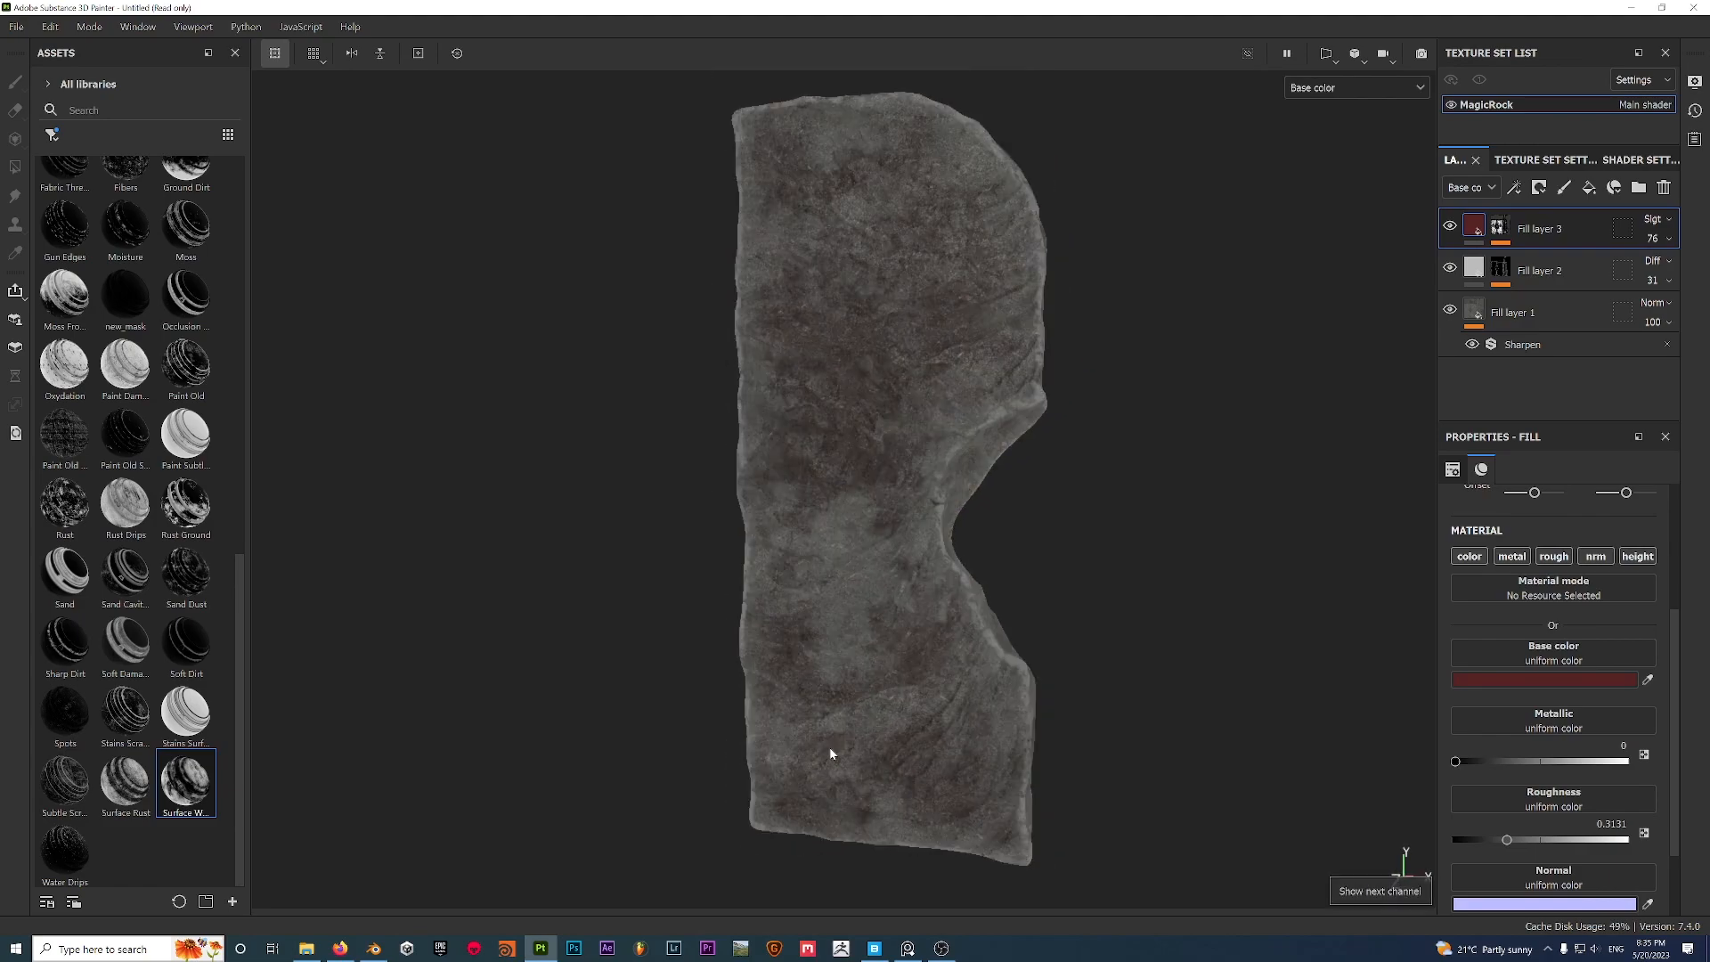
alt+drag(843, 687, 924, 665)
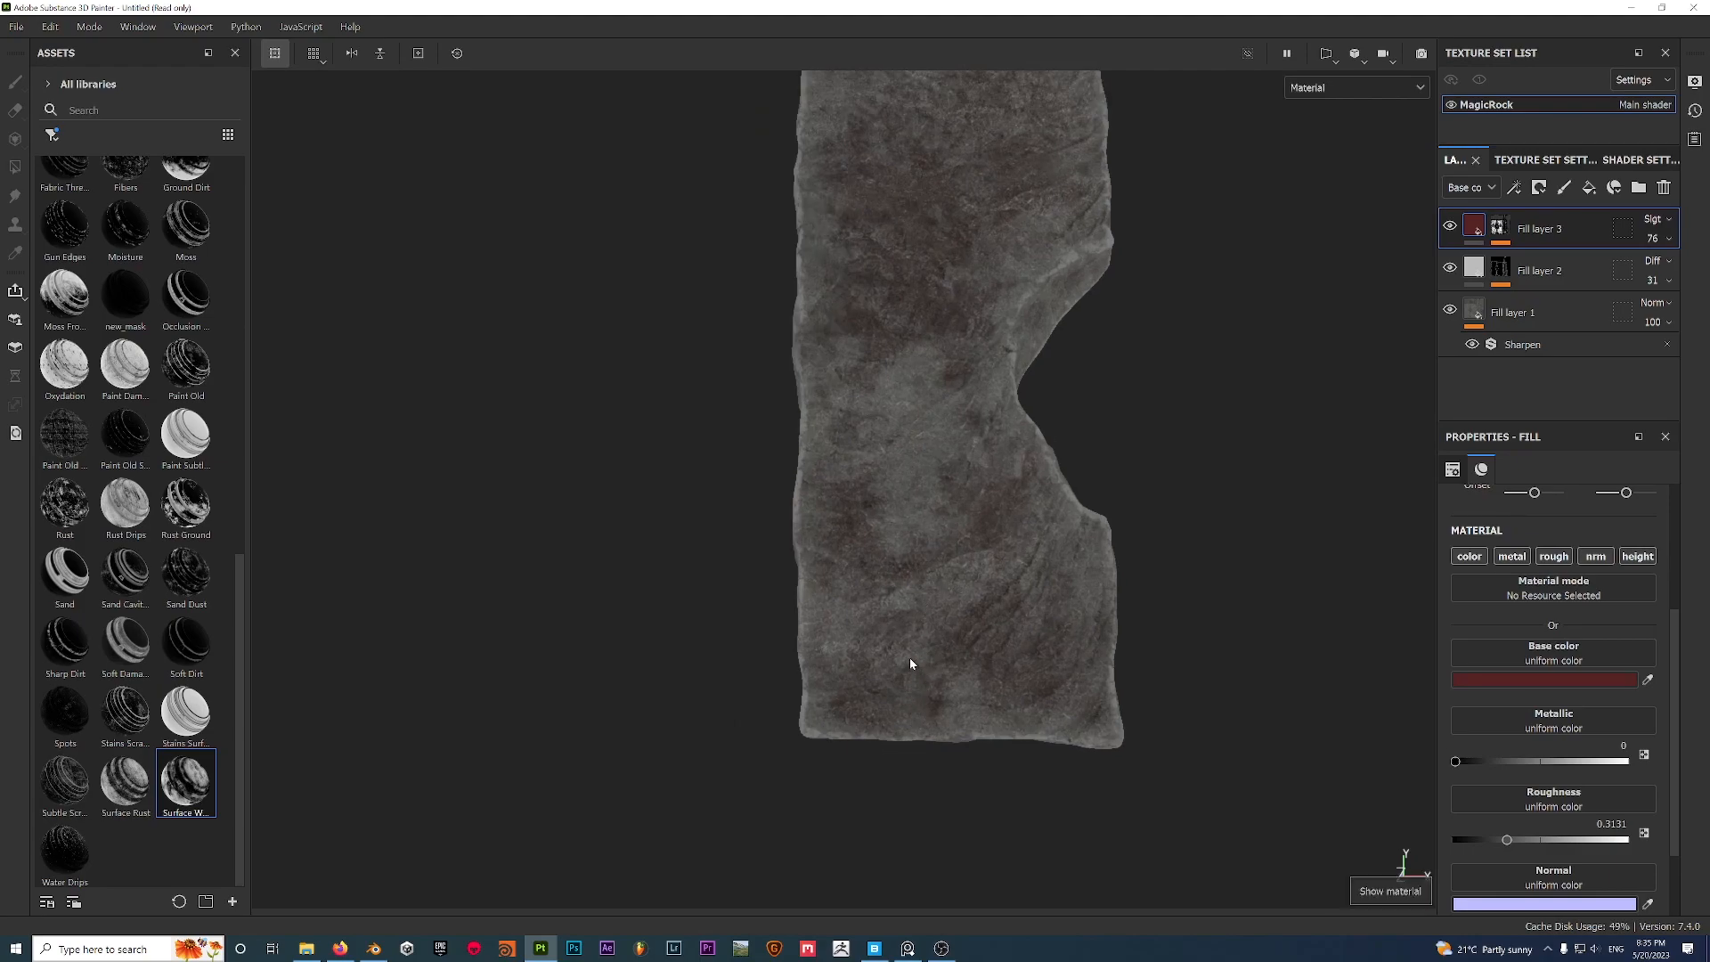
key(m)
Add a fourth fill layer on top with base color 281D1D and roughness 0.7727.
click(1588, 187)
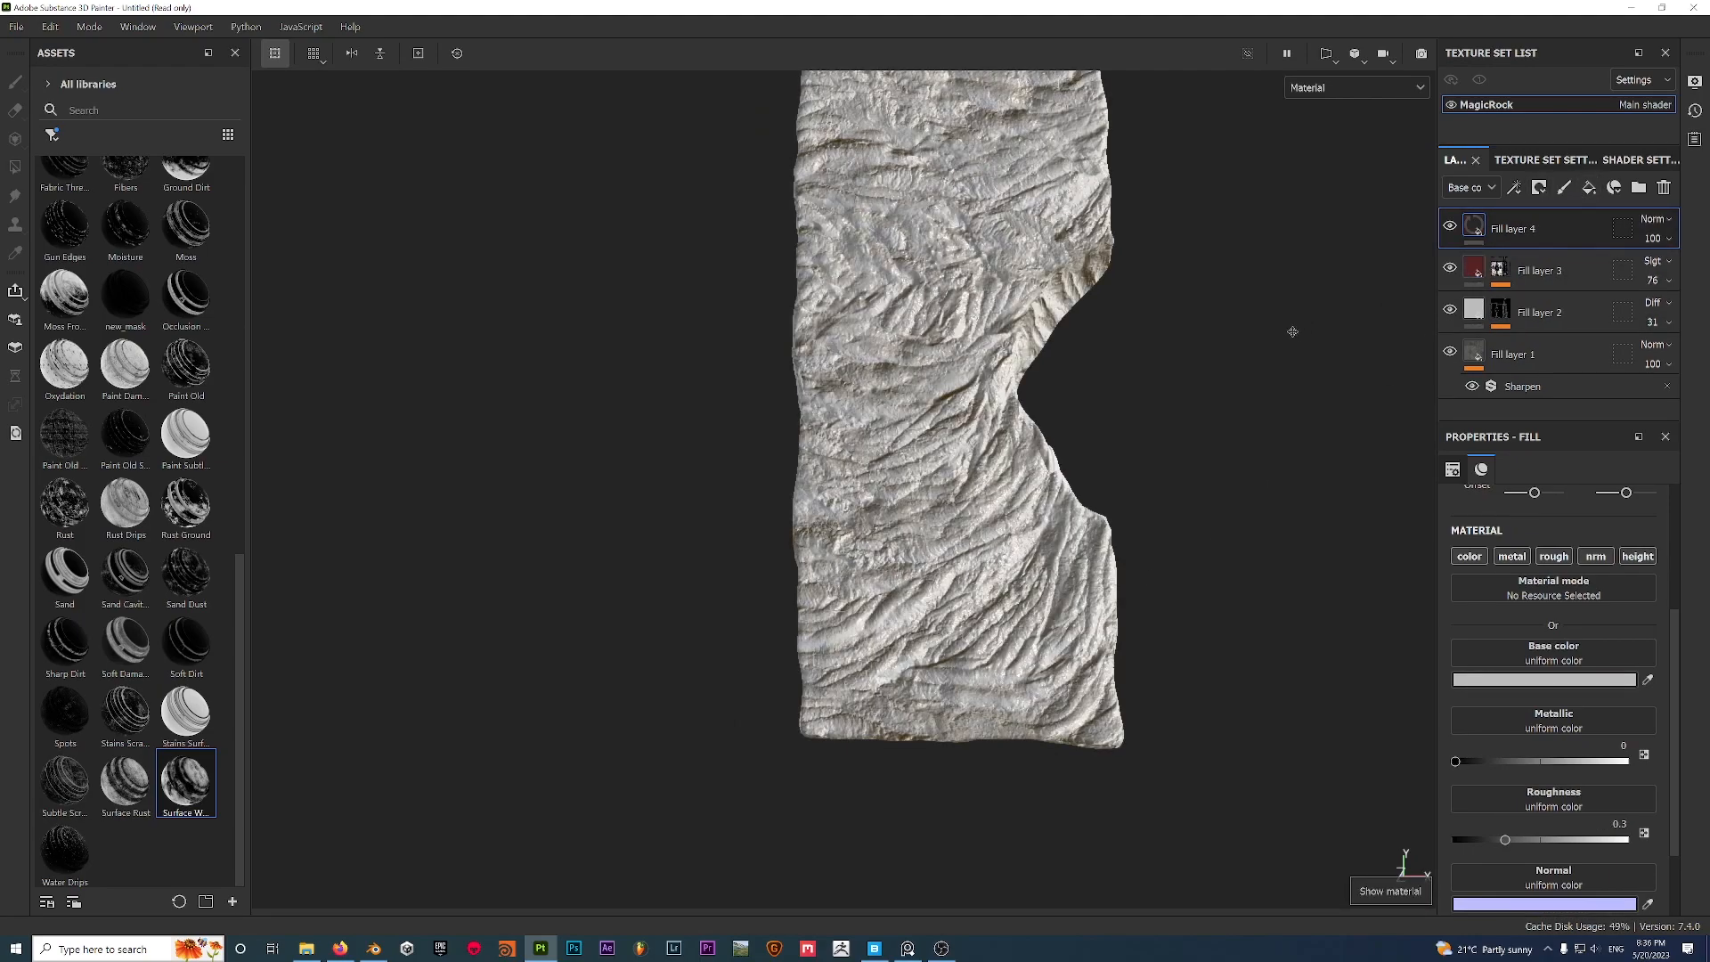
scroll(1297, 334, up, 2)
click(1600, 680)
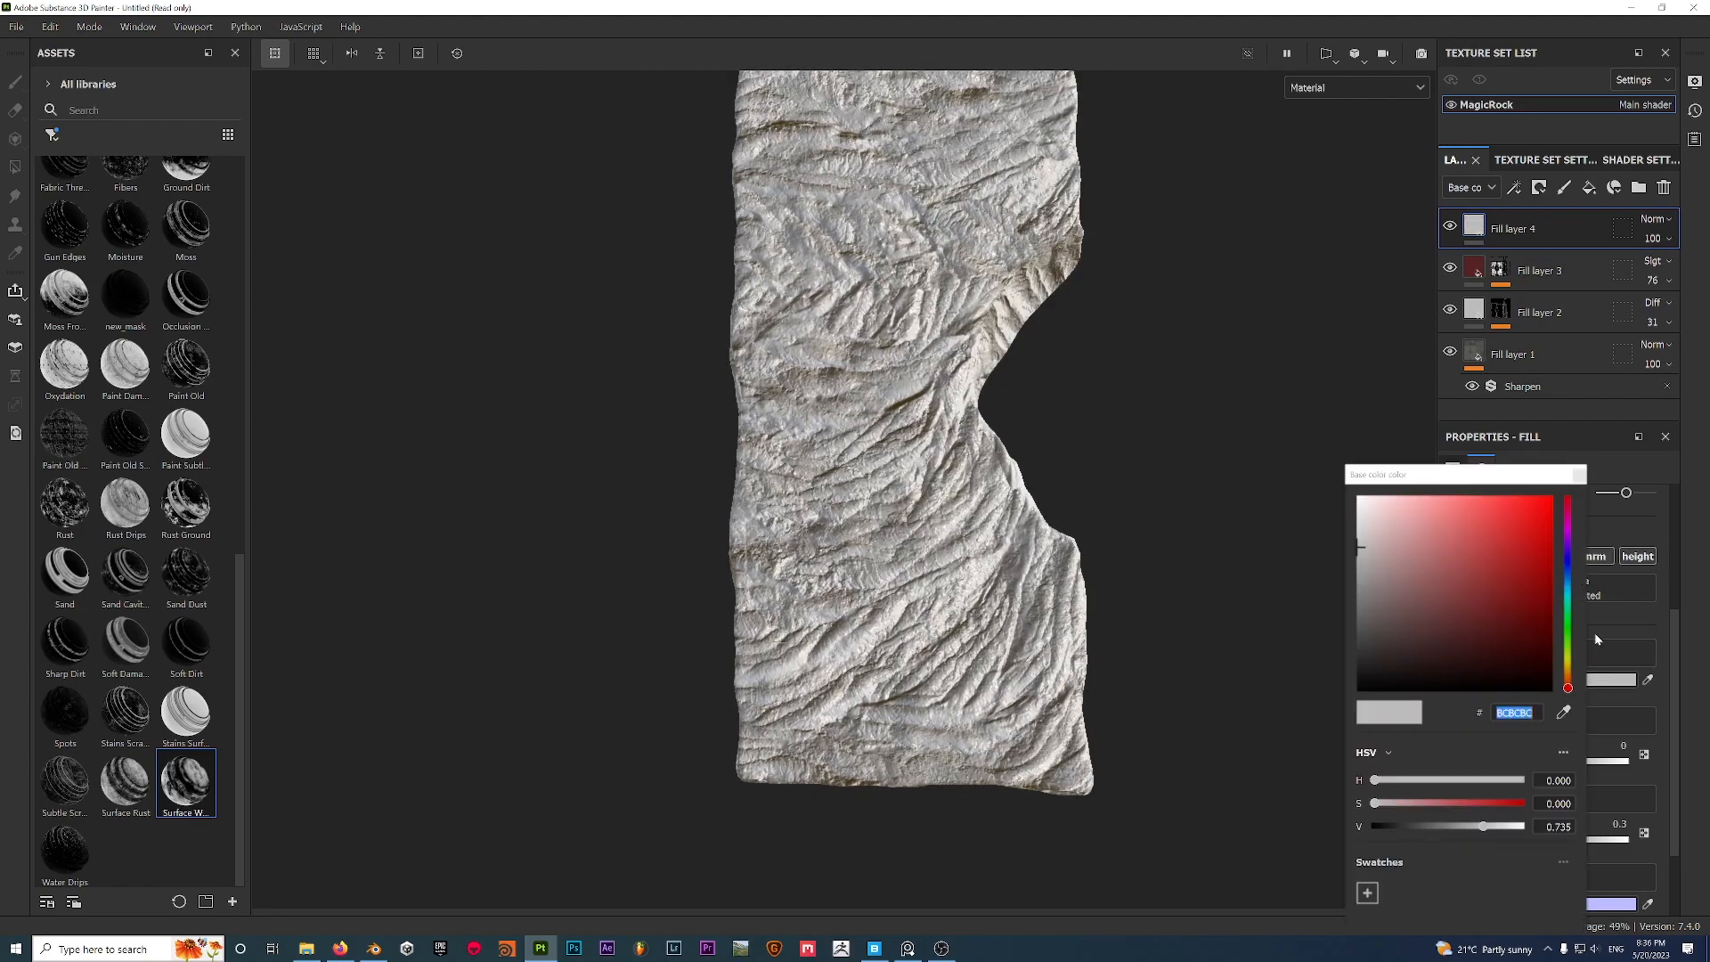
drag(1496, 666, 1408, 659)
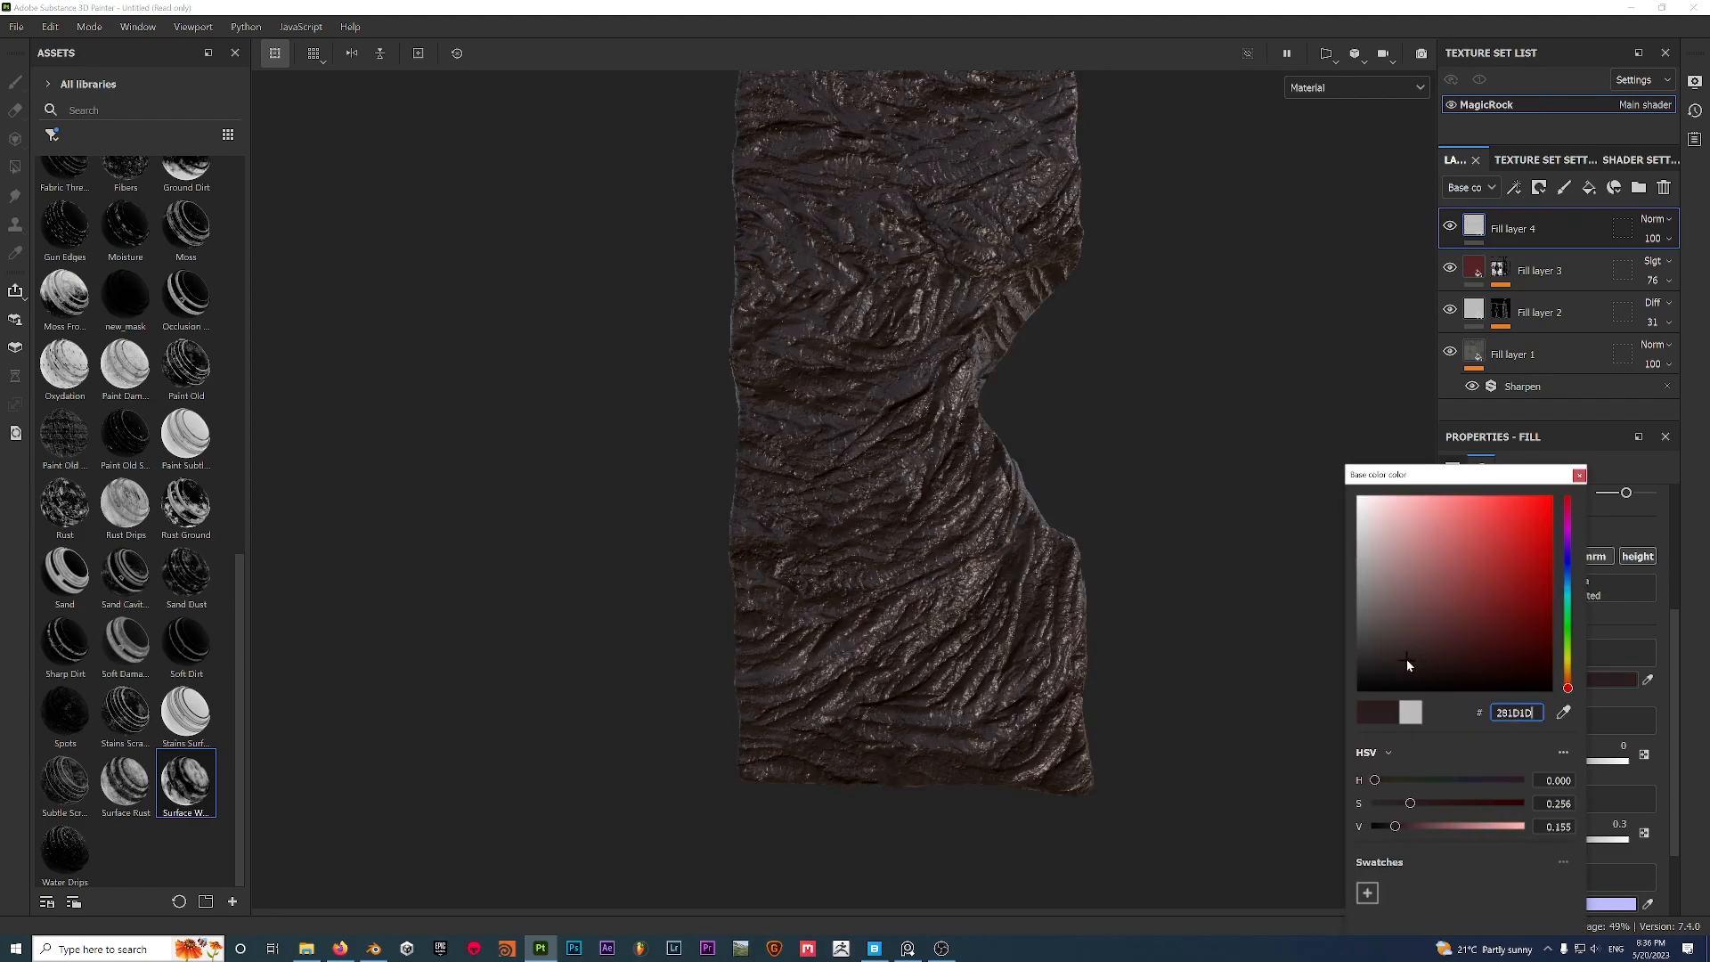
click(1578, 477)
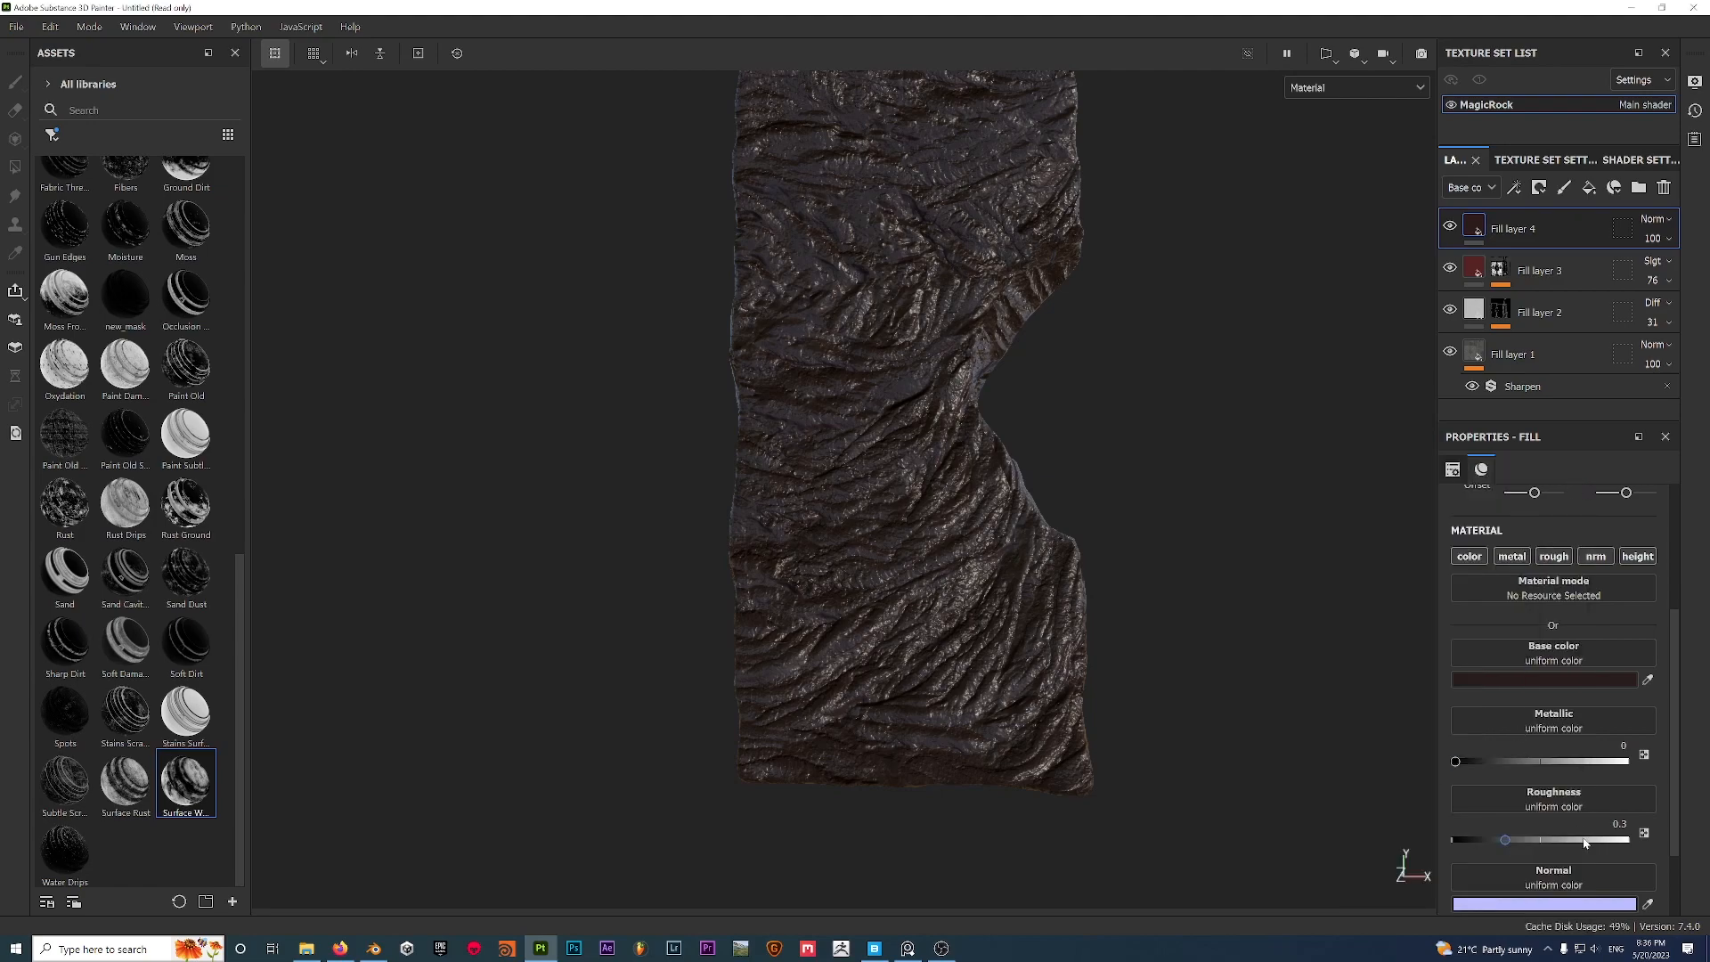
drag(1505, 840, 1591, 842)
mouse_move(1006, 561)
alt+mouse_down()
mouse_move(944, 570)
mouse_move(1039, 587)
mouse_move(995, 542)
alt+mouse_up()
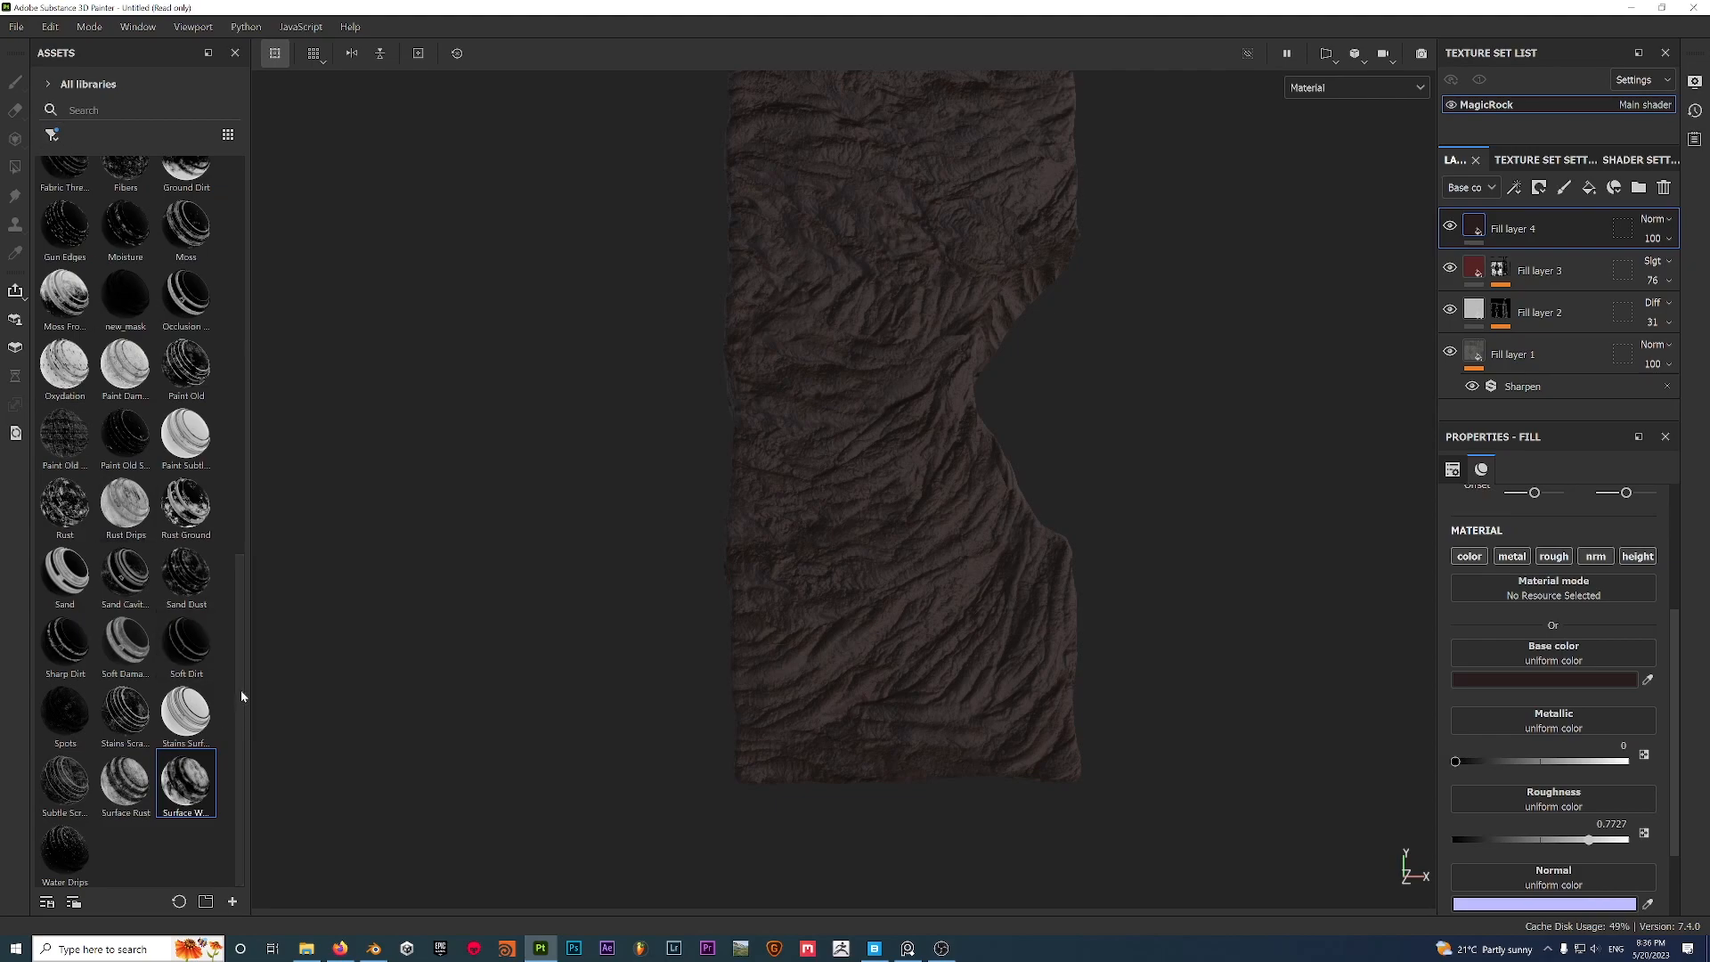
Apply the Ground Dirt smart mask to Fill layer 4.
scroll(241, 691, up, 1)
drag(242, 692, 243, 648)
scroll(239, 623, up, 2)
drag(186, 294, 1514, 219)
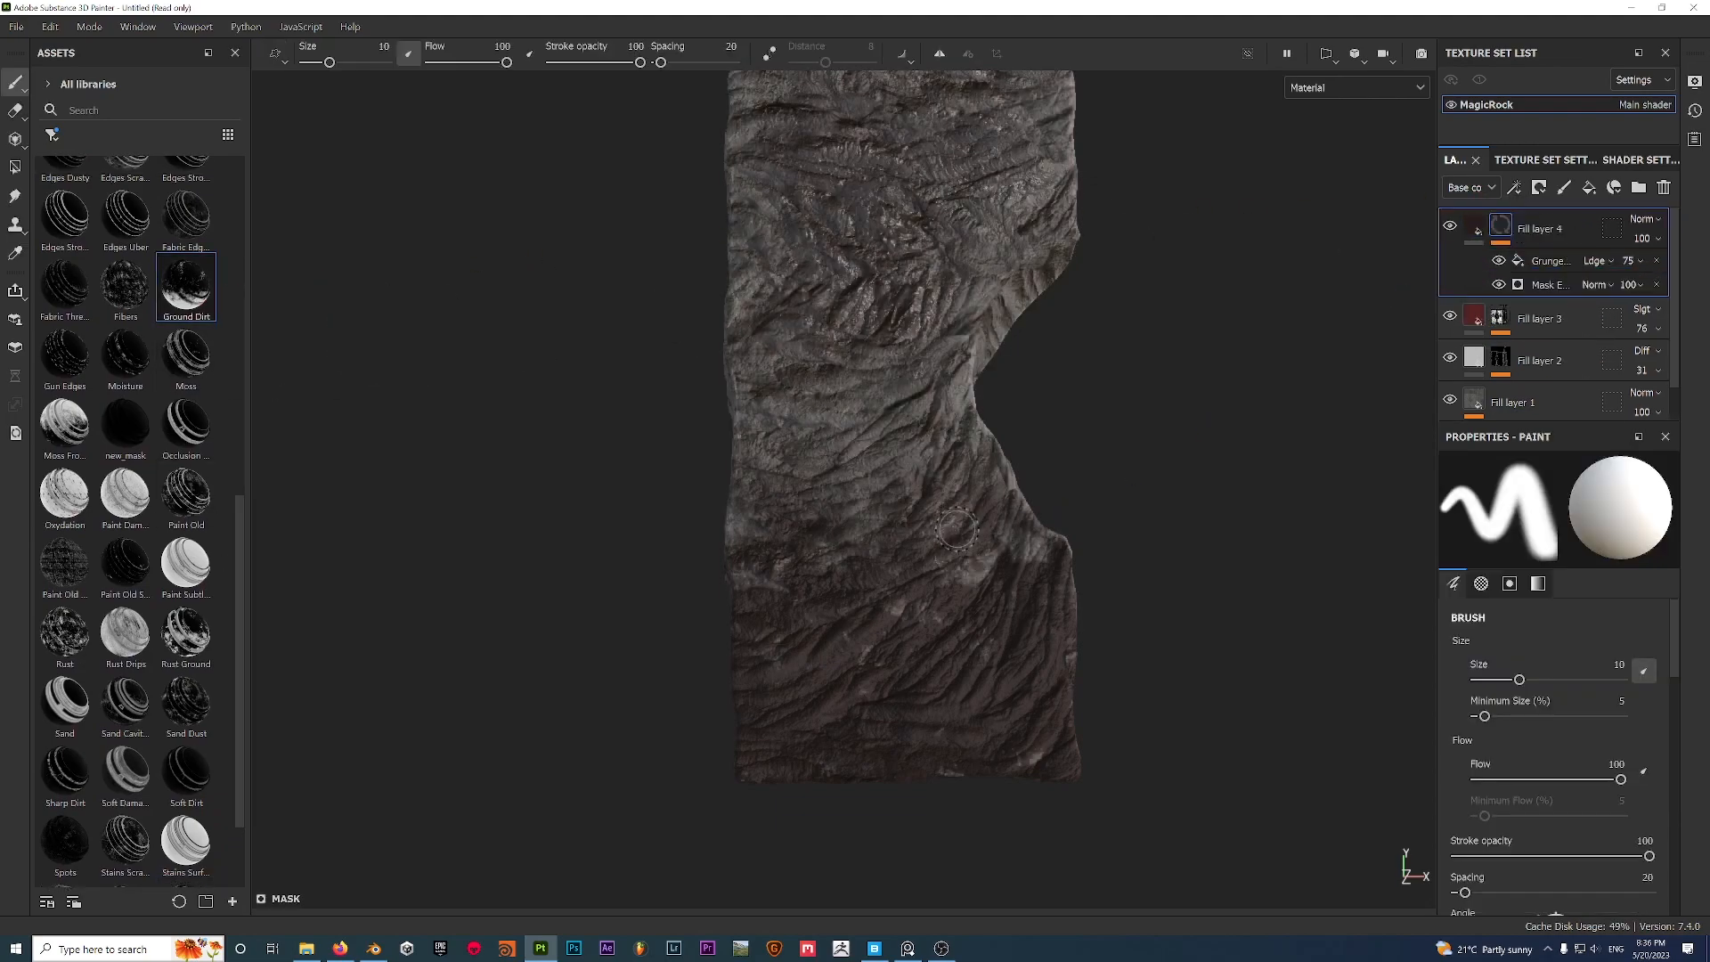
mouse_move(948, 525)
alt+mouse_down()
mouse_move(670, 545)
mouse_move(530, 531)
mouse_move(1237, 538)
mouse_move(924, 613)
alt+mouse_up()
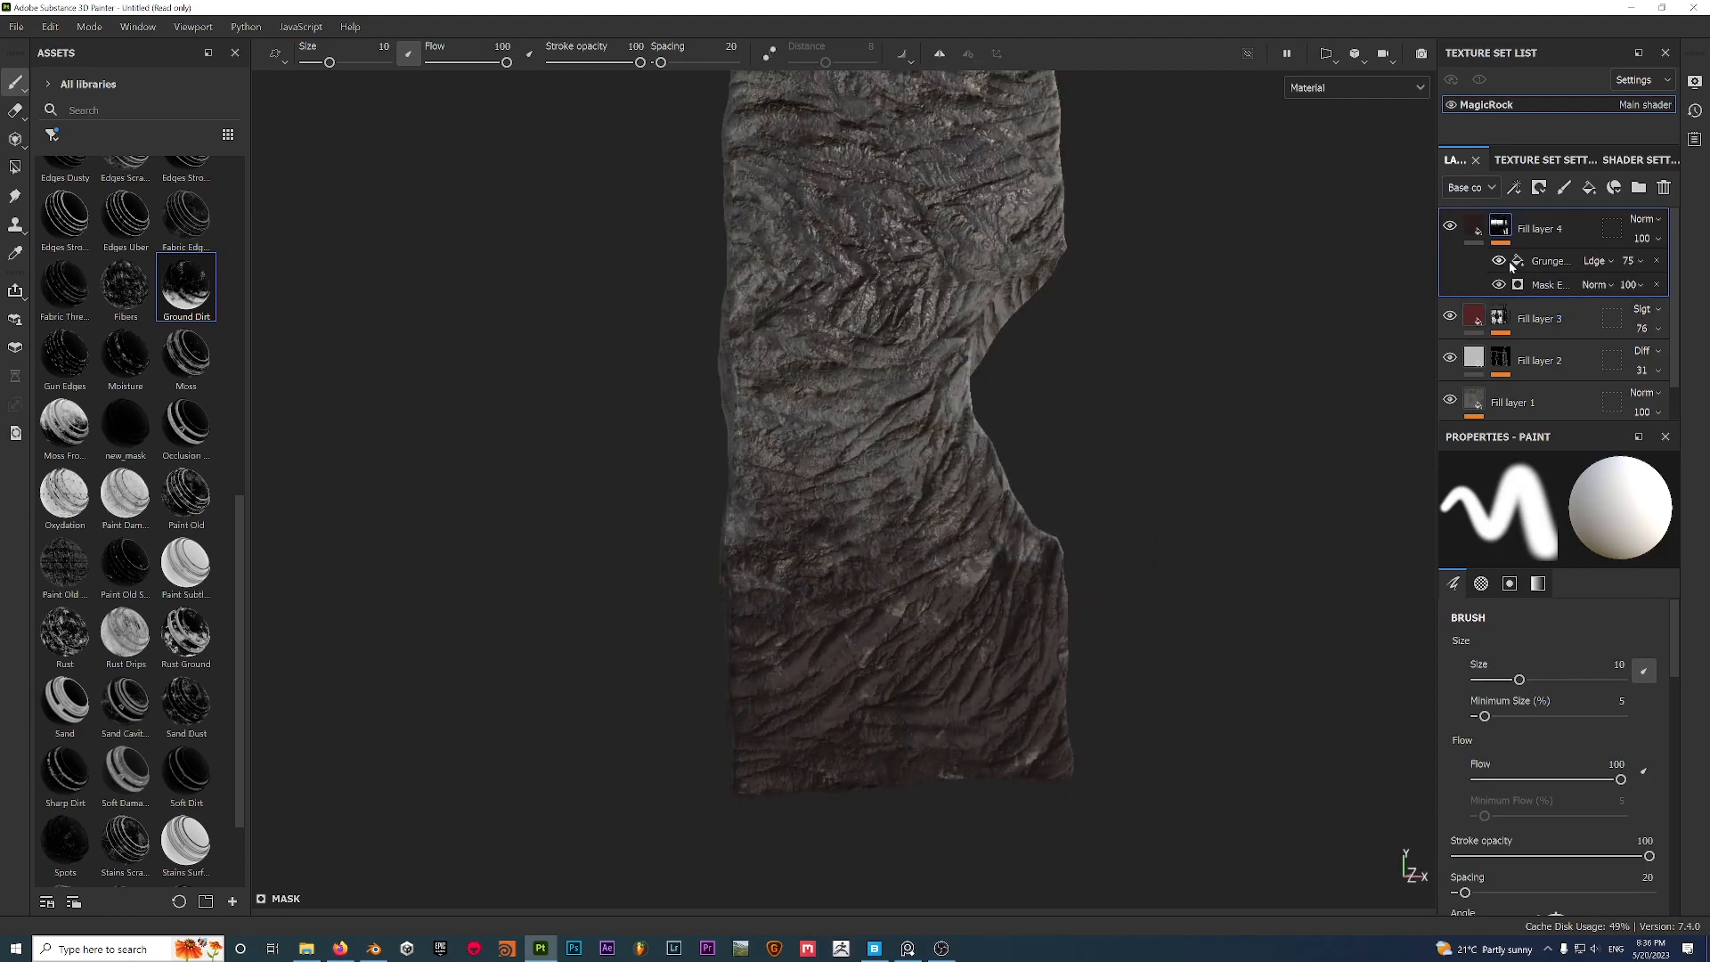
Remove the grunge fill from Fill layer 4's mask and open the Mask Editor generator's settings.
click(1656, 261)
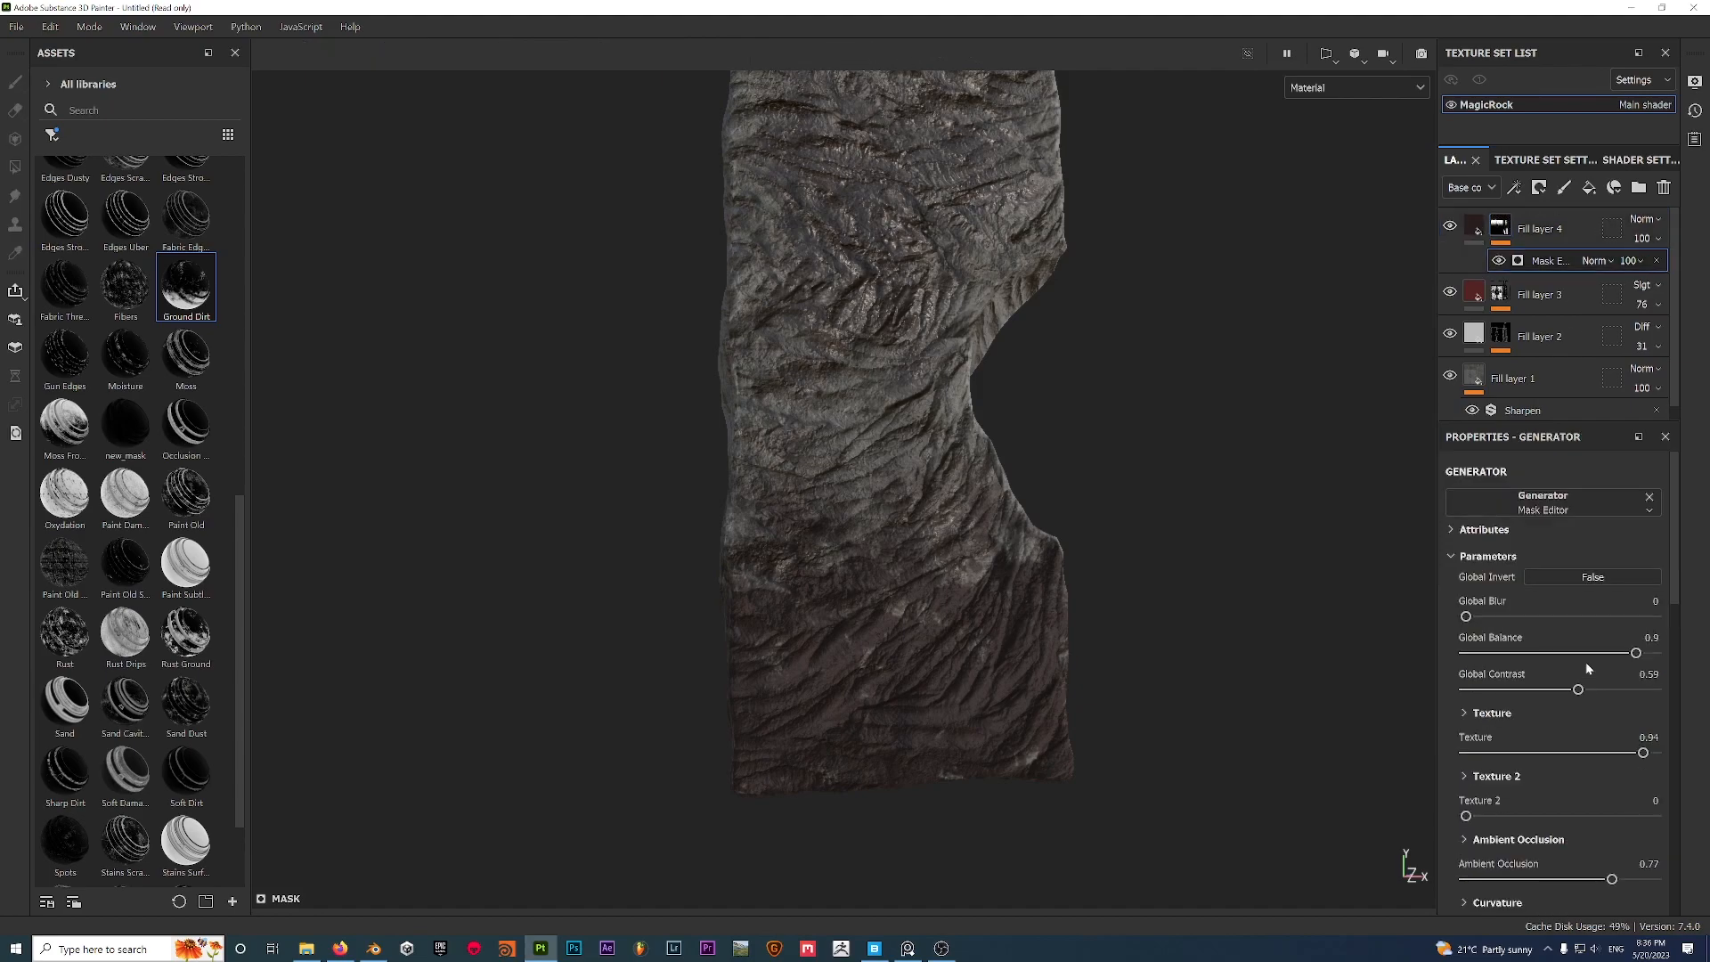
alt+drag(743, 608, 848, 563)
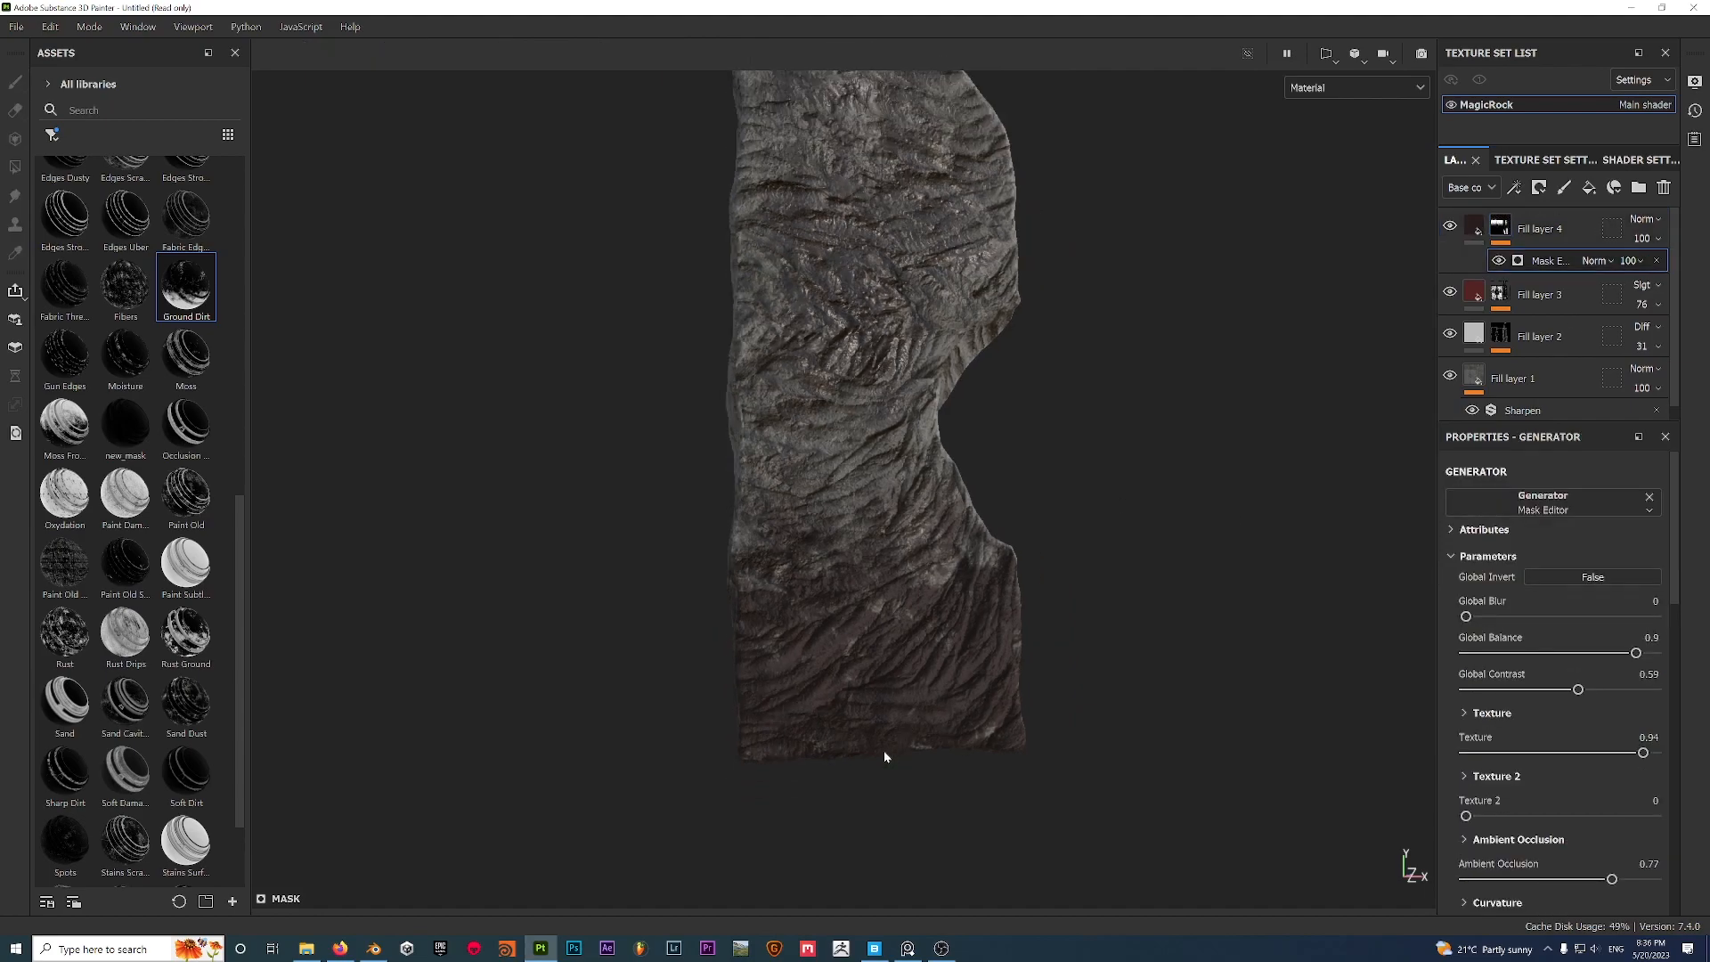
alt+drag(896, 743, 840, 660)
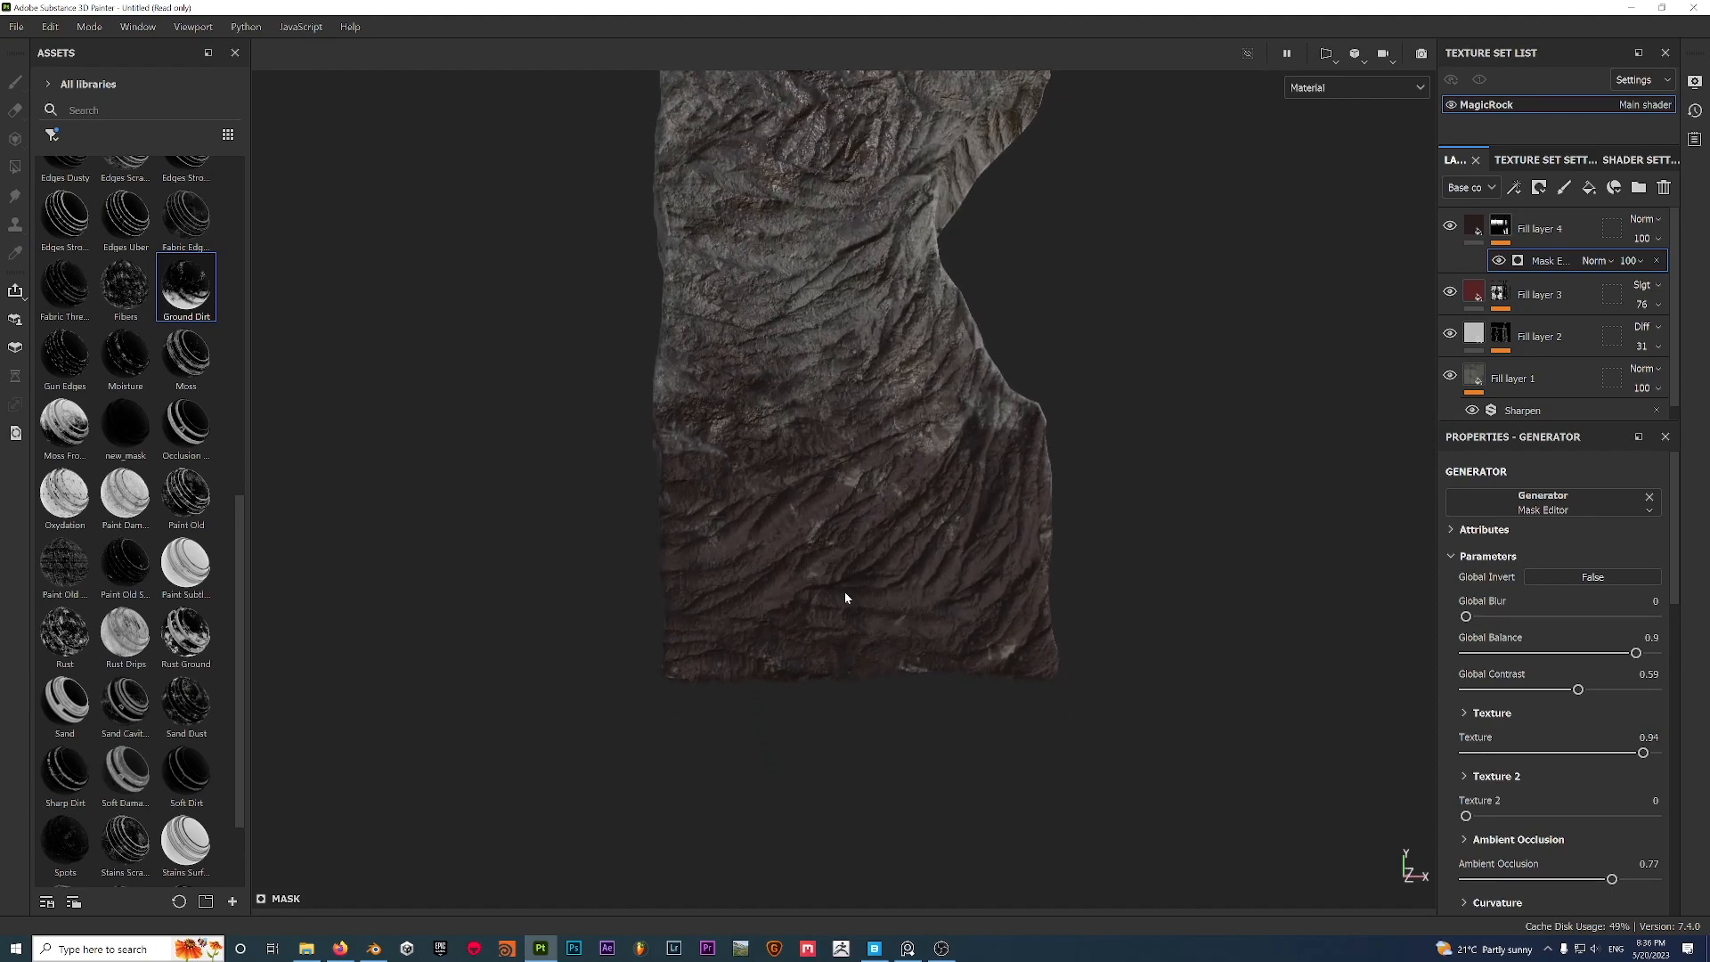
alt+drag(894, 580, 1017, 561)
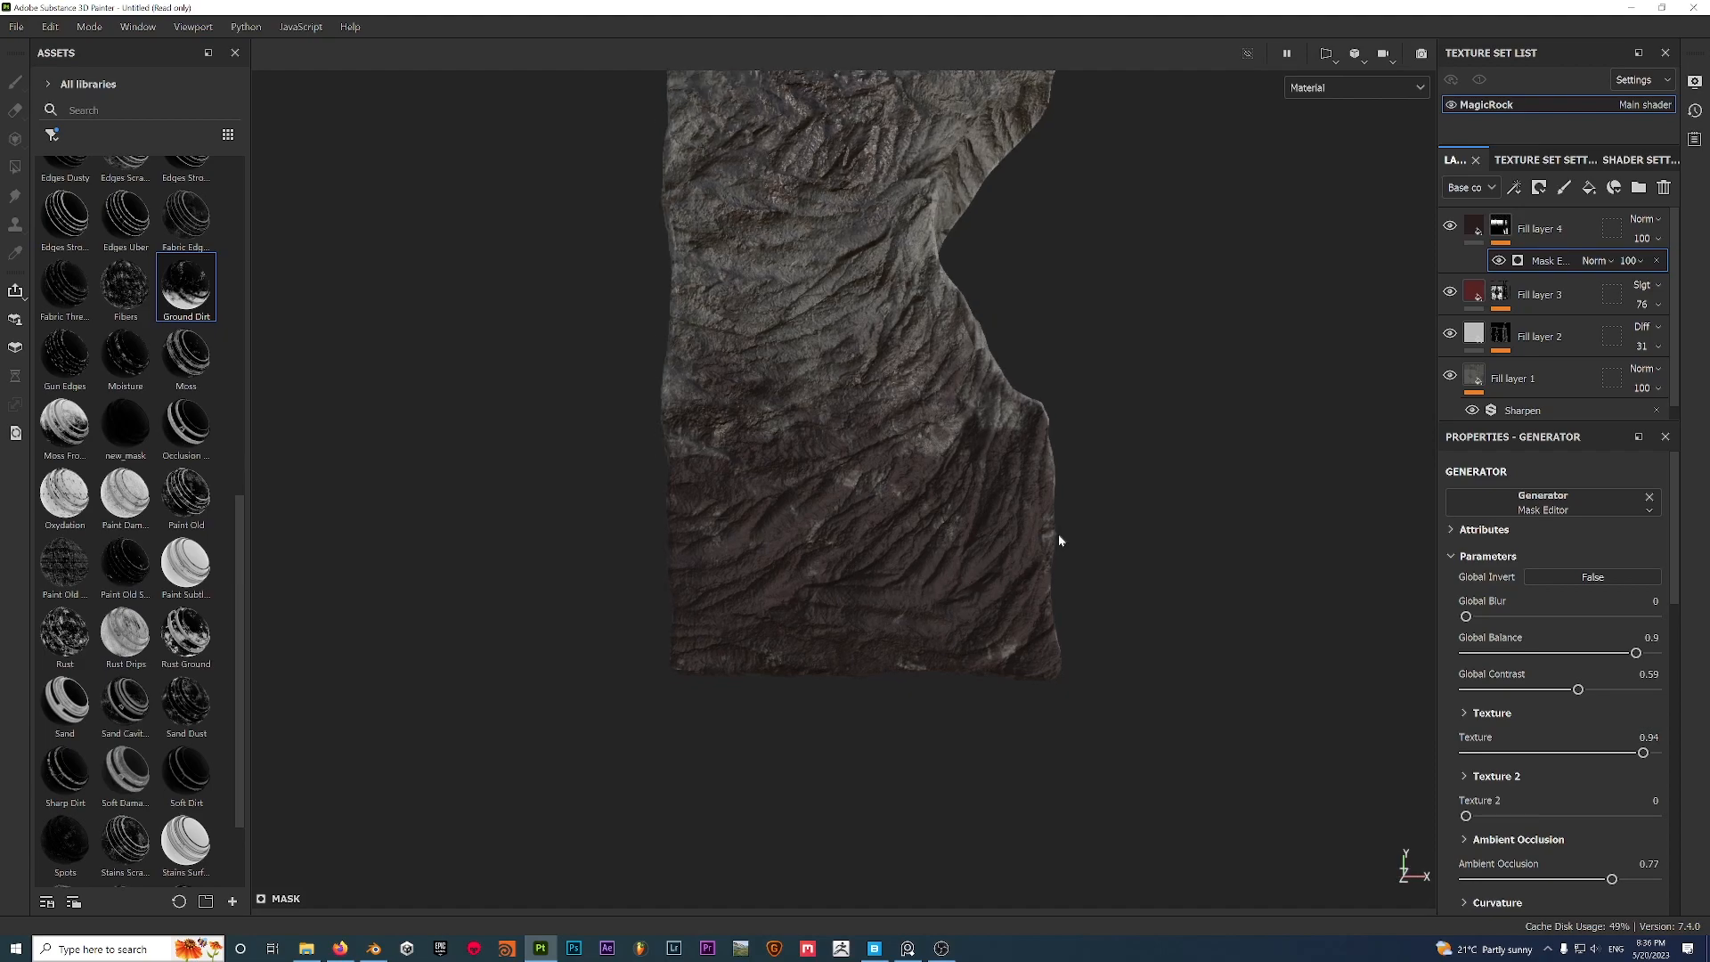
Set the Mask Editor's Global Balance to 0.77 and Global Contrast to 0.85 on Fill layer 4.
click(1517, 654)
click(1538, 654)
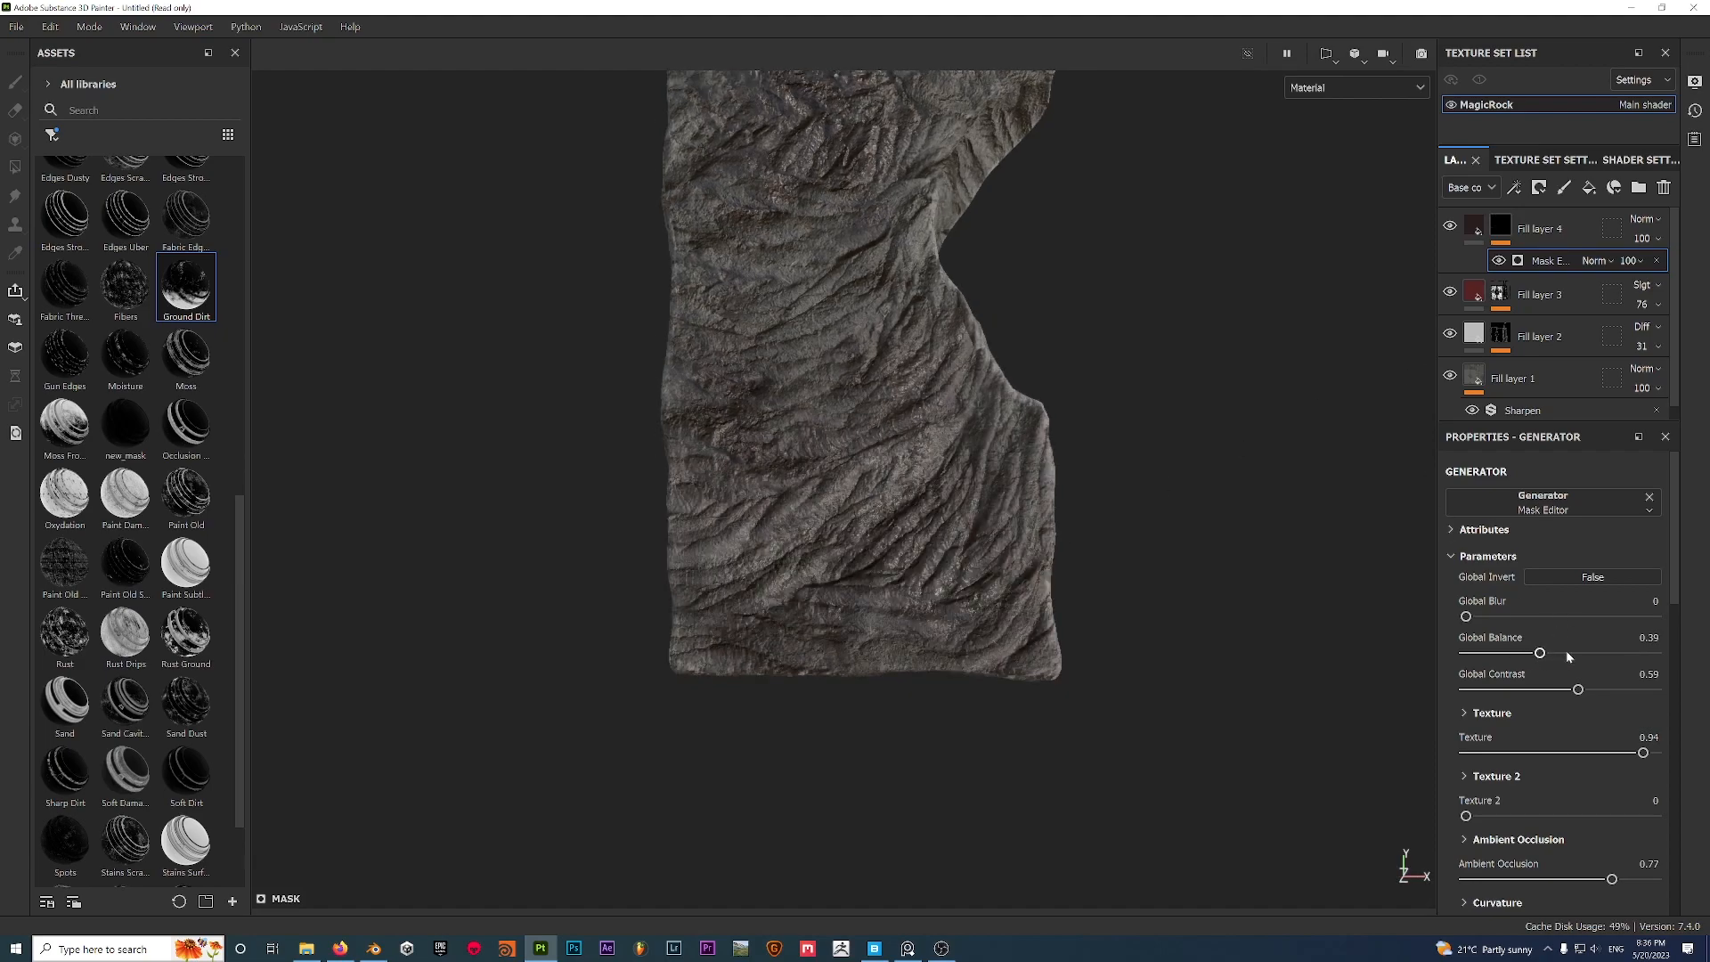
click(1614, 655)
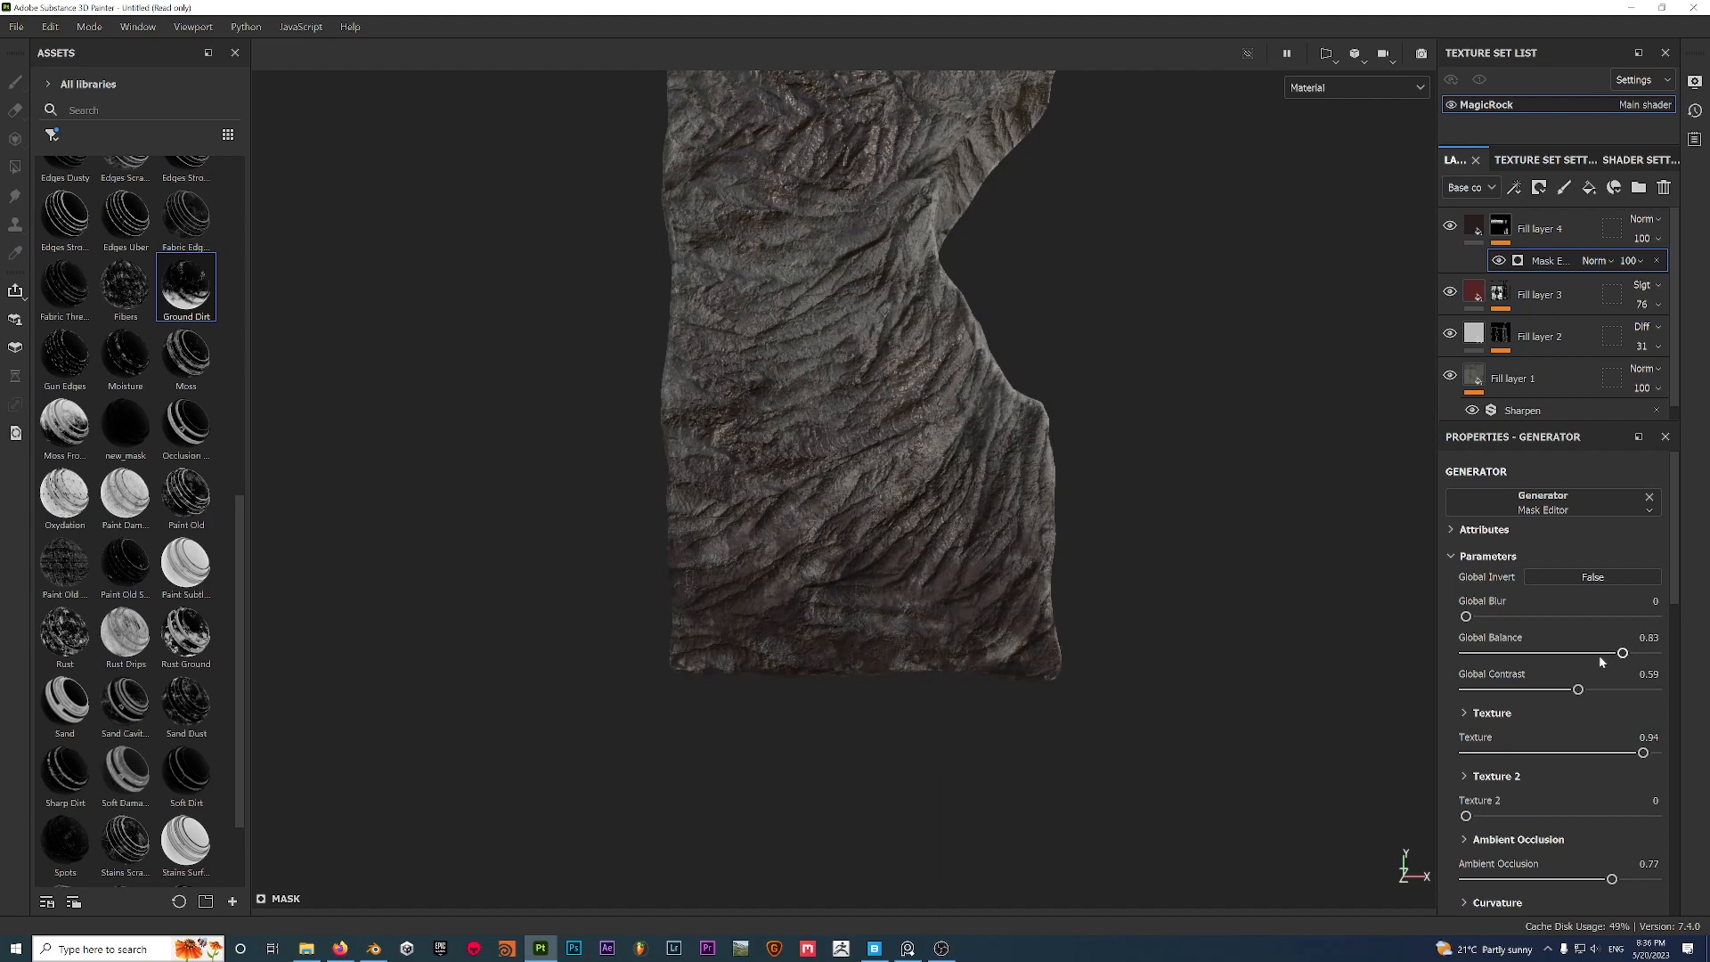
alt+drag(998, 635, 1046, 637)
drag(1614, 654, 1528, 691)
click(1637, 692)
click(1587, 691)
click(1626, 691)
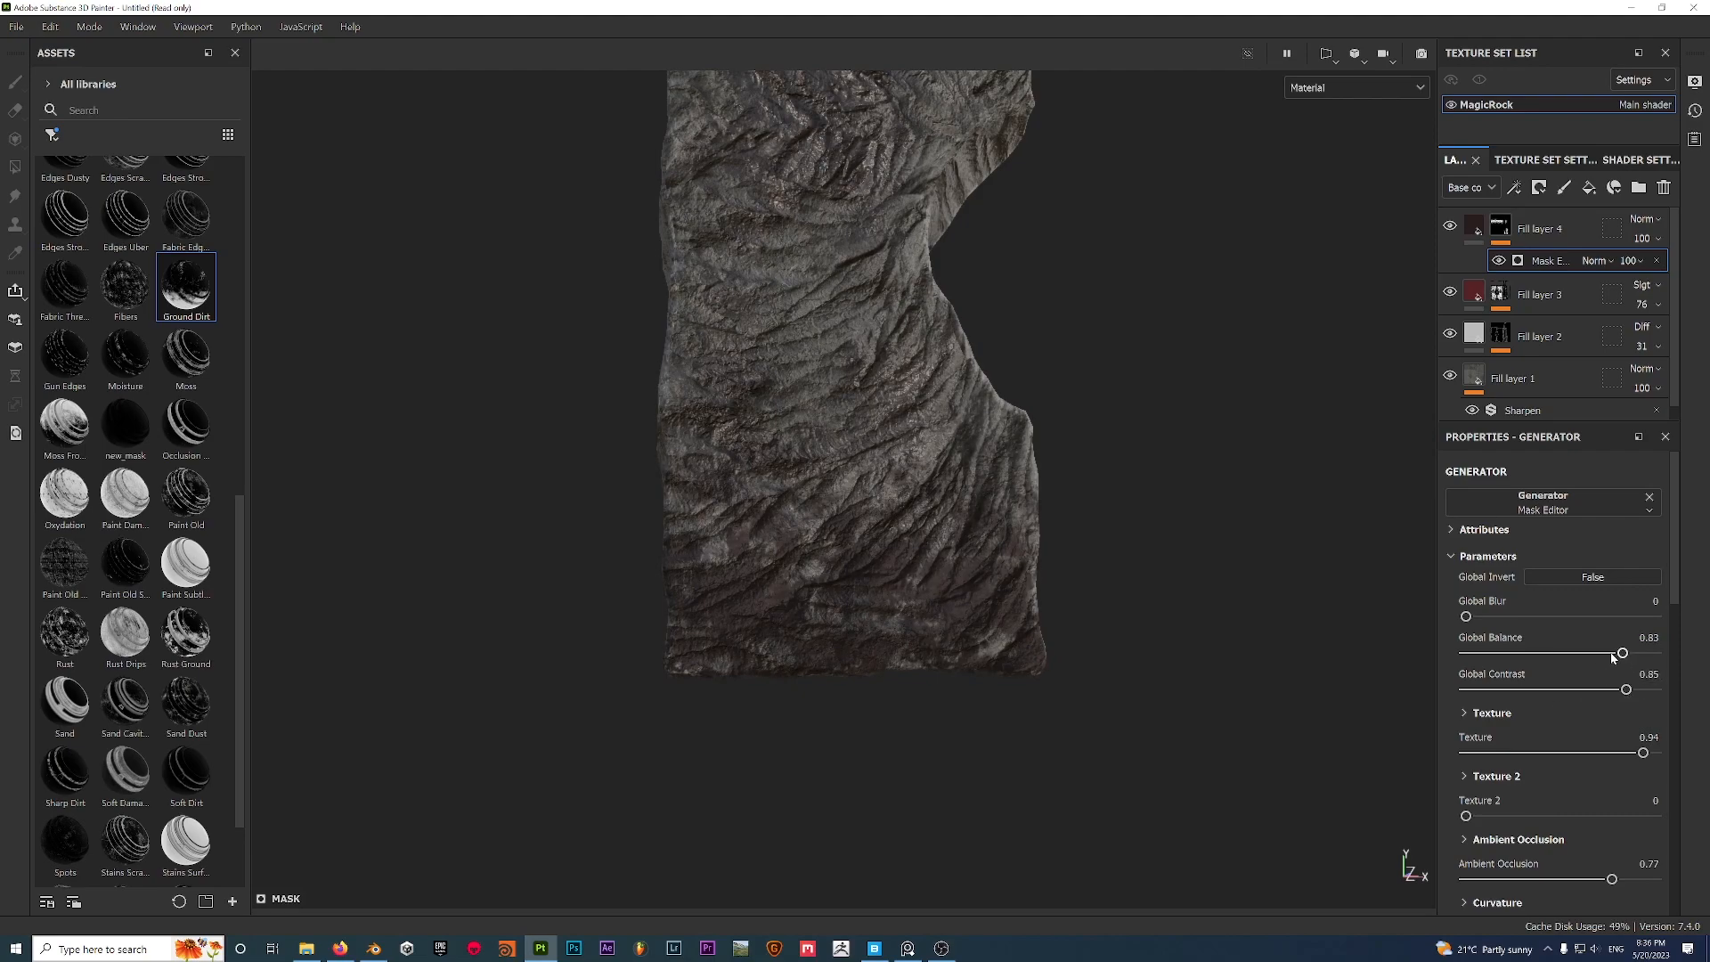
click(1611, 654)
alt+drag(1096, 588, 931, 532)
Display only the base color channel and lower Fill layer 4's opacity to 62.
key(c)
alt+middle_drag(931, 531, 927, 551)
click(1646, 239)
mouse_move(1698, 271)
mouse_down()
mouse_move(1624, 272)
mouse_move(1673, 276)
mouse_up()
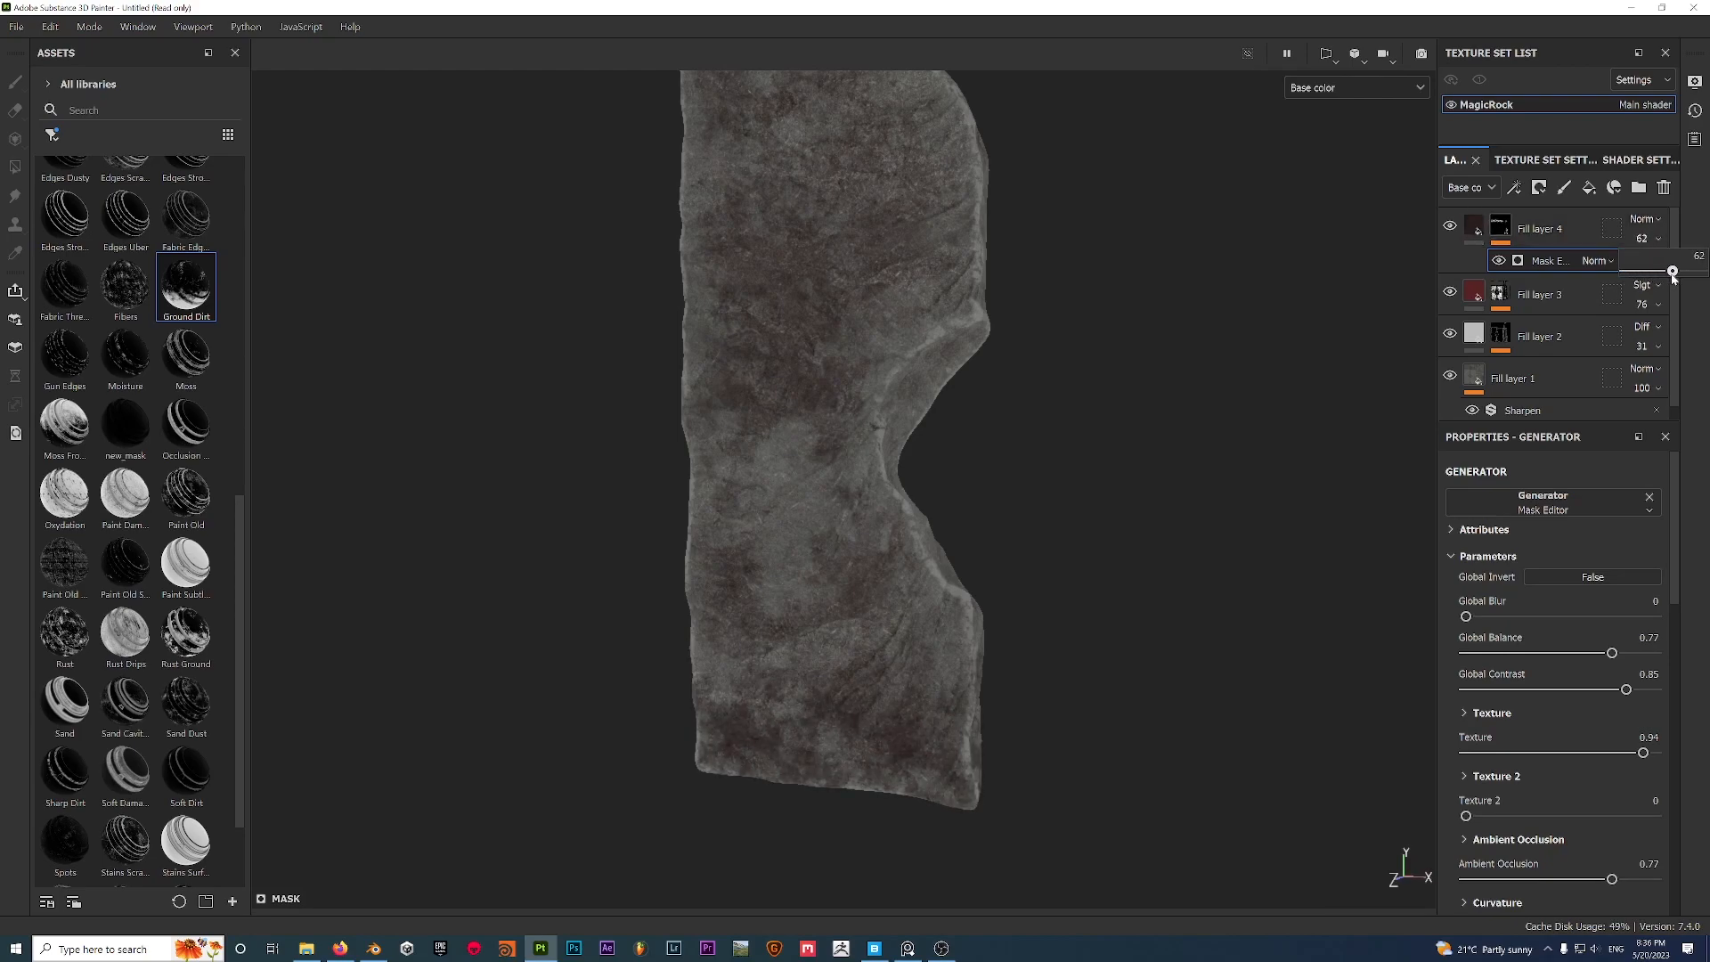
Select Fill layer 4's material content and return the viewport from base color to the full material display.
click(1566, 232)
click(1479, 231)
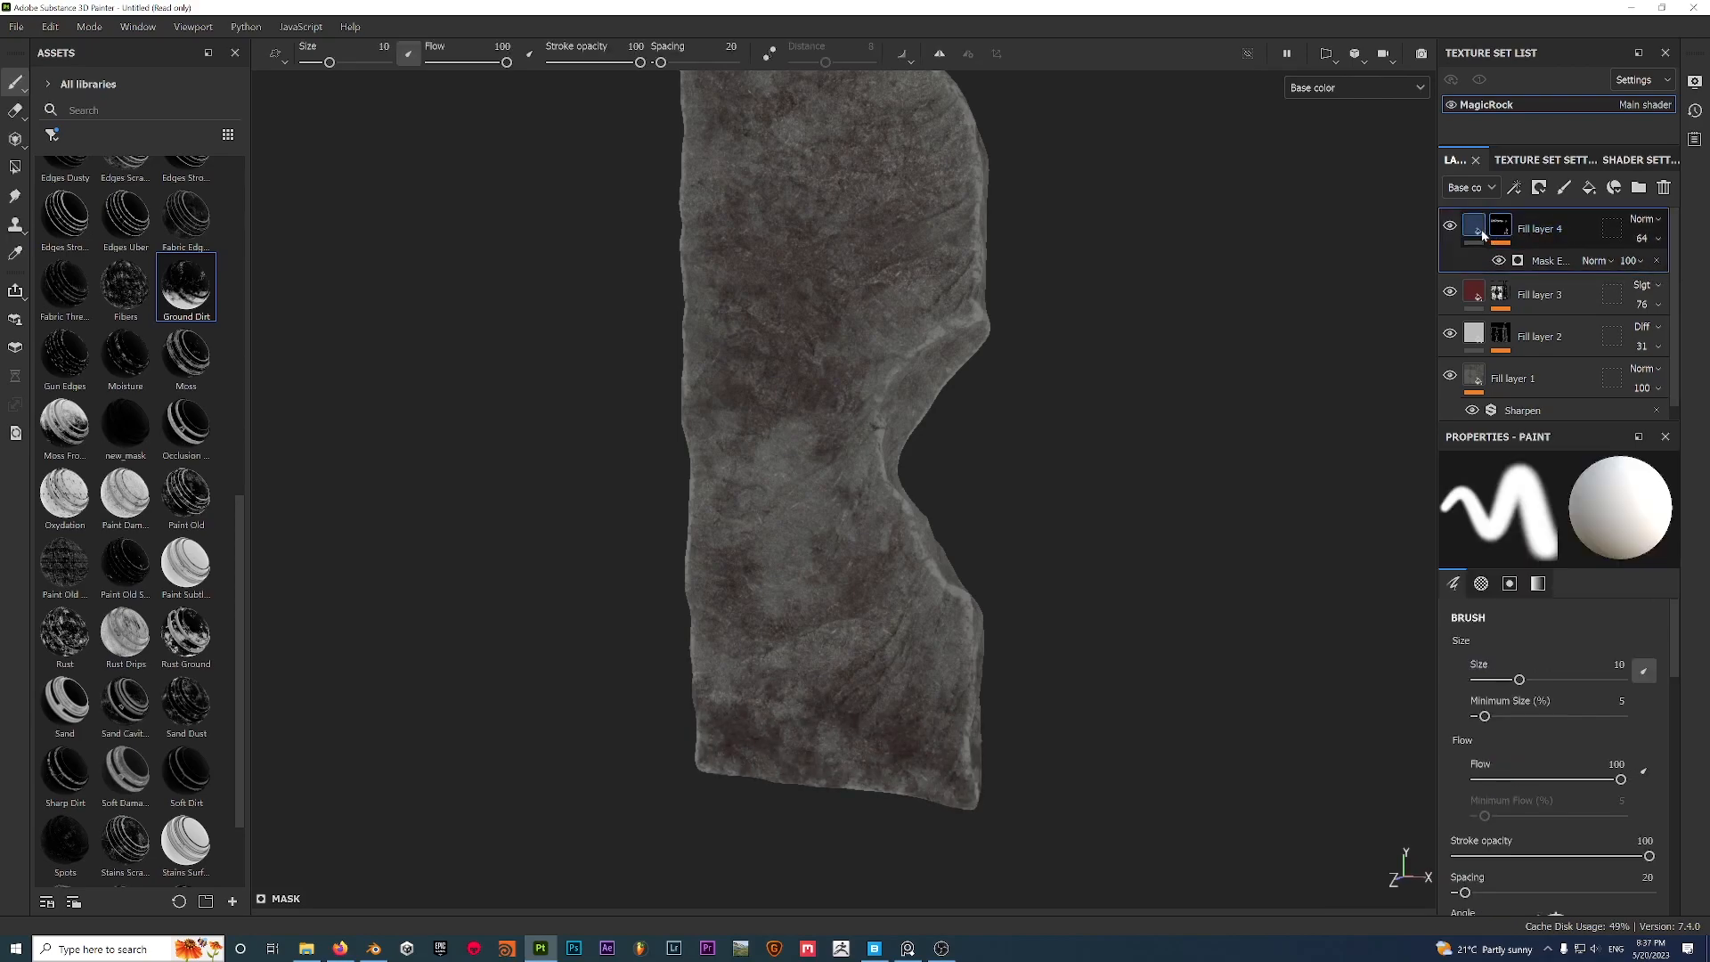
alt+drag(870, 394, 870, 465)
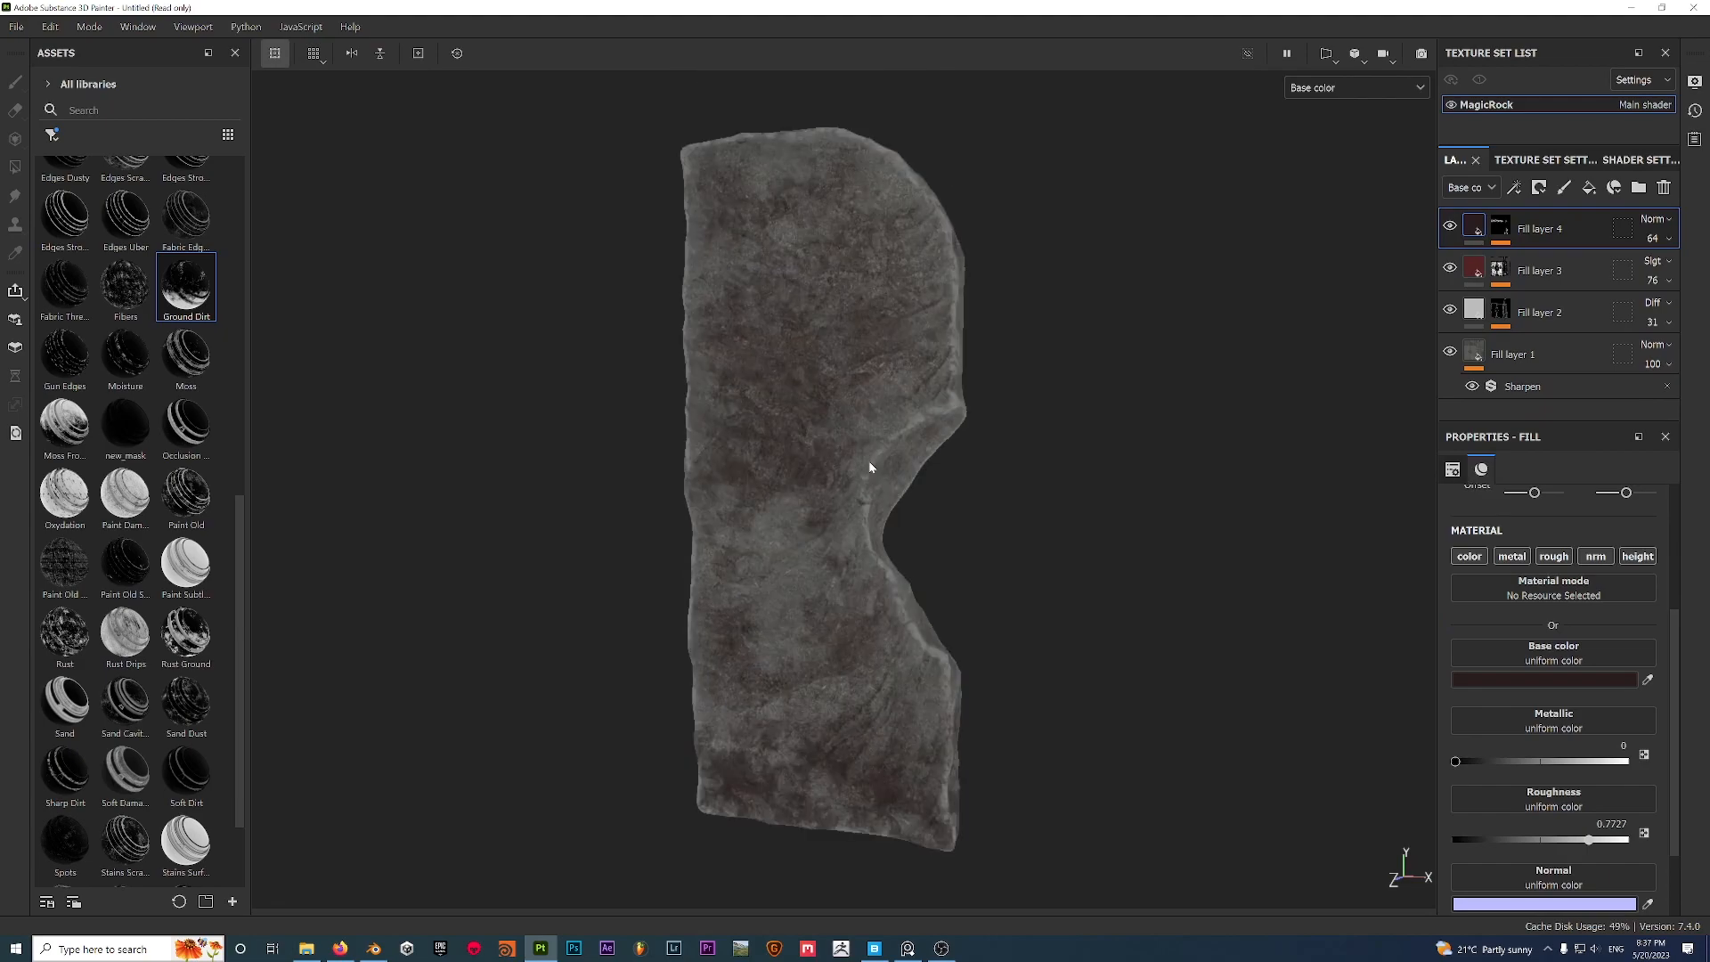
key(m)
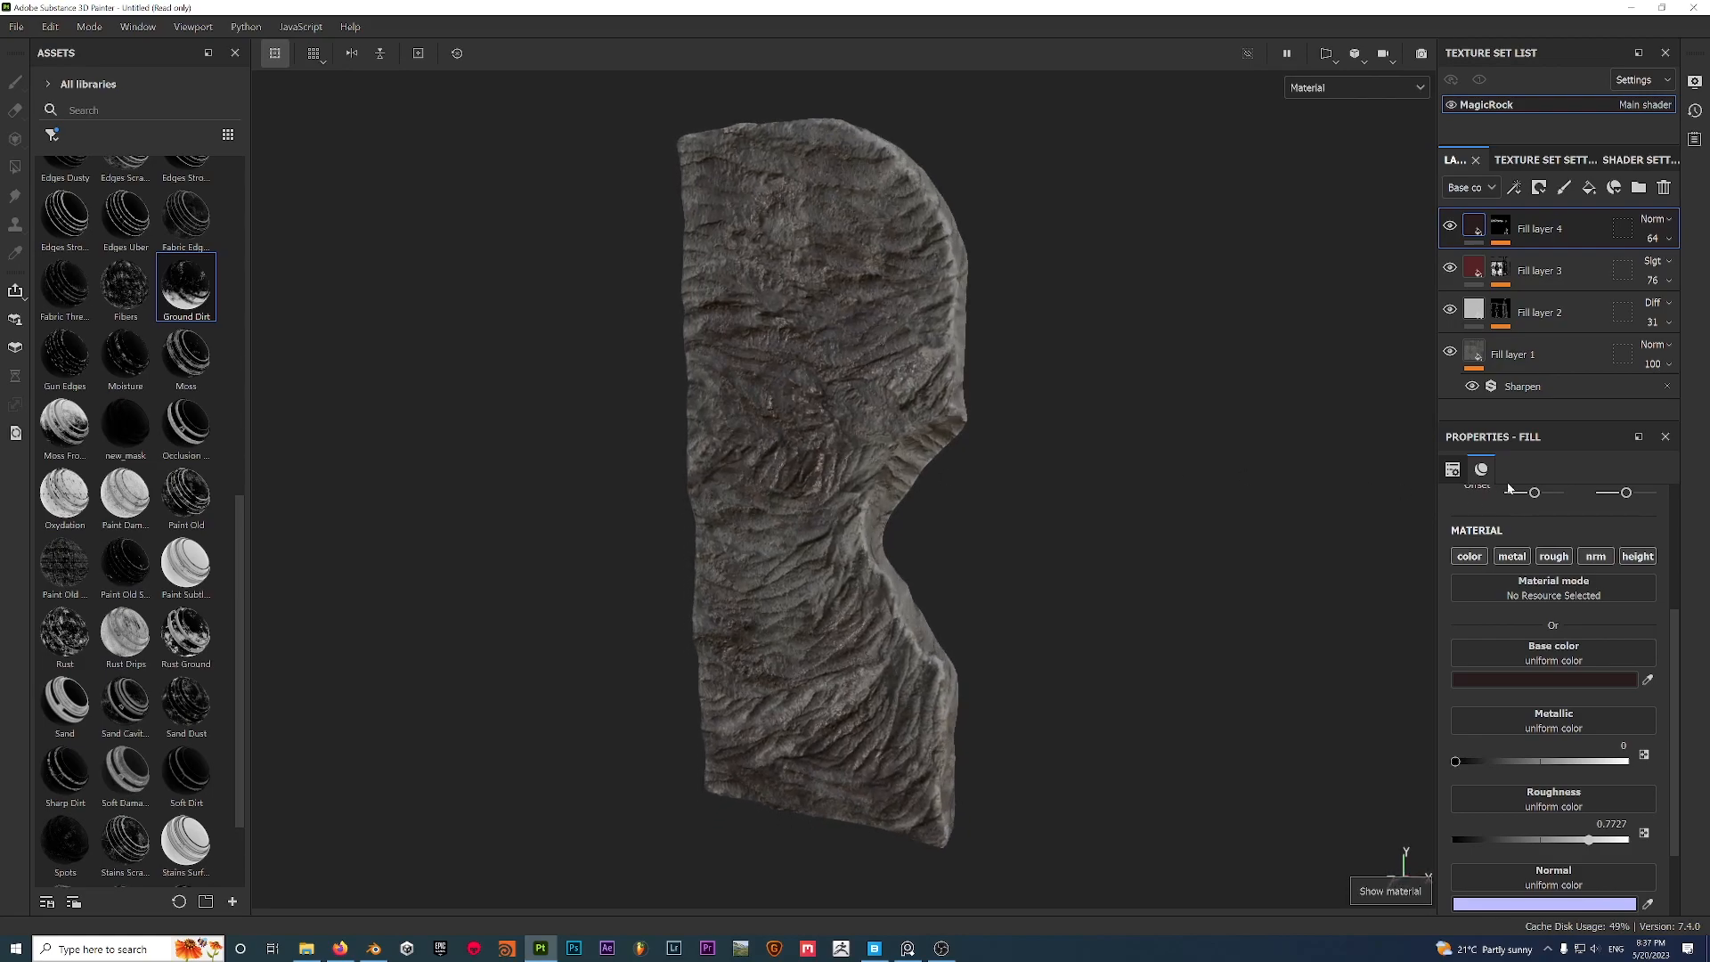
Group all four fill layers into one folder and inspect the rock from several angles.
shift+click(1547, 365)
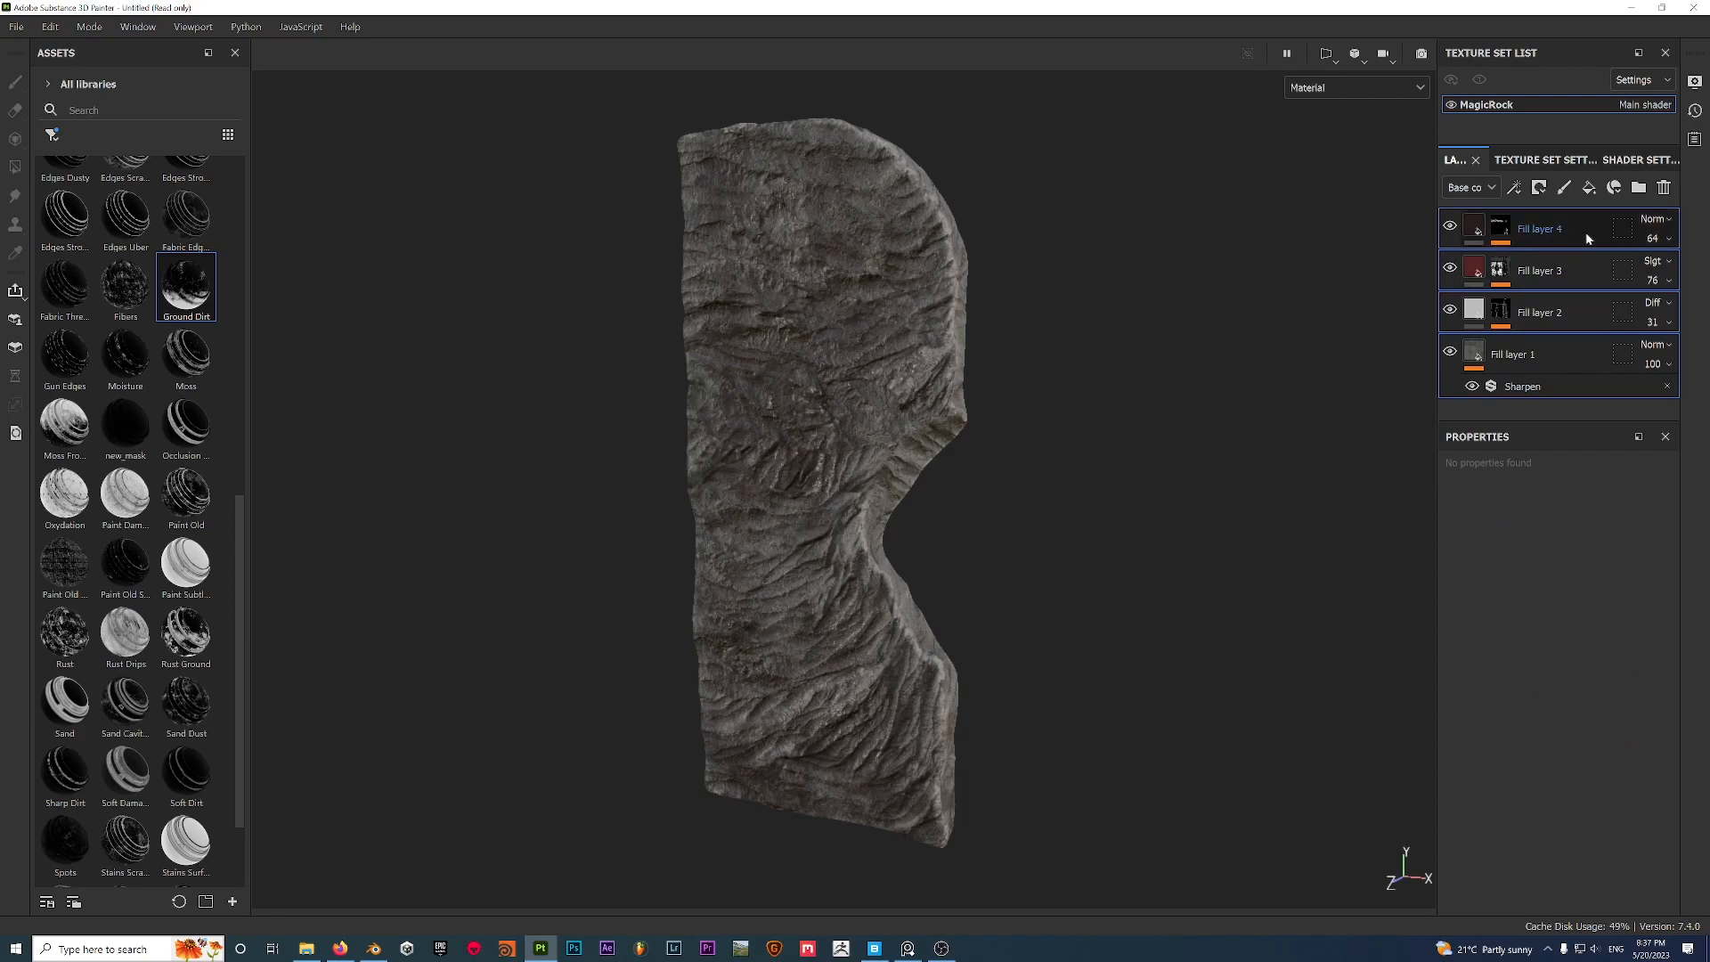
key(ctrl+g)
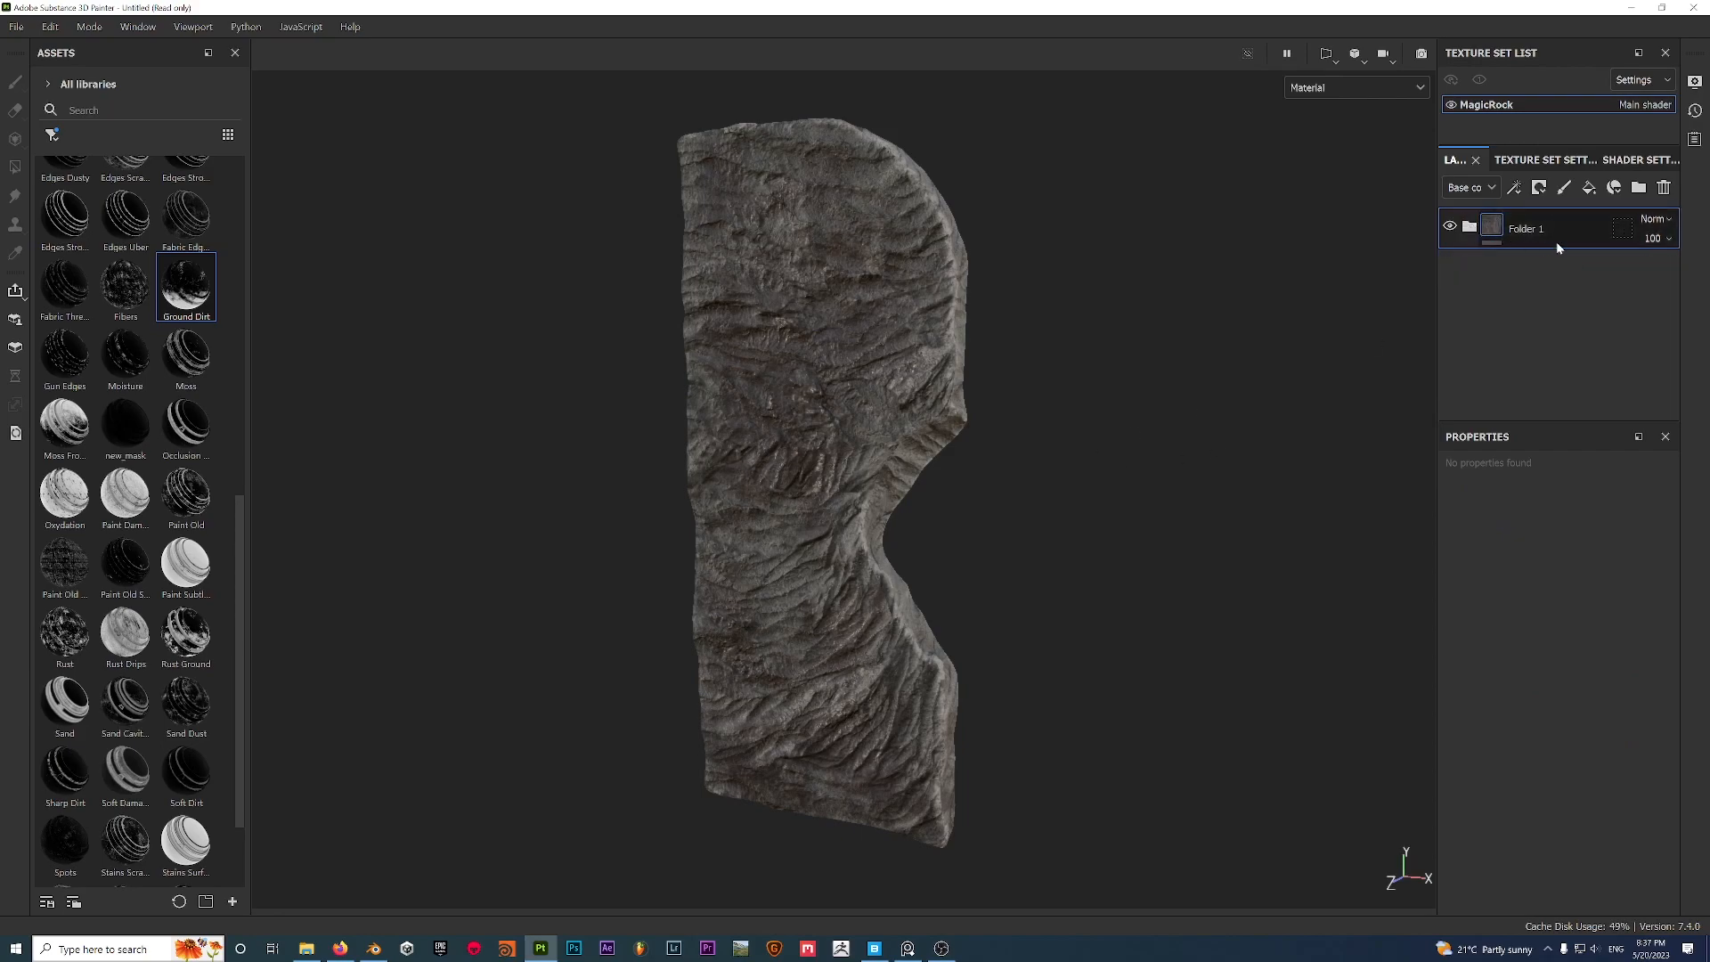
alt+drag(836, 421, 926, 432)
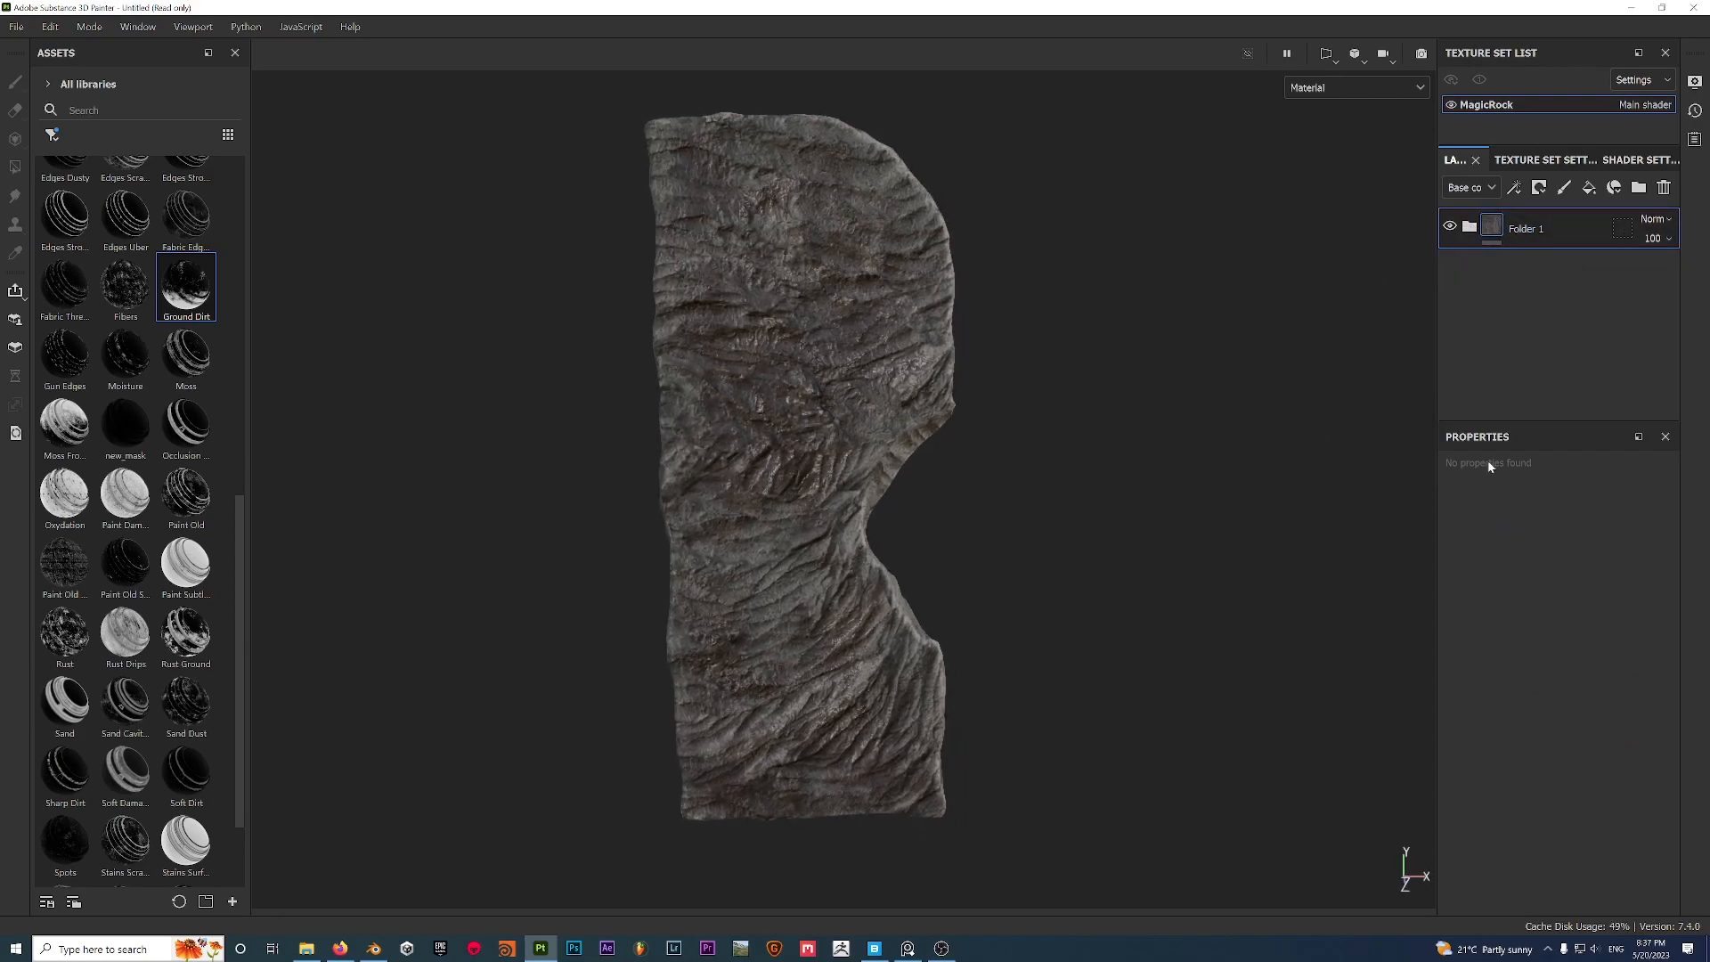
alt+middle_drag(739, 499, 758, 510)
scroll(759, 510, up, 1)
alt+drag(802, 521, 734, 530)
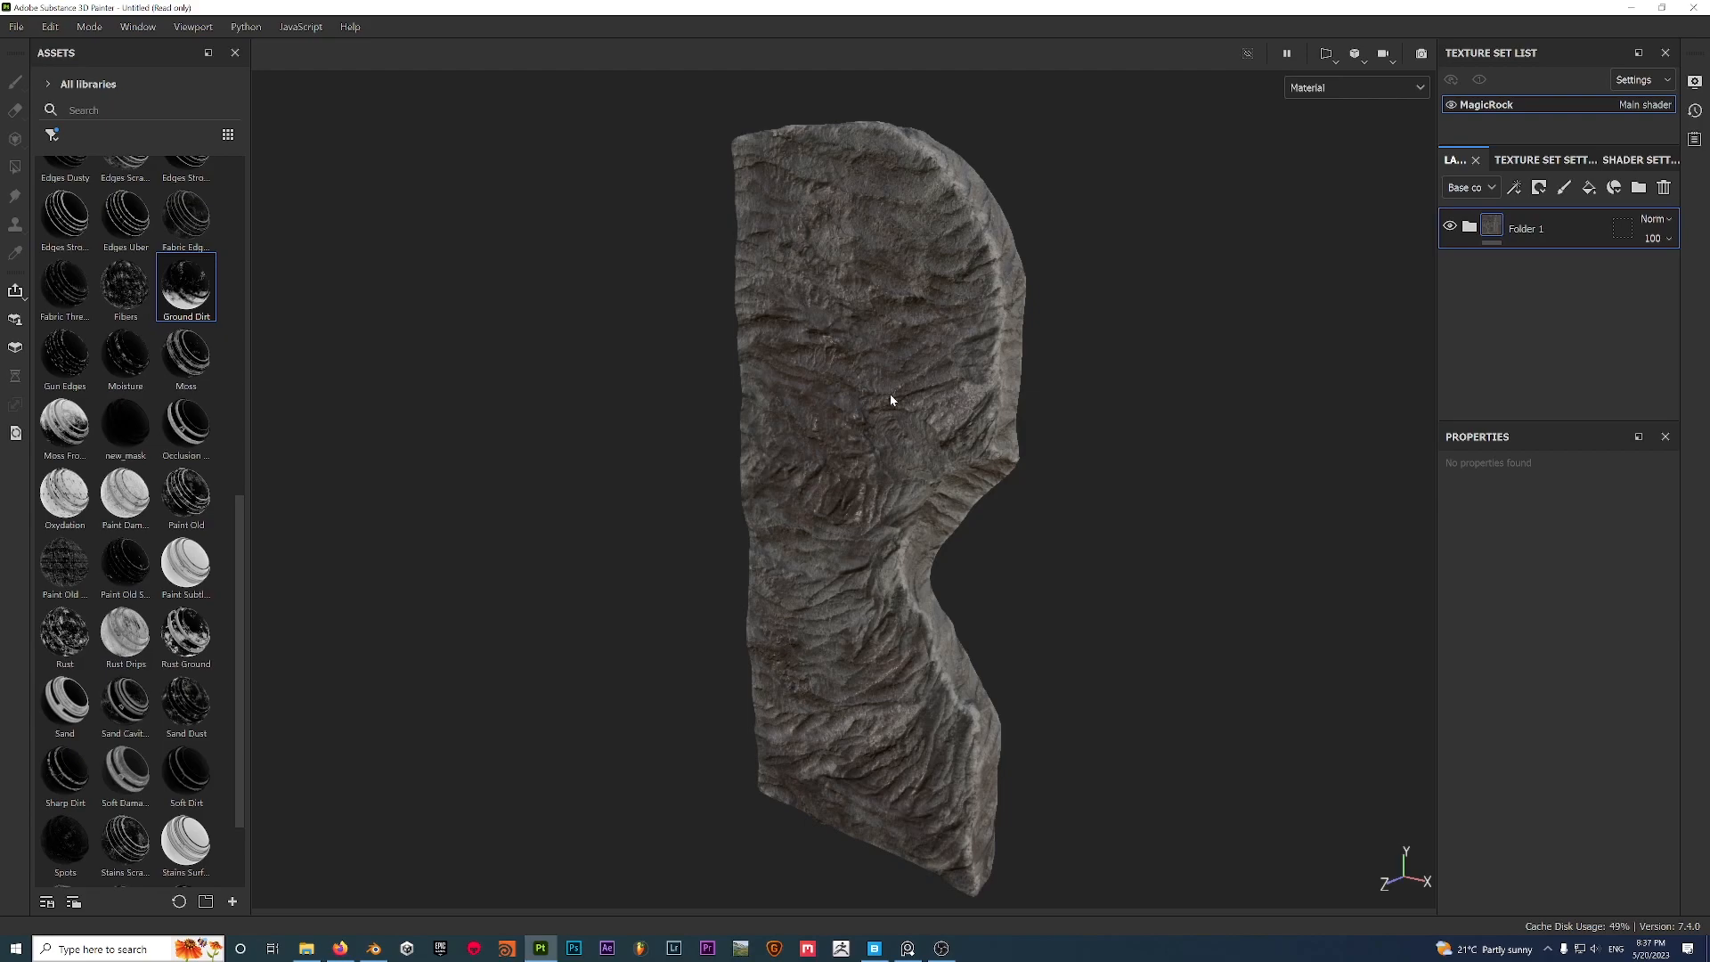
Clear the smart mask filter in the assets and limit the listing to the Project library's baked maps.
click(49, 136)
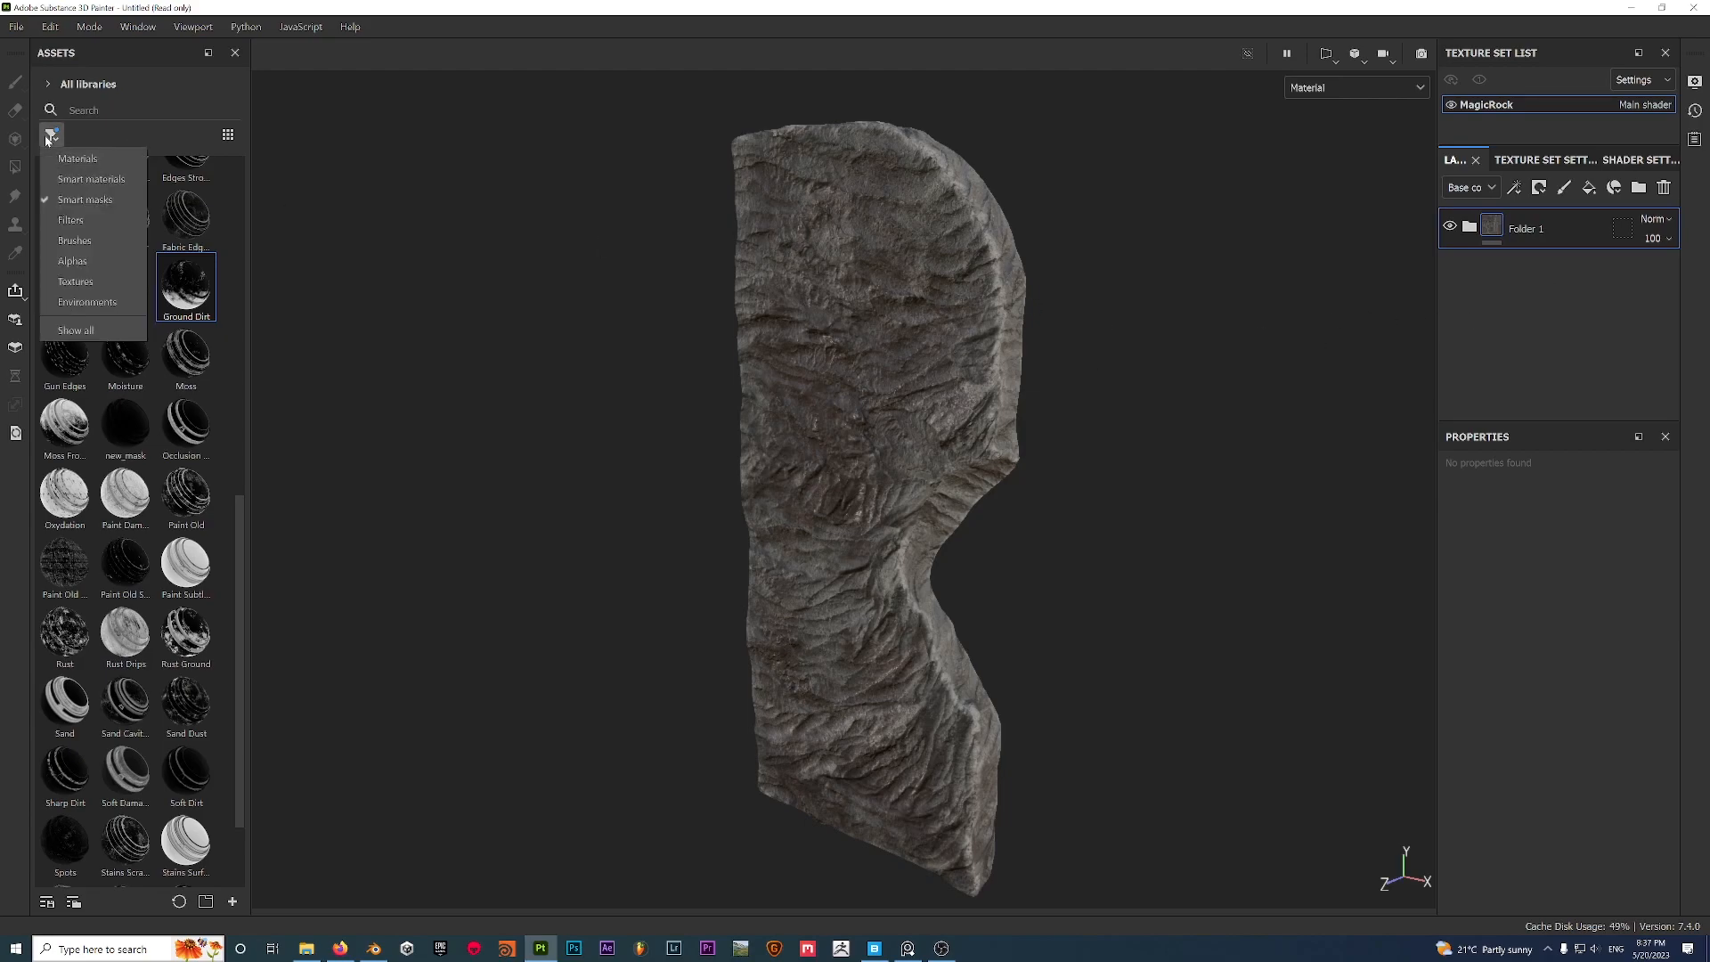
click(75, 331)
click(47, 86)
click(67, 166)
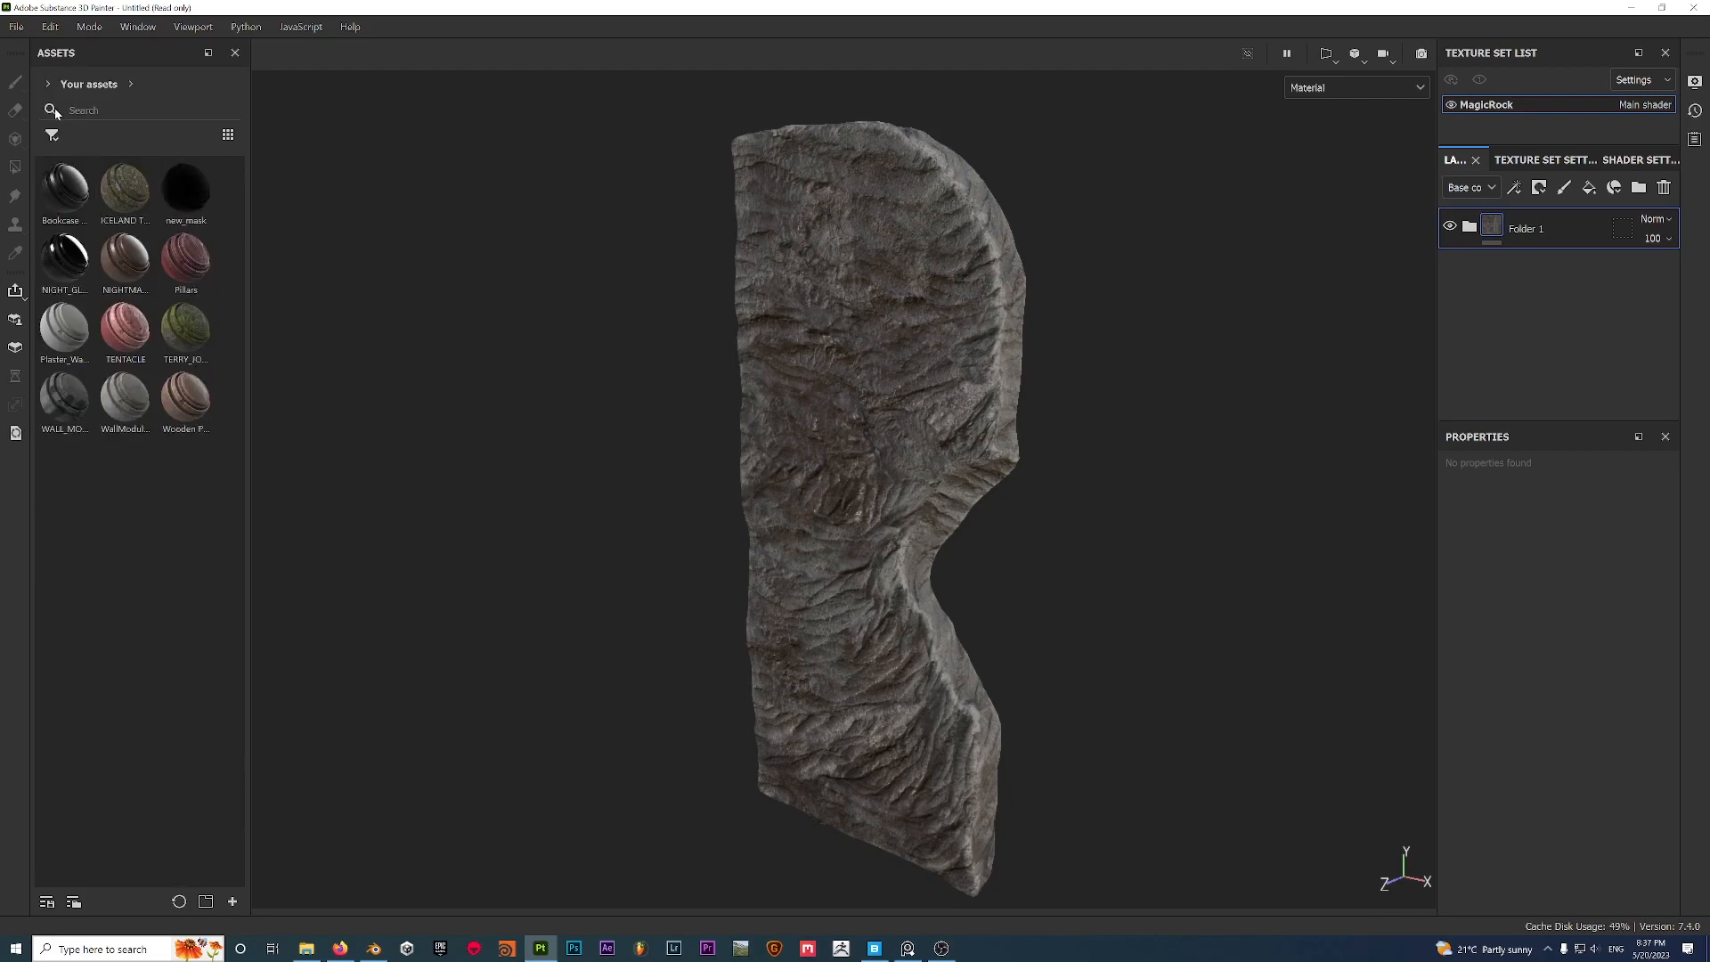
click(45, 85)
click(60, 193)
click(48, 84)
click(59, 145)
click(47, 83)
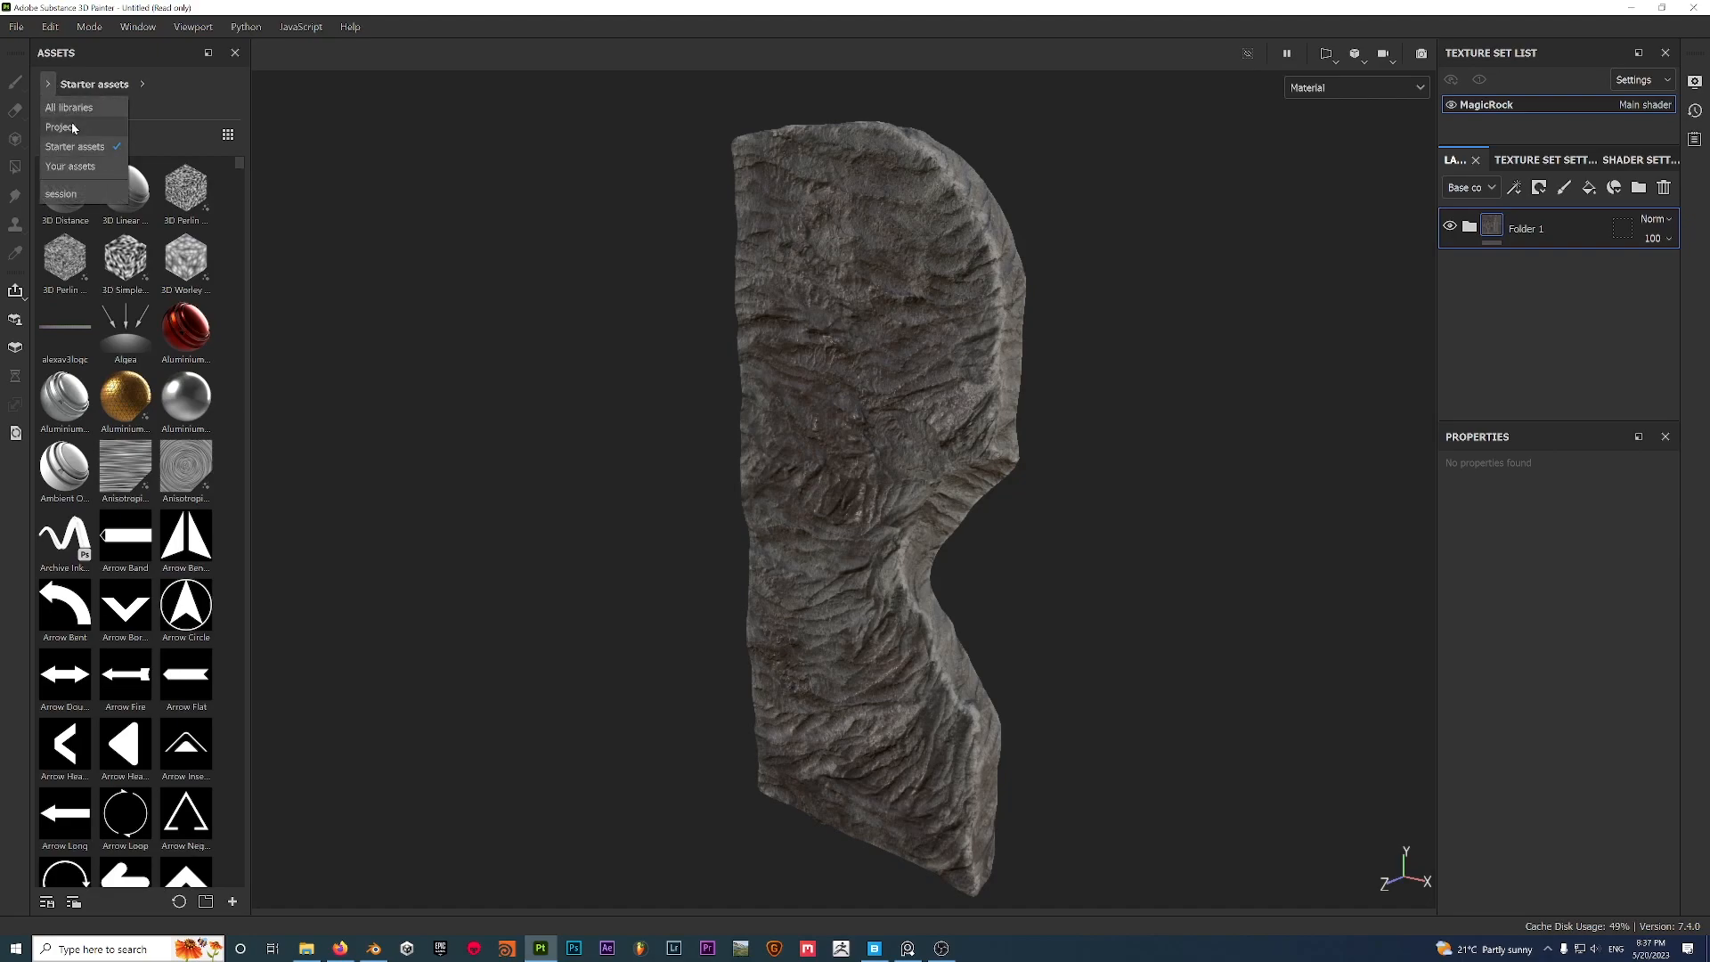
click(73, 128)
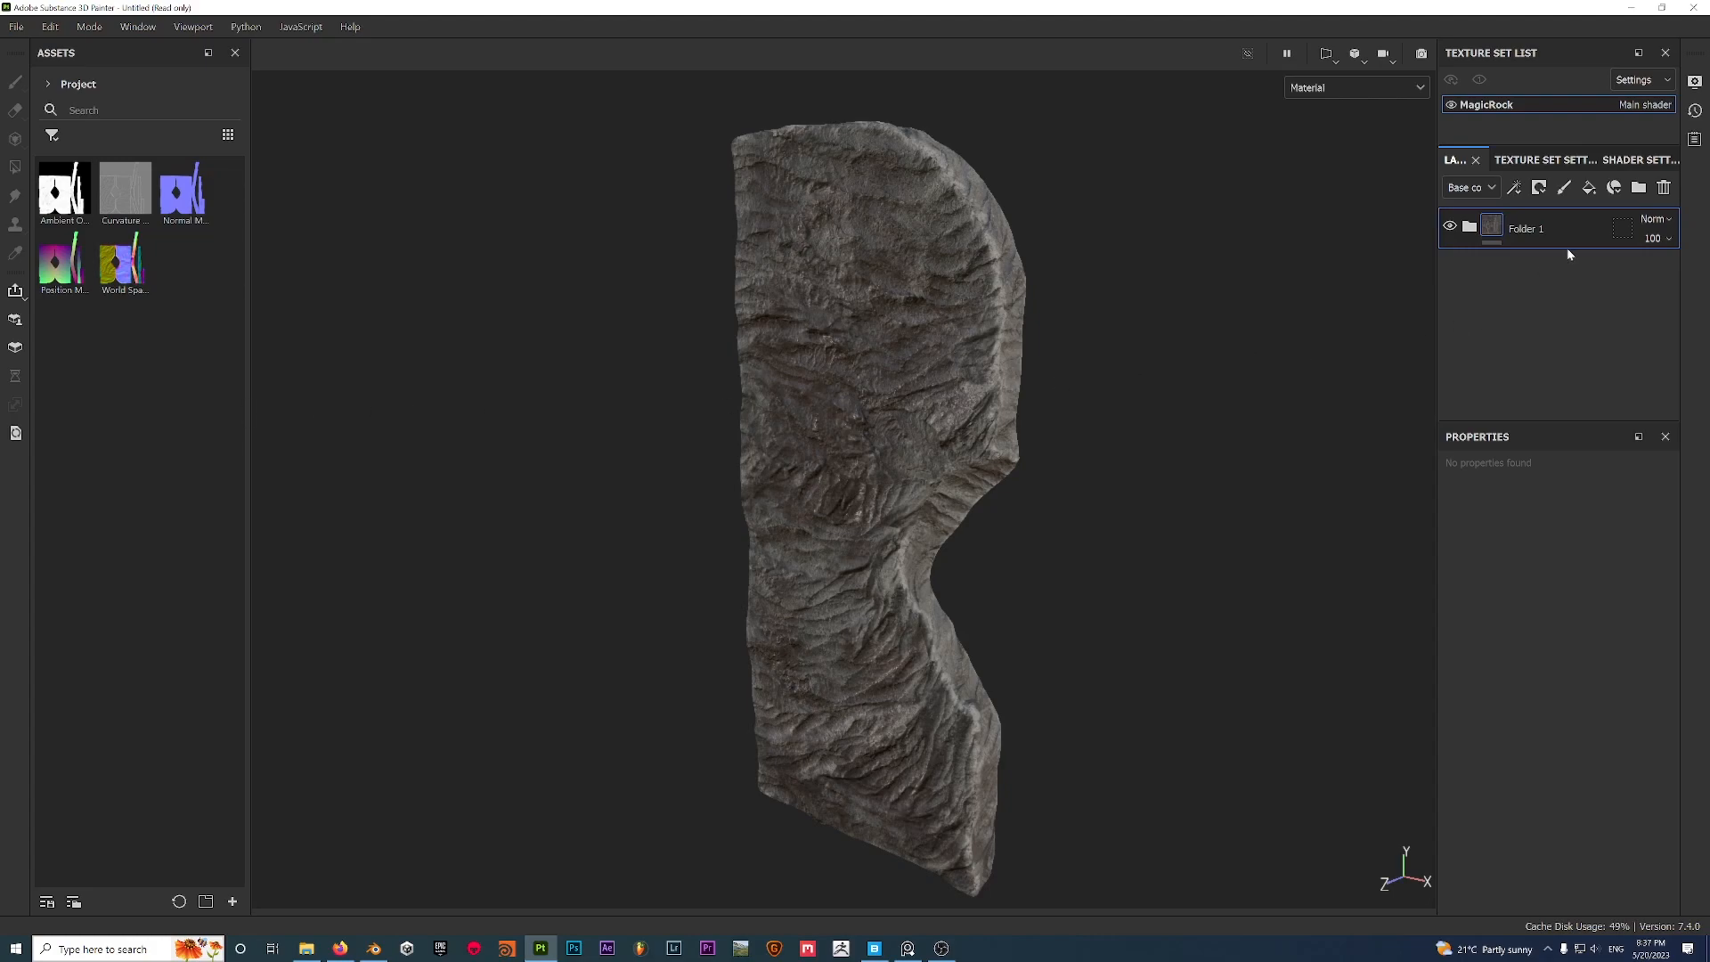
Add a fill layer above Folder 1 that affects only color, using the baked Curvature map as its base color.
click(1588, 187)
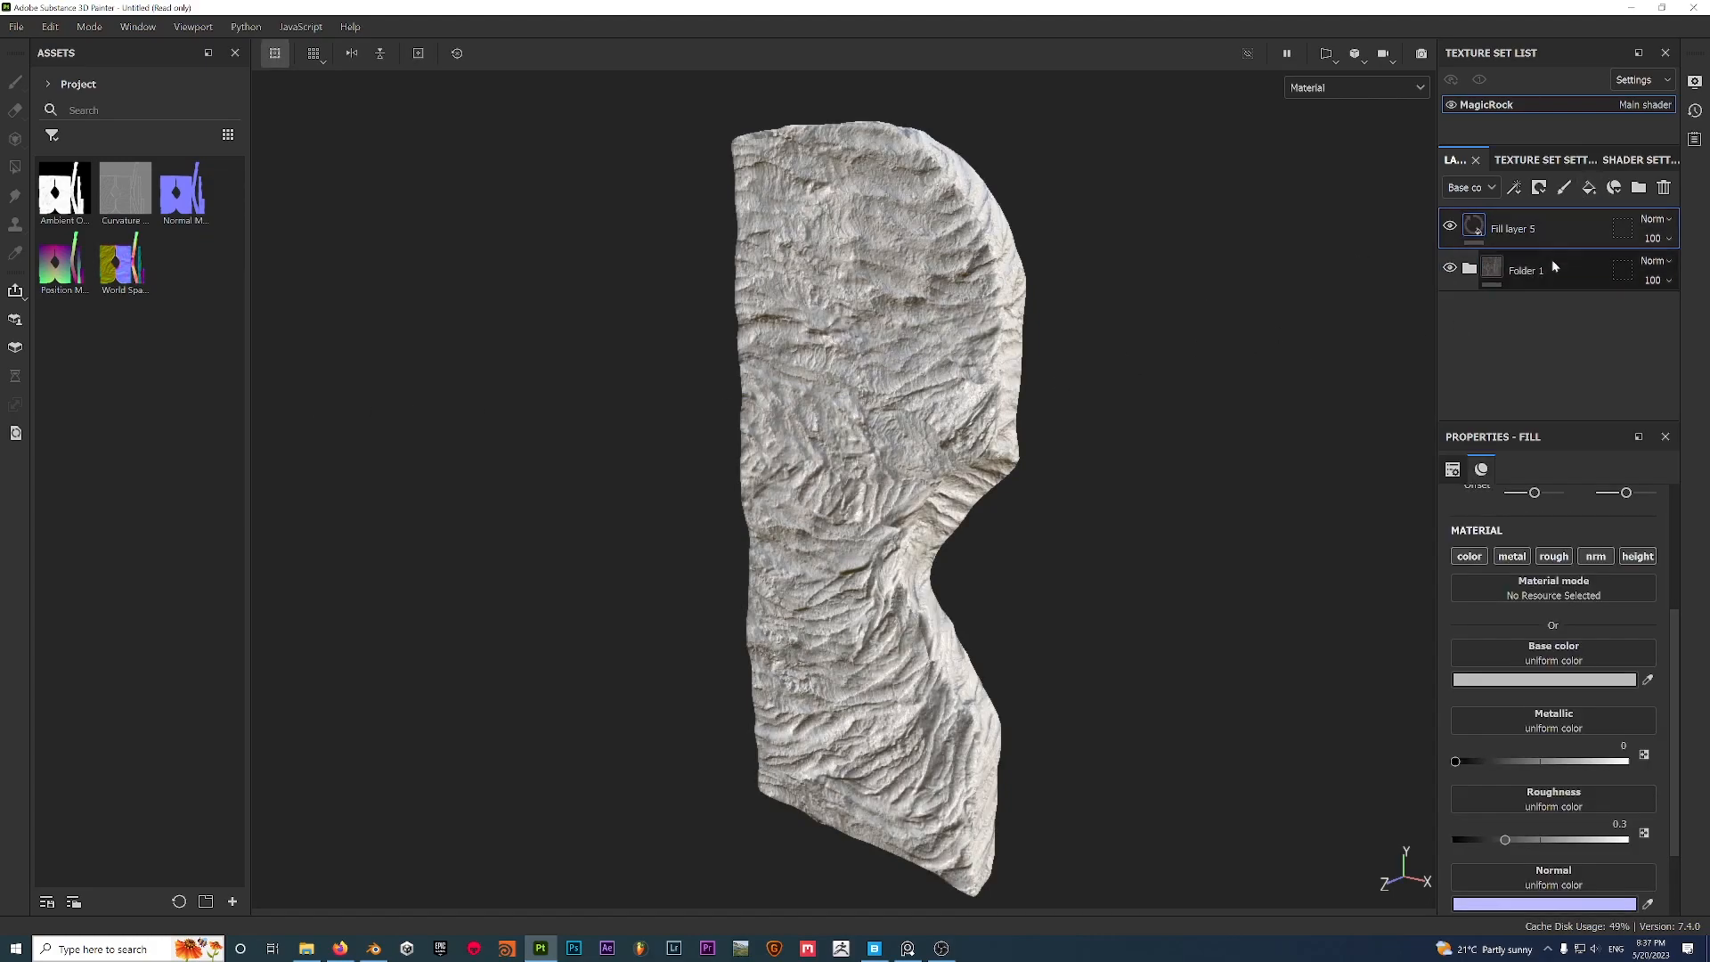
click(1511, 556)
click(1553, 556)
click(1594, 556)
click(1636, 556)
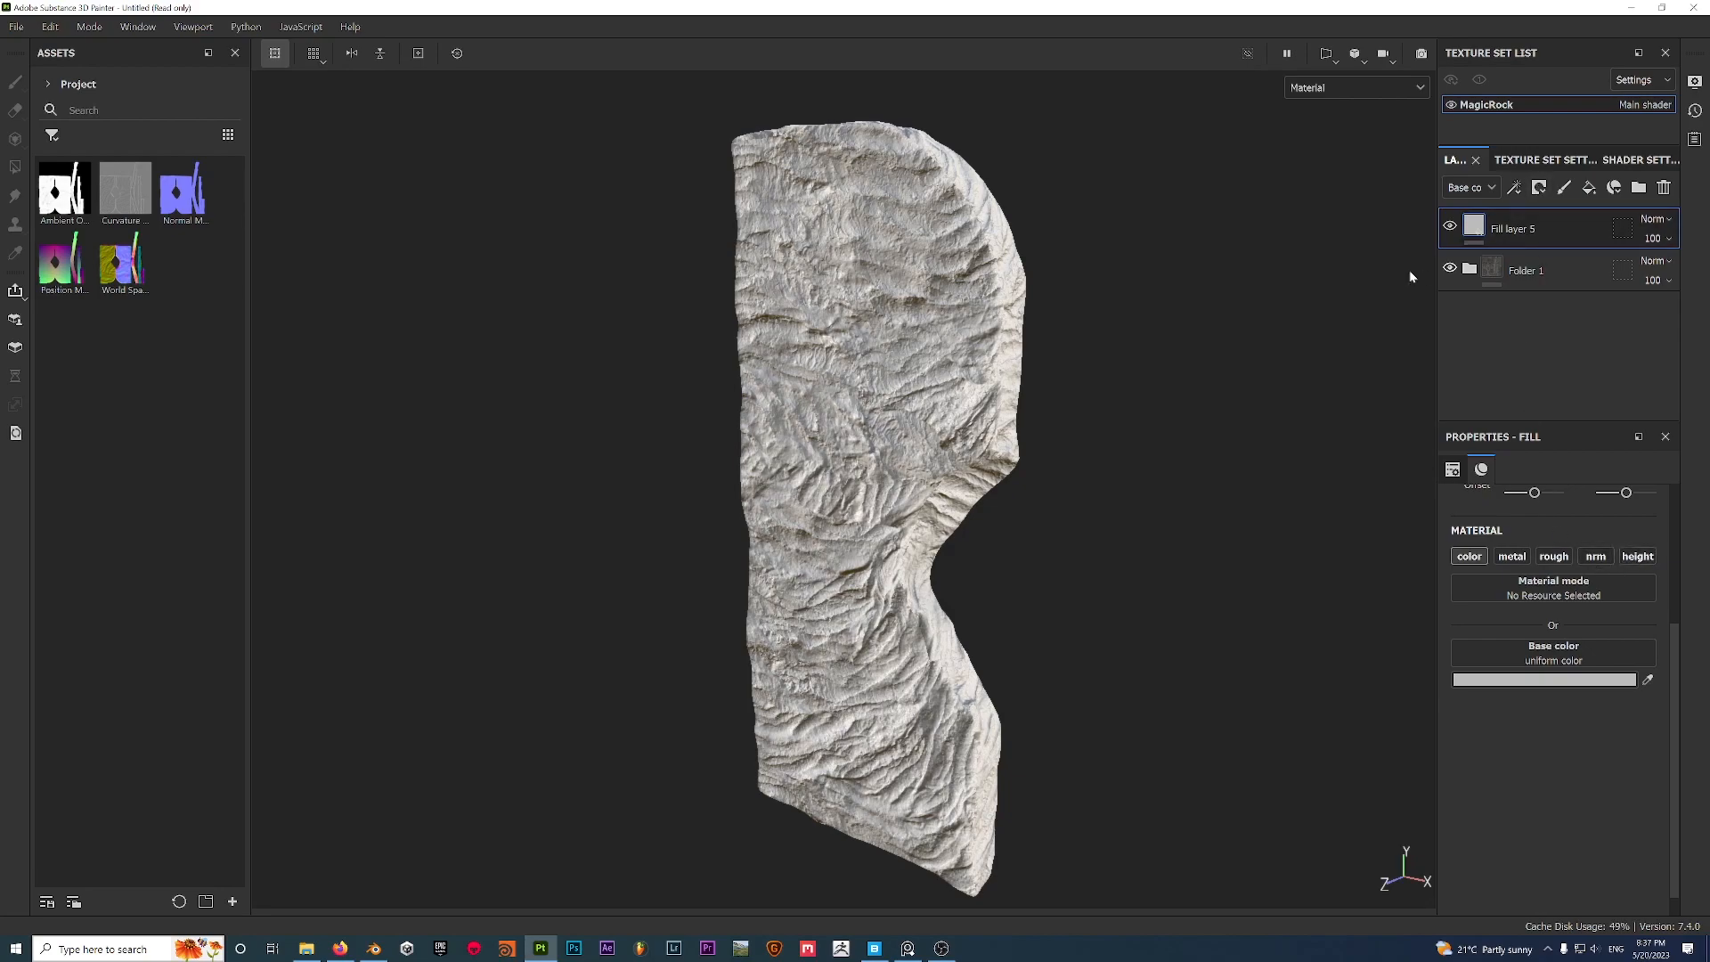
scroll(1122, 520, up, 1)
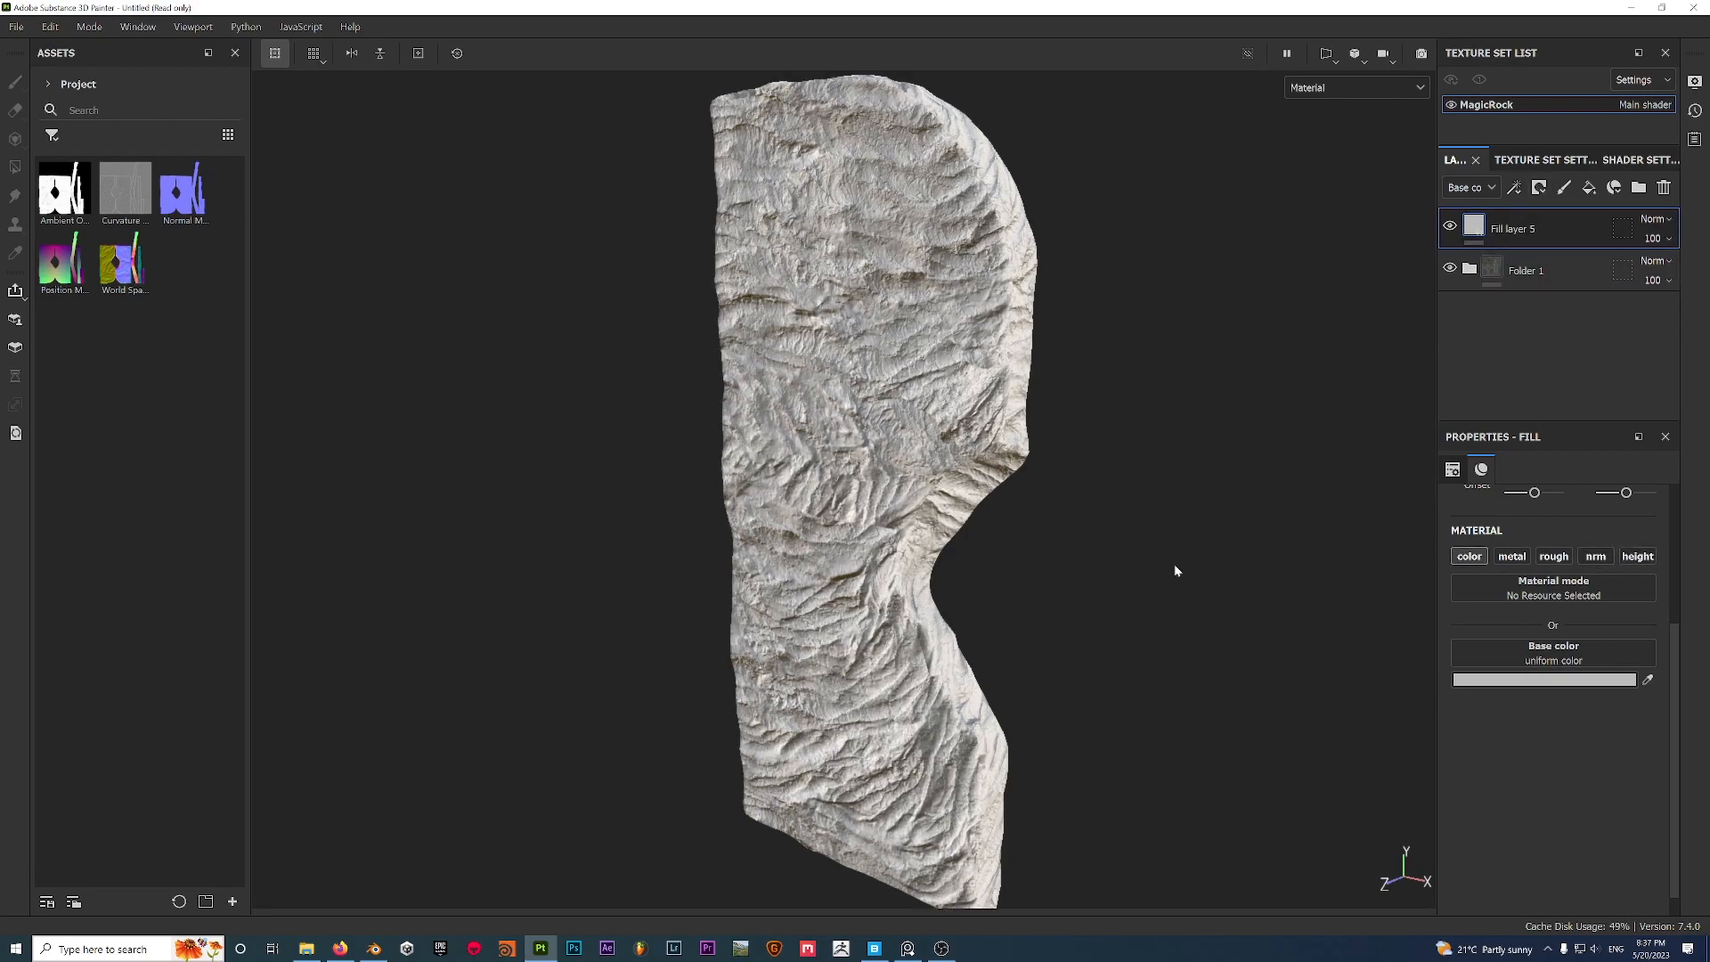
drag(98, 190, 1606, 656)
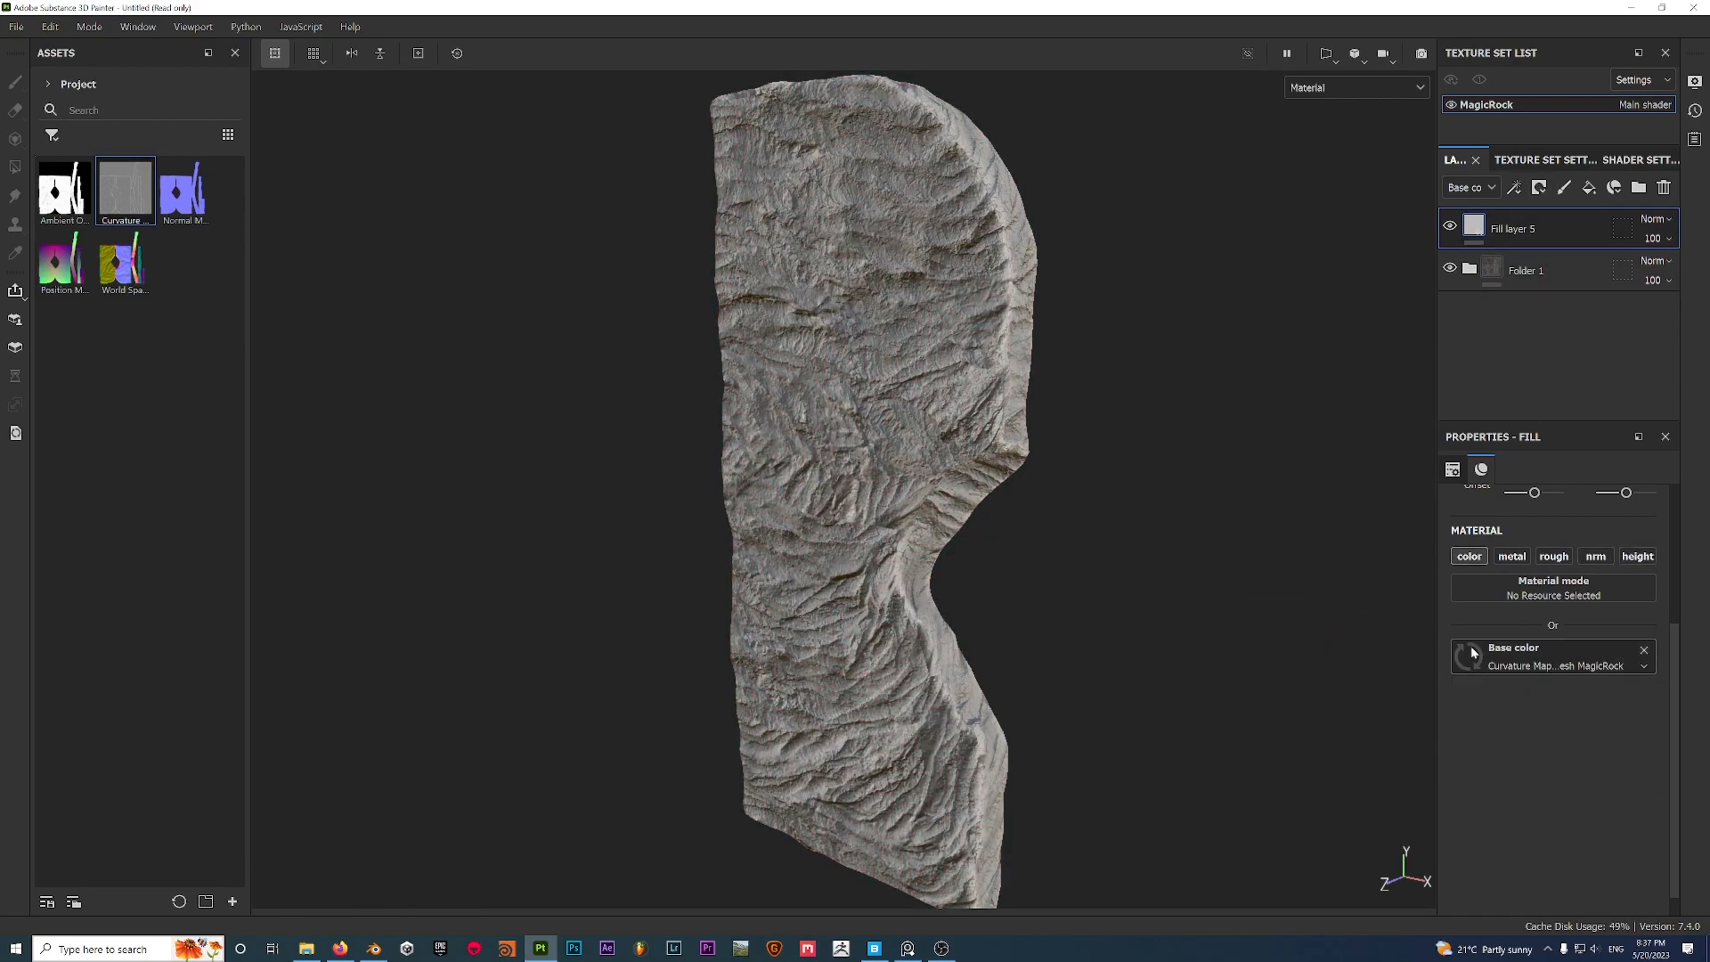
scroll(847, 534, up, 2)
scroll(848, 534, up, 2)
Add Levels to Fill layer 5's base color, hide Folder 1, and set the input levels to 0.24, 0.55 and 0.63 to isolate the edges.
right_click(1567, 230)
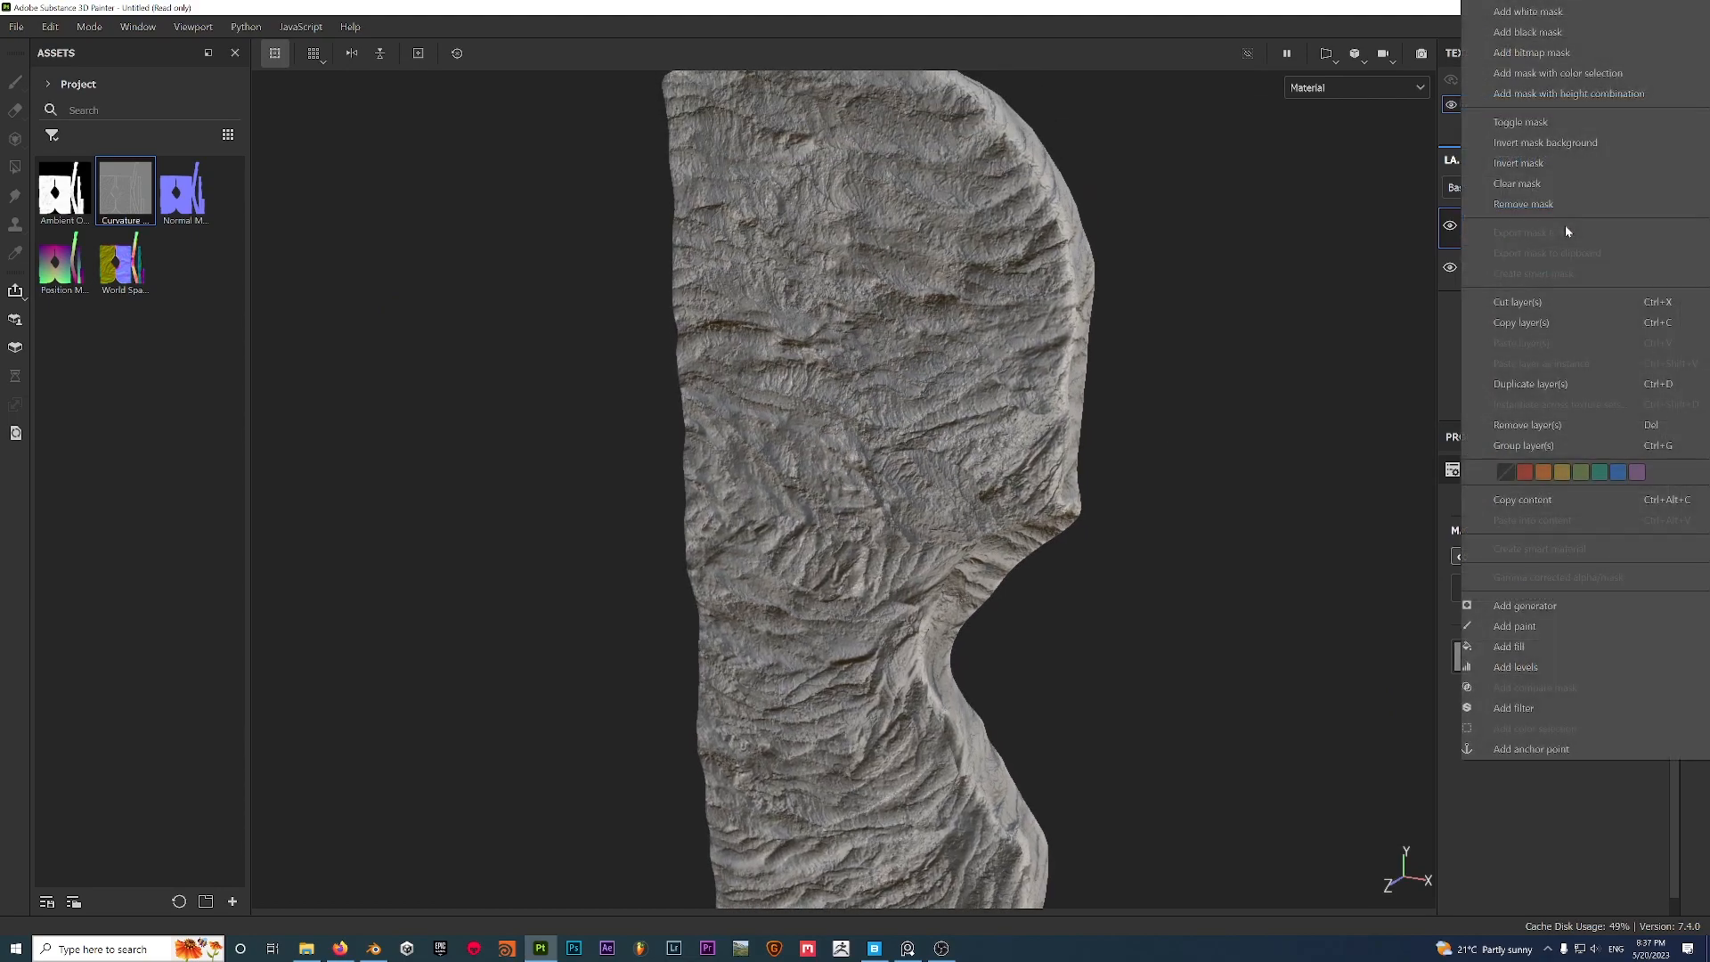
click(1531, 667)
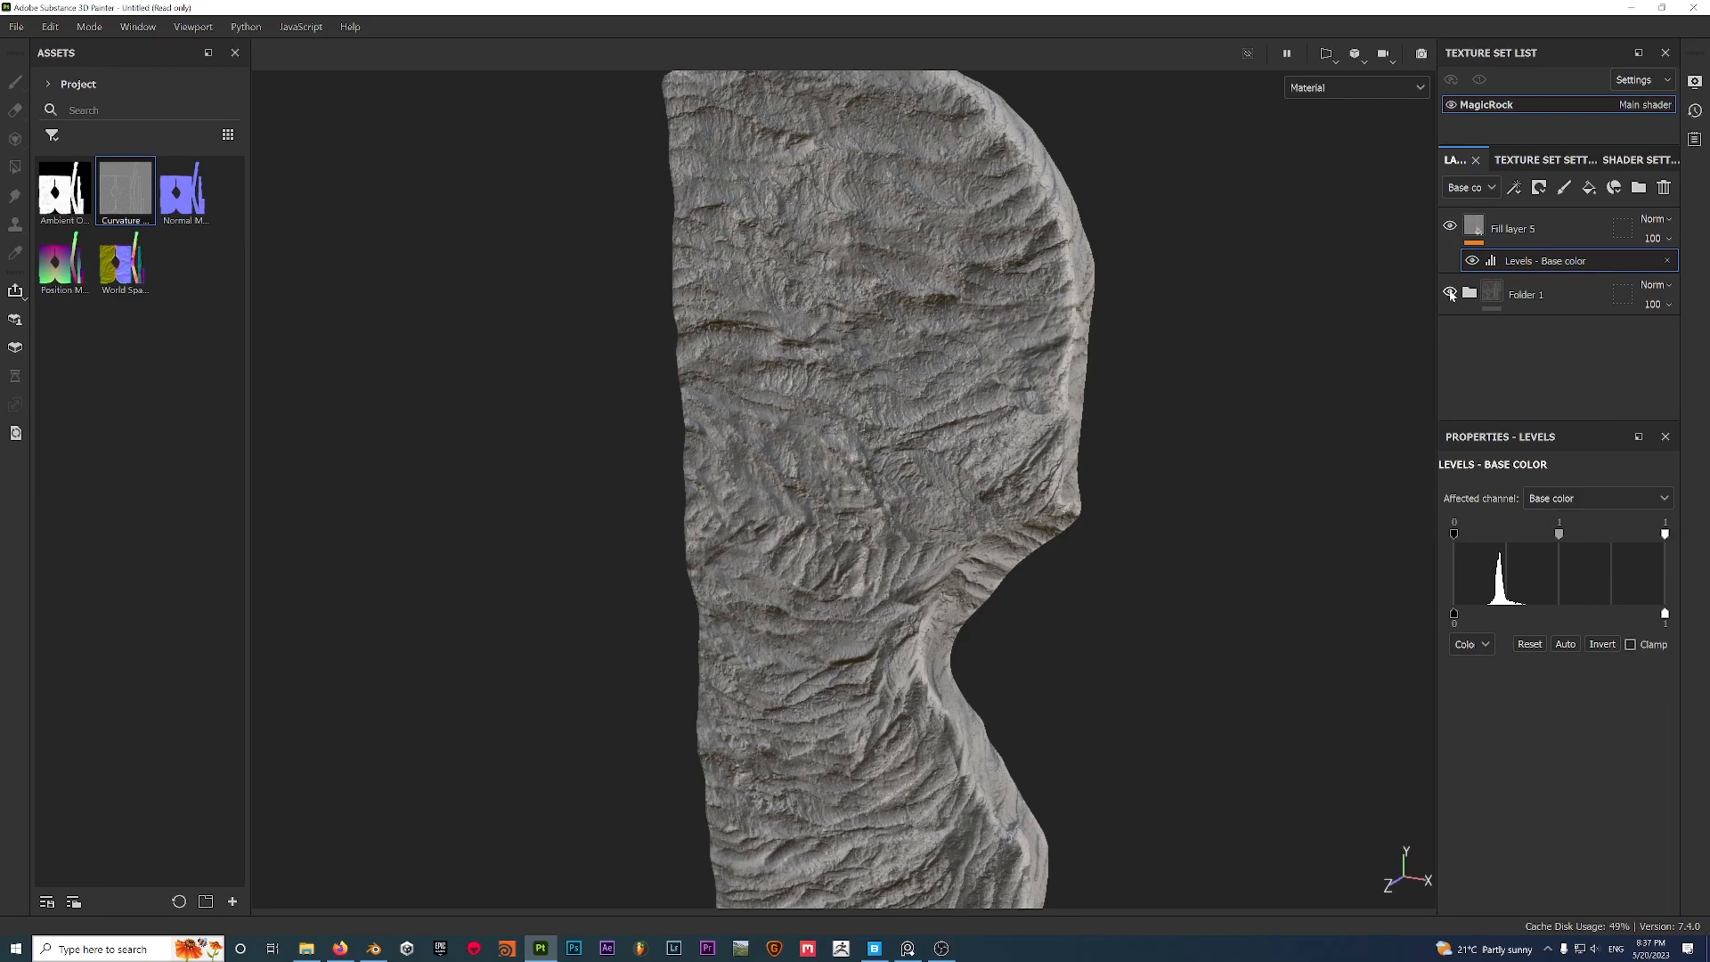
click(1450, 294)
drag(1459, 538, 1501, 538)
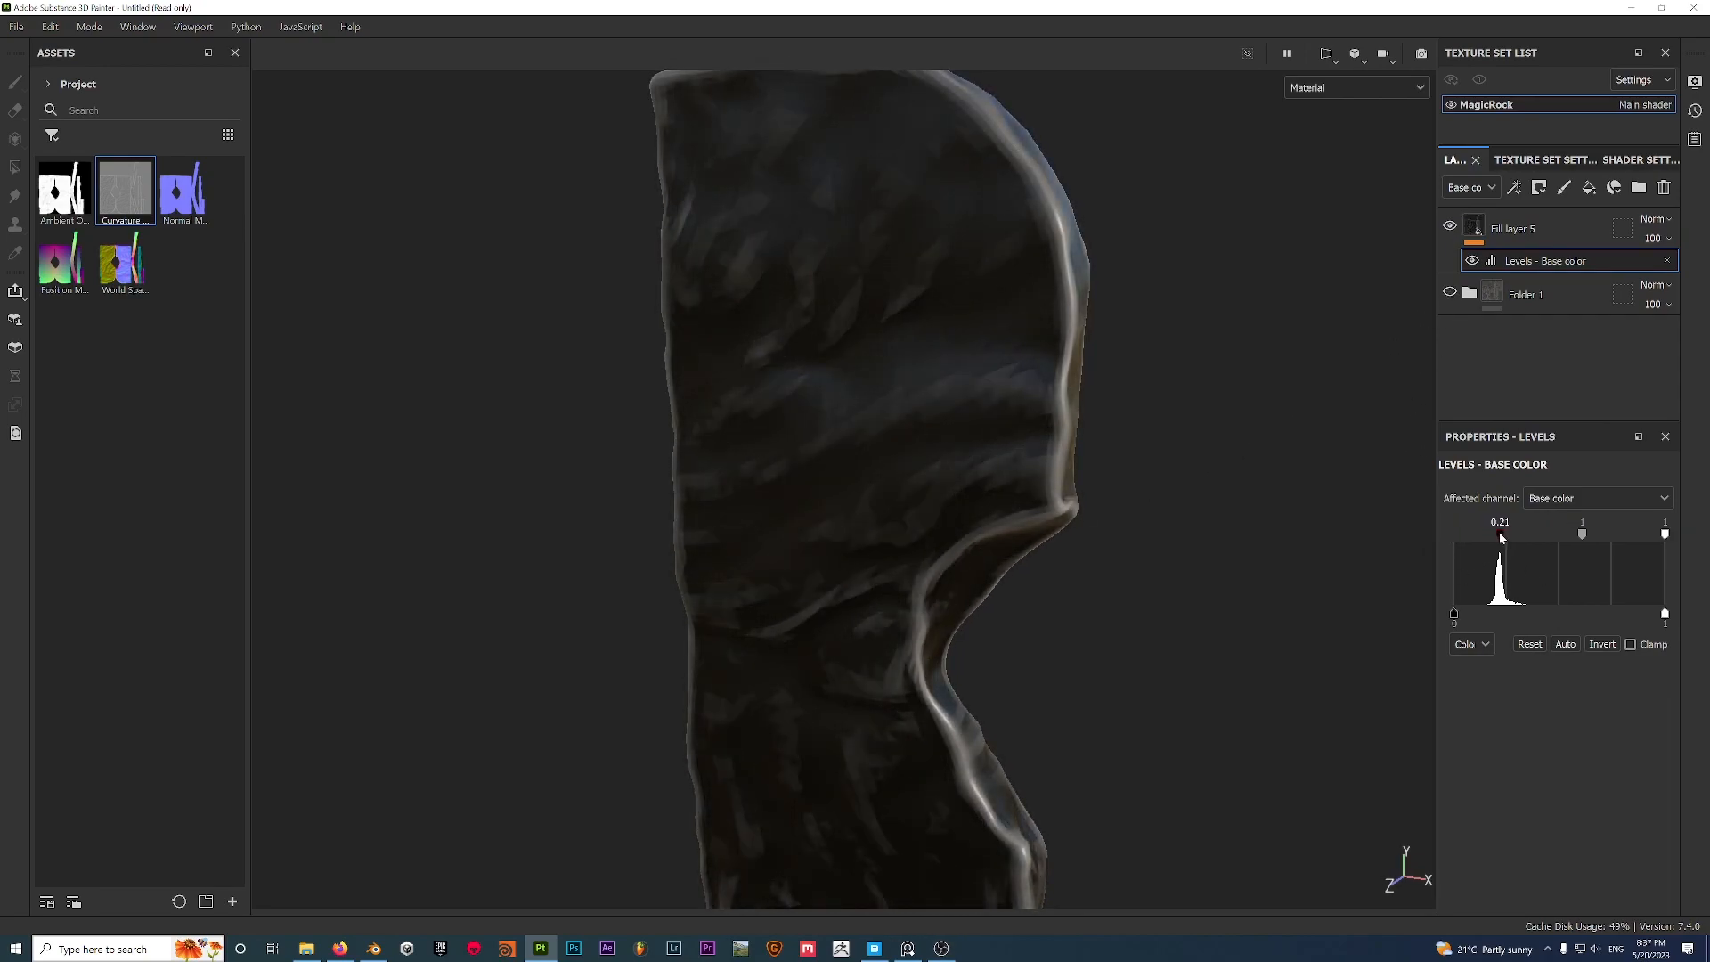
mouse_move(1665, 537)
mouse_down()
mouse_move(1504, 538)
mouse_move(1595, 536)
mouse_move(1525, 537)
mouse_up()
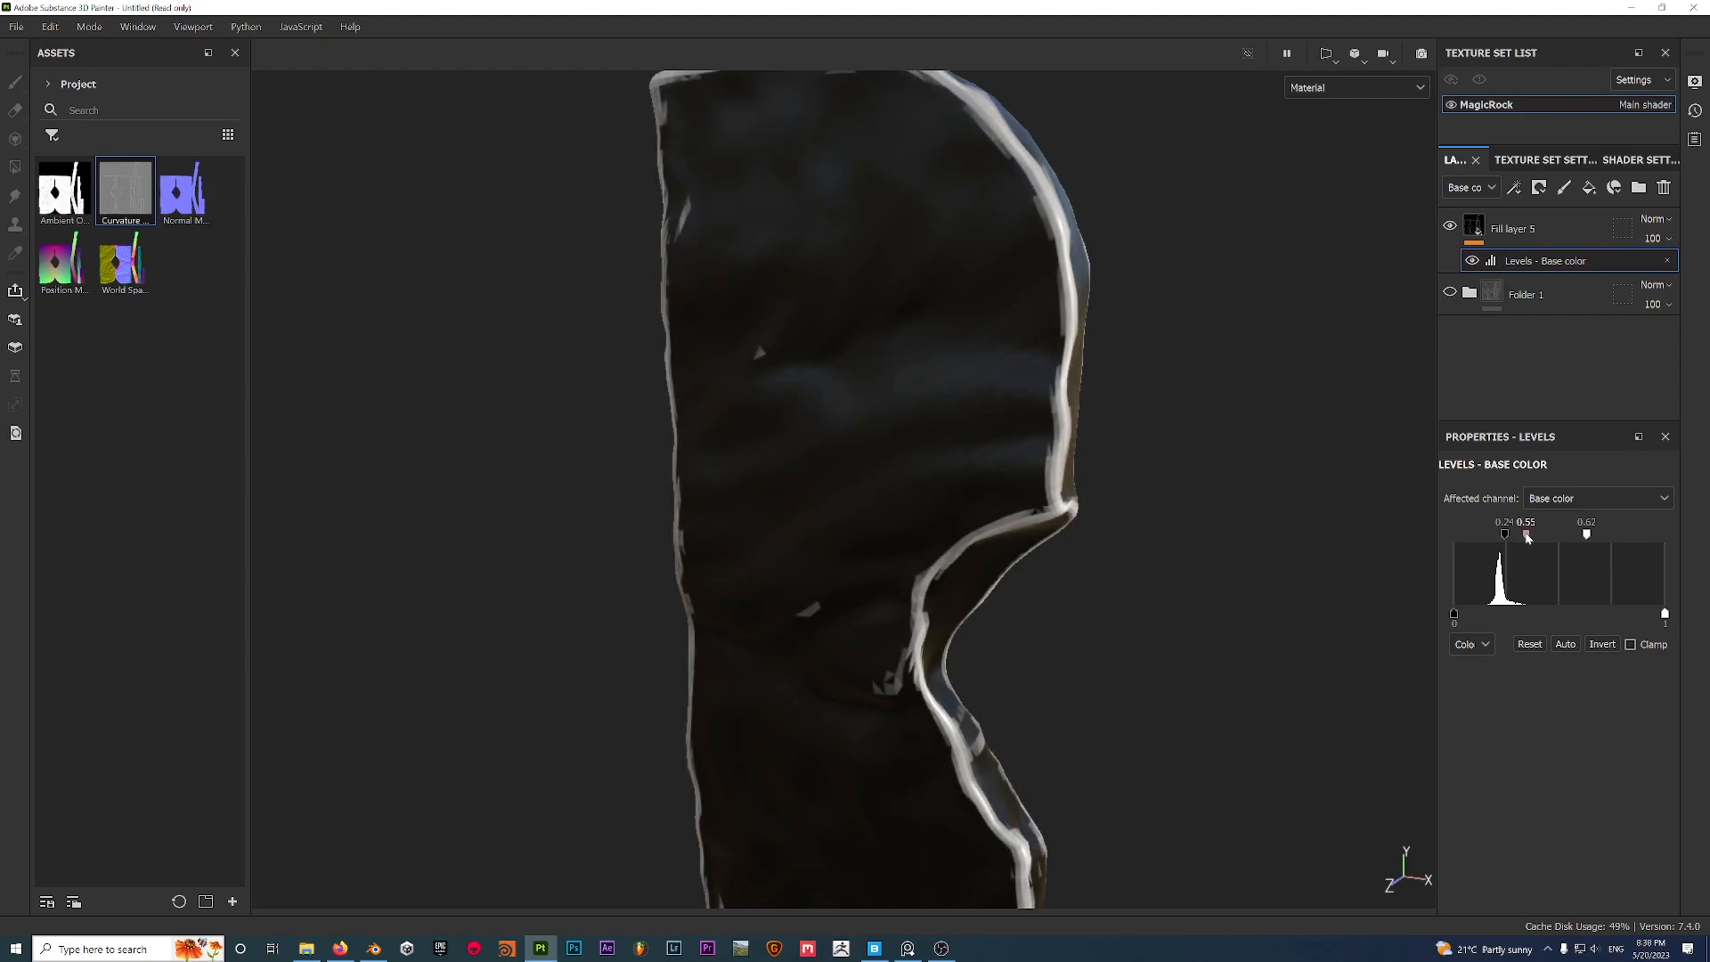
scroll(1053, 514, down, 3)
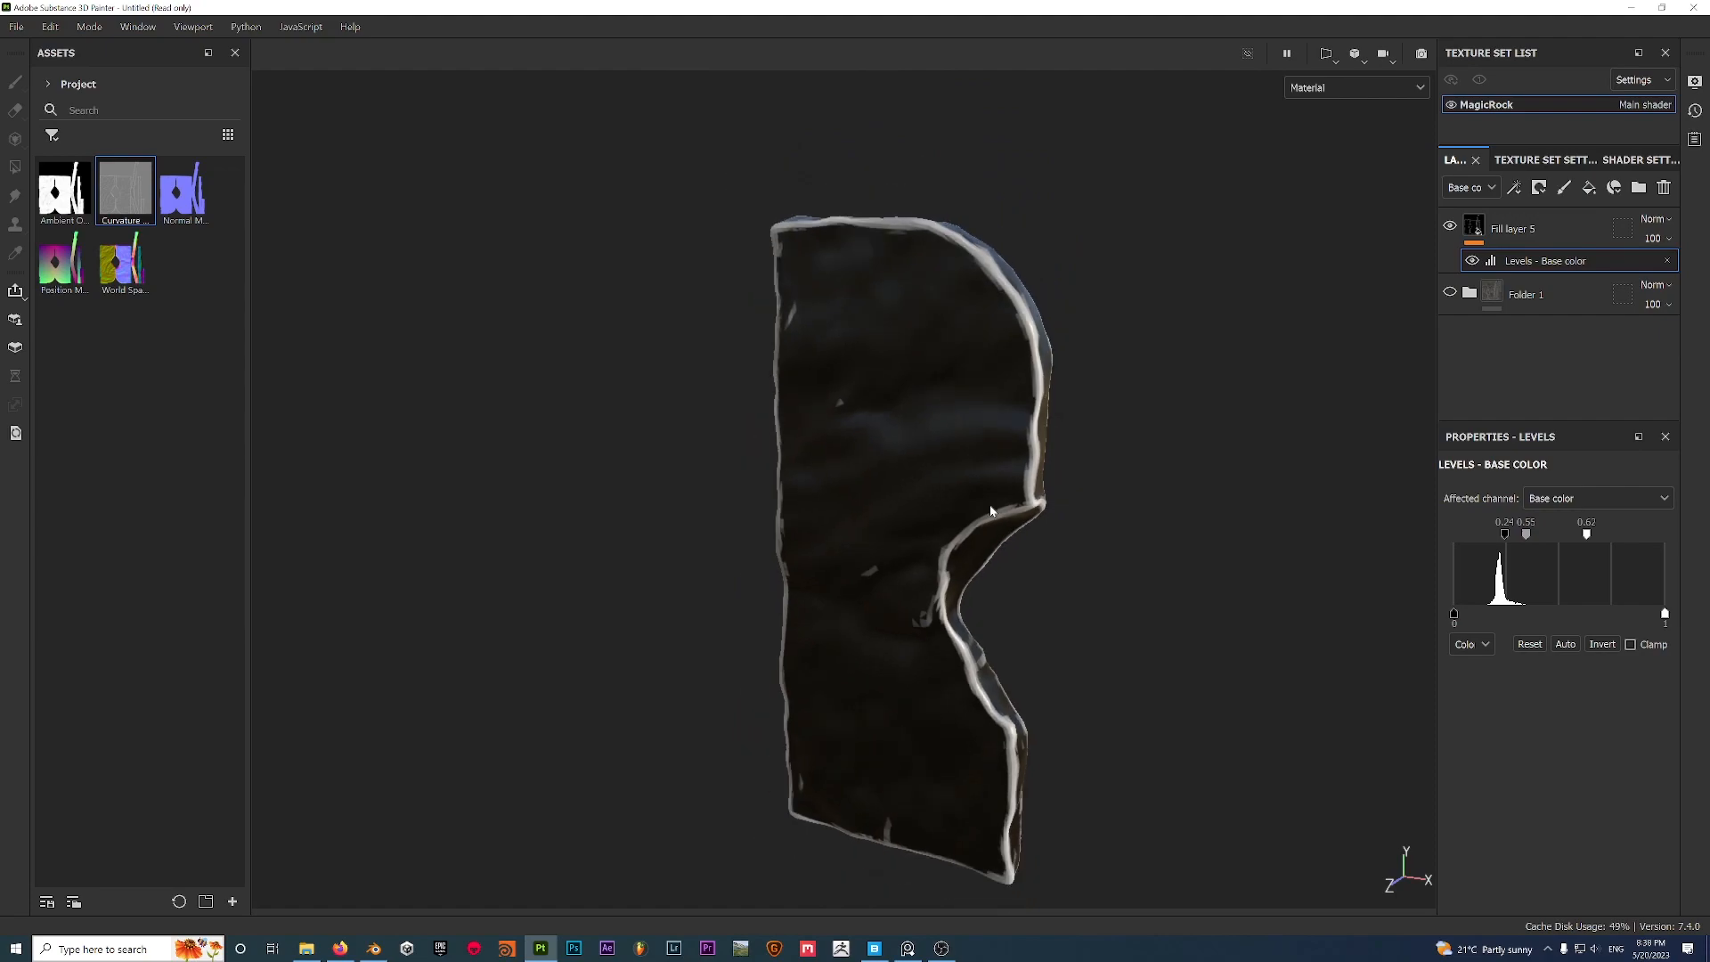
Set Fill layer 5's blending mode to Screen and show Folder 1 again.
click(1567, 232)
scroll(1164, 393, up, 2)
click(1652, 220)
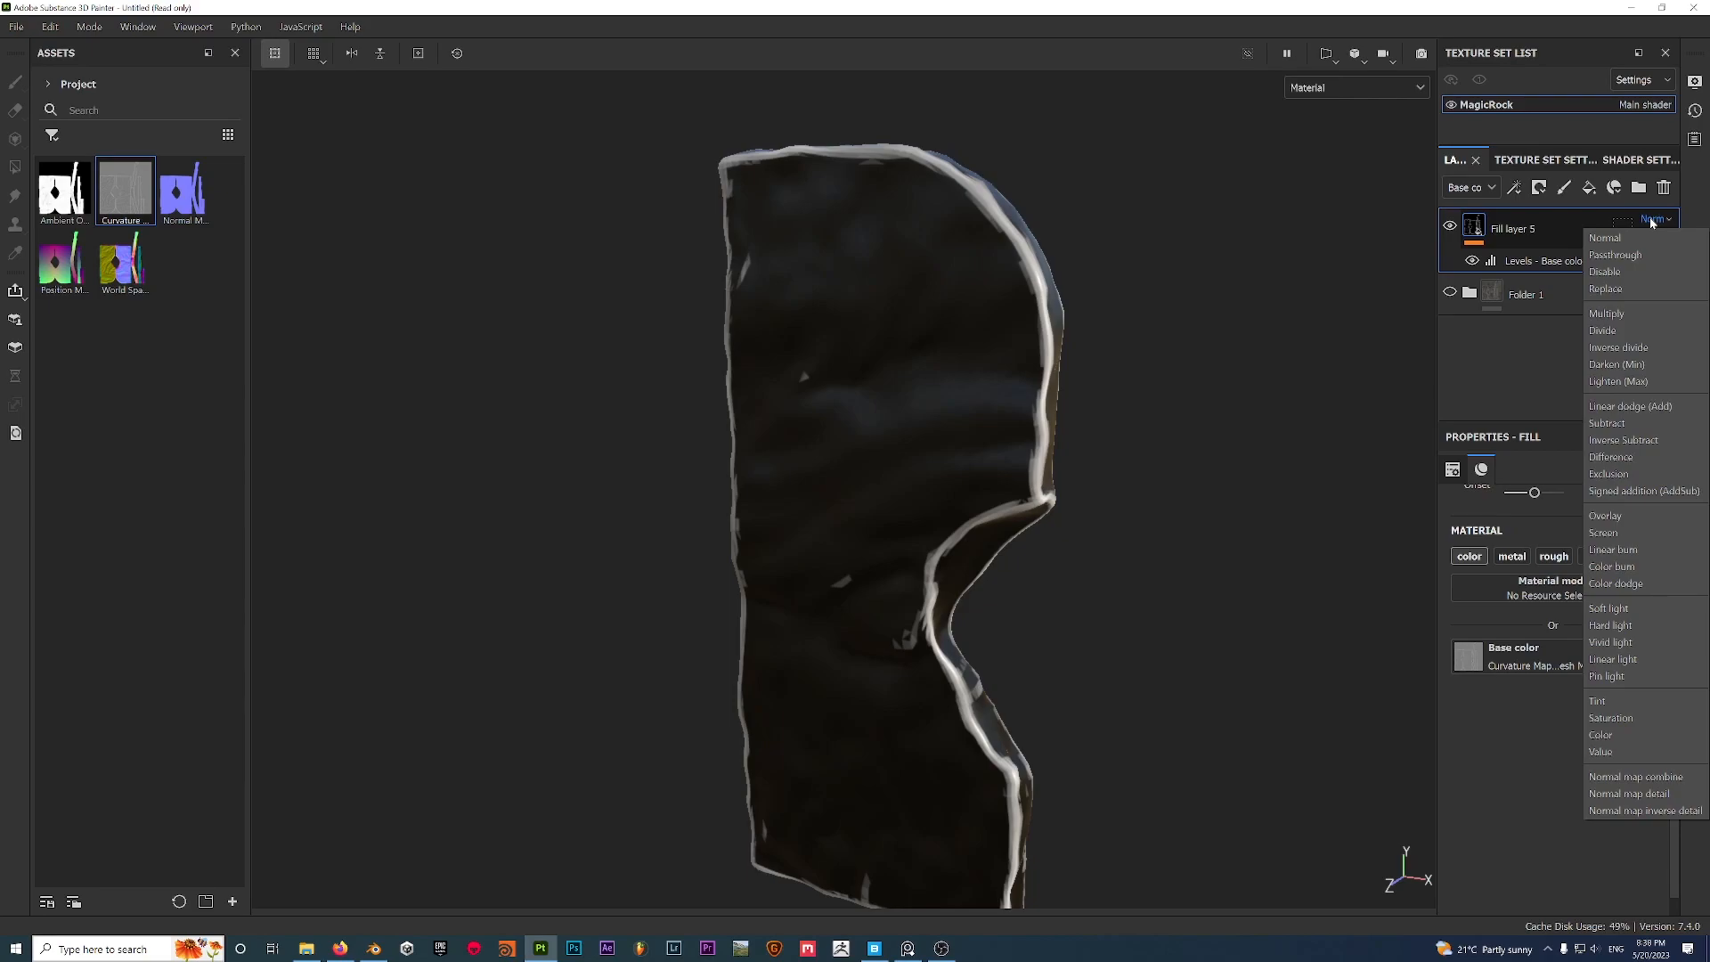
click(1607, 532)
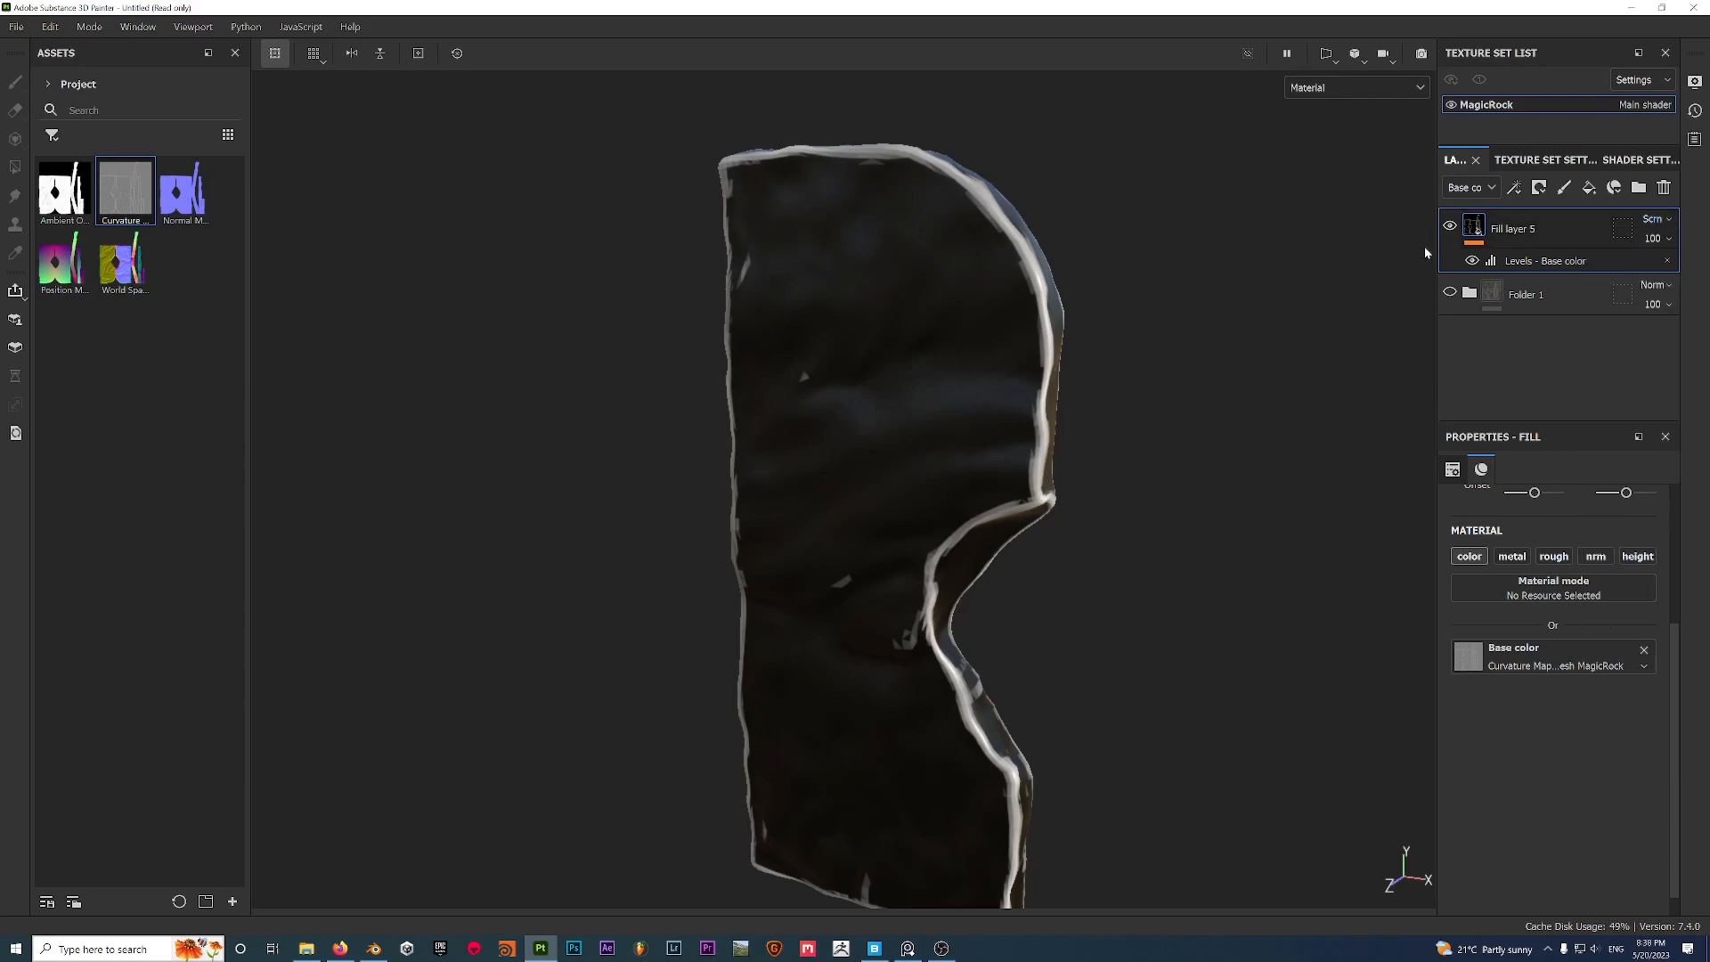
click(1450, 293)
scroll(884, 528, up, 4)
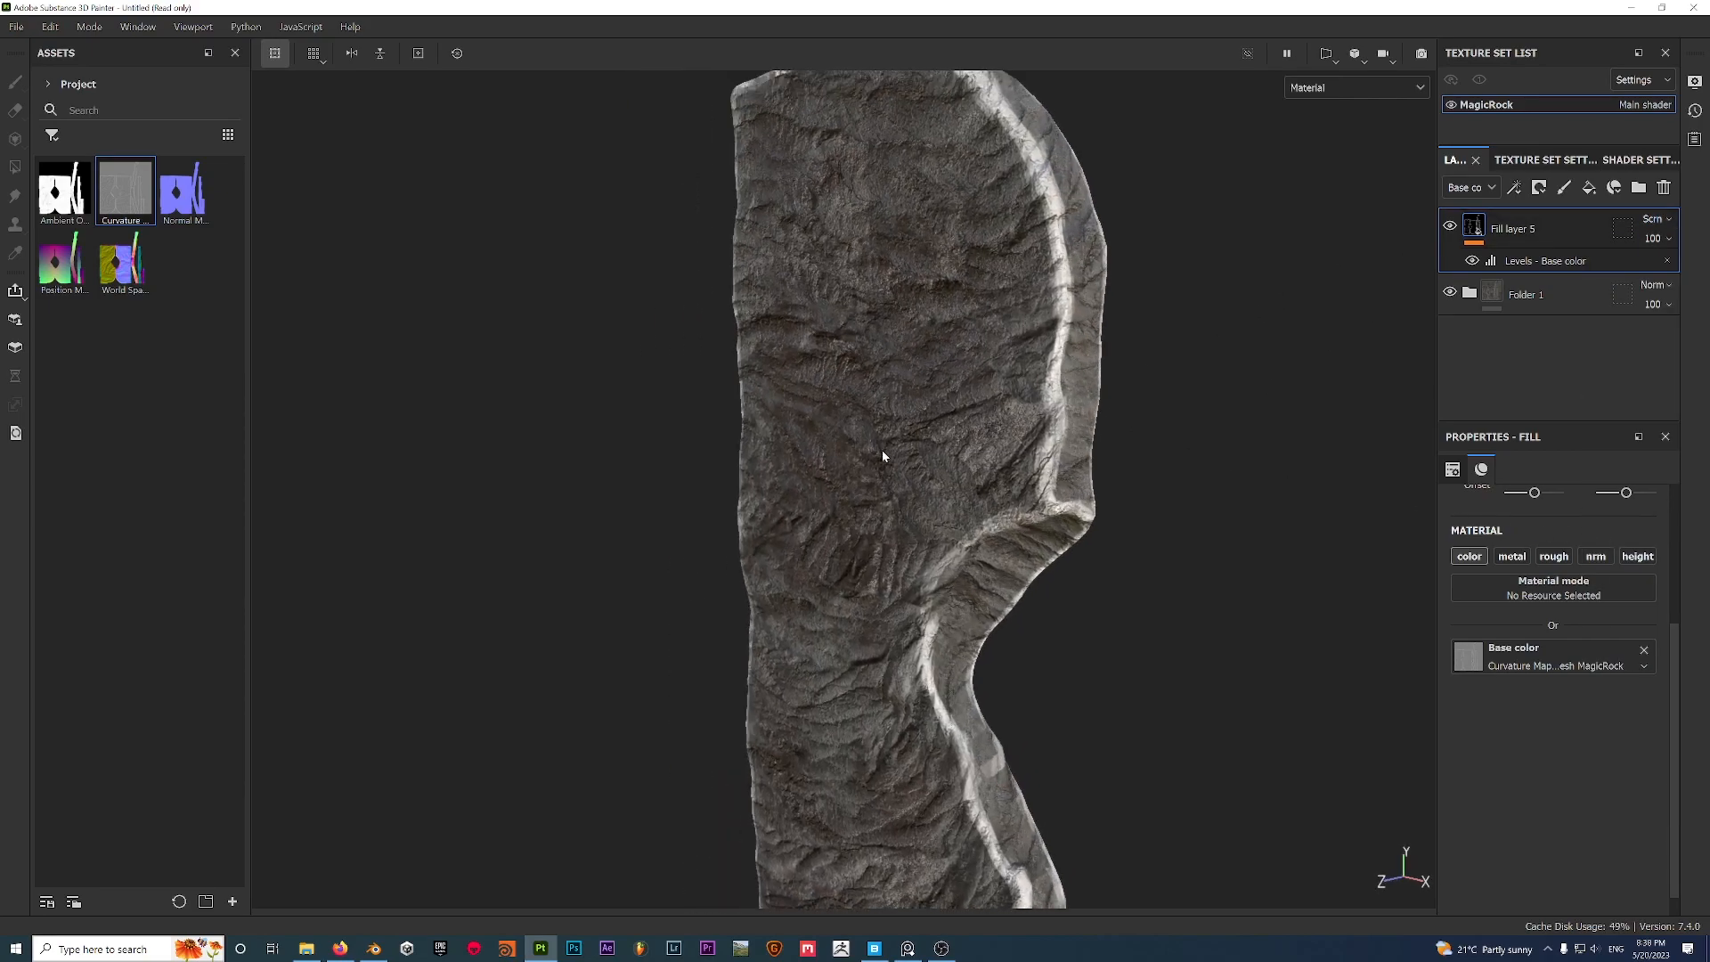
Compare the rock with and without Fill layer 5, and lower that layer's opacity to 8.
click(1450, 228)
click(1450, 228)
click(1450, 228)
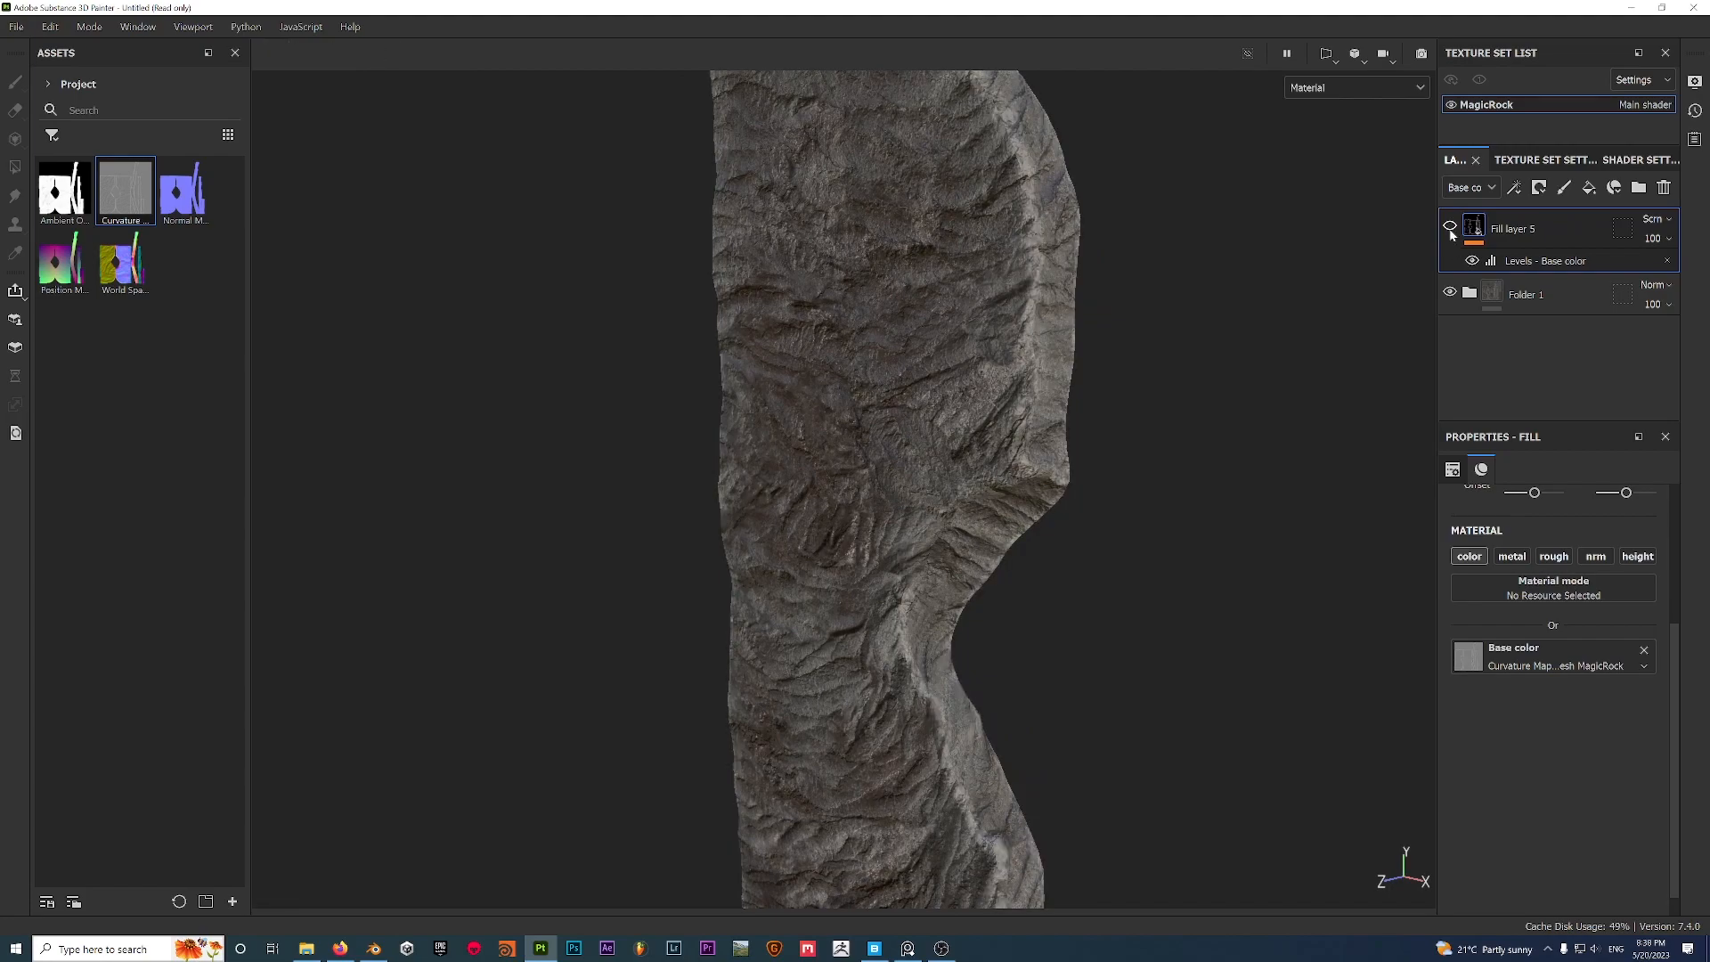
click(1450, 228)
click(1450, 228)
click(1450, 228)
scroll(970, 383, down, 1)
click(1654, 237)
drag(1700, 271, 1616, 274)
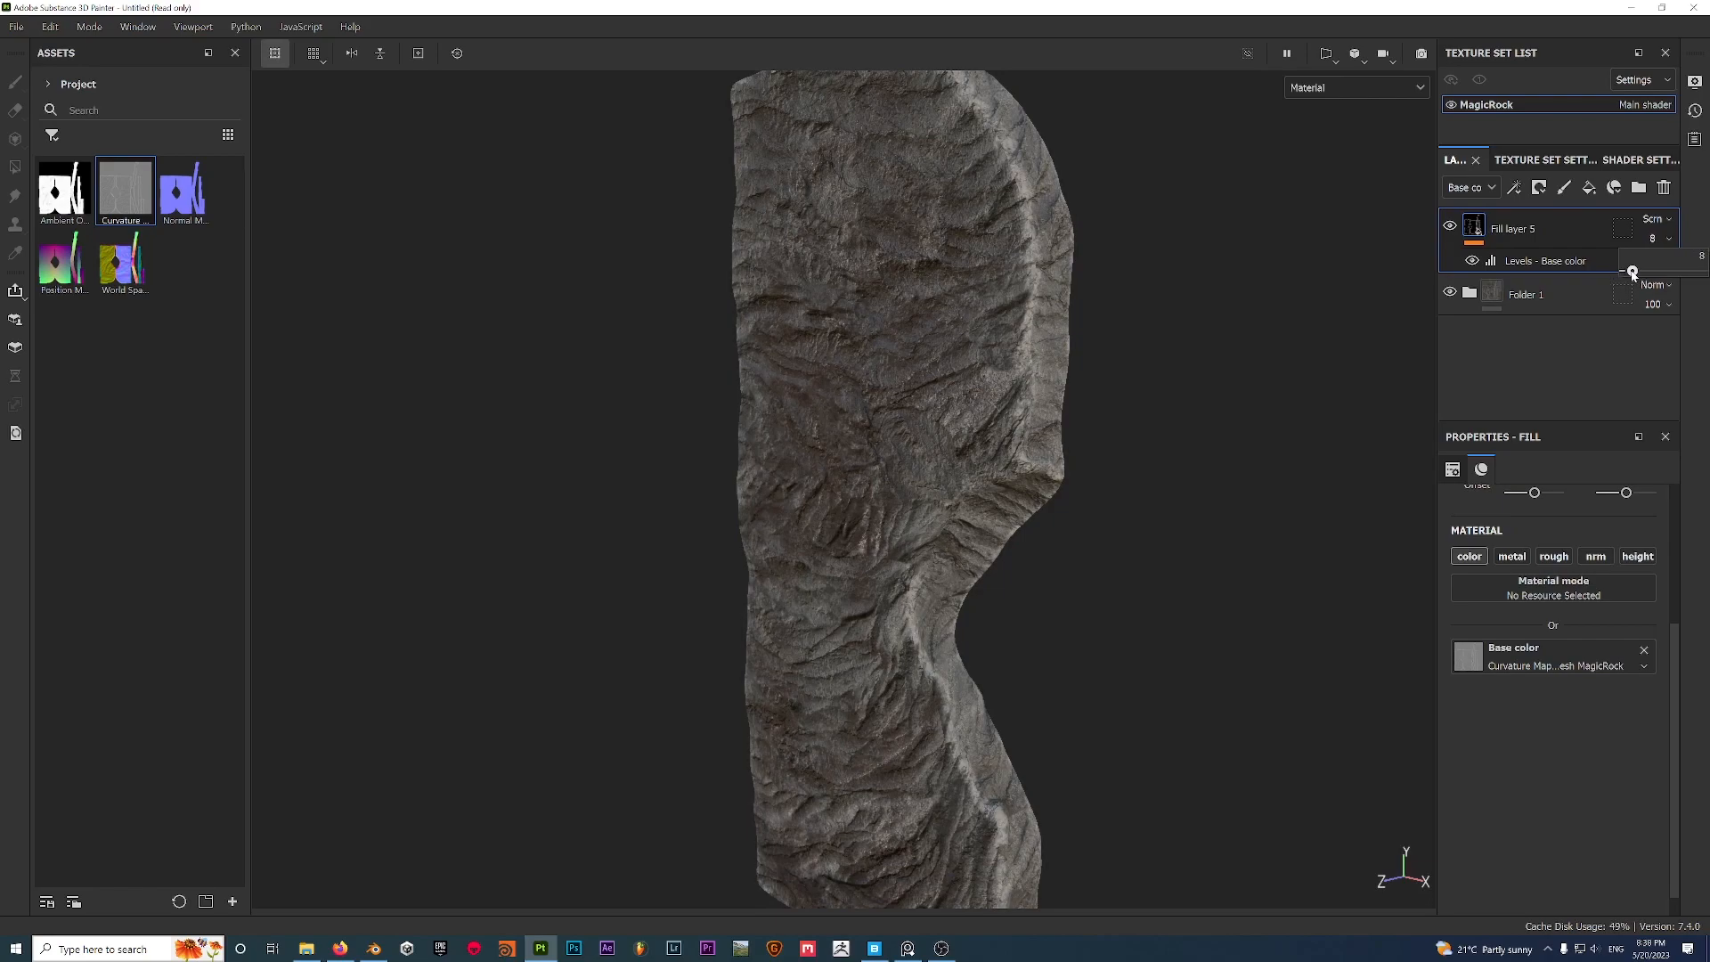
alt+drag(695, 484, 916, 493)
alt+right_drag(916, 493, 805, 362)
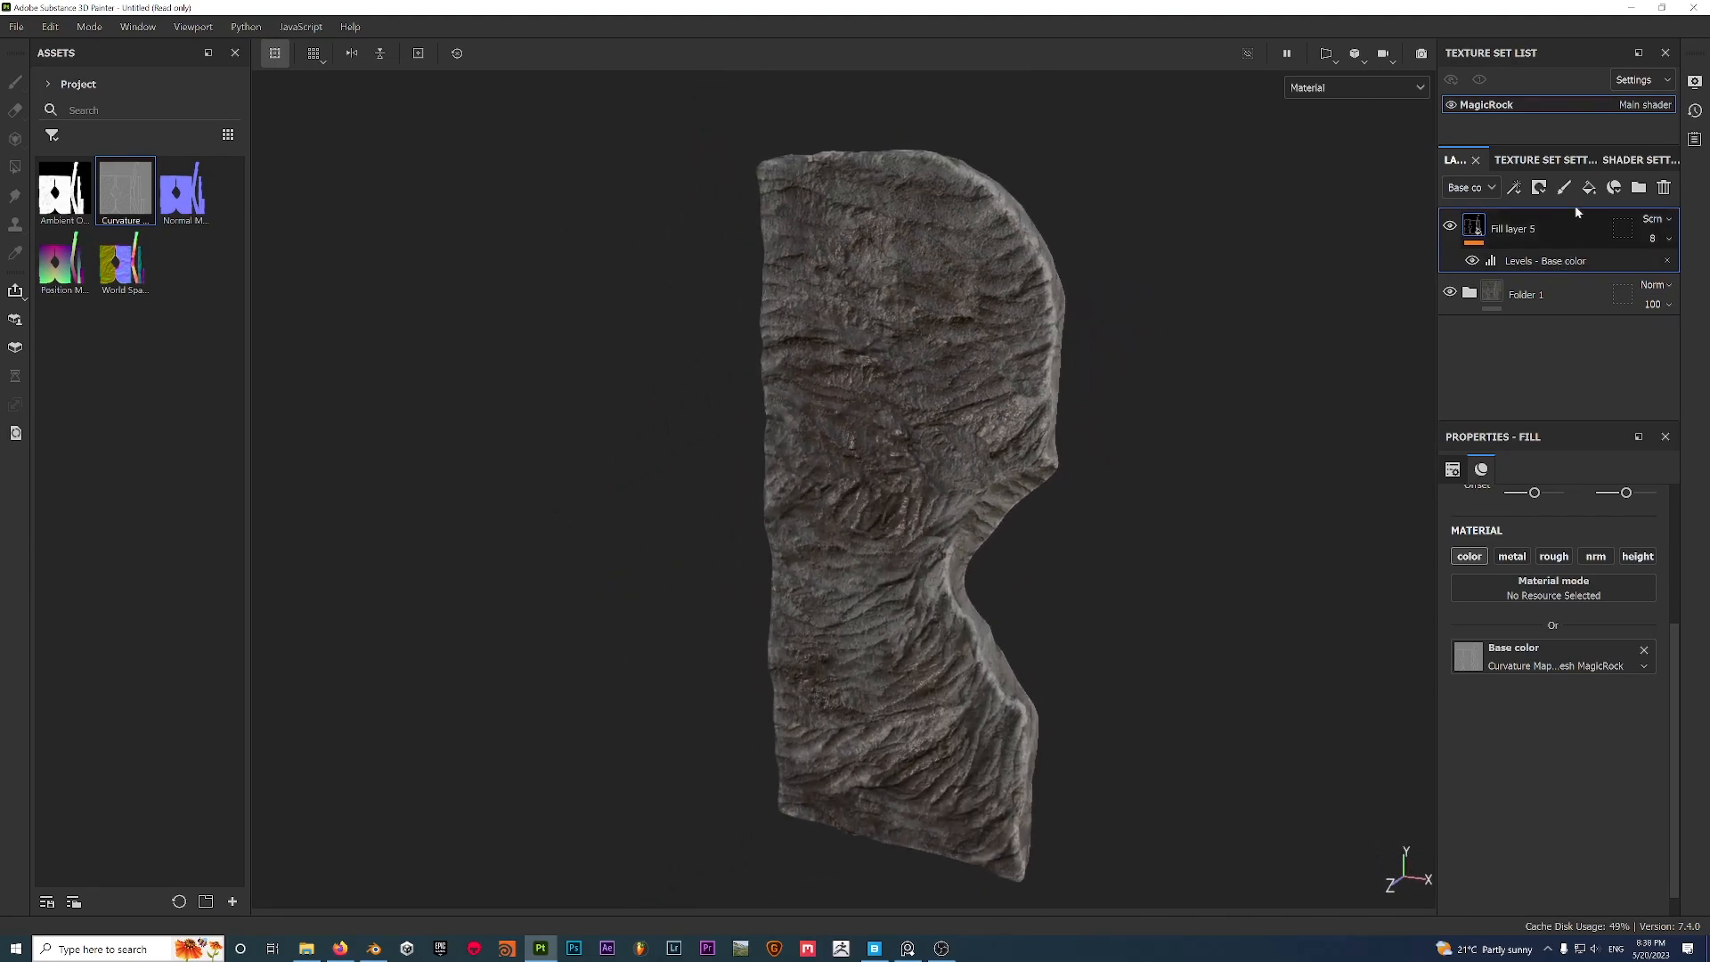
Add a color-only fill layer on top with the baked Ambient Occlusion map as base color, and hide the layers below it.
click(1587, 190)
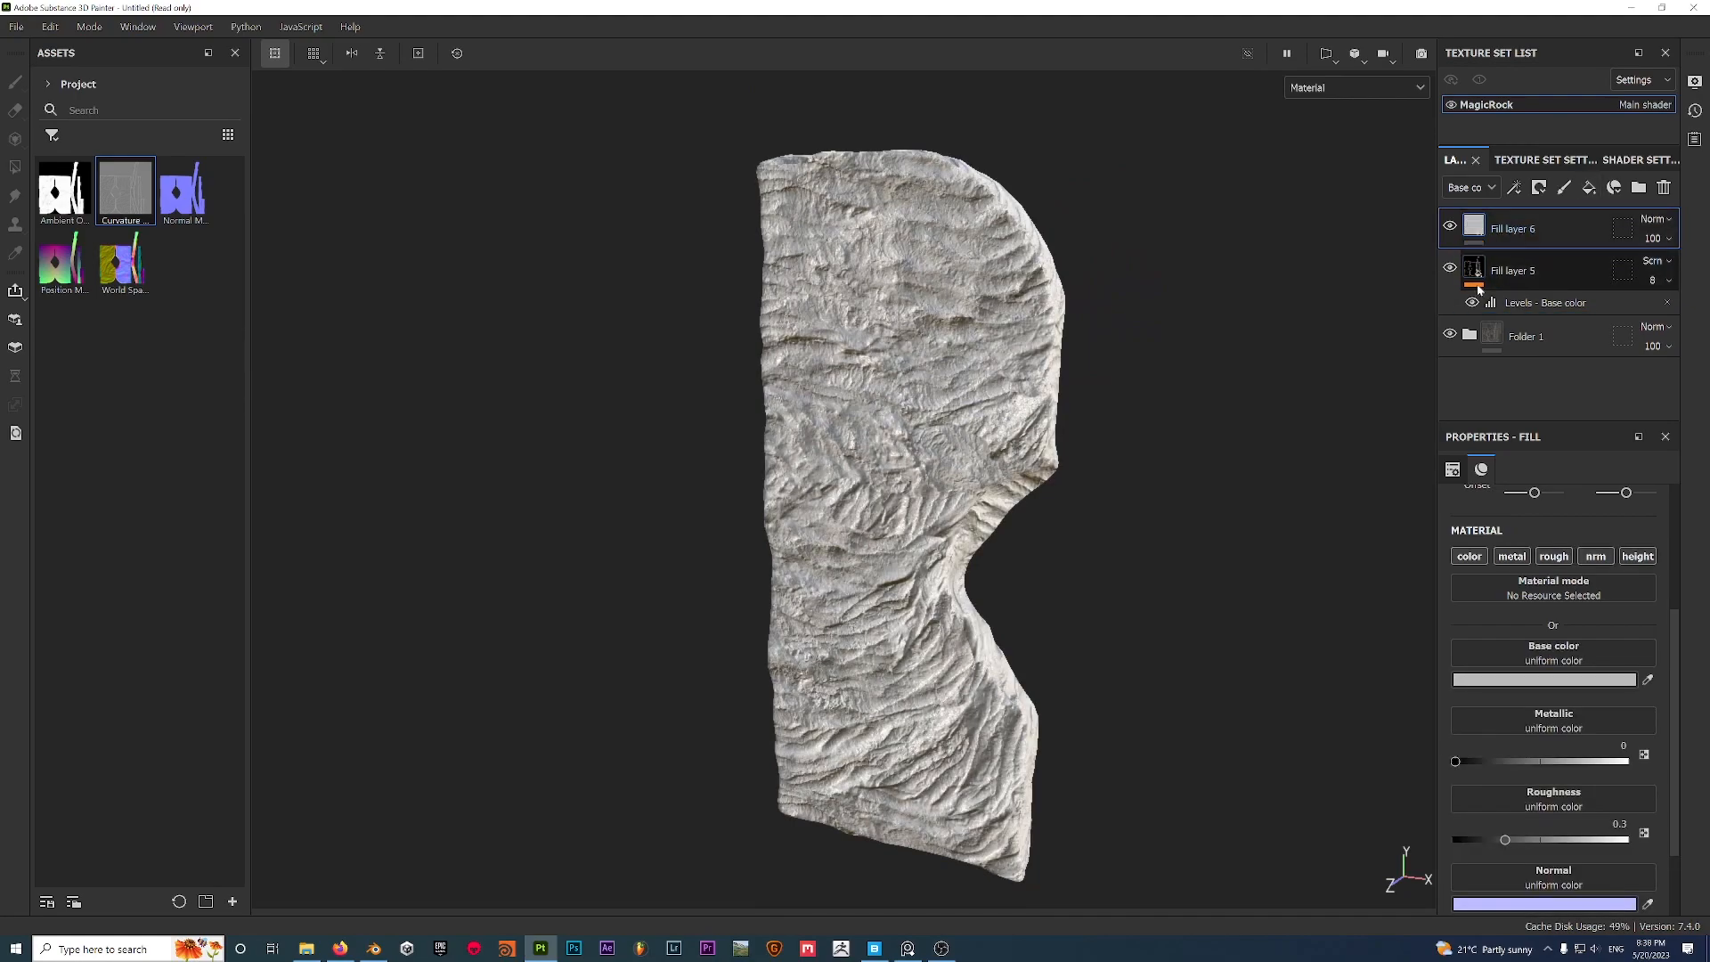
click(1511, 556)
click(1553, 556)
click(1596, 556)
click(1636, 555)
drag(62, 188, 1579, 659)
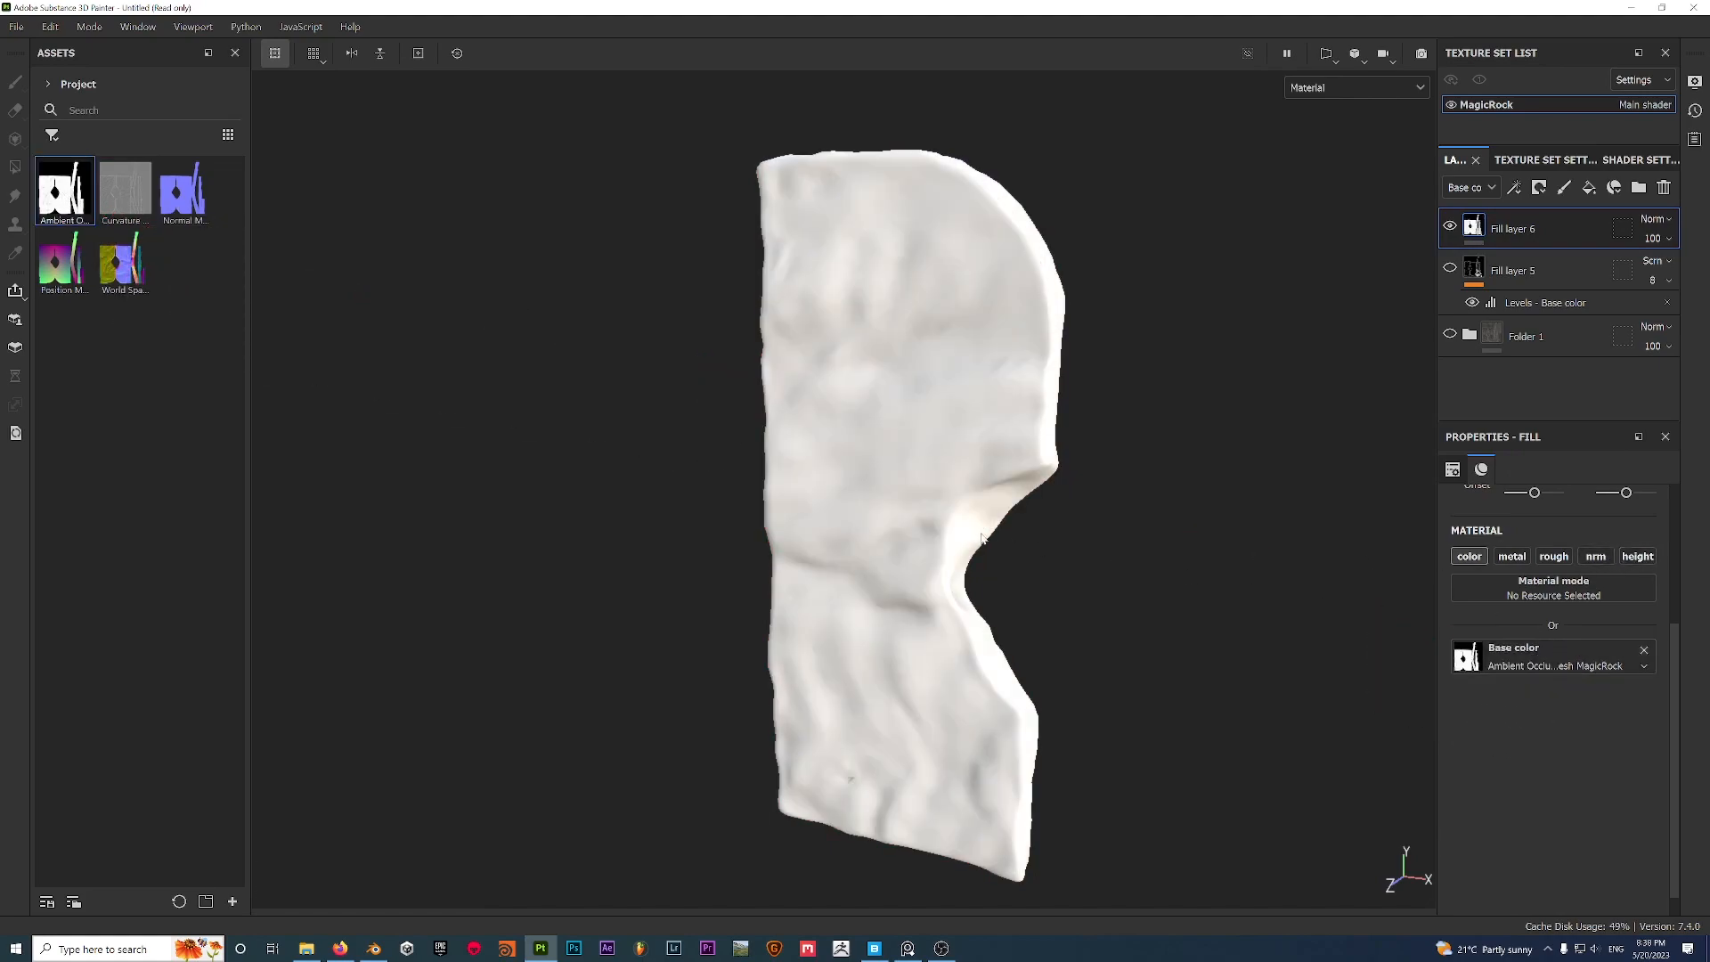
scroll(983, 538, up, 1)
right_click(1558, 230)
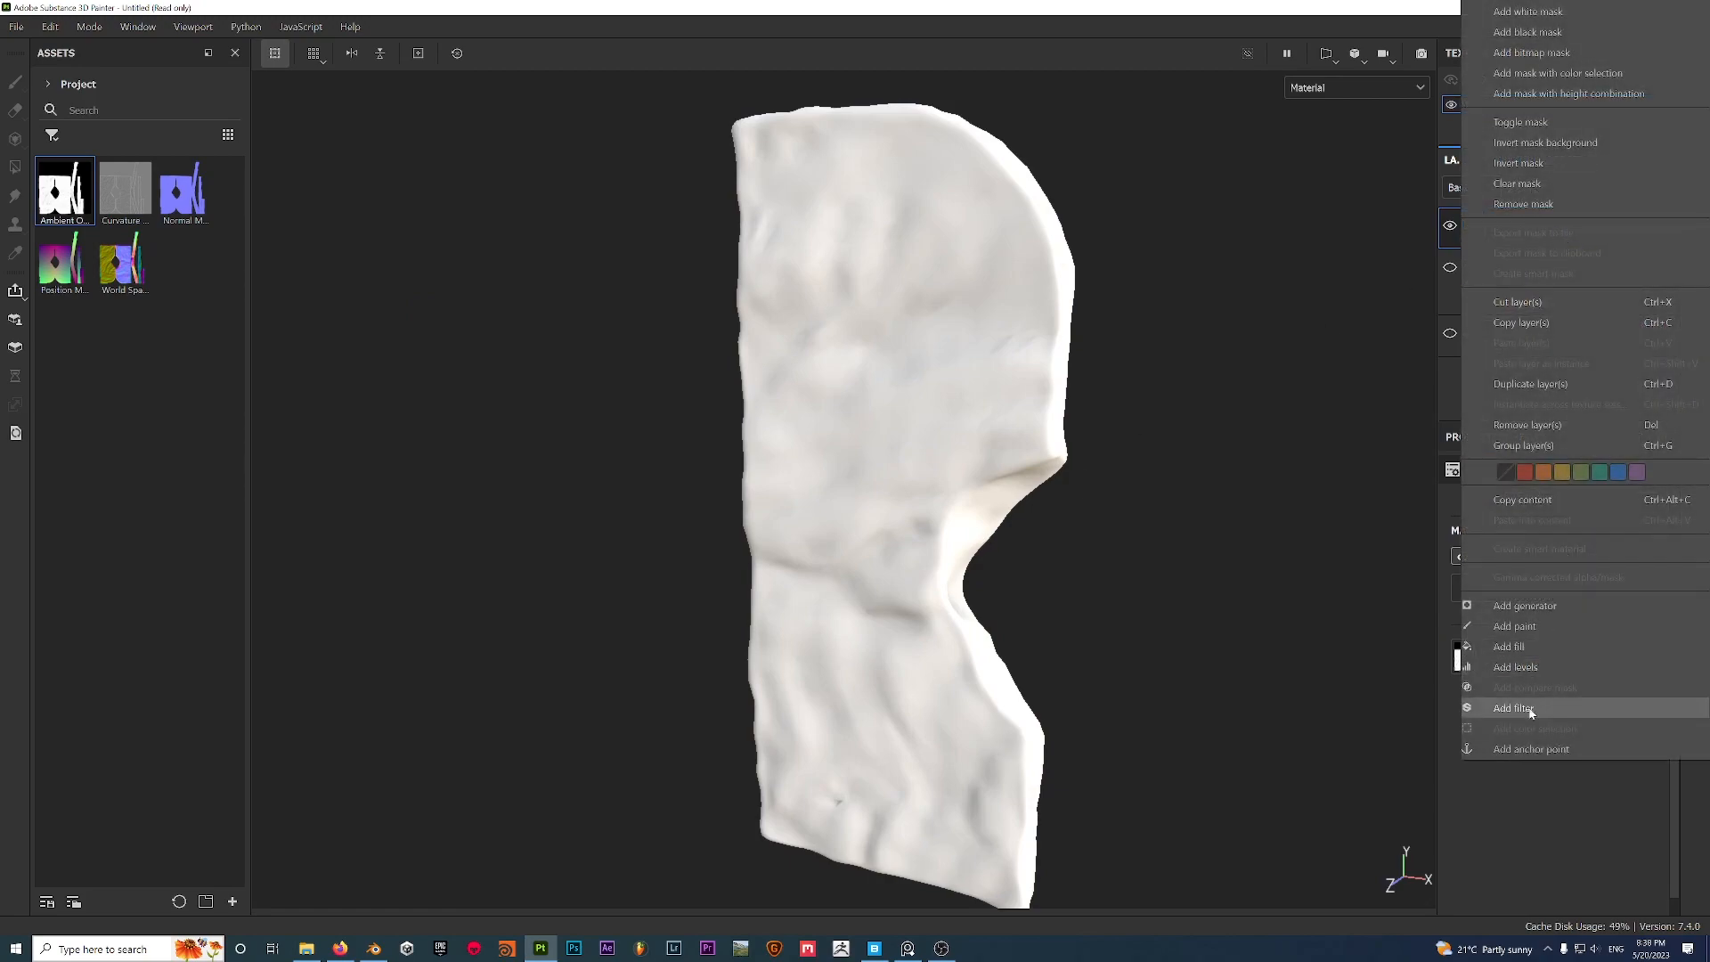
click(1514, 708)
click(1554, 525)
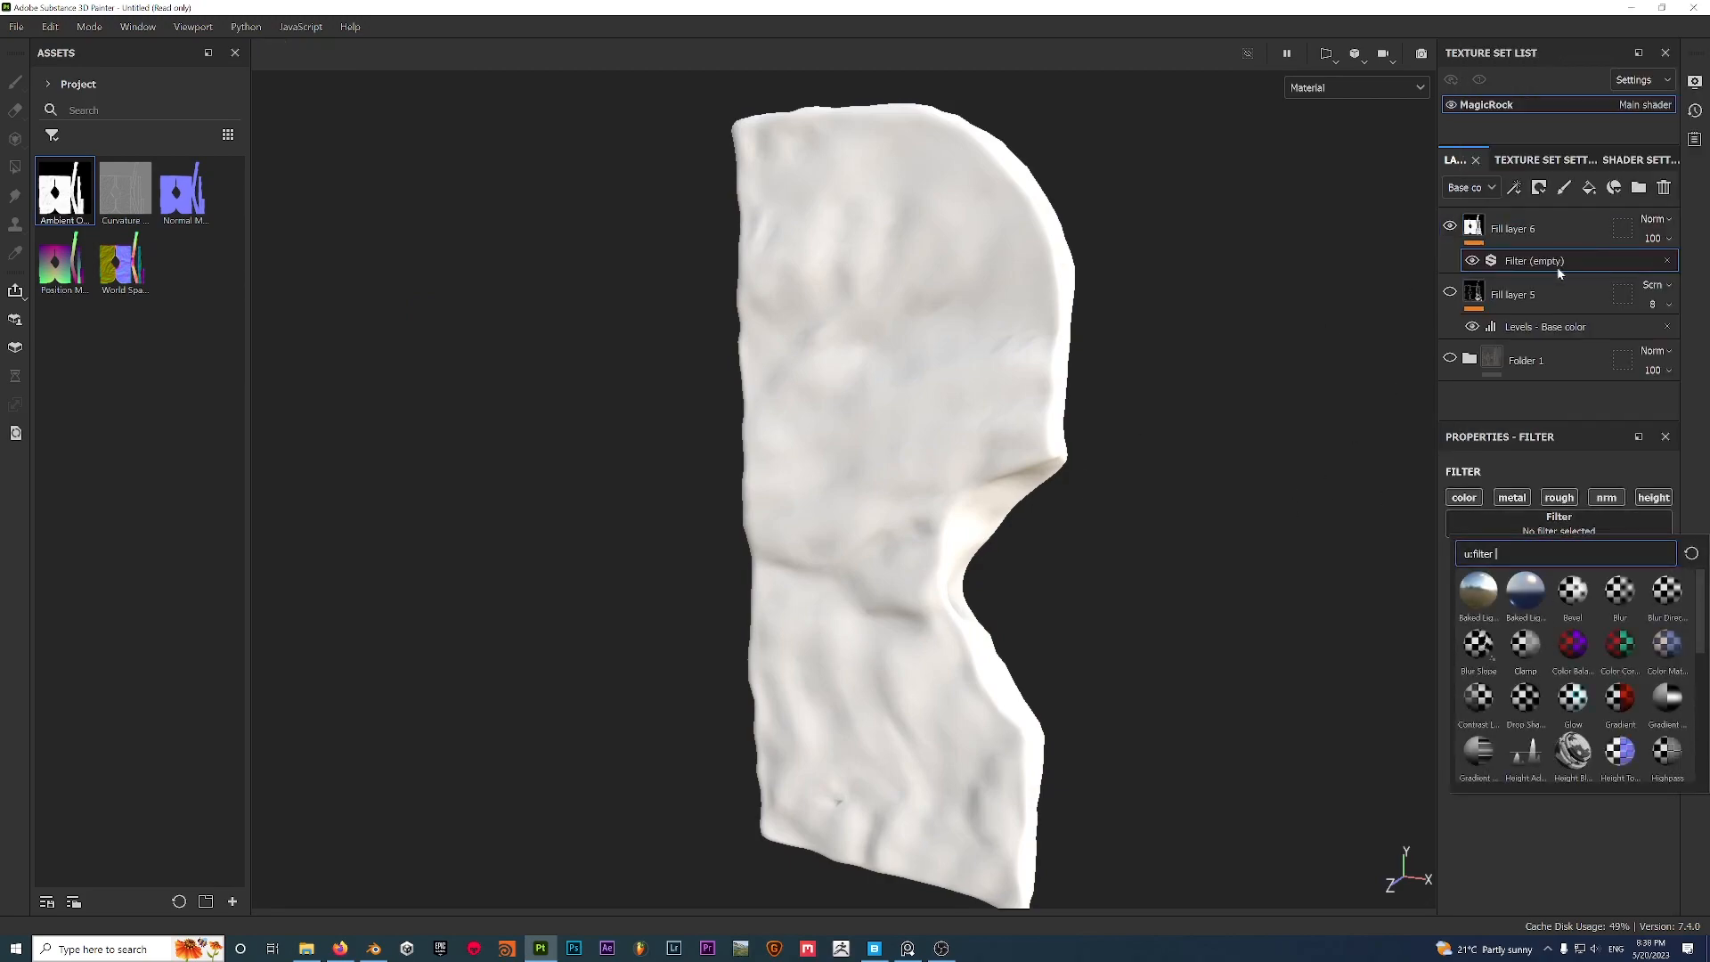
click(1668, 262)
Add Levels to Fill layer 6's base color and raise the black and midtone input levels to deepen the occlusion shading.
right_click(1550, 239)
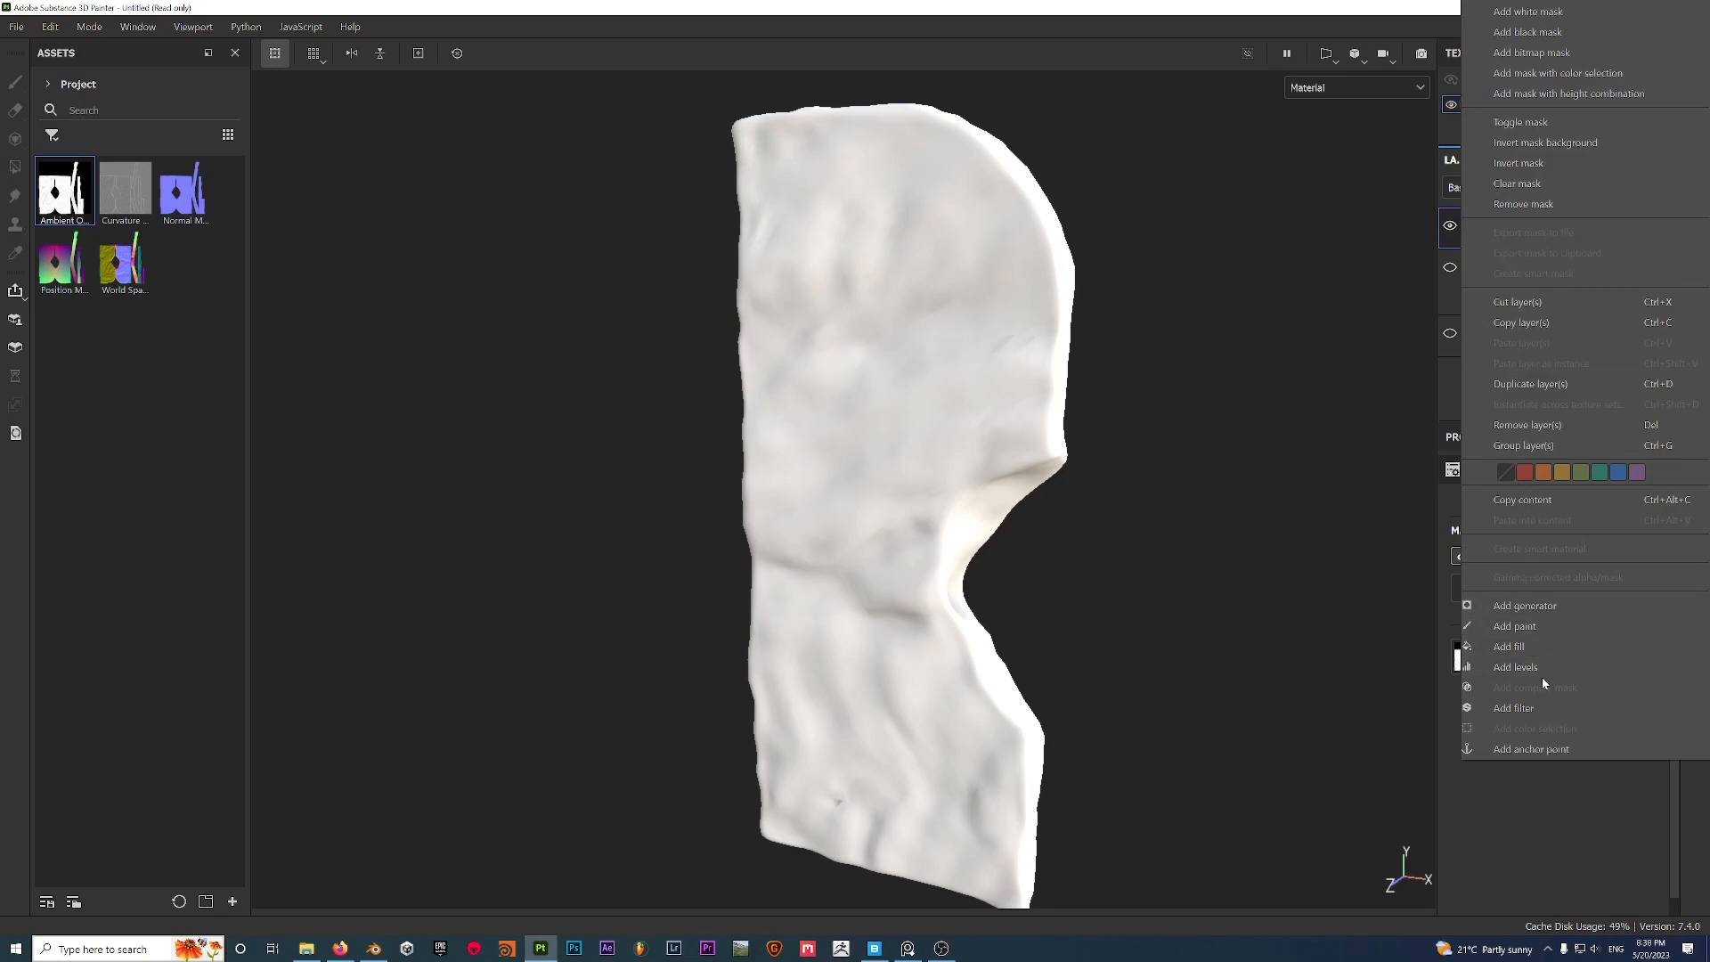
click(1515, 667)
drag(1469, 539, 1632, 539)
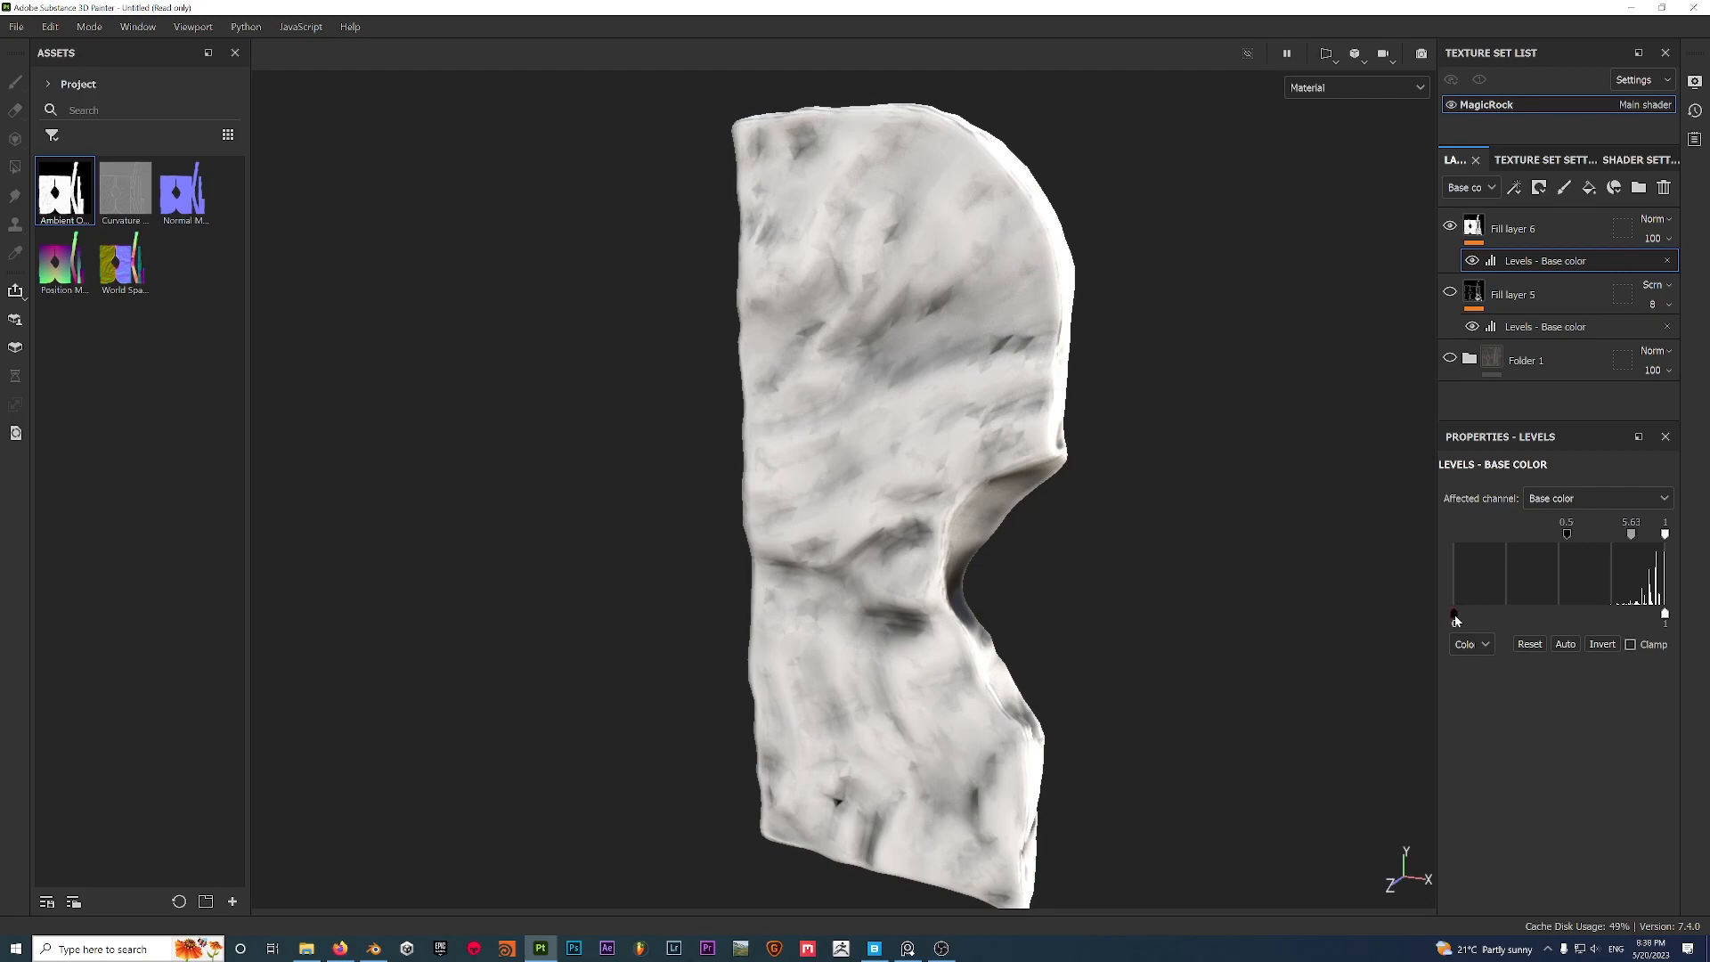
drag(1573, 537, 1648, 540)
mouse_move(647, 638)
alt+mouse_down()
mouse_move(643, 570)
mouse_move(677, 599)
mouse_move(634, 648)
alt+mouse_up()
Set Fill layer 6's blending mode to Multiply.
click(1518, 229)
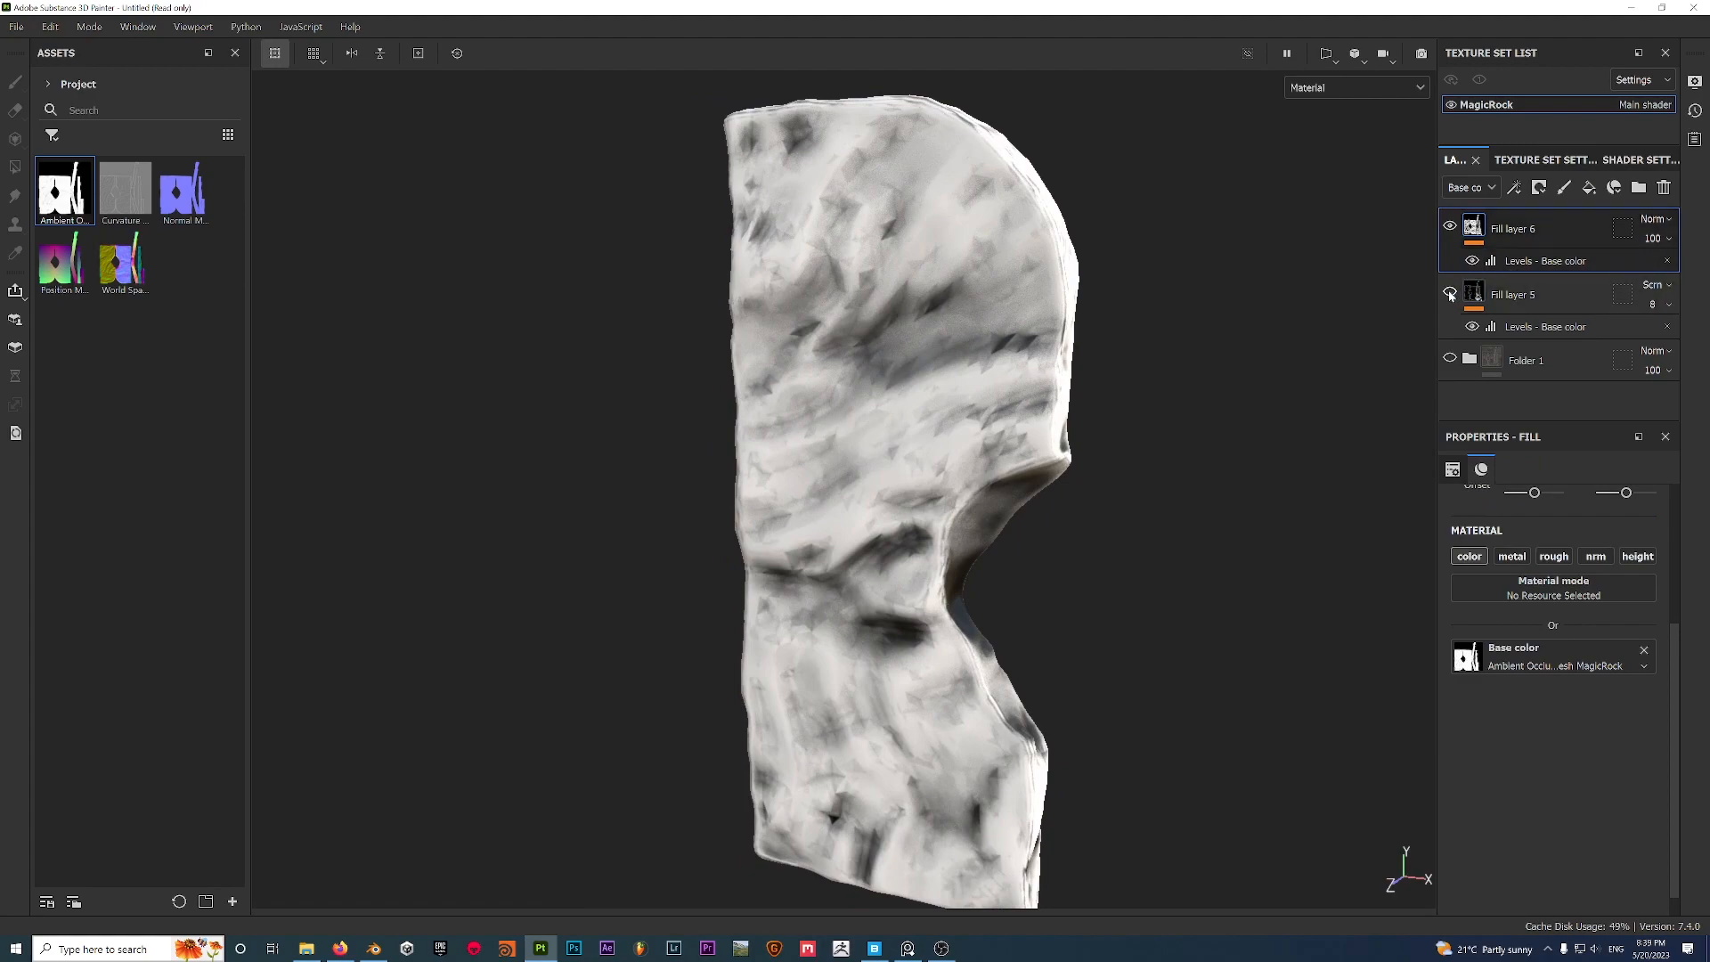
click(1654, 219)
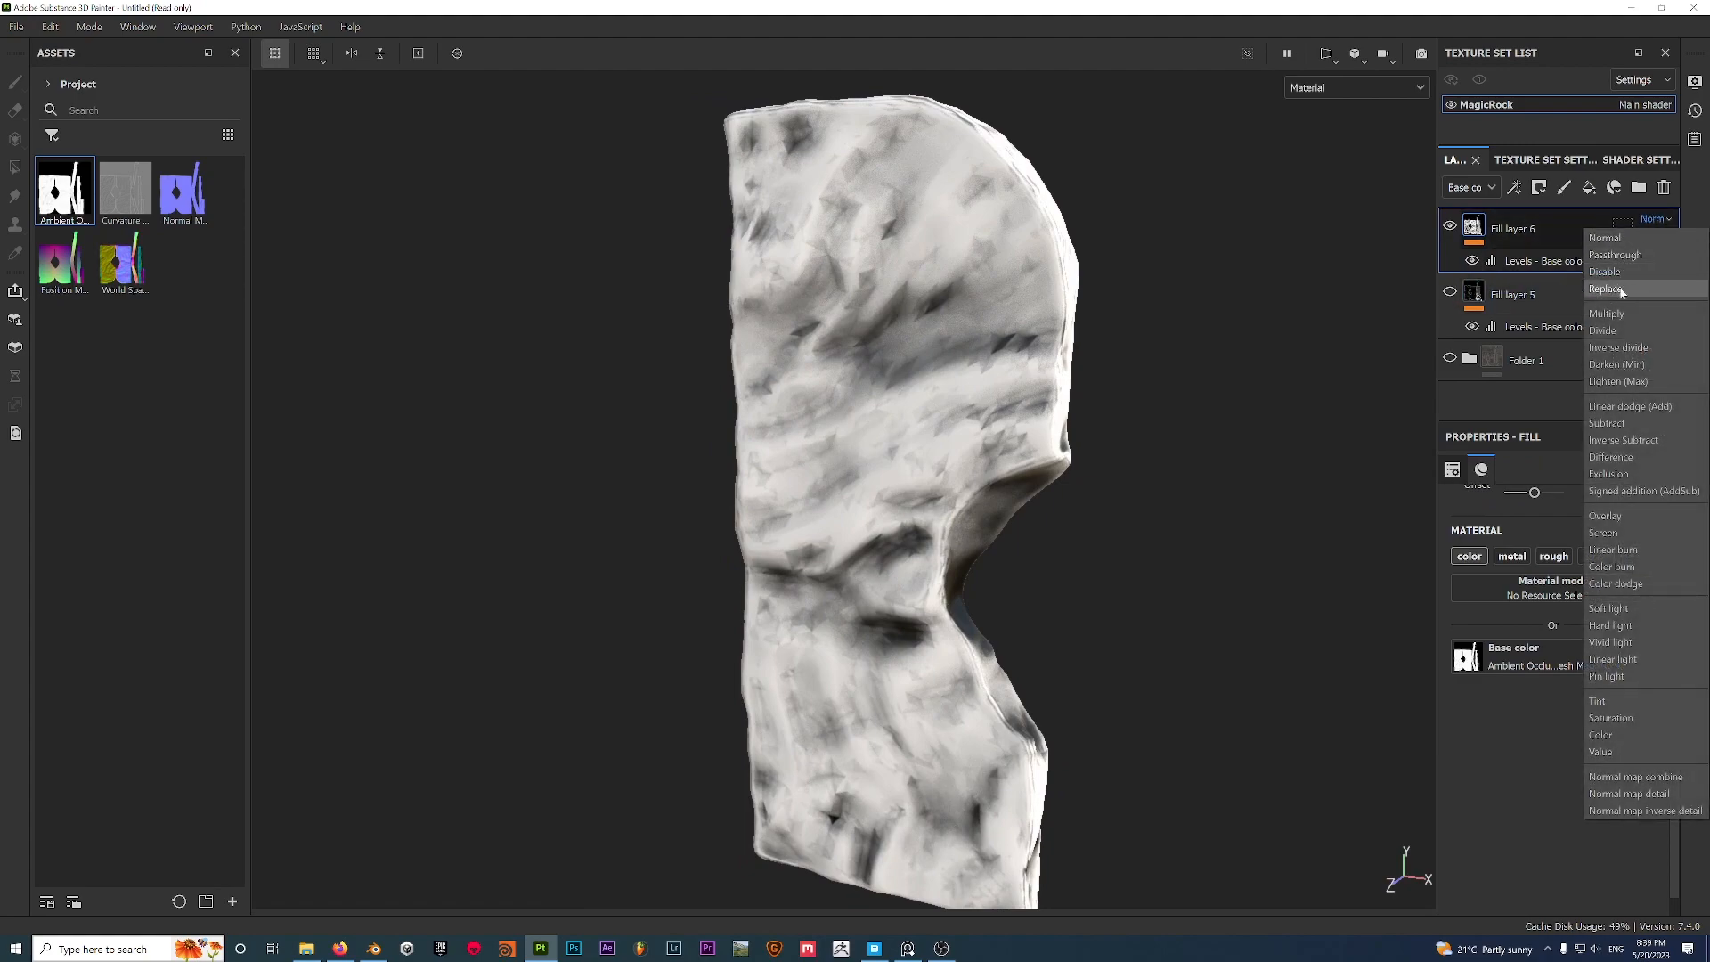
click(1622, 313)
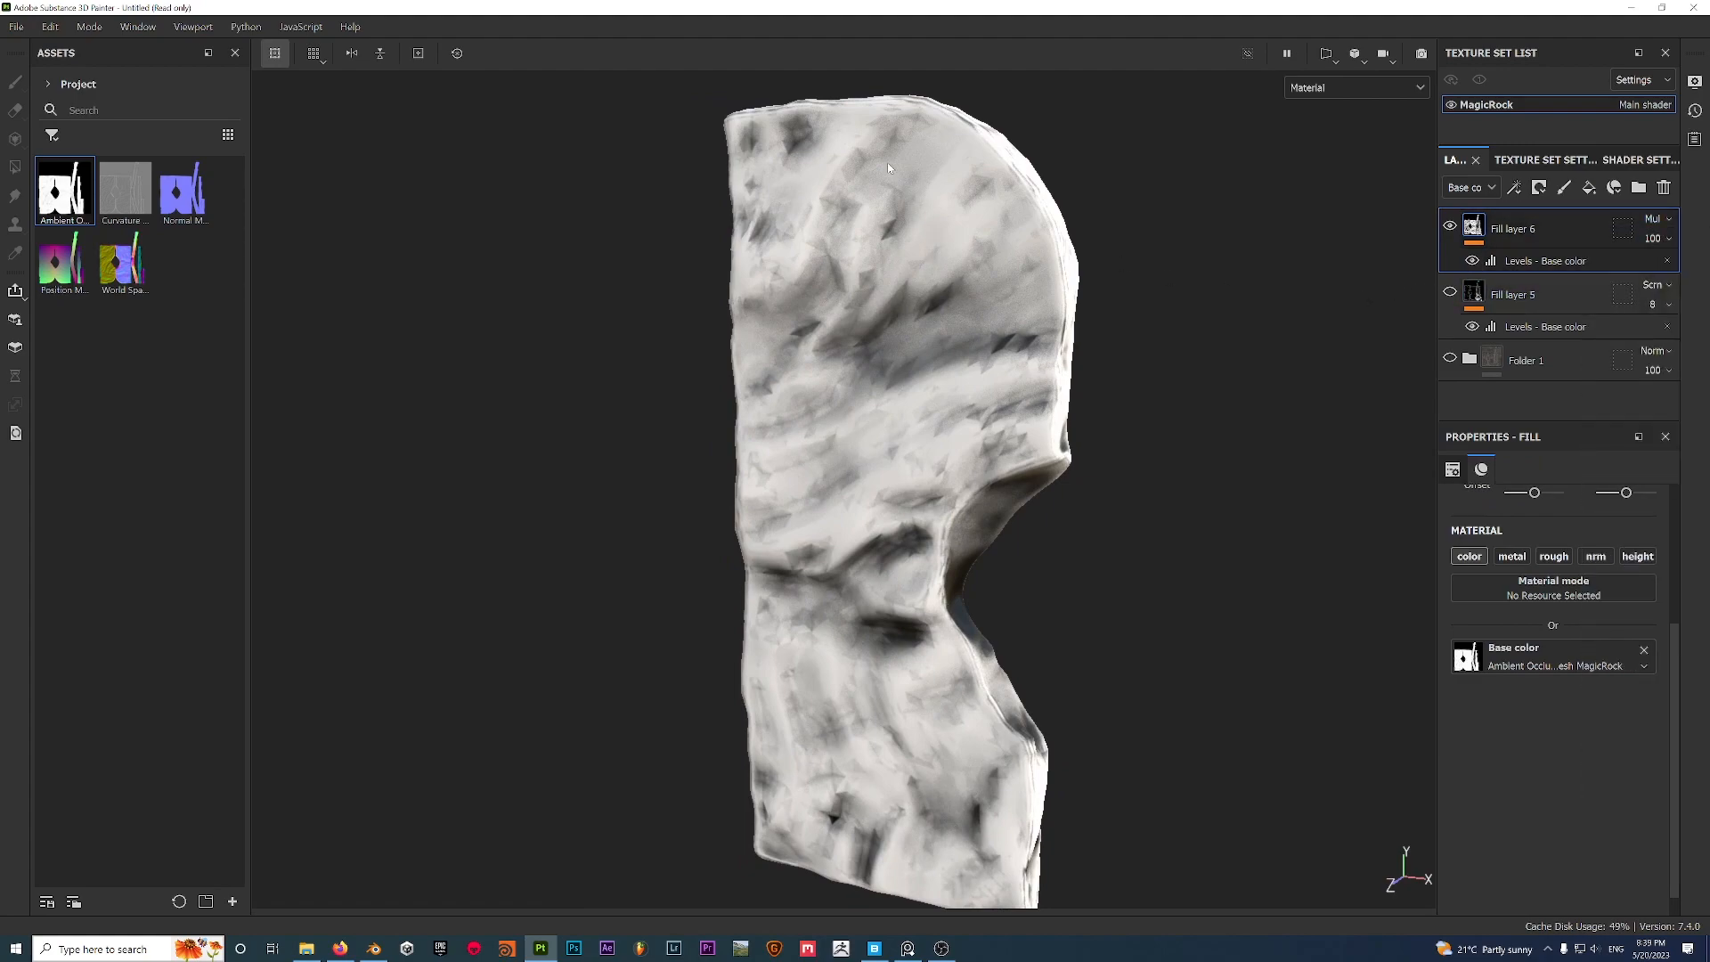
Show the hidden layers beneath Fill layer 6 again and compare the rock with and without its occlusion shading.
click(1449, 358)
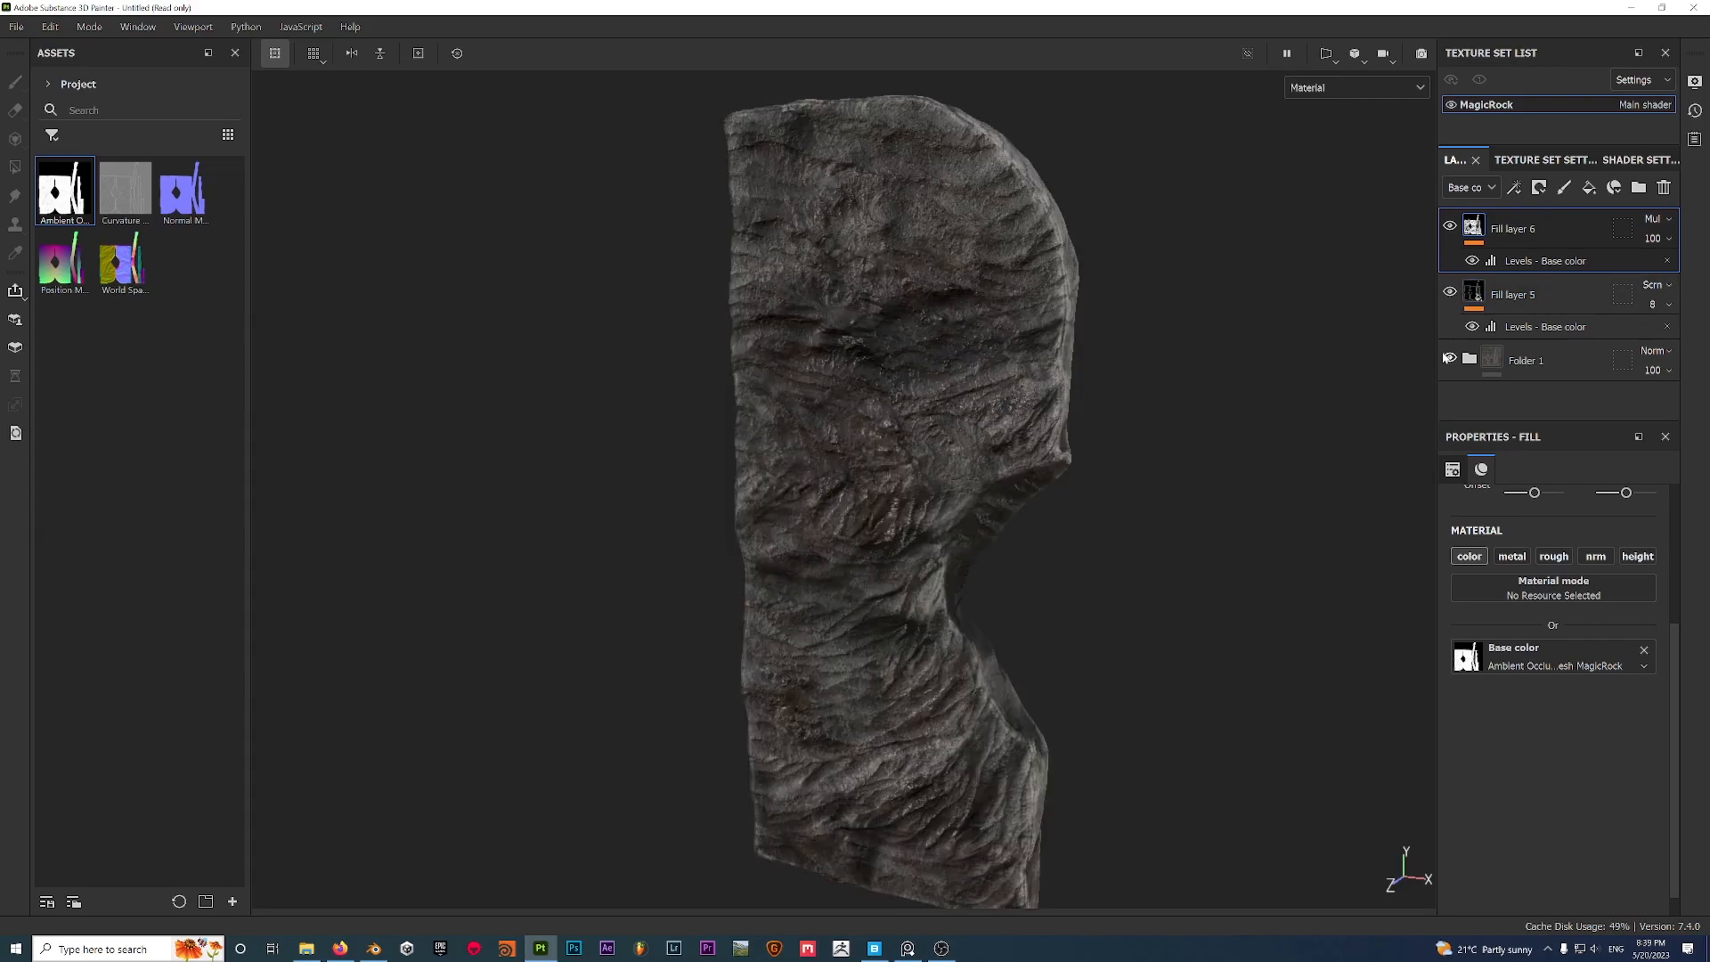
click(1448, 226)
click(1449, 226)
click(1449, 226)
click(1449, 226)
alt+drag(793, 596, 903, 622)
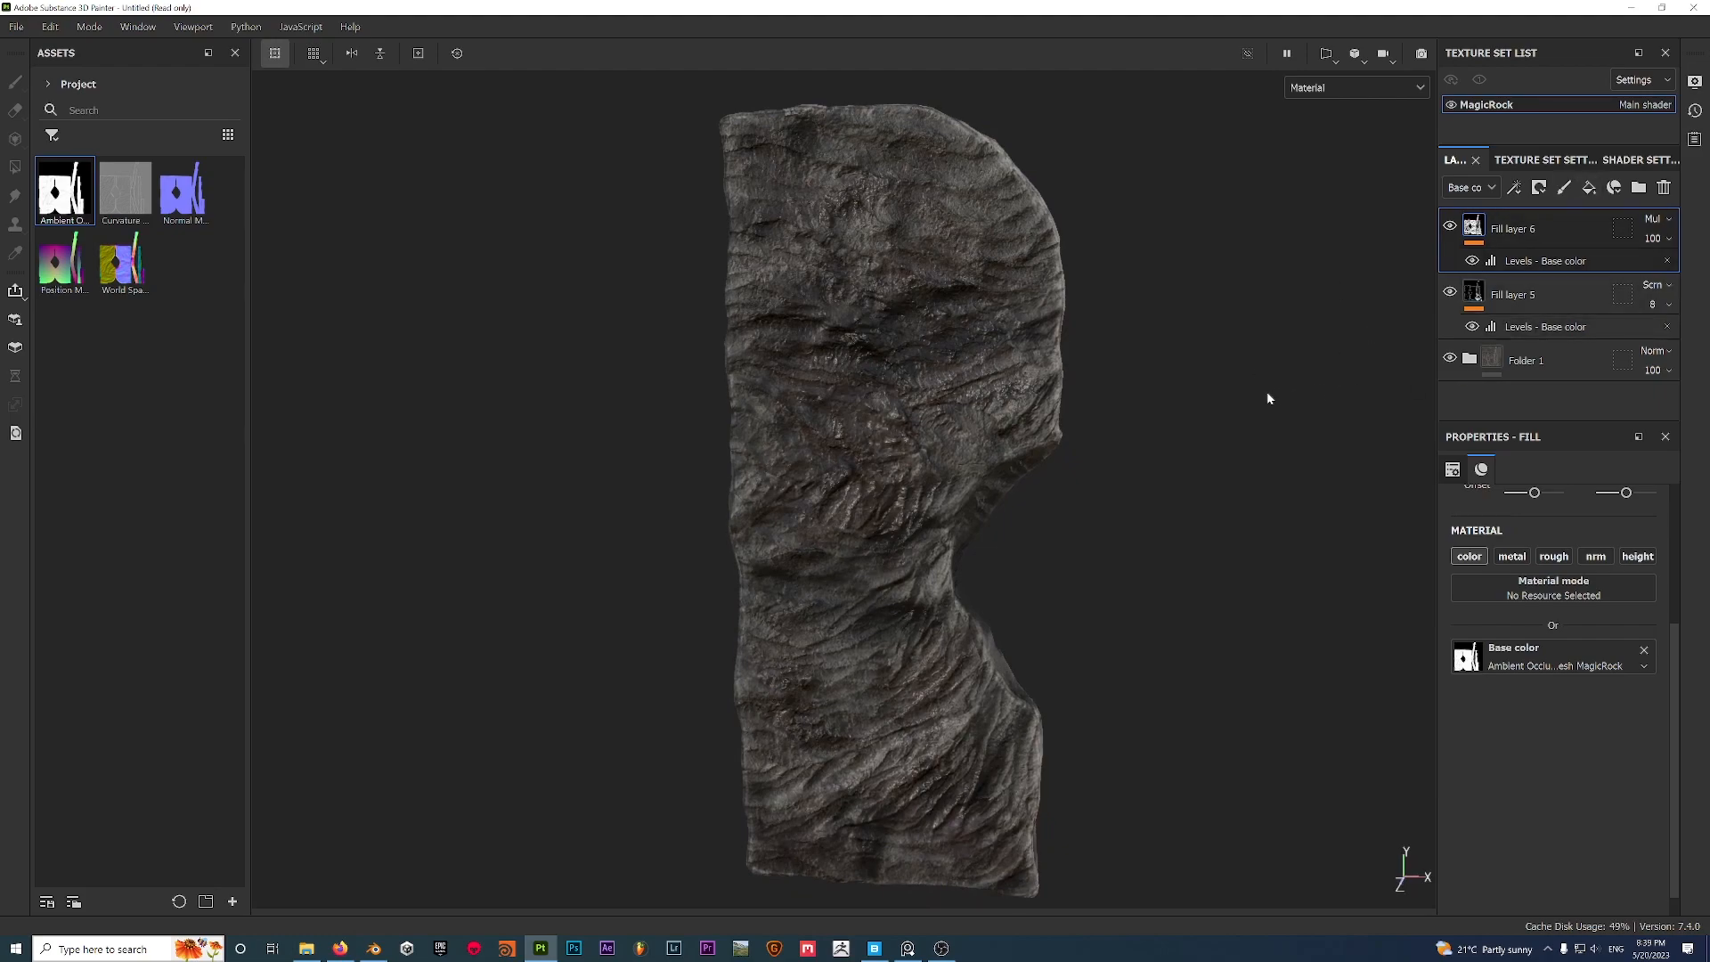
Lower Fill layer 6's opacity to 69.
click(1662, 245)
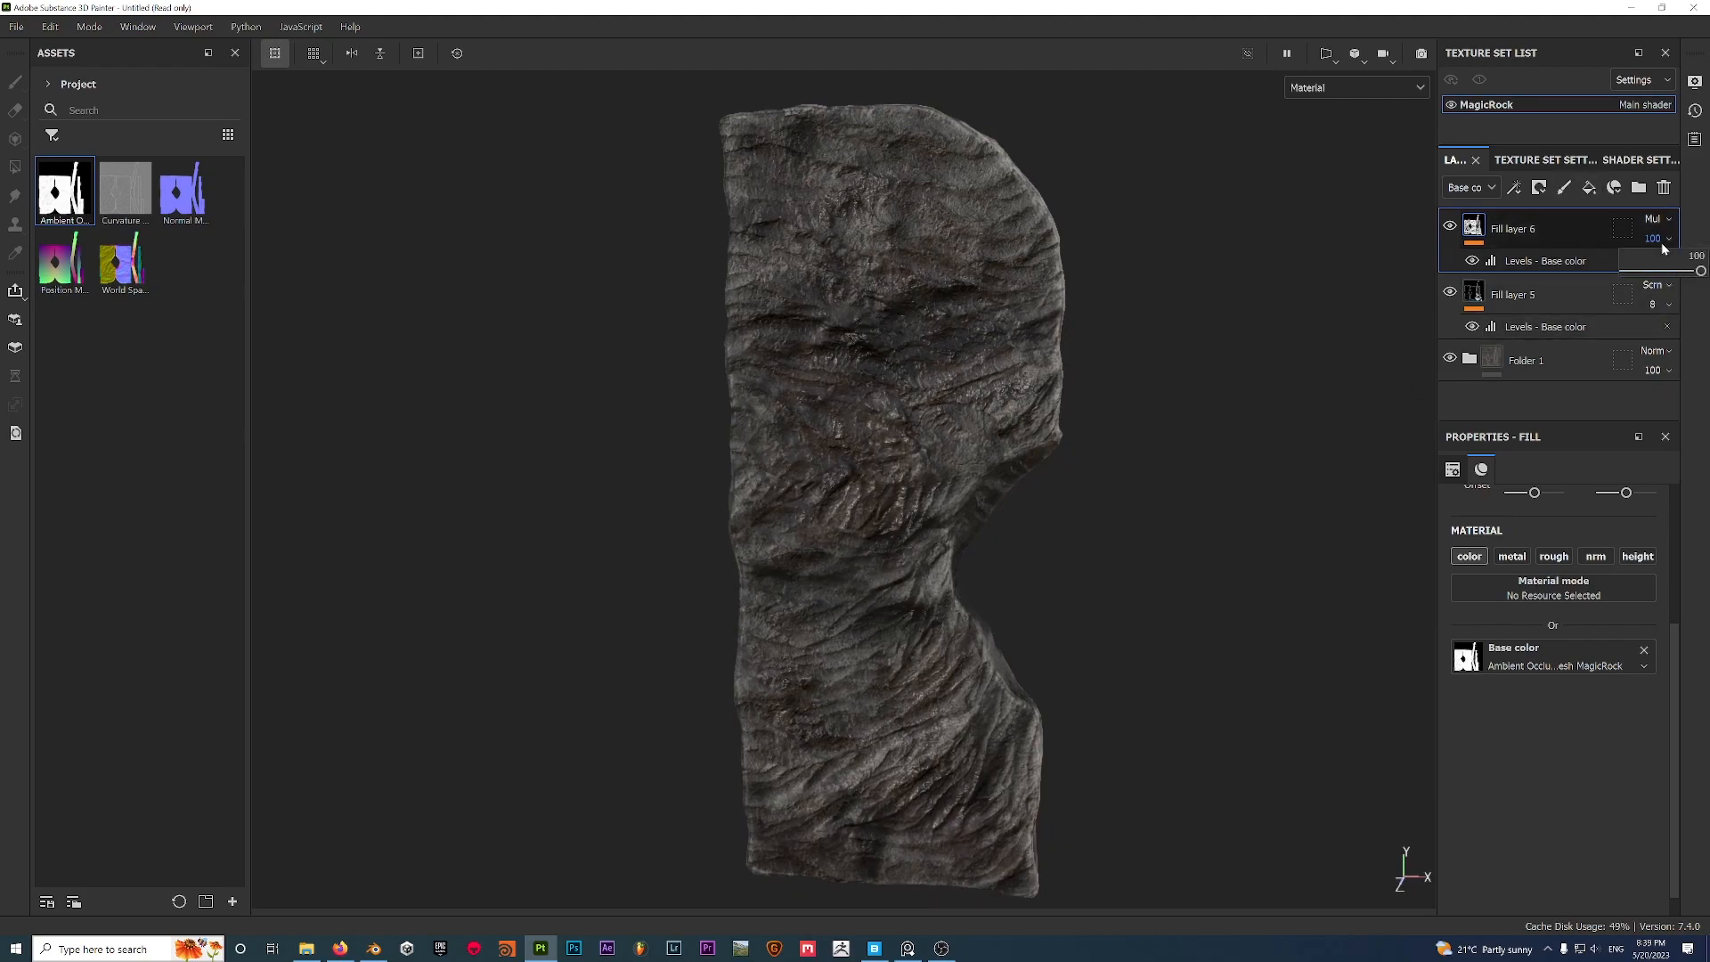
drag(1699, 275, 1680, 280)
alt+drag(1096, 473, 1037, 580)
alt+middle_drag(1037, 580, 1004, 531)
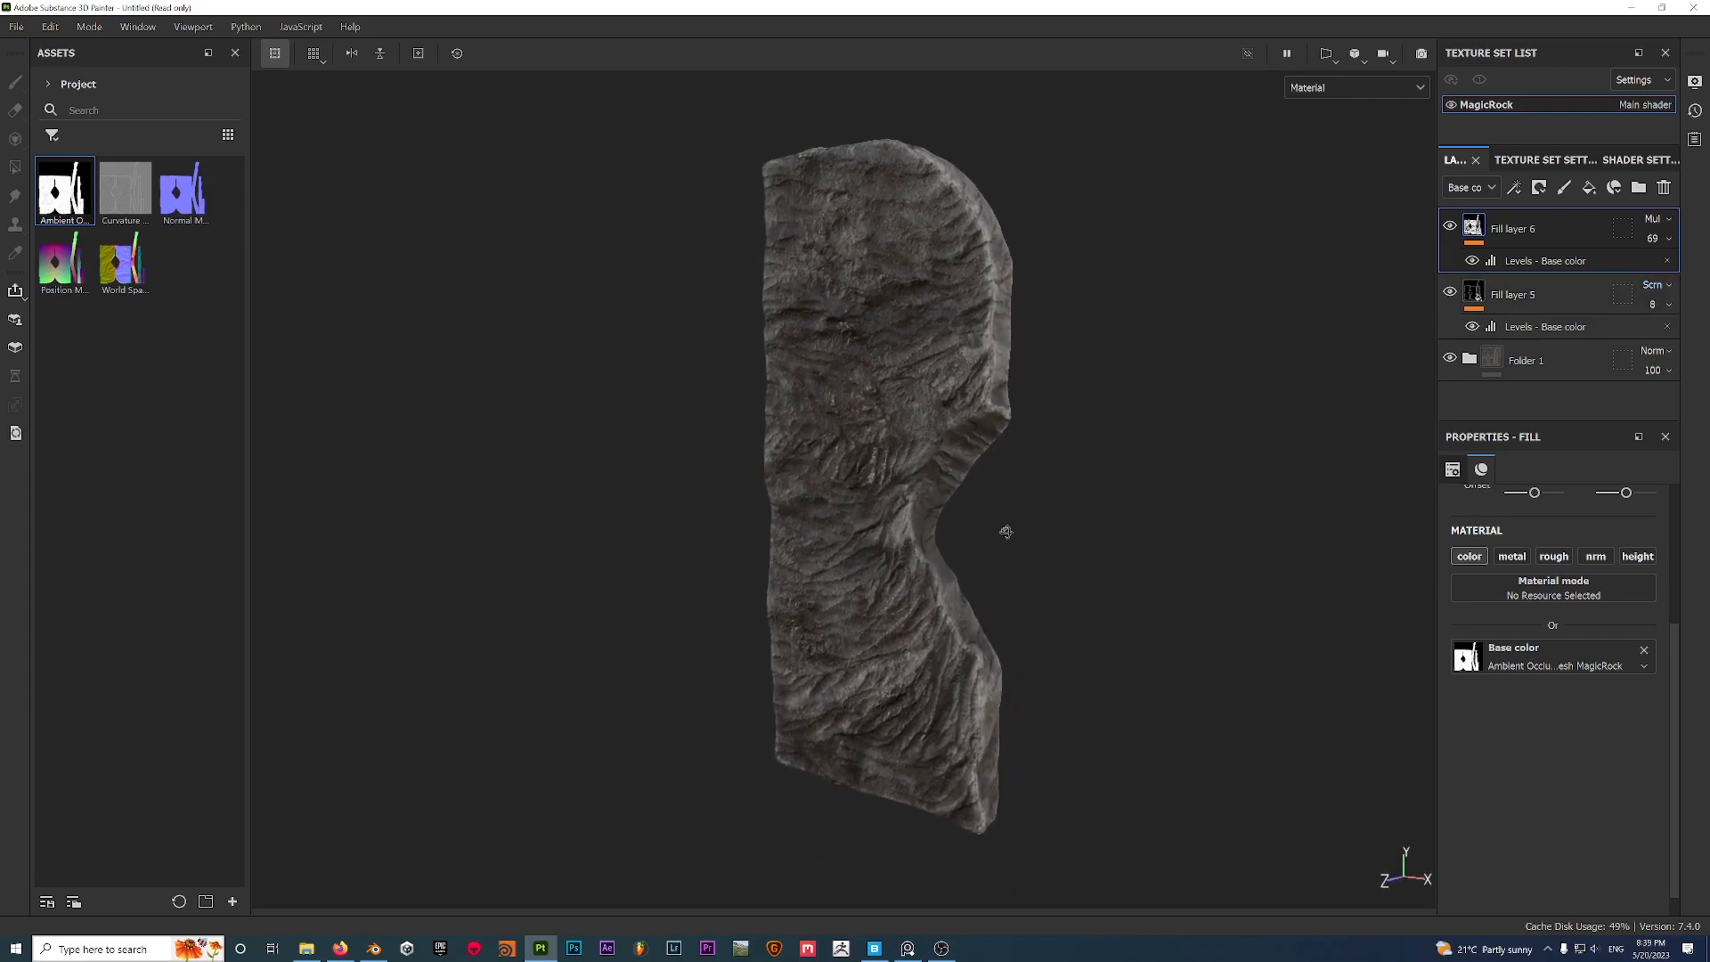
Compare the rock repeatedly with Fill layer 6 shown and hidden to judge the softened occlusion shading.
click(1449, 227)
click(1449, 227)
click(1450, 227)
click(1450, 227)
click(1450, 227)
click(1450, 227)
click(1449, 227)
click(1450, 227)
click(1450, 227)
click(1449, 227)
click(1450, 227)
click(1450, 227)
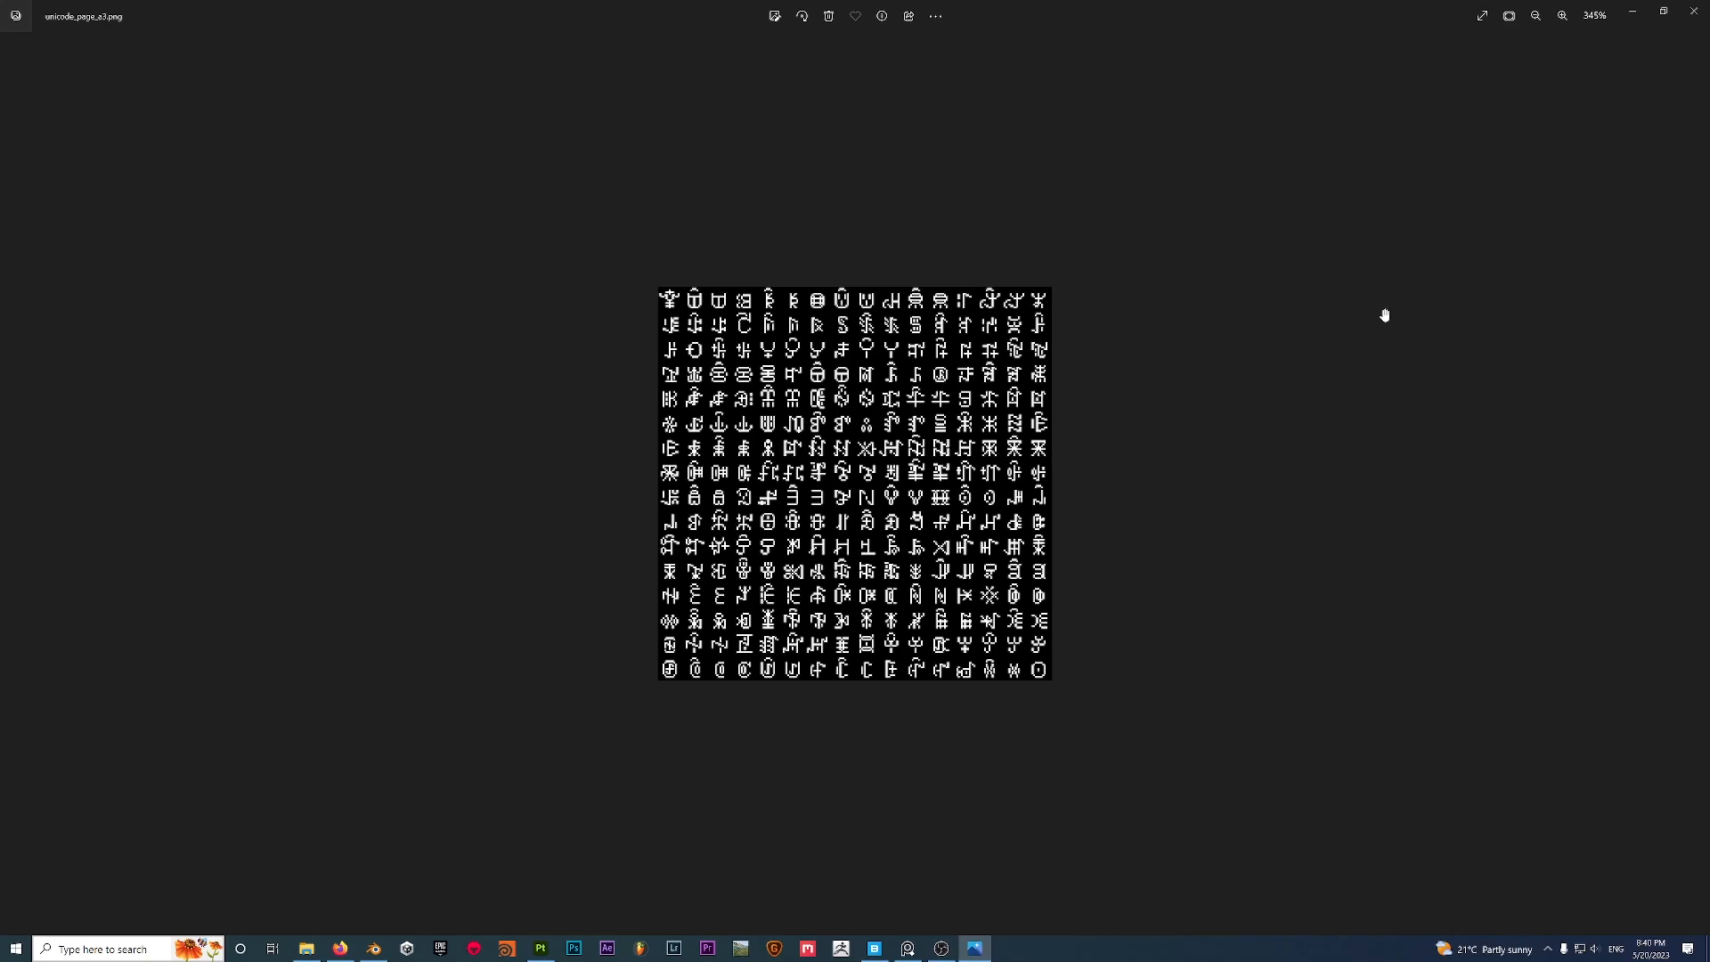
Look through the unicode_page_a3.png and unicode_page_fc.png glyph sheets in the image viewer, and return to Substance 3D Painter.
scroll(1117, 409, down, 4)
key(Right)
key(Left)
key(Right)
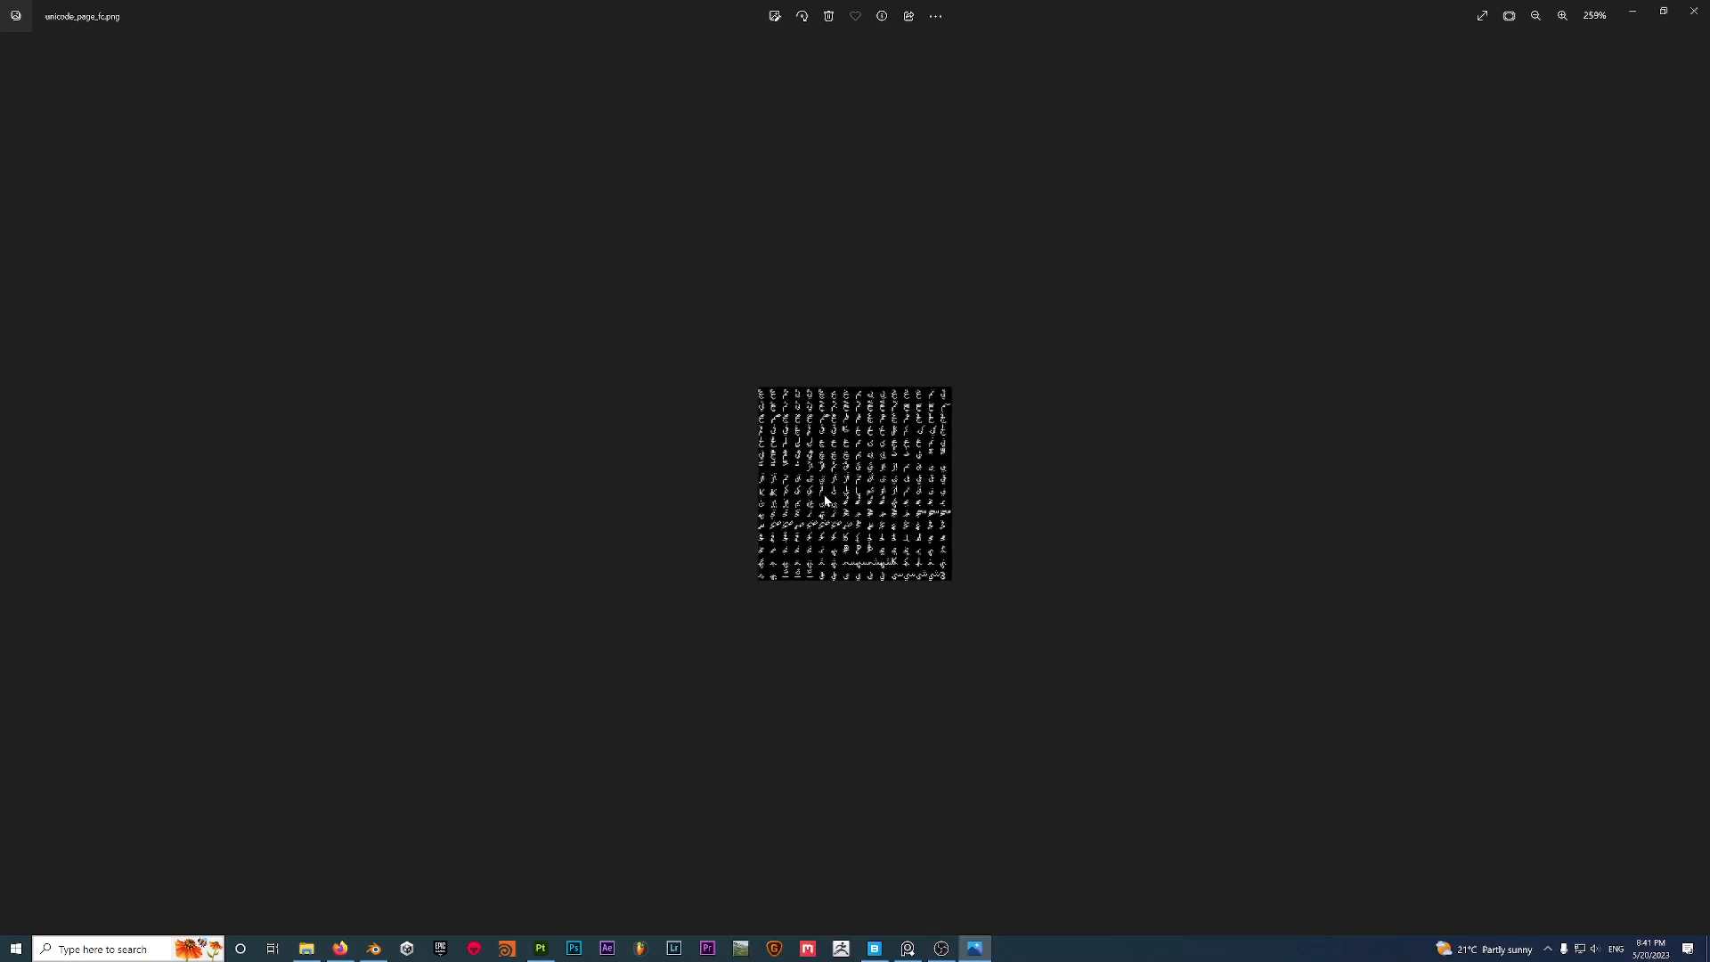
scroll(820, 496, up, 2)
scroll(826, 500, down, 2)
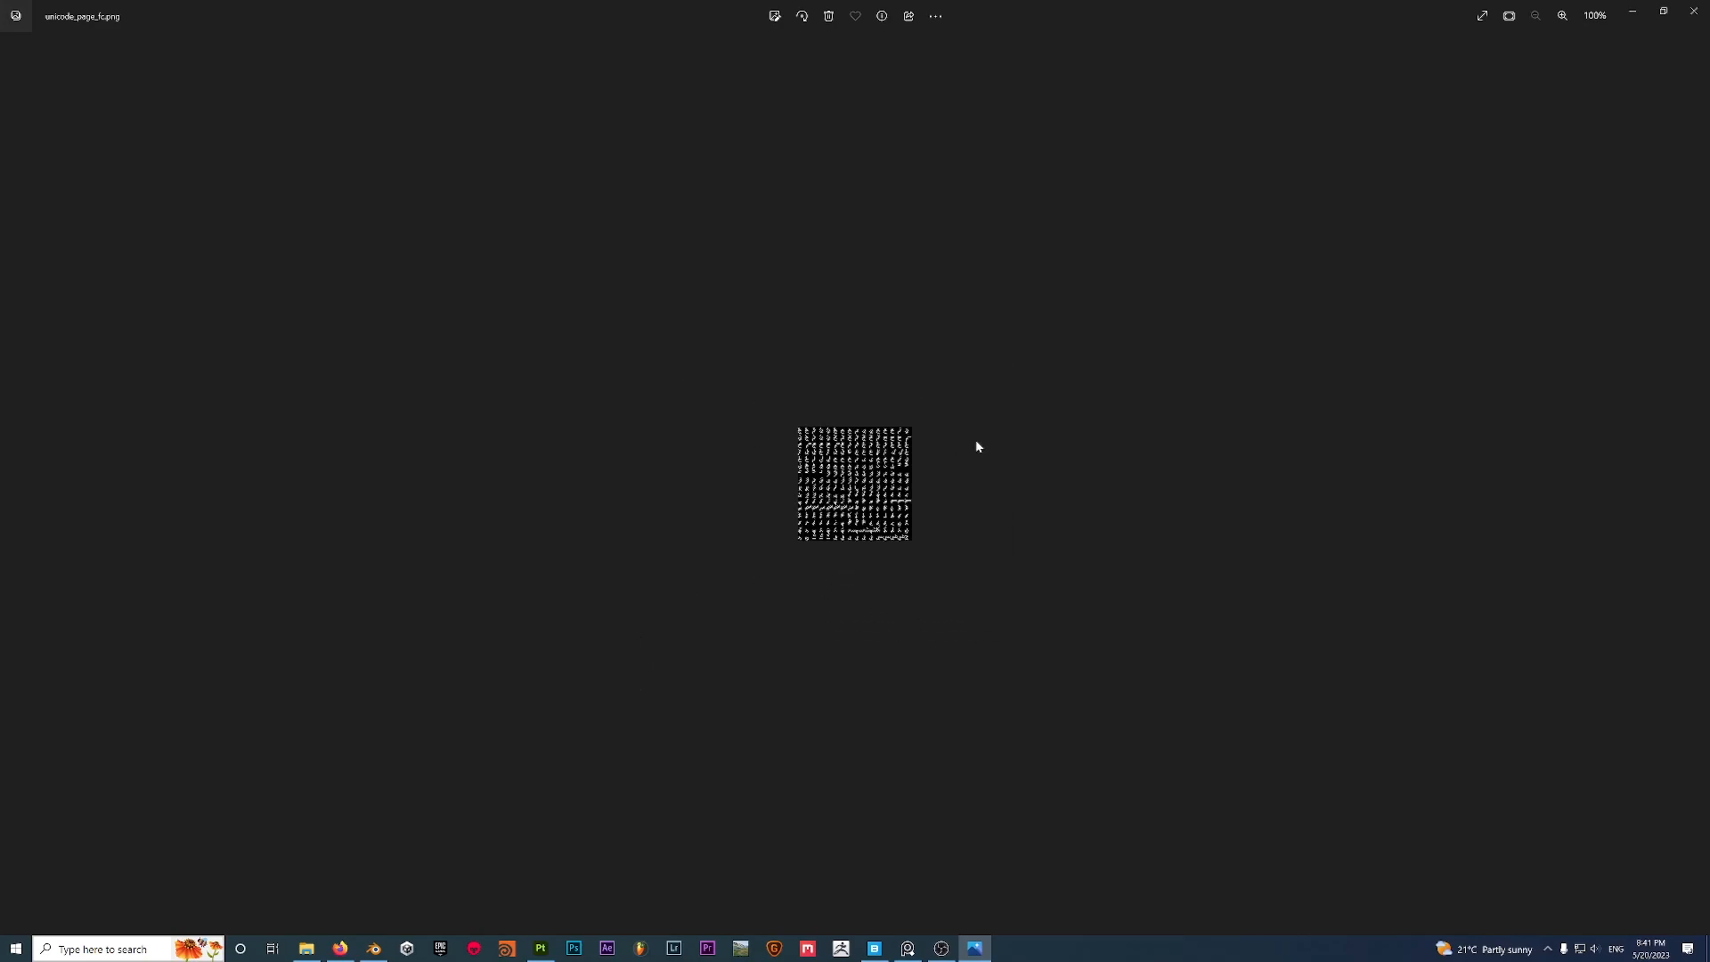
click(1693, 11)
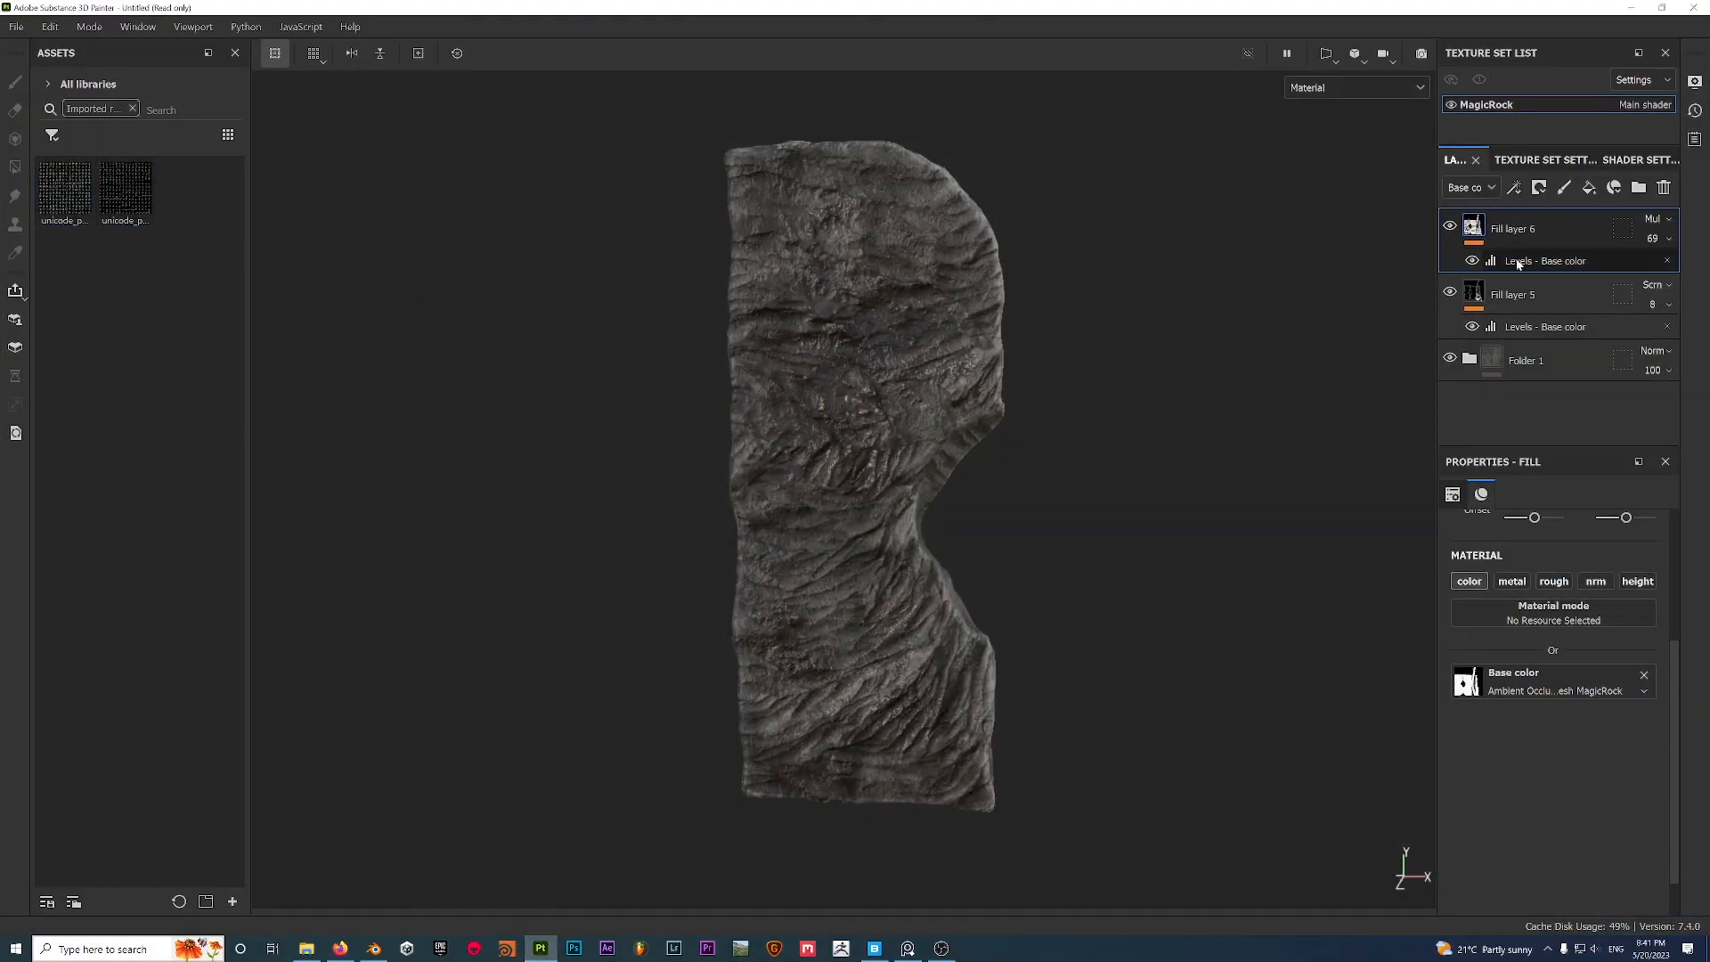
Add a paint layer directly above Folder 1 and try the default brush with a stroke on the rock.
click(1553, 357)
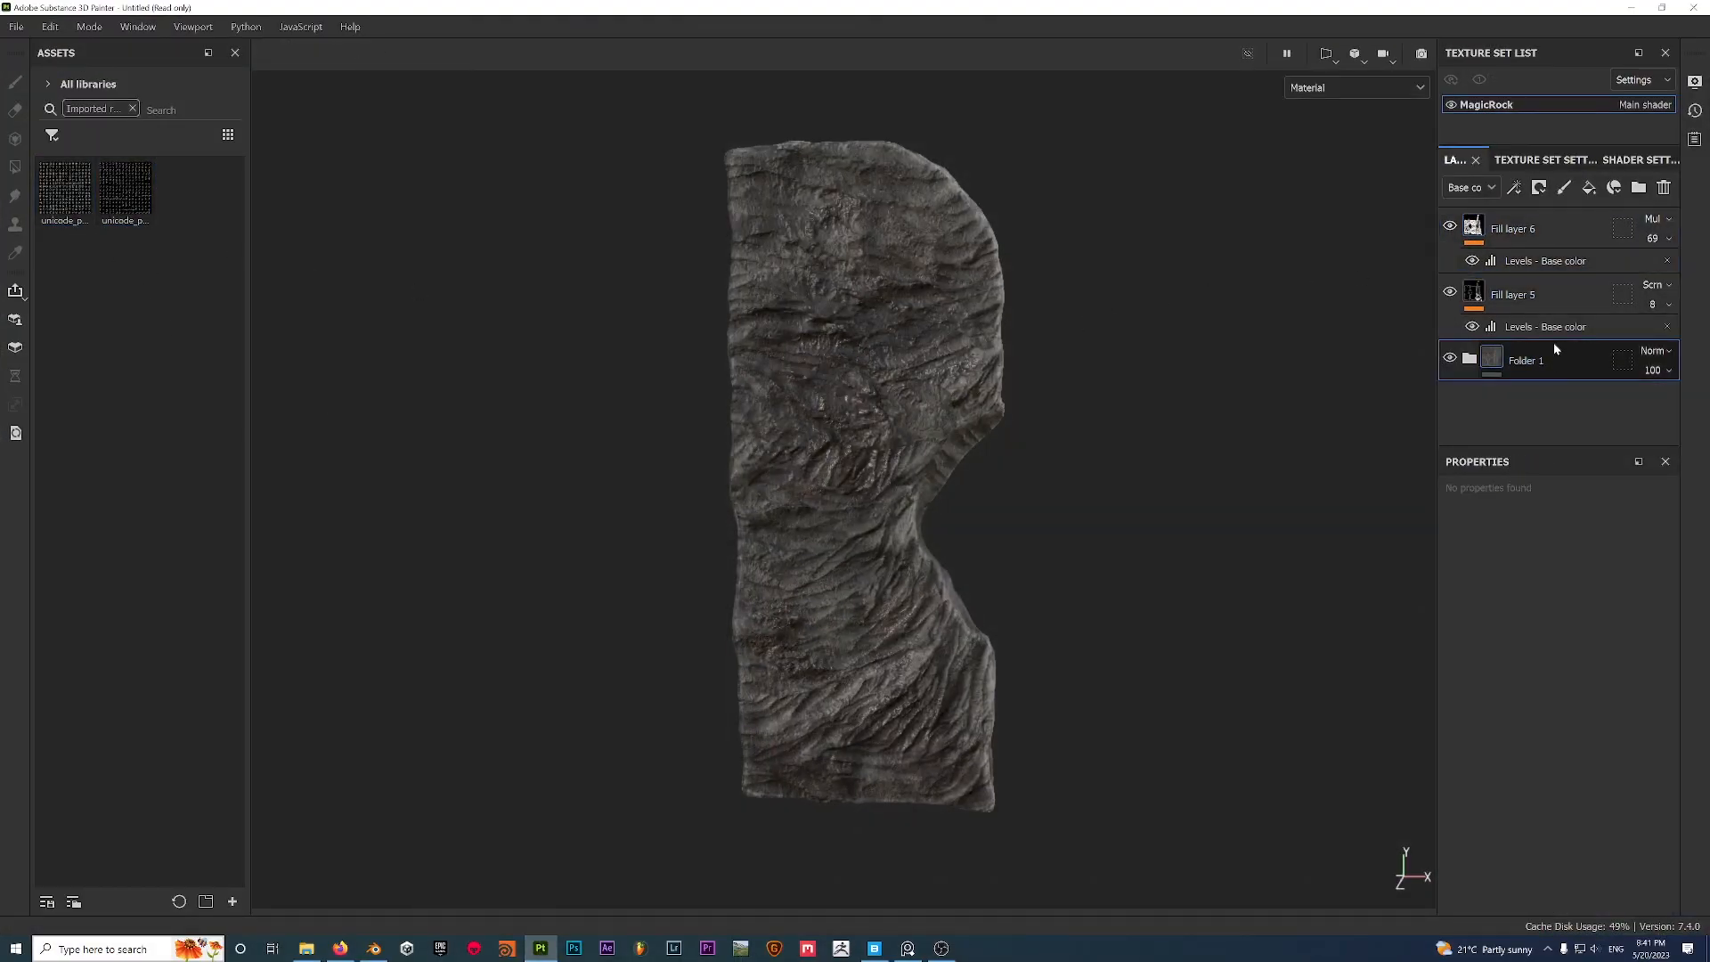
click(1564, 188)
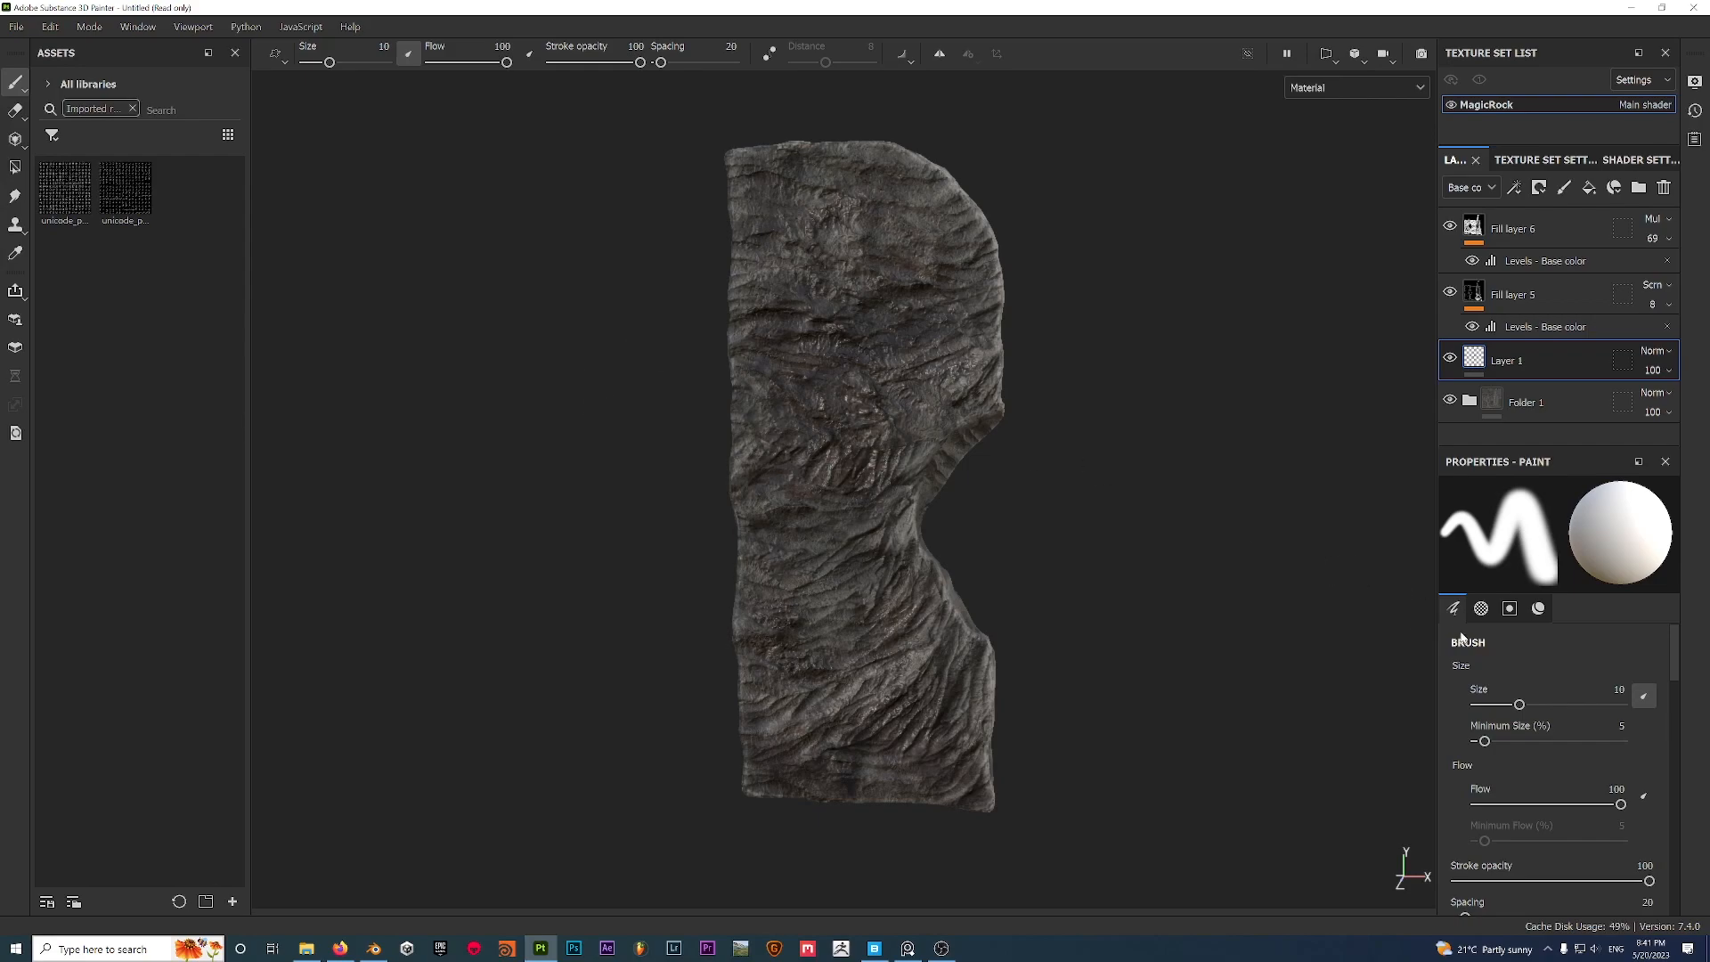
mouse_move(814, 287)
mouse_down()
mouse_move(824, 597)
mouse_move(850, 478)
mouse_up()
key(ctrl+z)
Use unicode_page_a3 as the brush alpha, enlarge the brush to 91.28, and try one white glyph stamp on the rock.
click(78, 197)
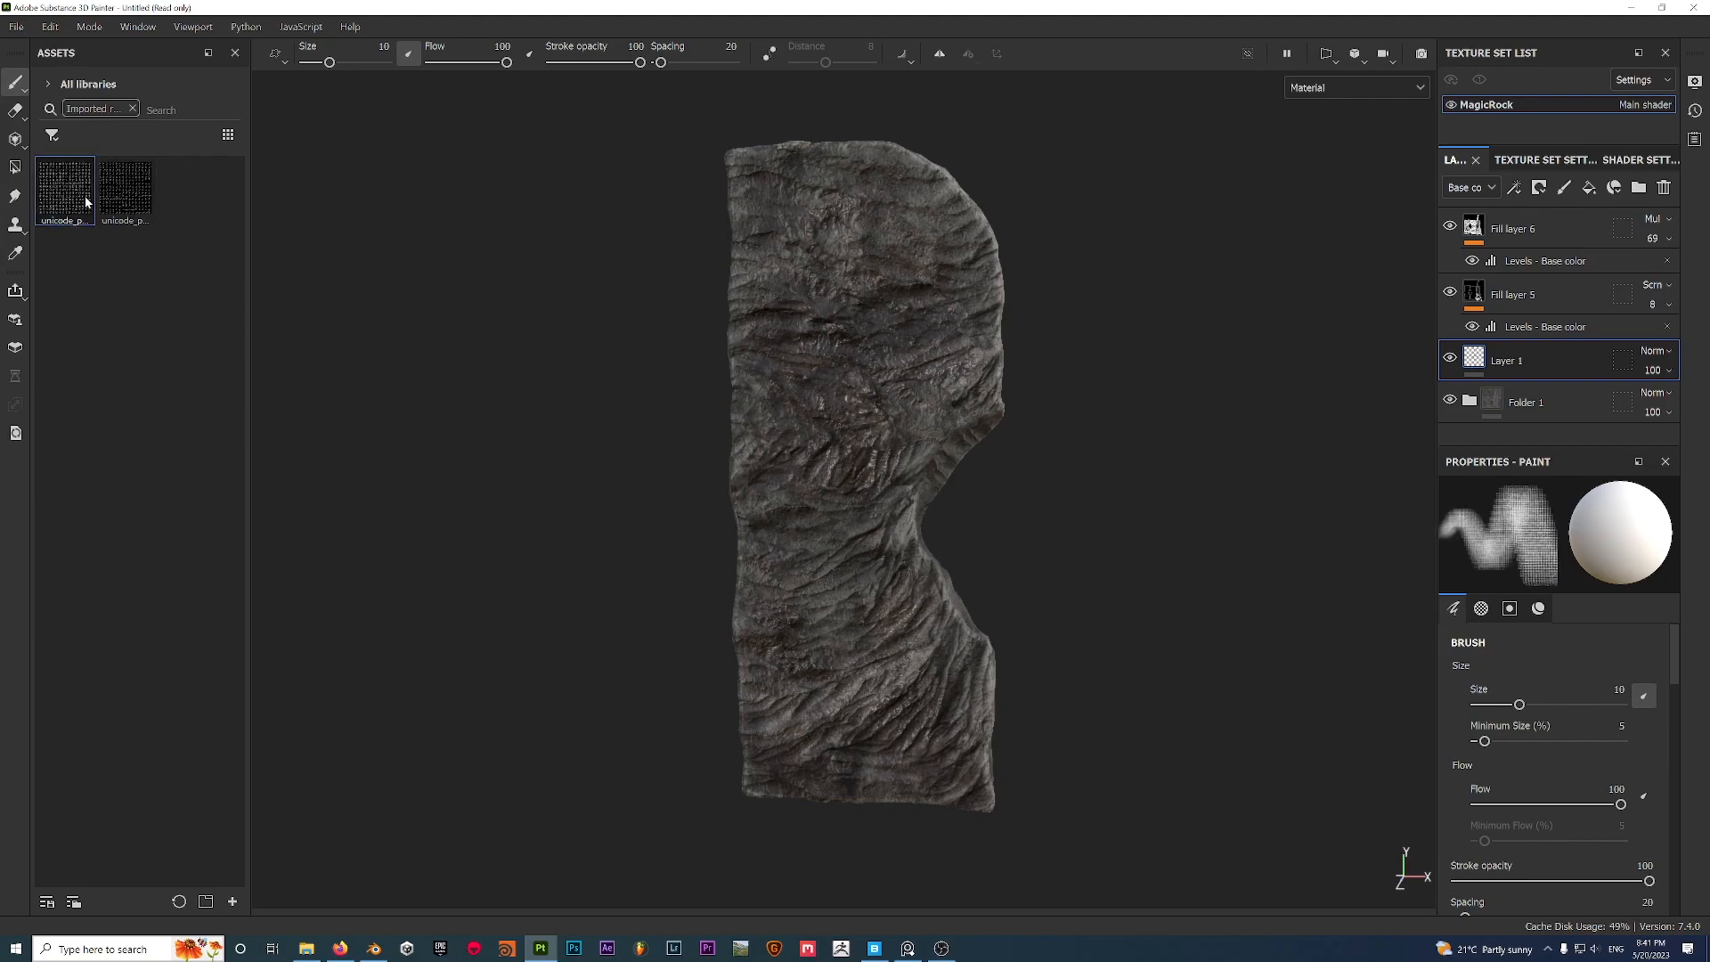
ctrl+right_drag(835, 395, 1104, 394)
click(850, 376)
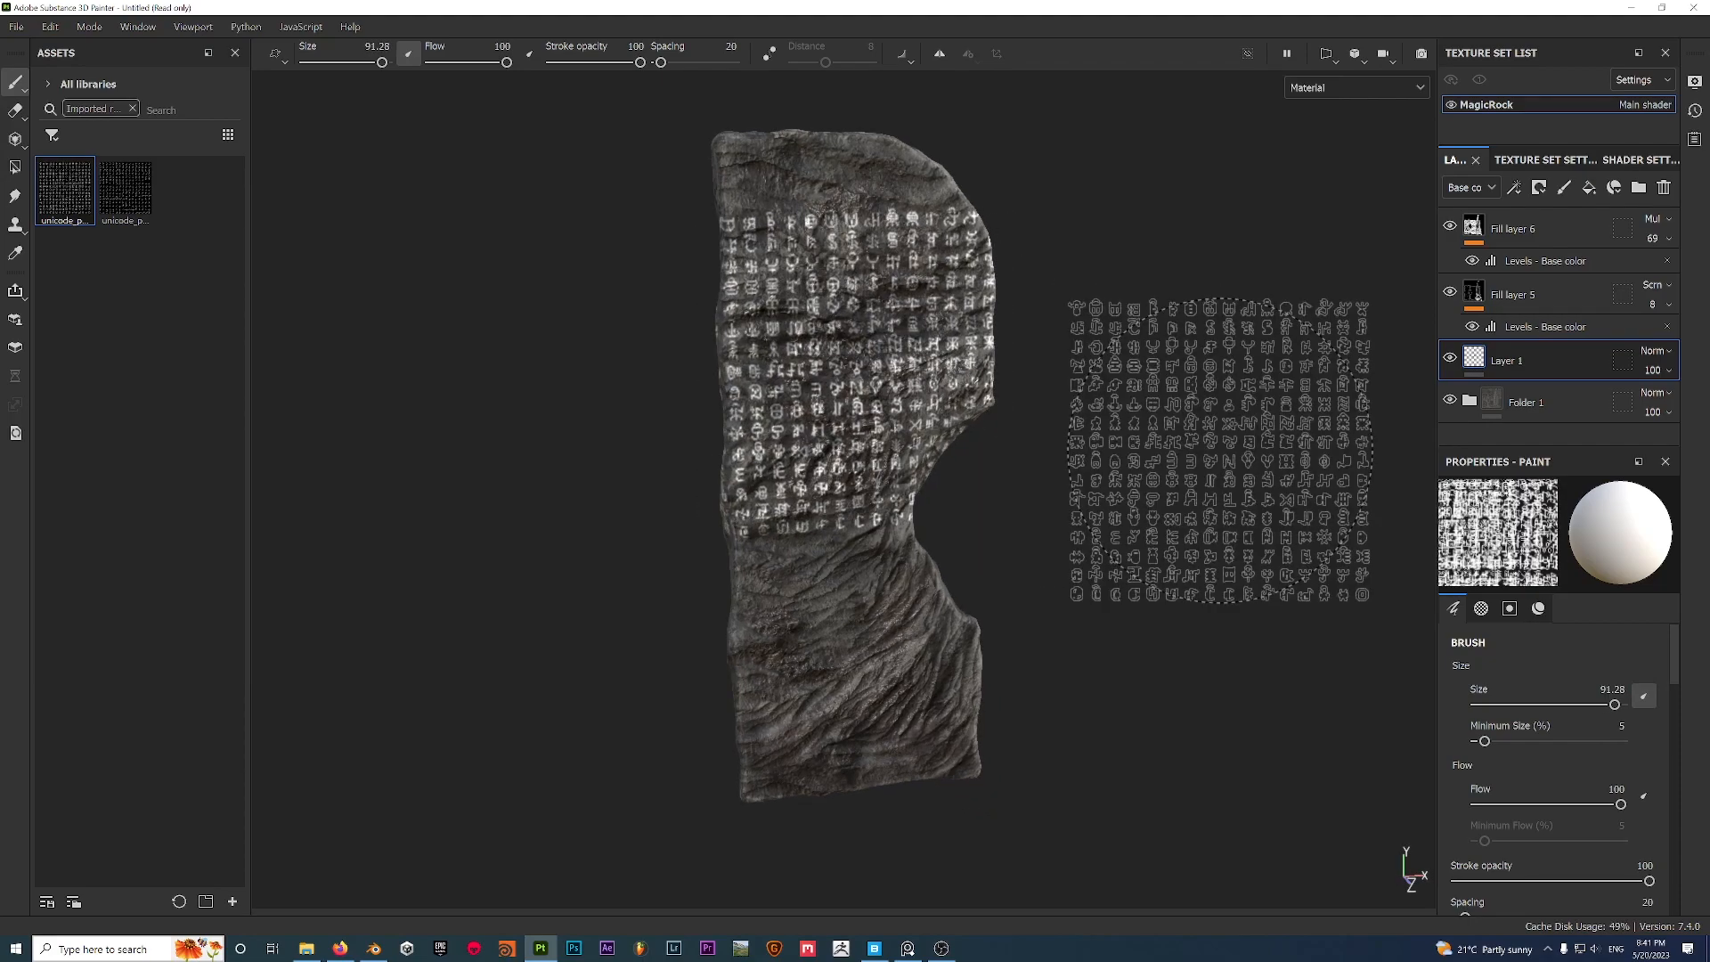
scroll(1220, 450, up, 4)
scroll(1187, 435, down, 3)
alt+drag(1162, 453, 1026, 450)
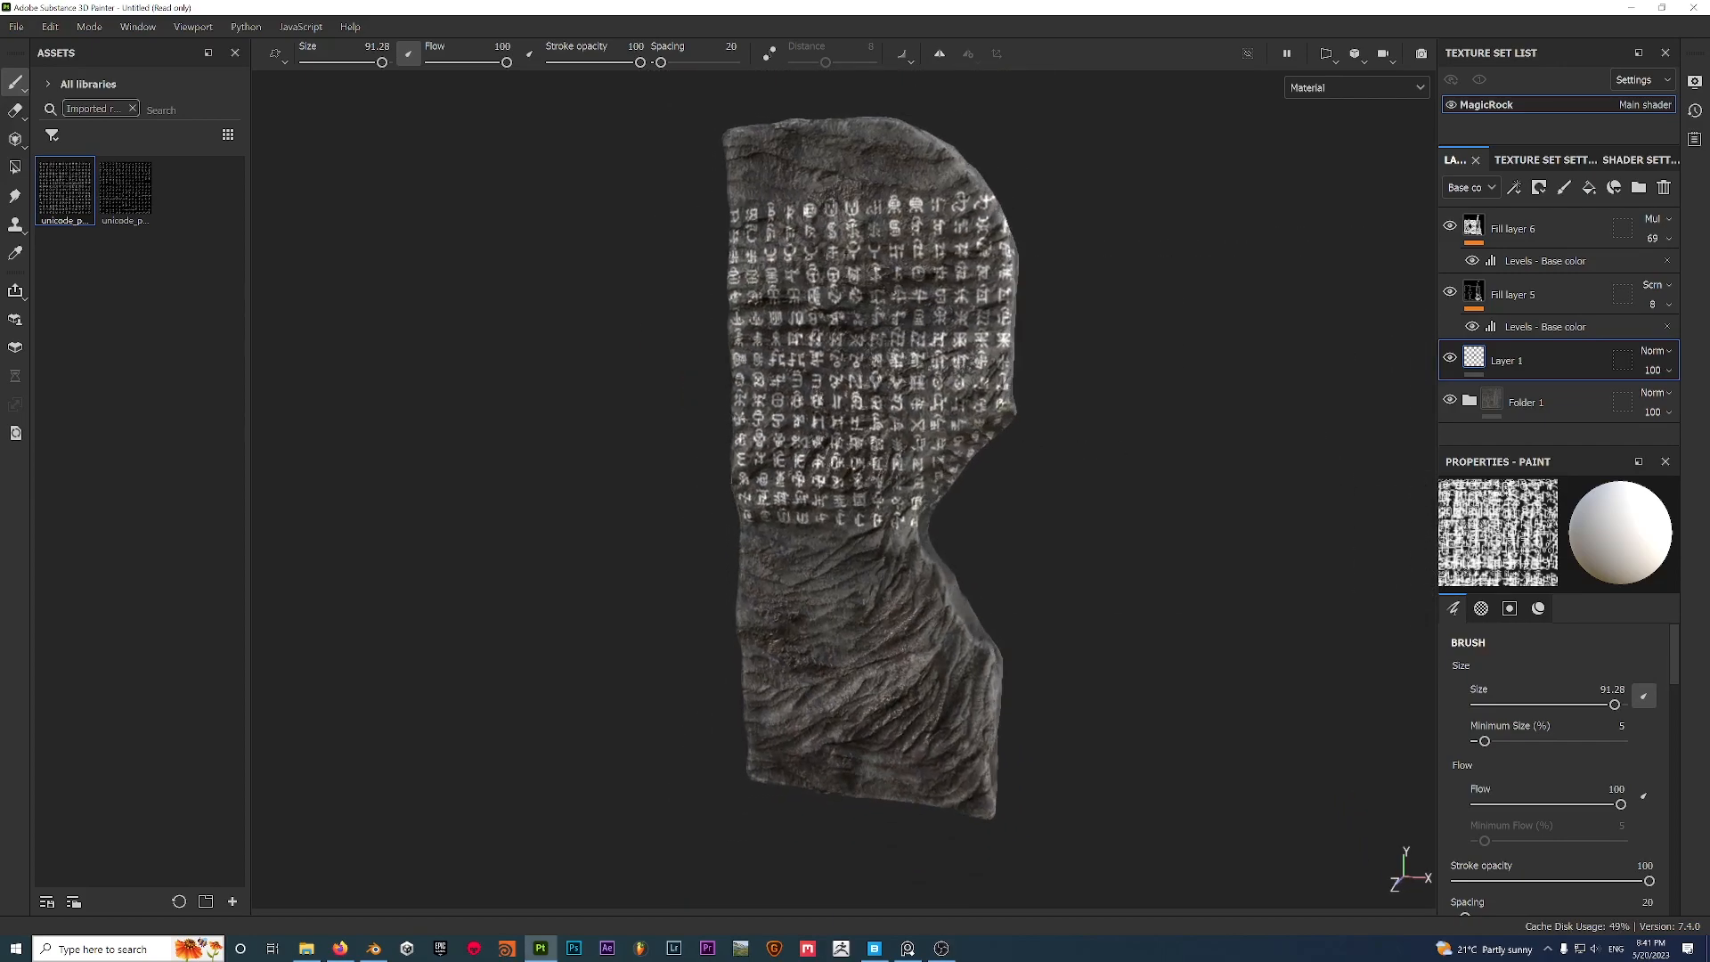
key(ctrl+z)
Set the brush's base color to golden orange D99617.
scroll(1607, 740, down, 10)
scroll(1608, 745, down, 2)
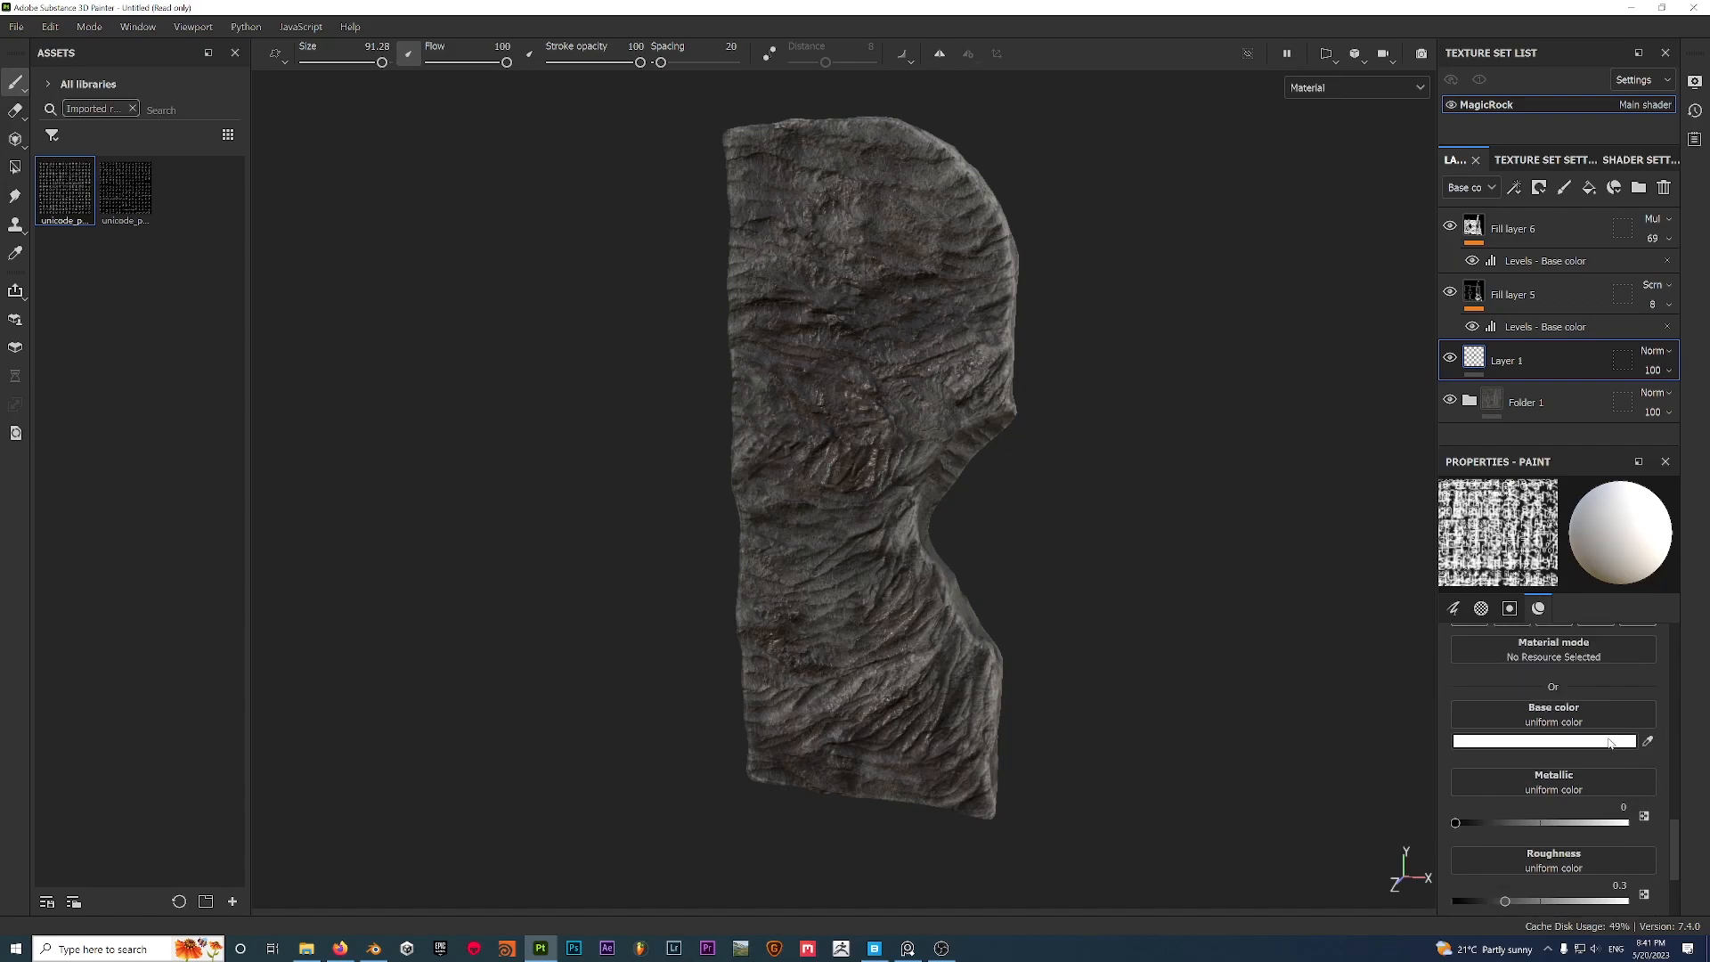
click(1587, 740)
drag(1558, 691, 1557, 677)
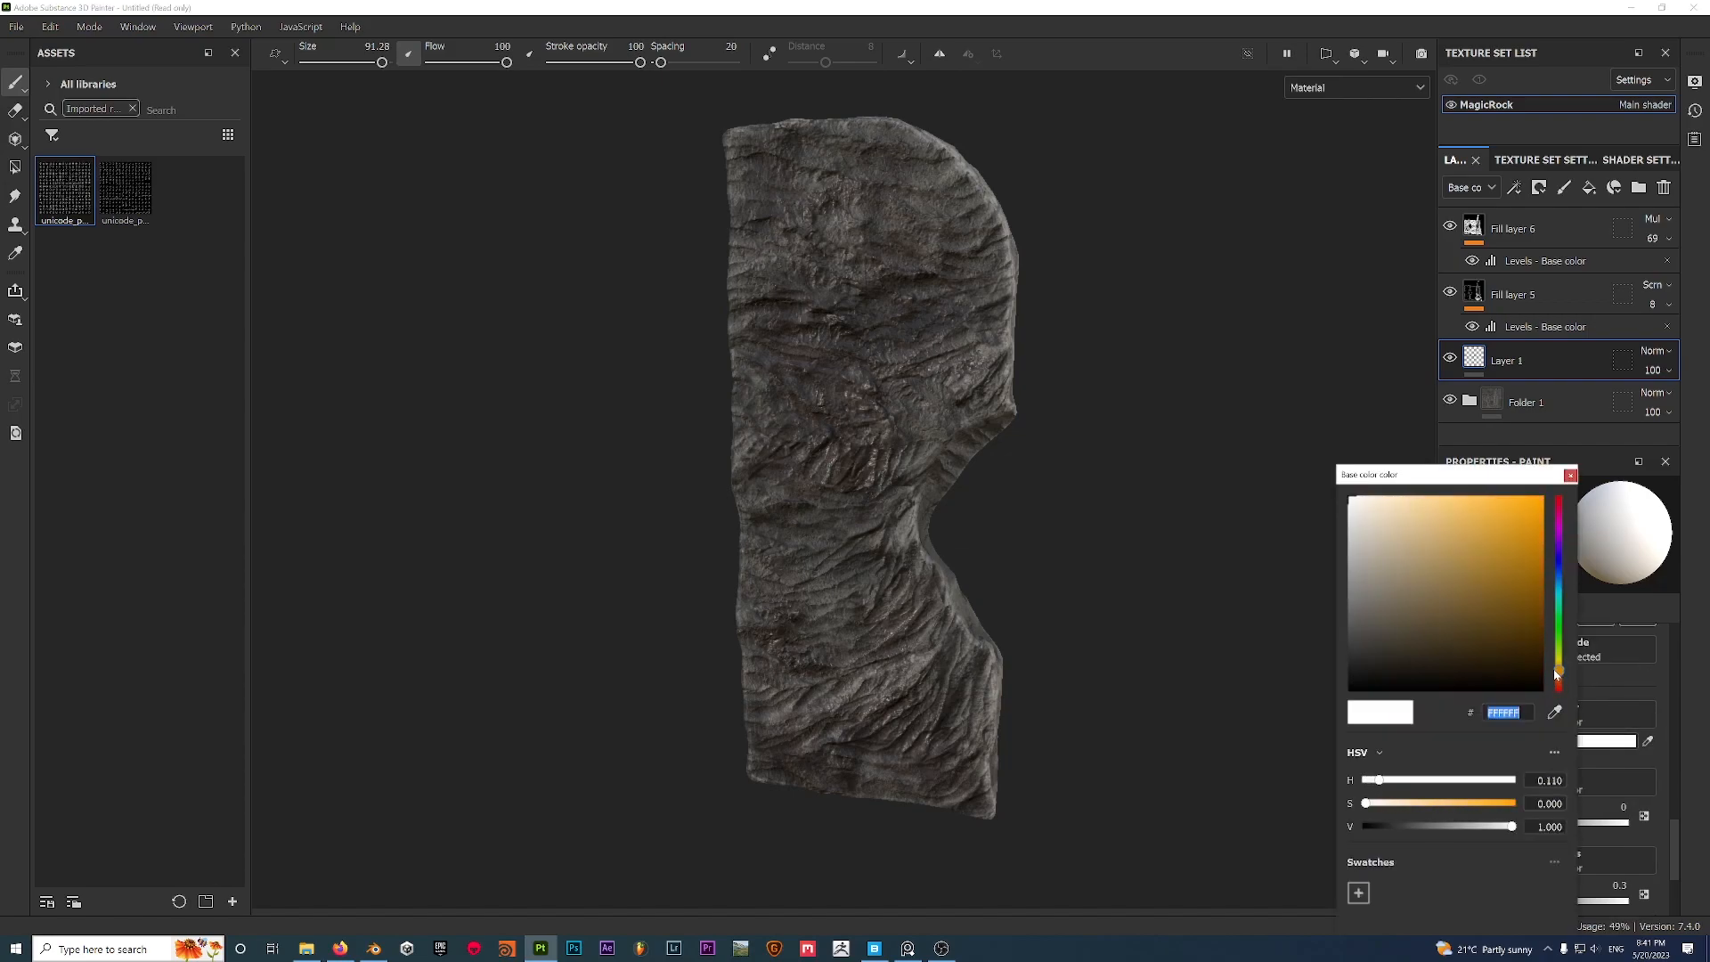
mouse_move(1488, 580)
mouse_down()
mouse_move(1488, 600)
mouse_move(1488, 531)
mouse_move(1523, 528)
mouse_up()
click(1517, 530)
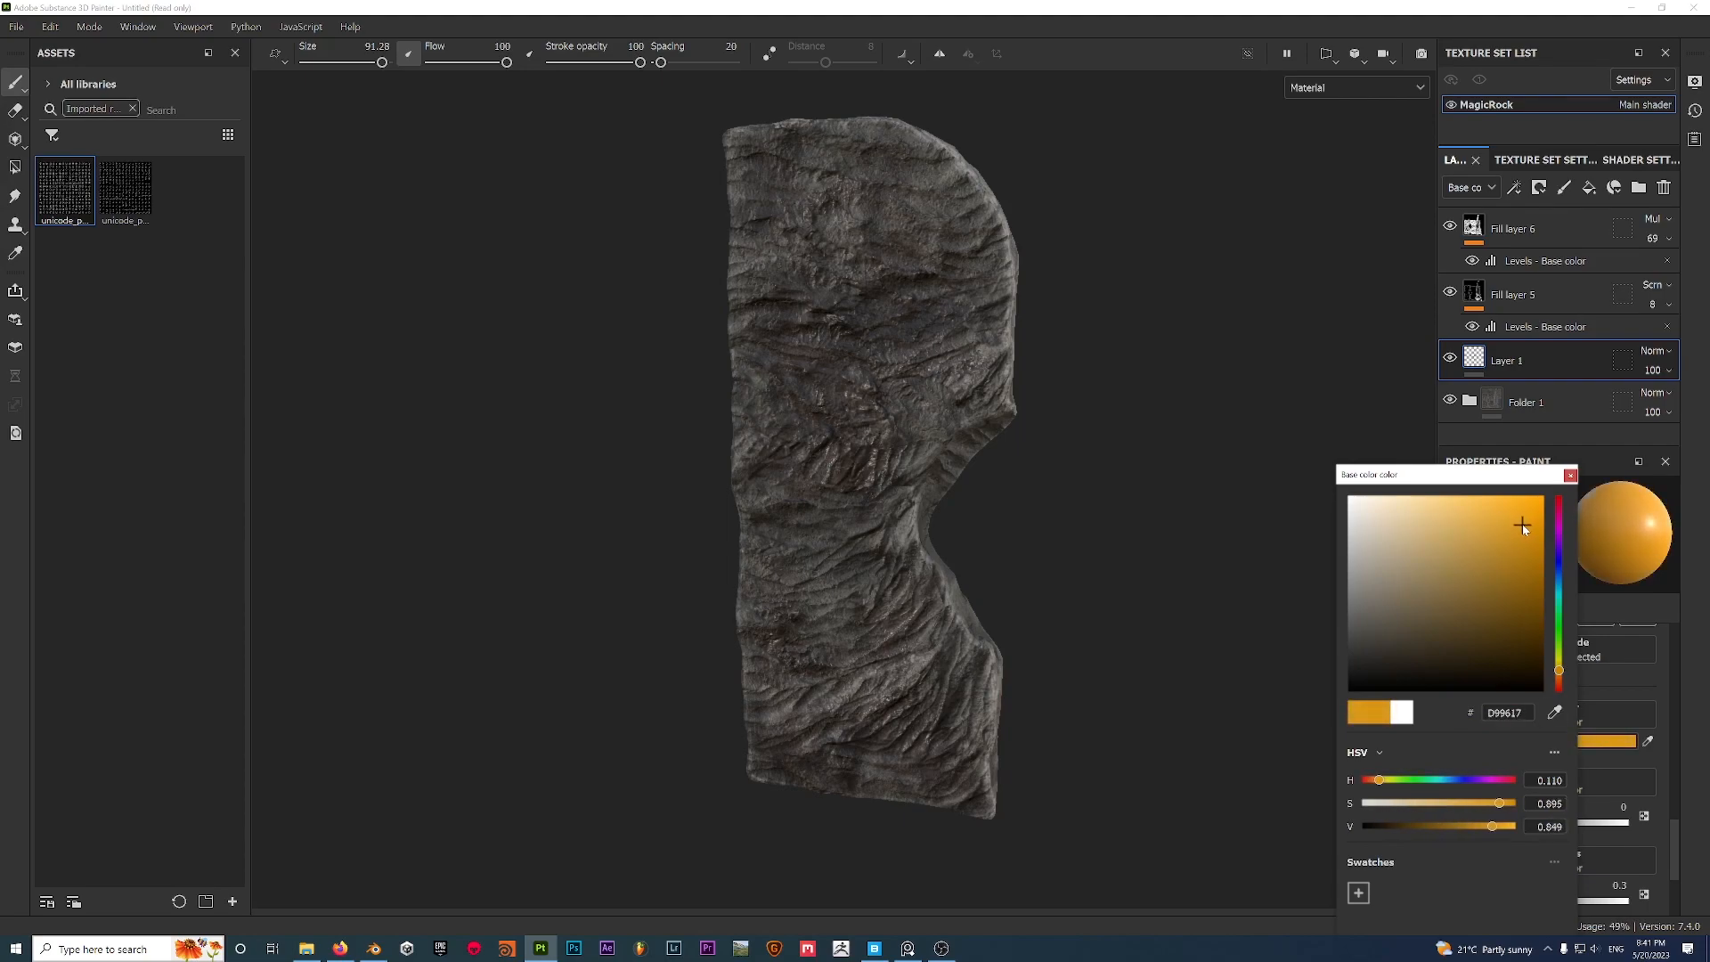
click(1571, 475)
Set the brush material's metallic to 1, roughness to 0.2121 and height to 0.4.
drag(1464, 821, 1665, 814)
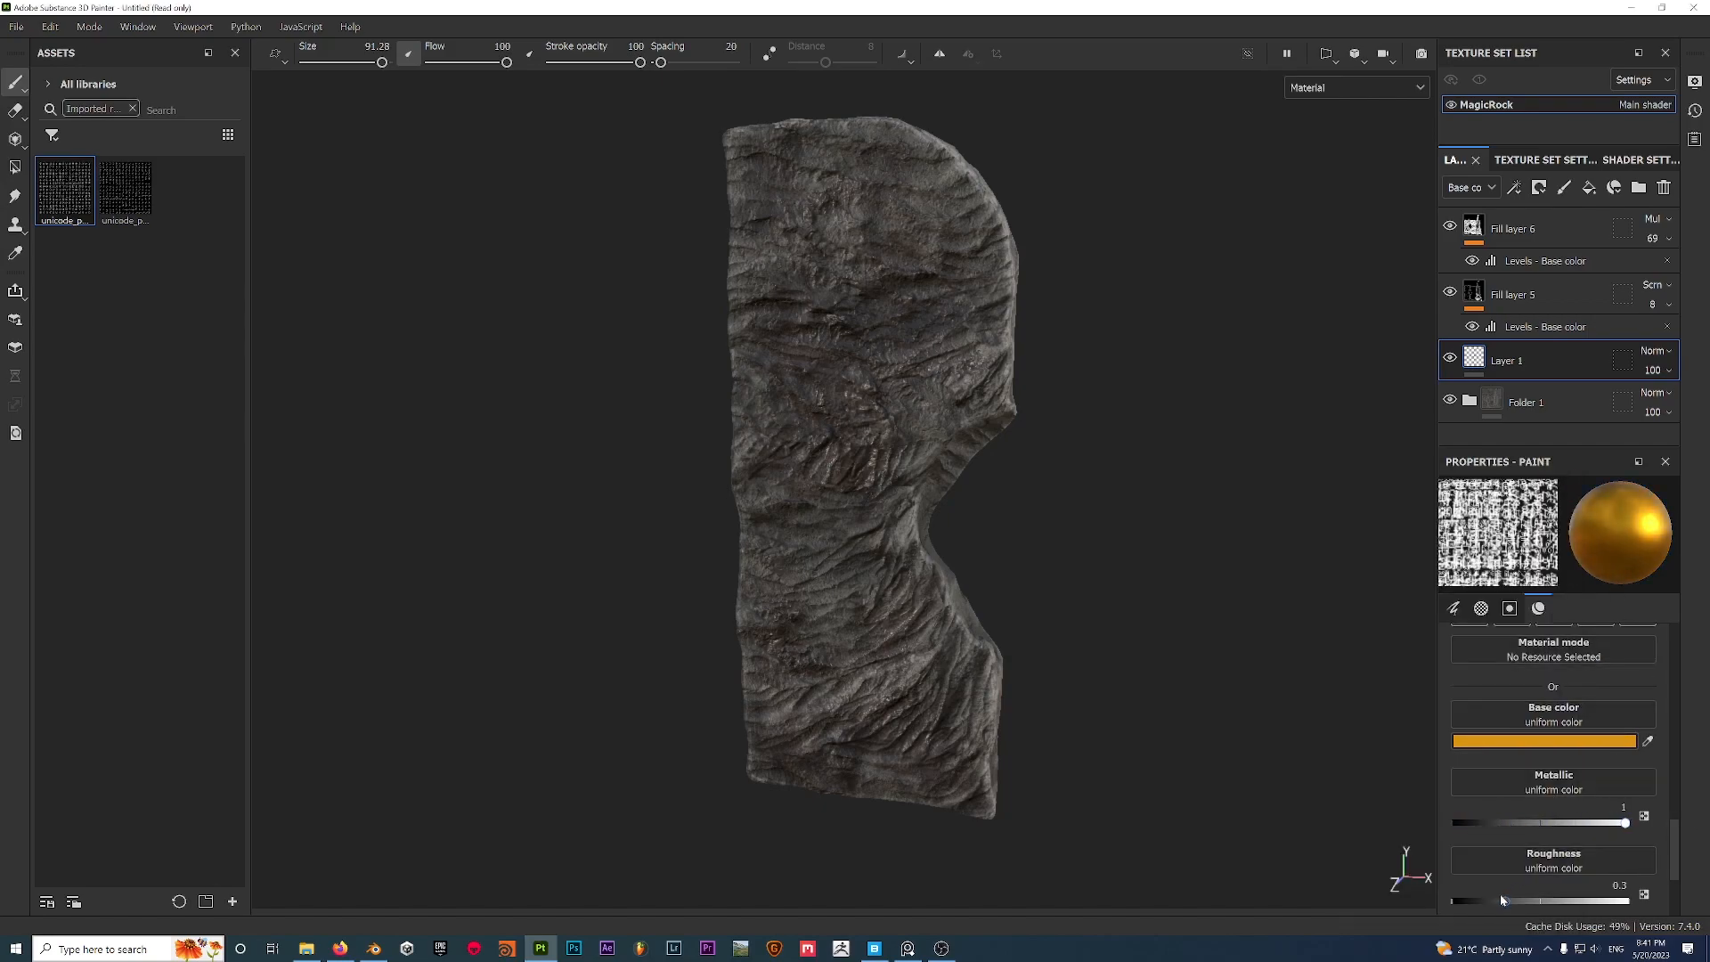
drag(1501, 895, 1486, 895)
drag(1673, 830, 1671, 864)
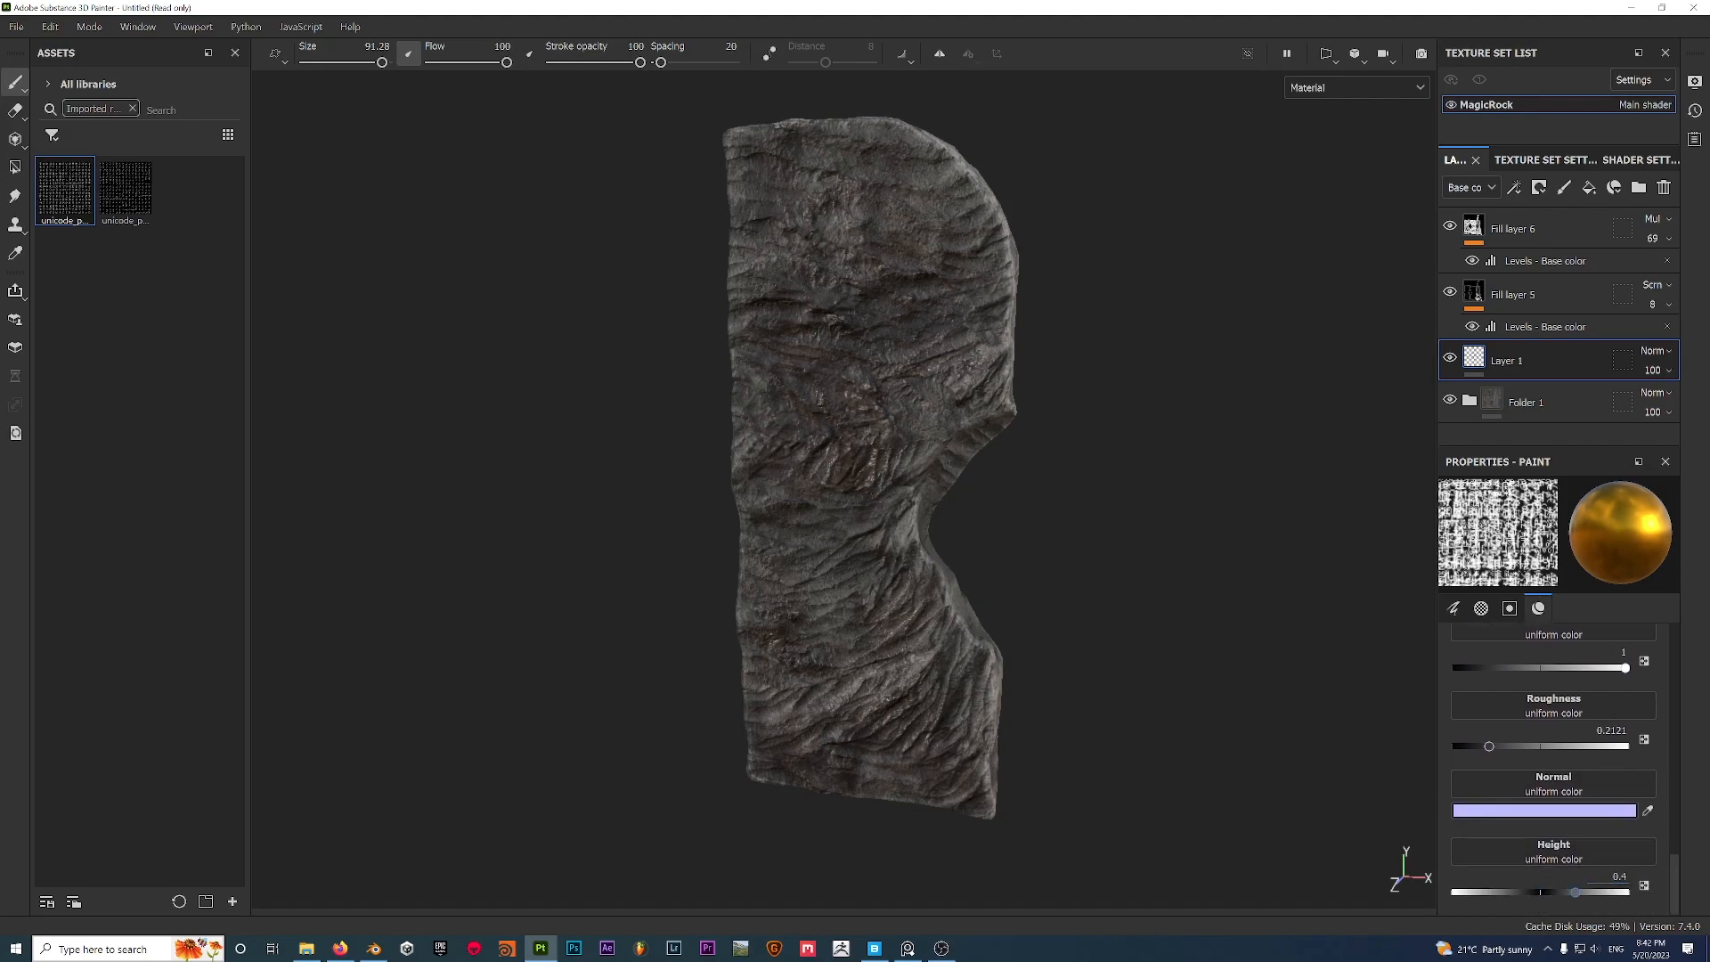
Try stamping the gold glyphs on the upper rock, inspect how they wrap around the side, and undo the stamp.
scroll(976, 392, up, 2)
click(839, 402)
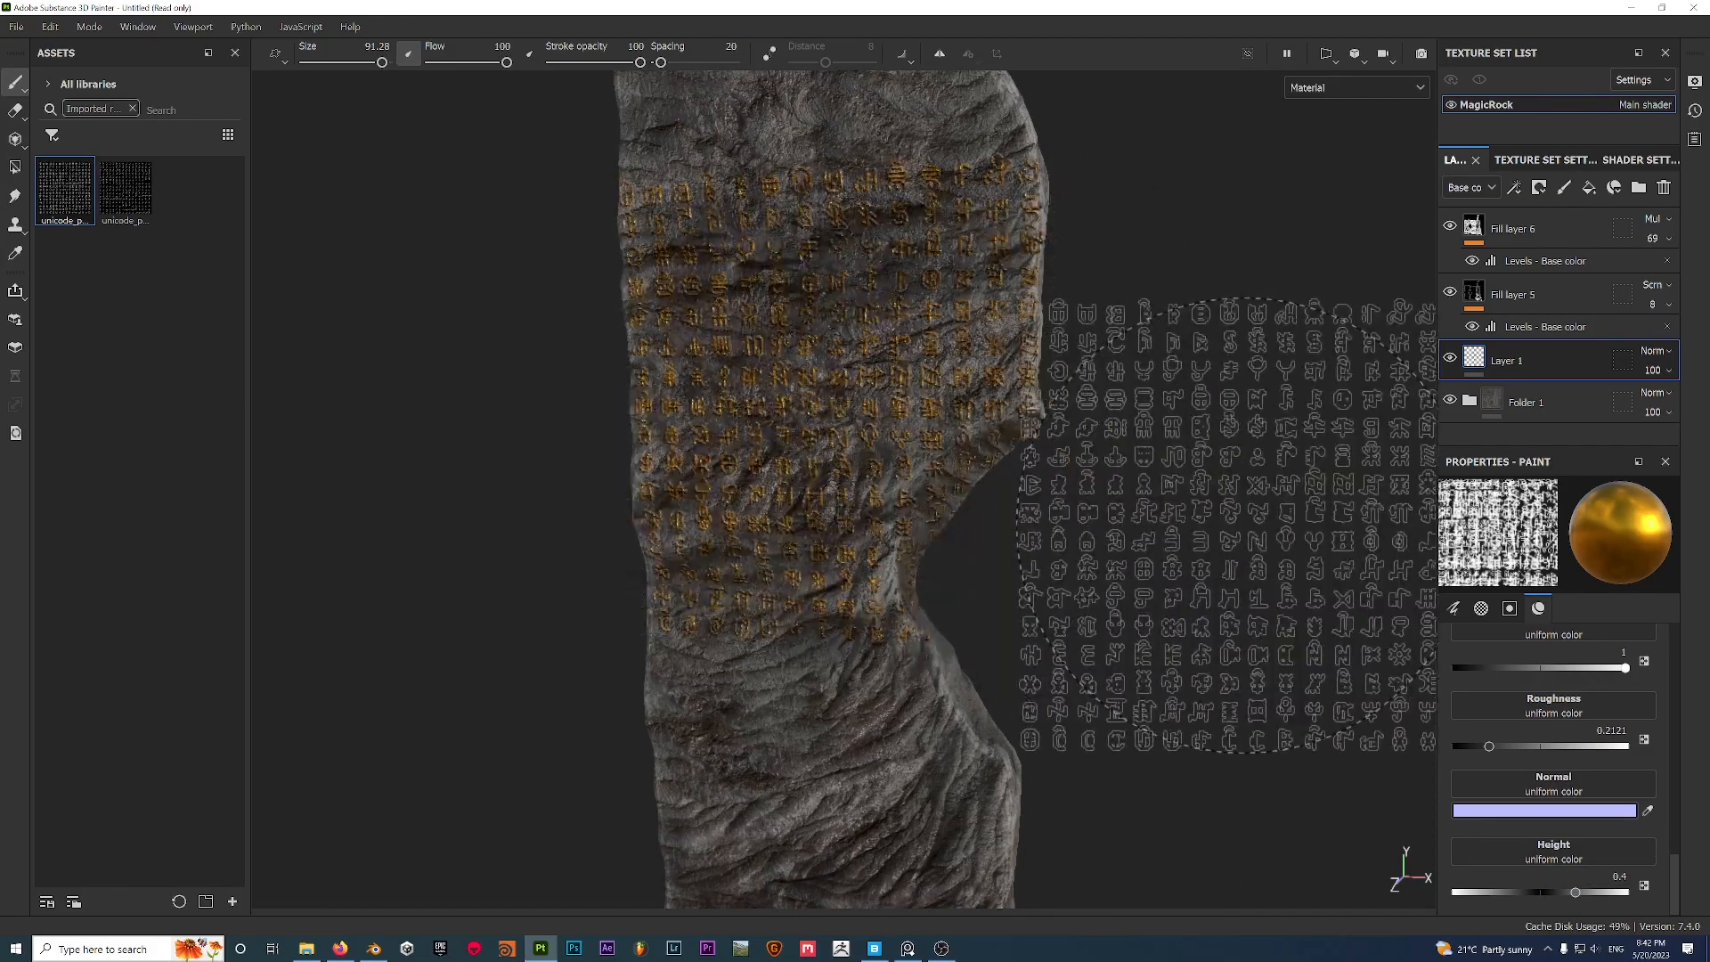
alt+drag(1069, 534, 1137, 557)
scroll(1184, 508, up, 3)
mouse_move(1042, 455)
alt+mouse_down()
mouse_move(1114, 431)
mouse_move(1199, 435)
mouse_move(1129, 444)
alt+mouse_up()
scroll(1154, 406, down, 4)
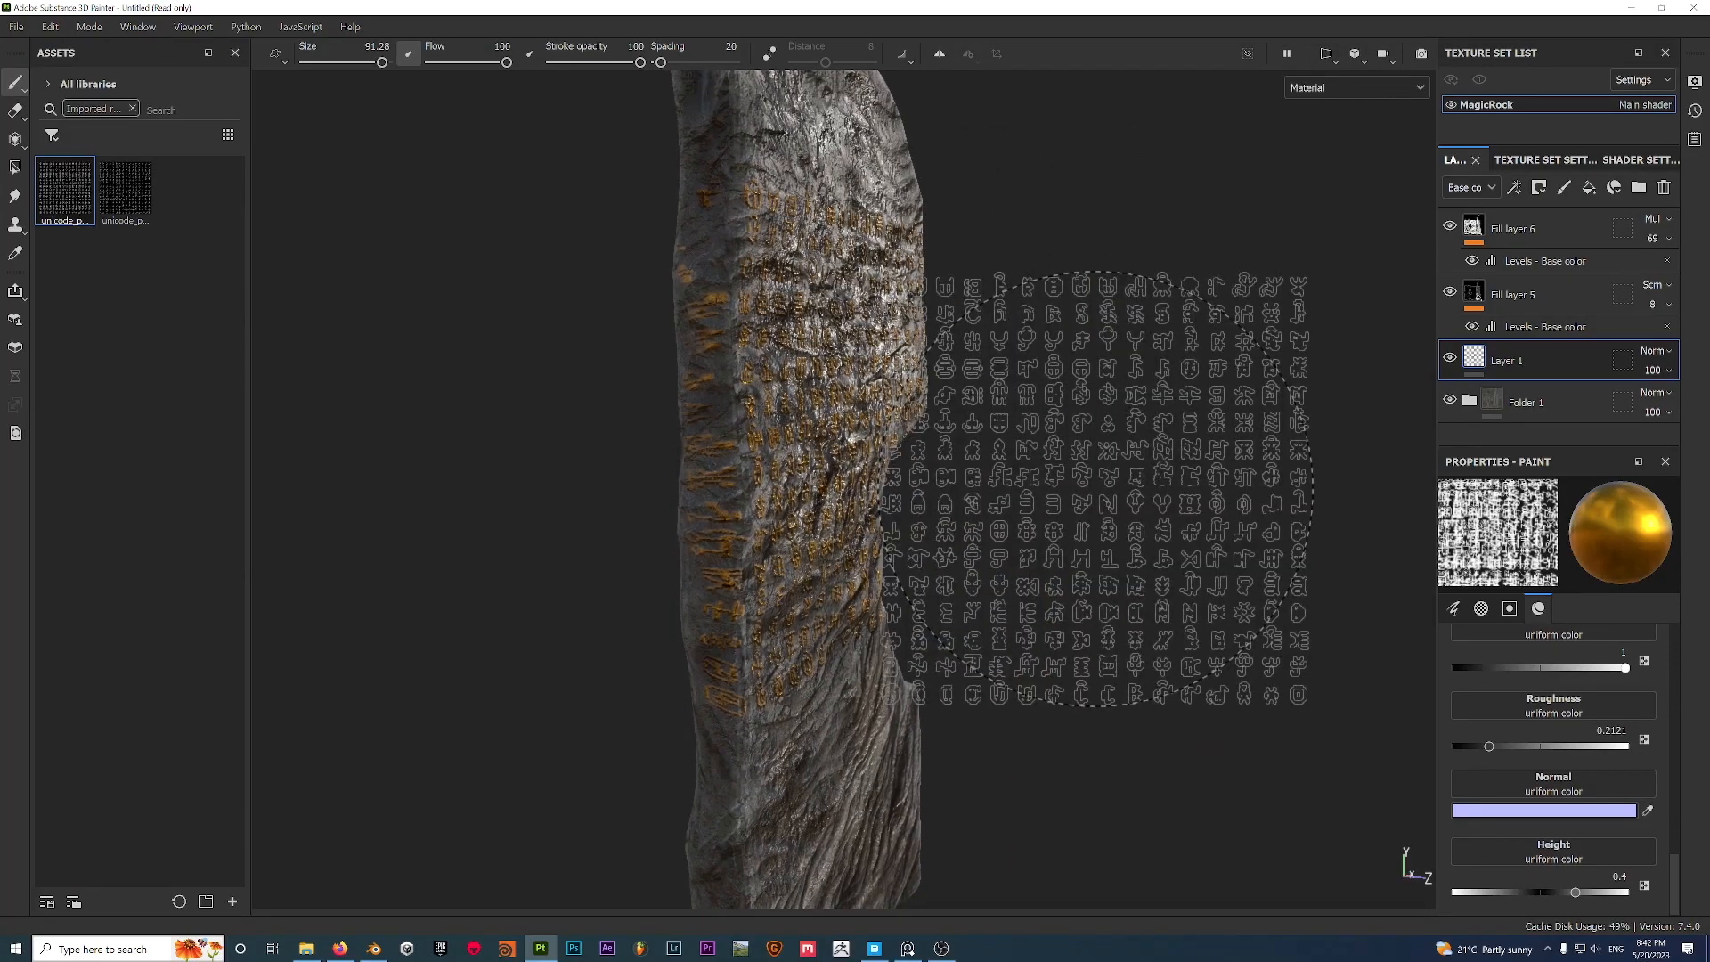
mouse_move(1095, 489)
alt+mouse_down()
mouse_move(966, 445)
mouse_move(907, 526)
alt+mouse_up()
key(ctrl+z)
scroll(966, 477, down, 4)
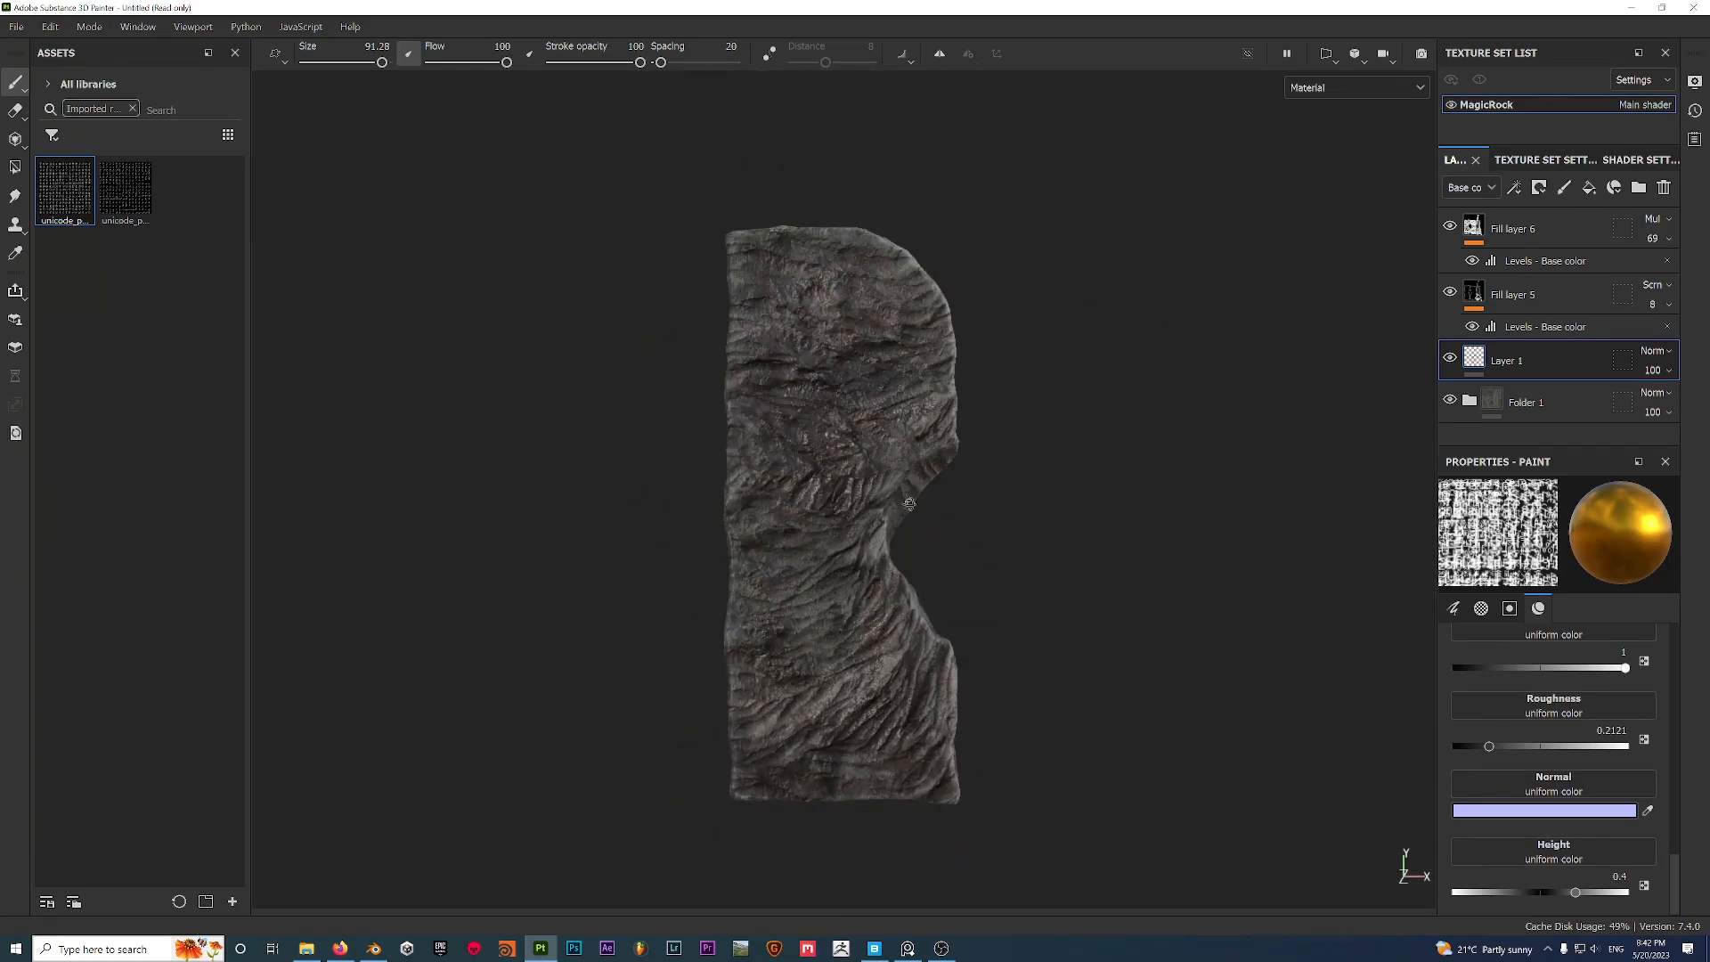
Stamp the gold unicode_page_a3 glyphs once over the rock's upper half and once over its lower half.
scroll(917, 508, up, 1)
alt+middle_drag(928, 484, 955, 456)
scroll(1564, 772, up, 10)
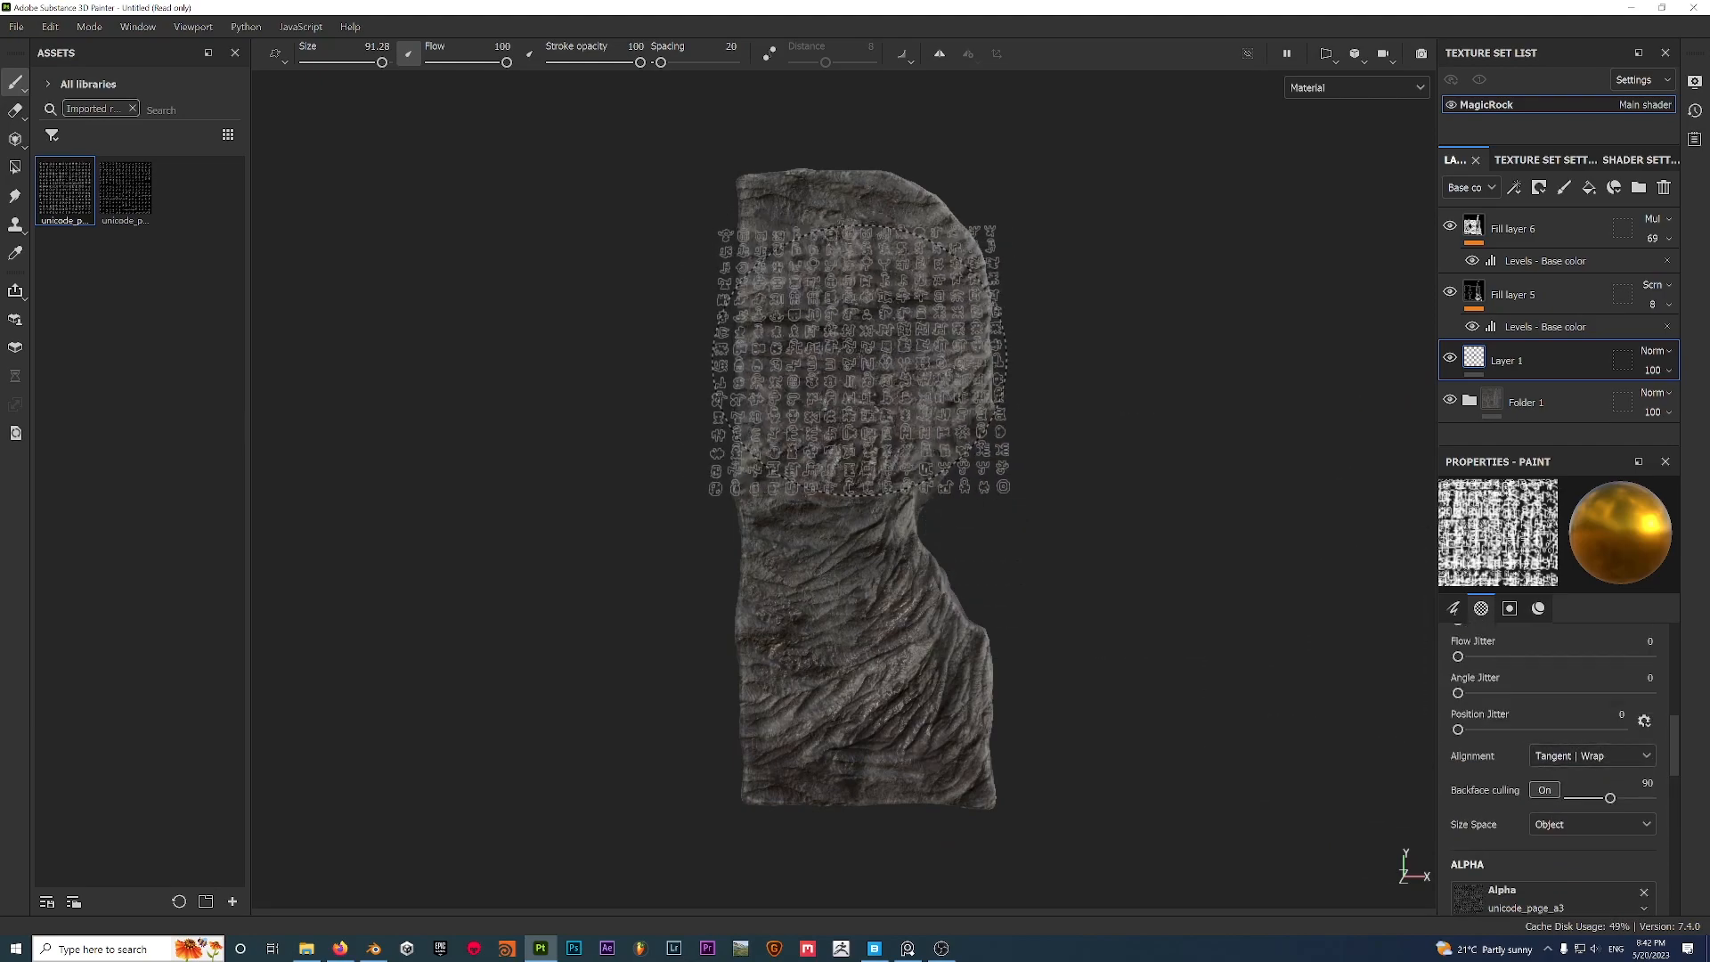
click(856, 286)
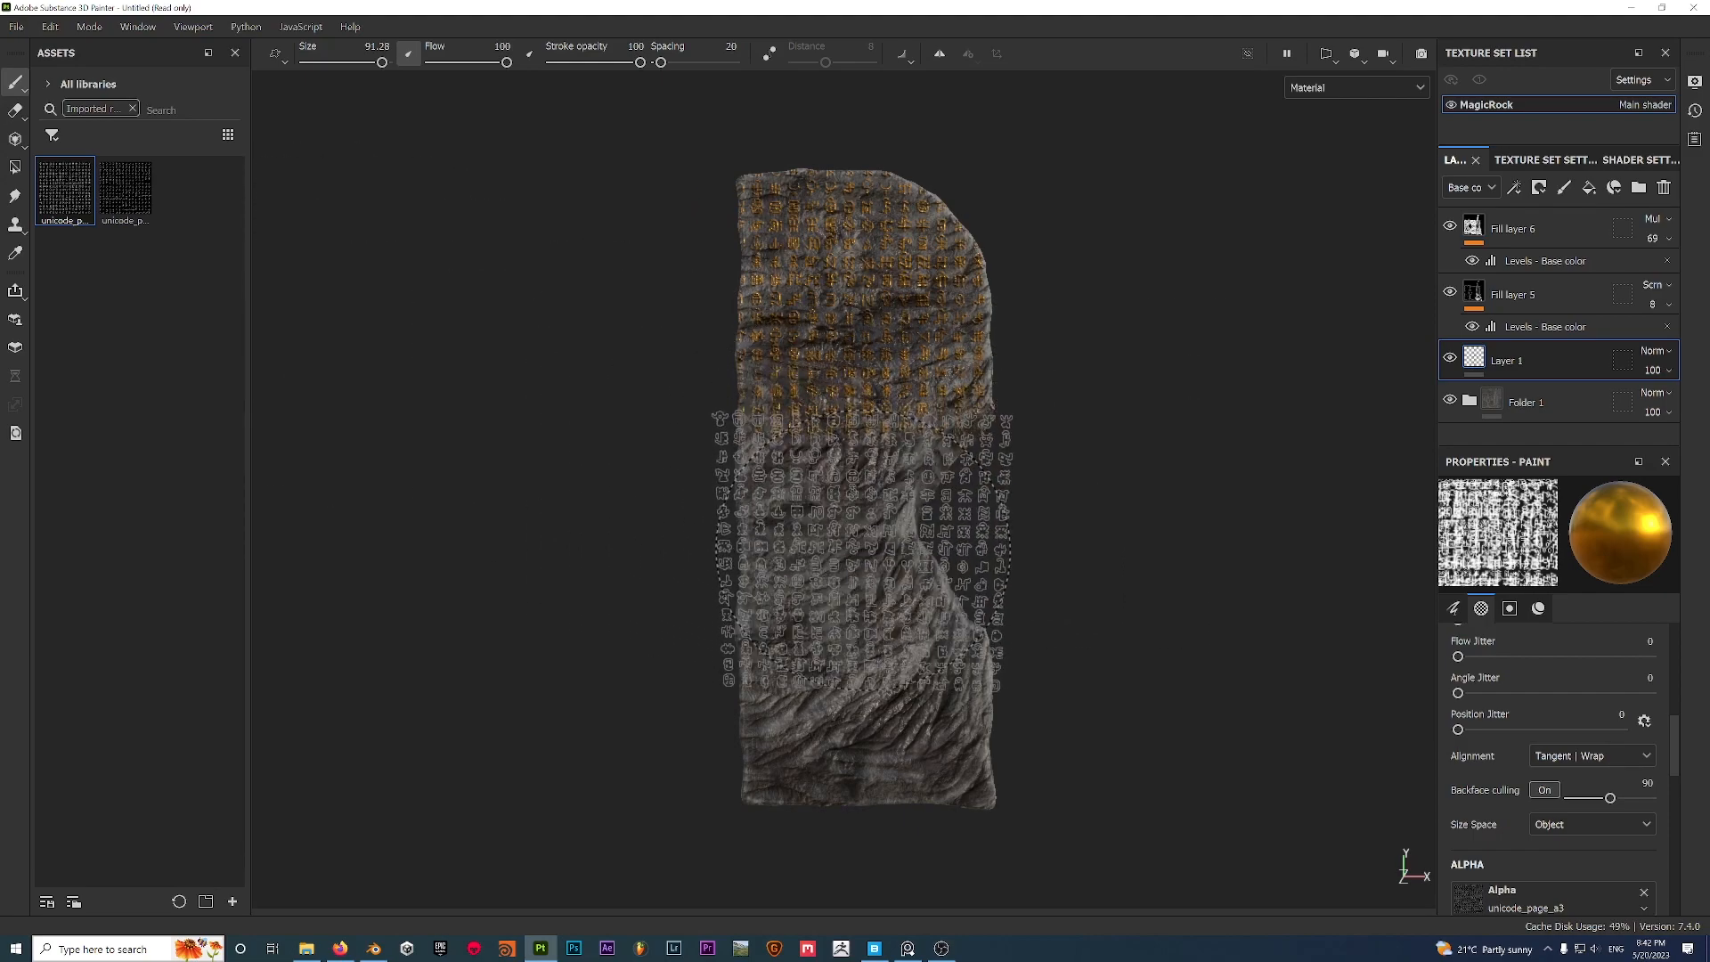
click(862, 545)
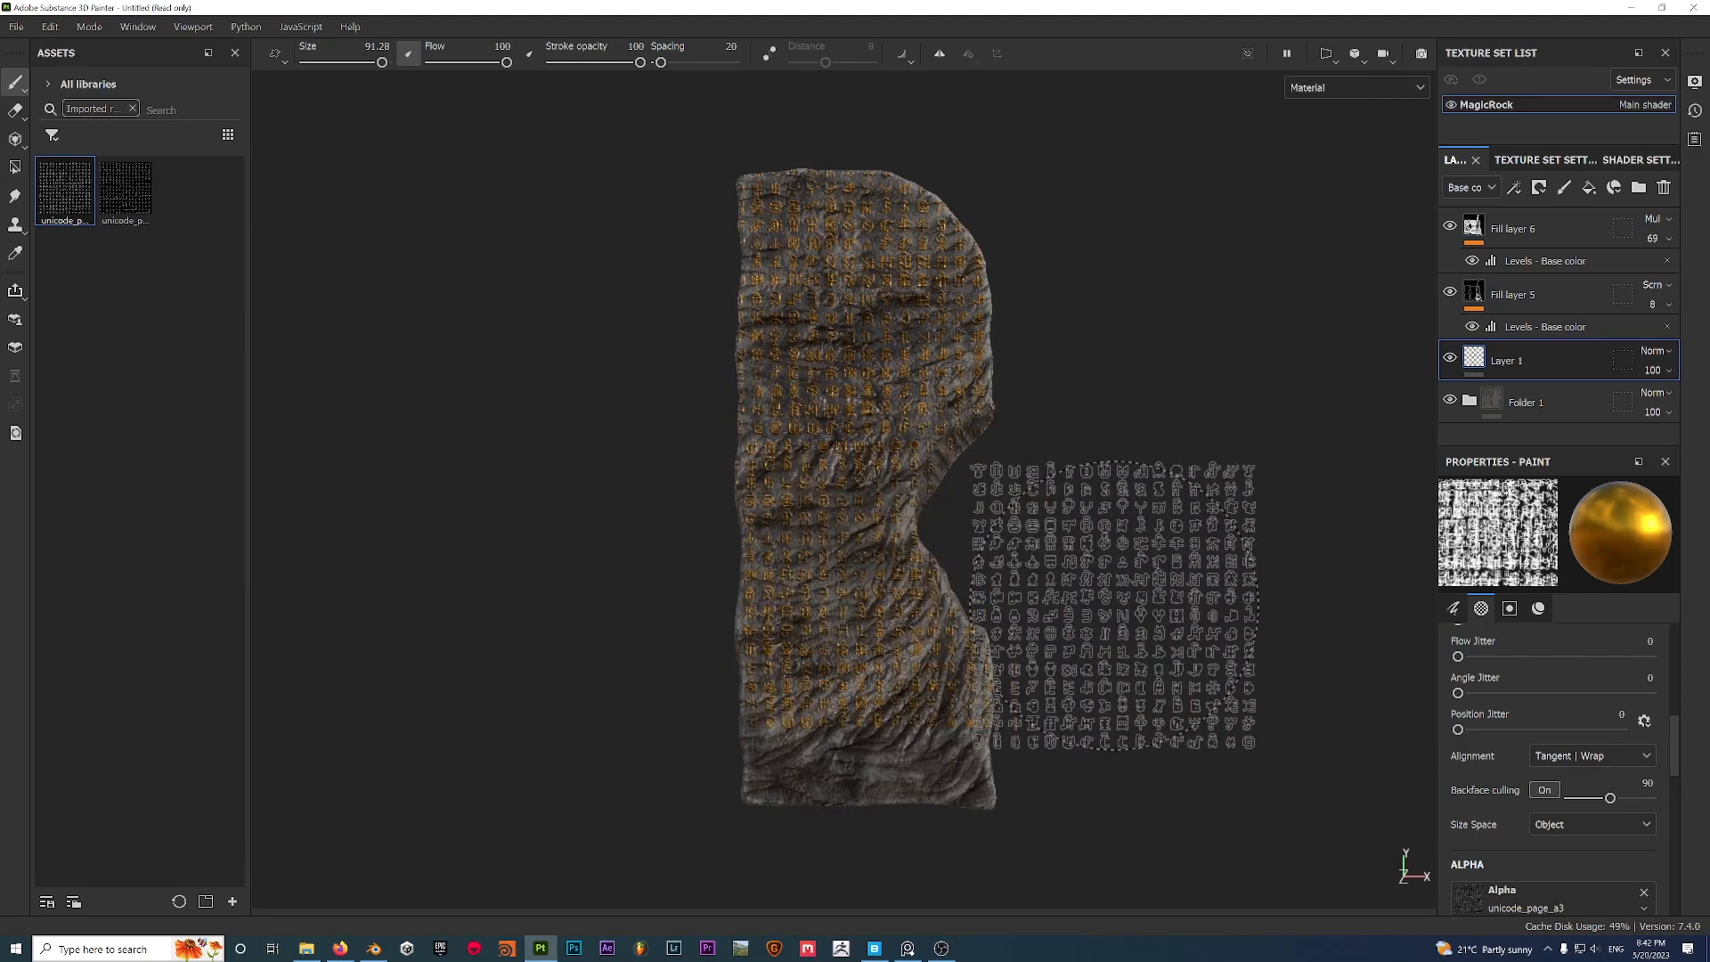
Switch the brush alpha to unicode_page_fc, undo the lower stamp, and stamp the new glyphs across the rock's middle.
click(125, 189)
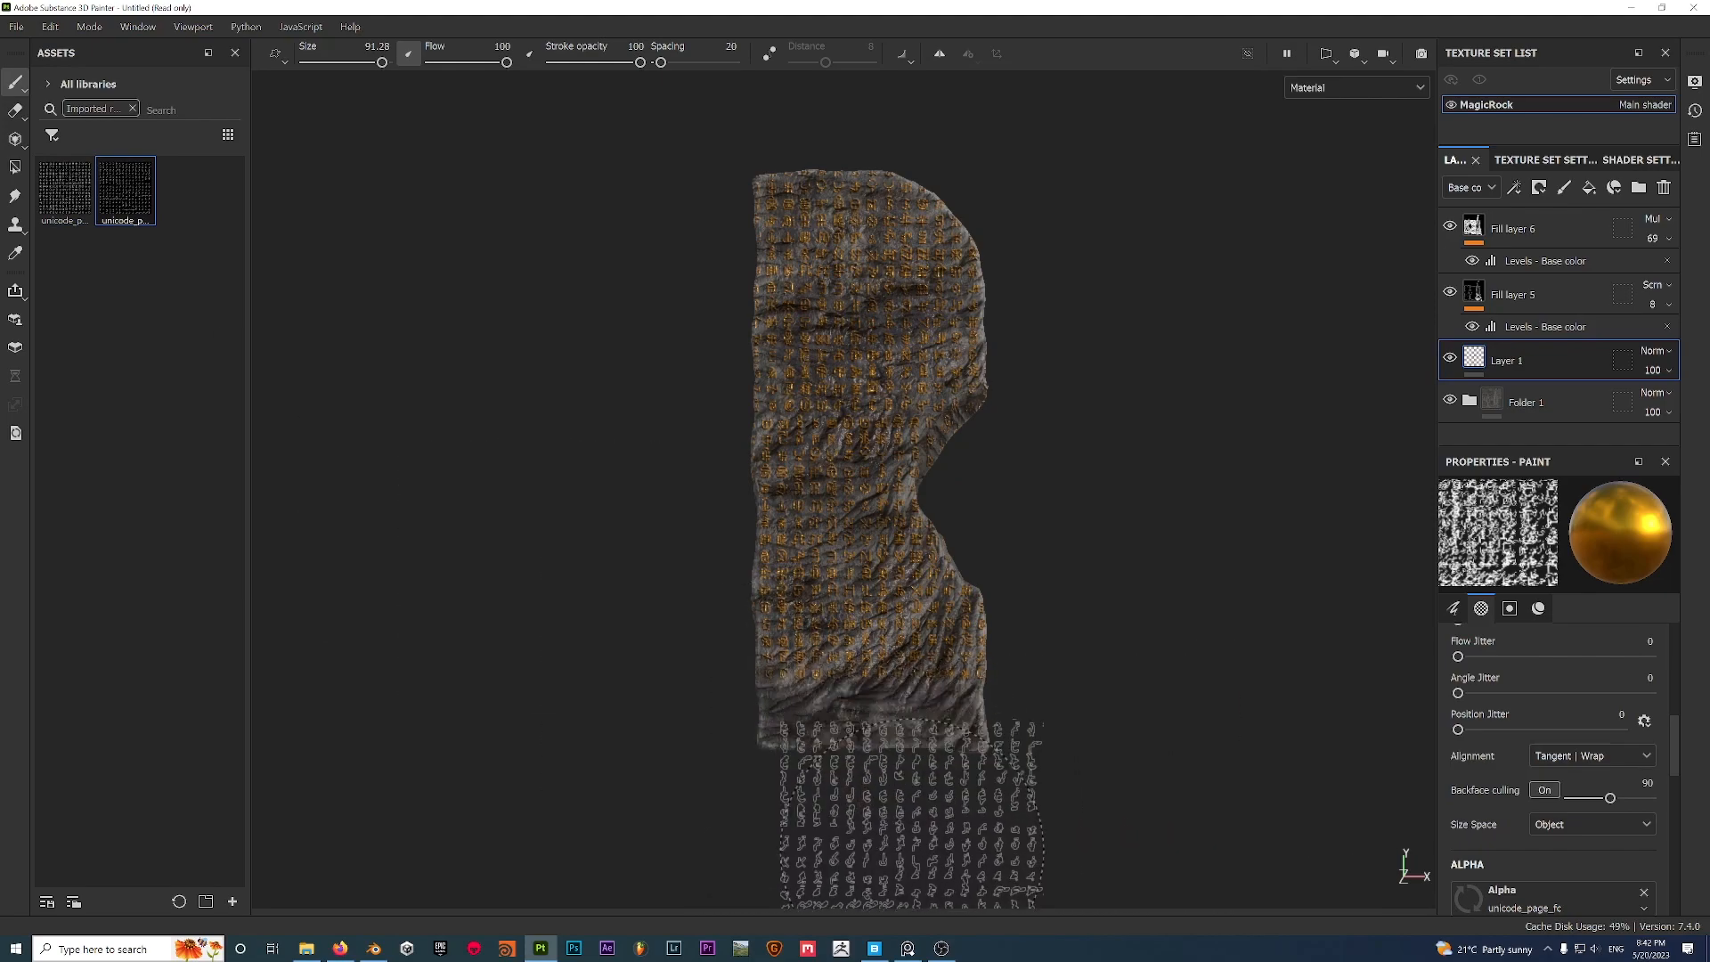
key(ctrl+z)
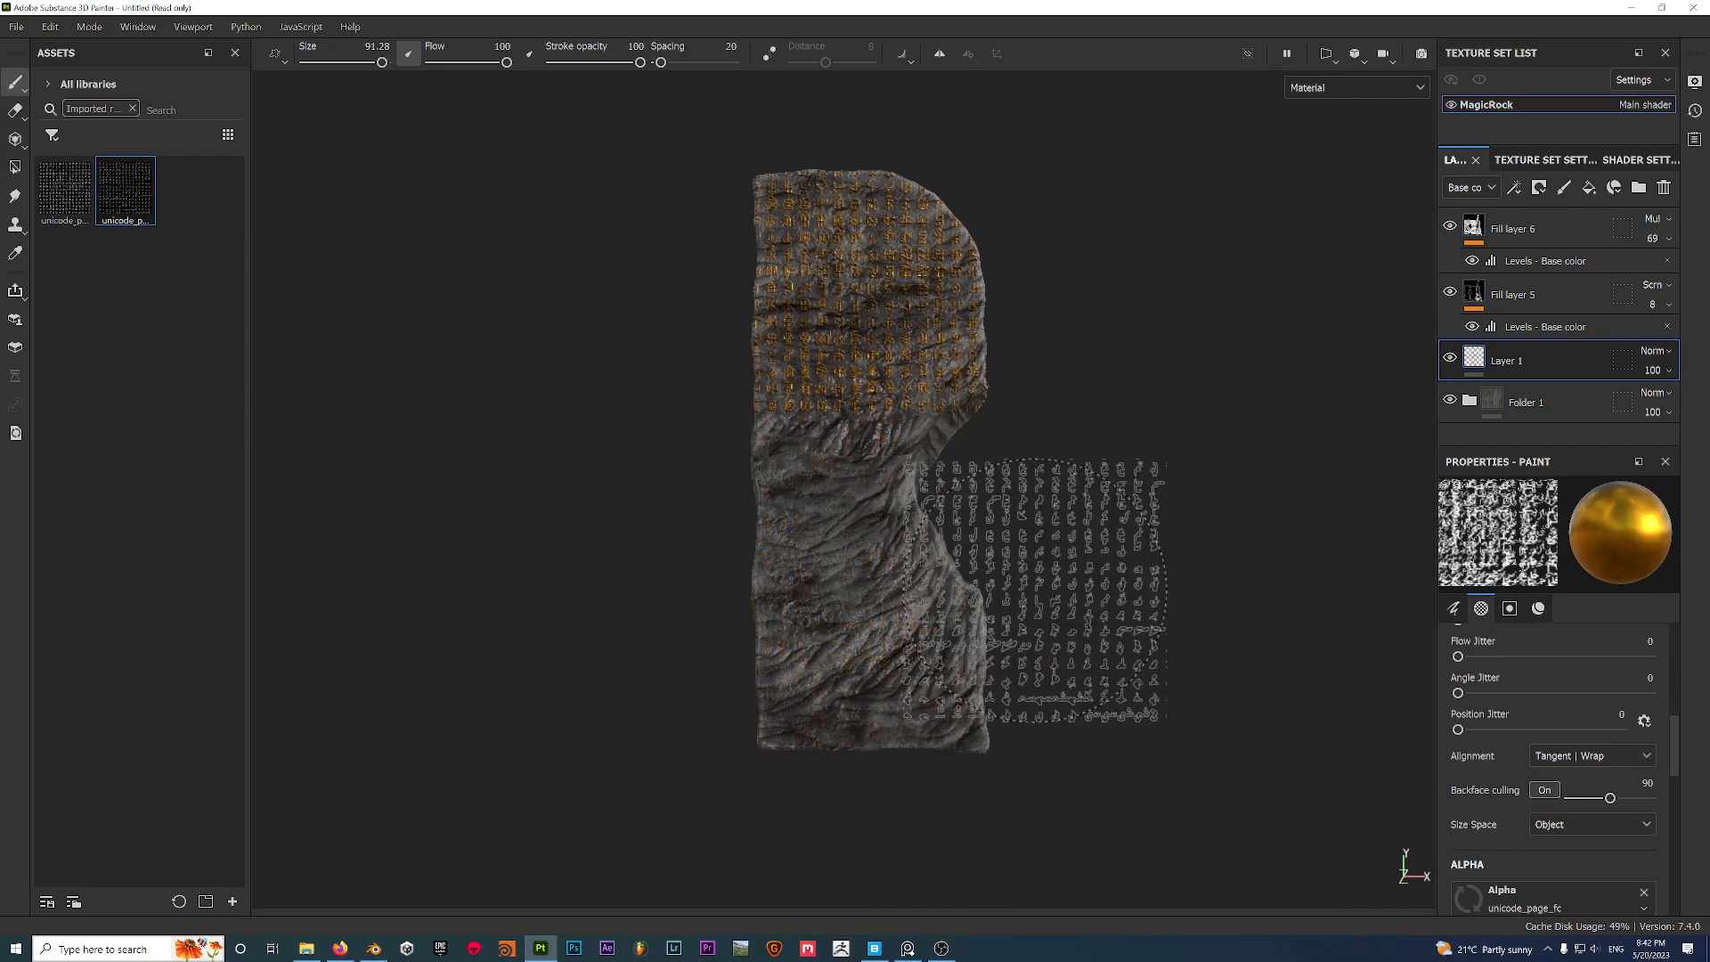
click(847, 544)
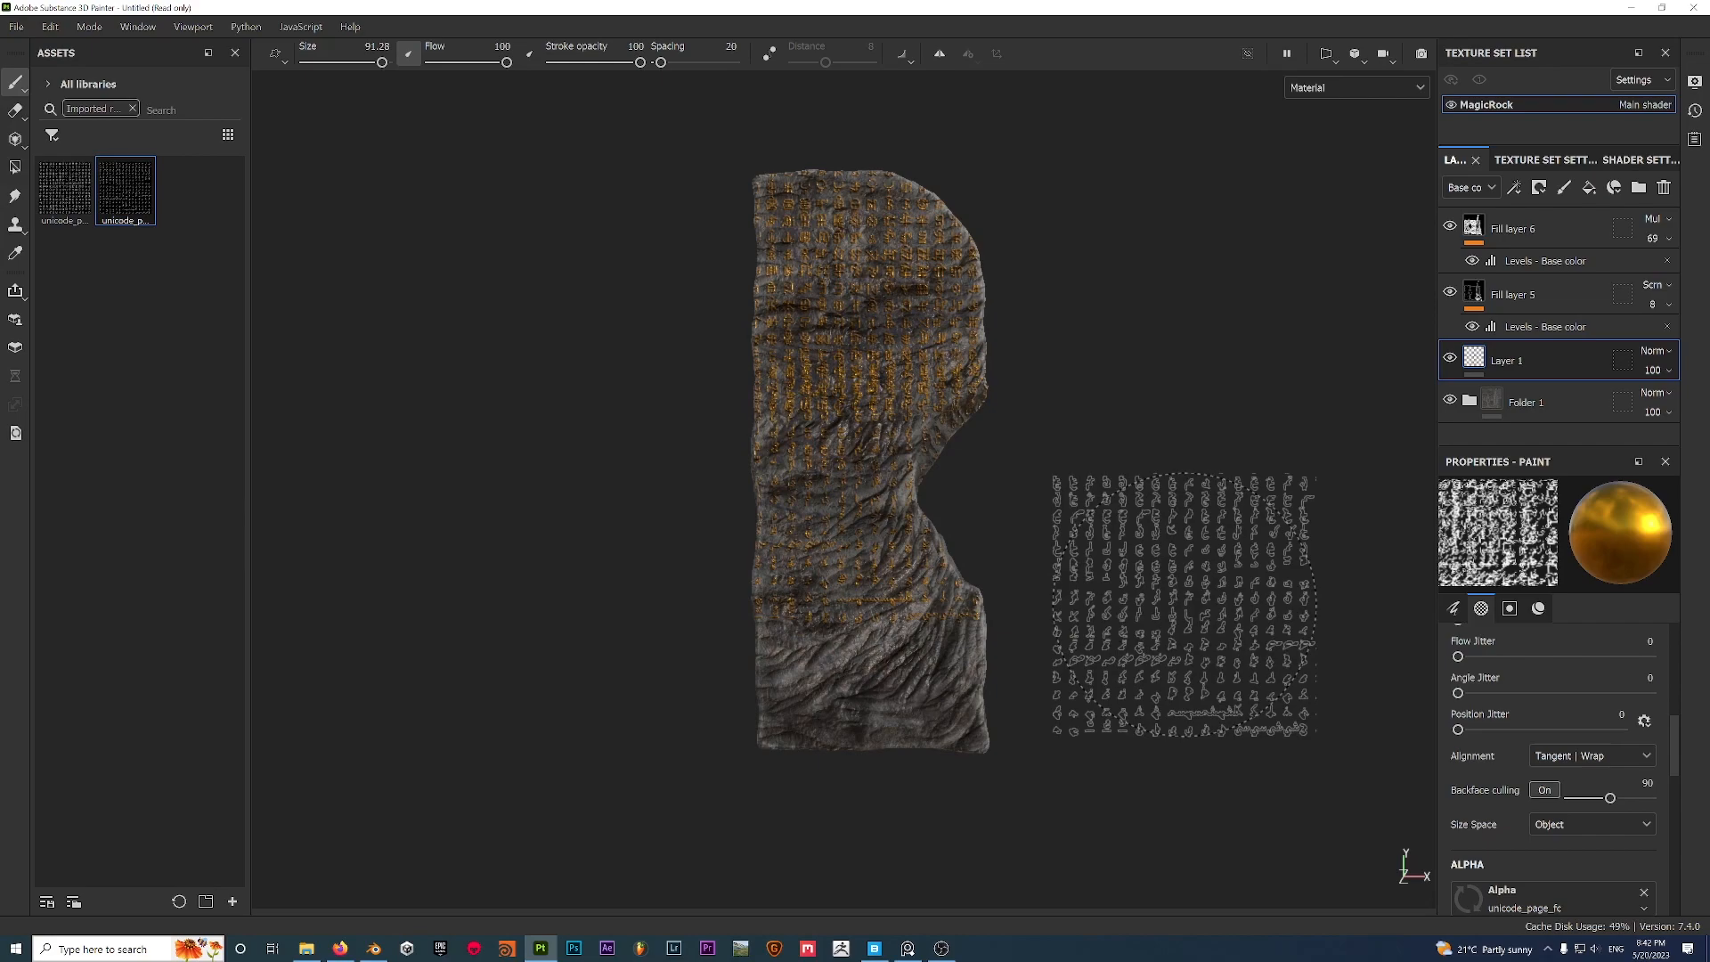
Switch the alpha back to unicode_page_a3, set the brush angle to 180, and stamp gold glyphs over the rock's lower part.
click(65, 190)
scroll(1621, 692, up, 6)
scroll(1557, 763, down, 4)
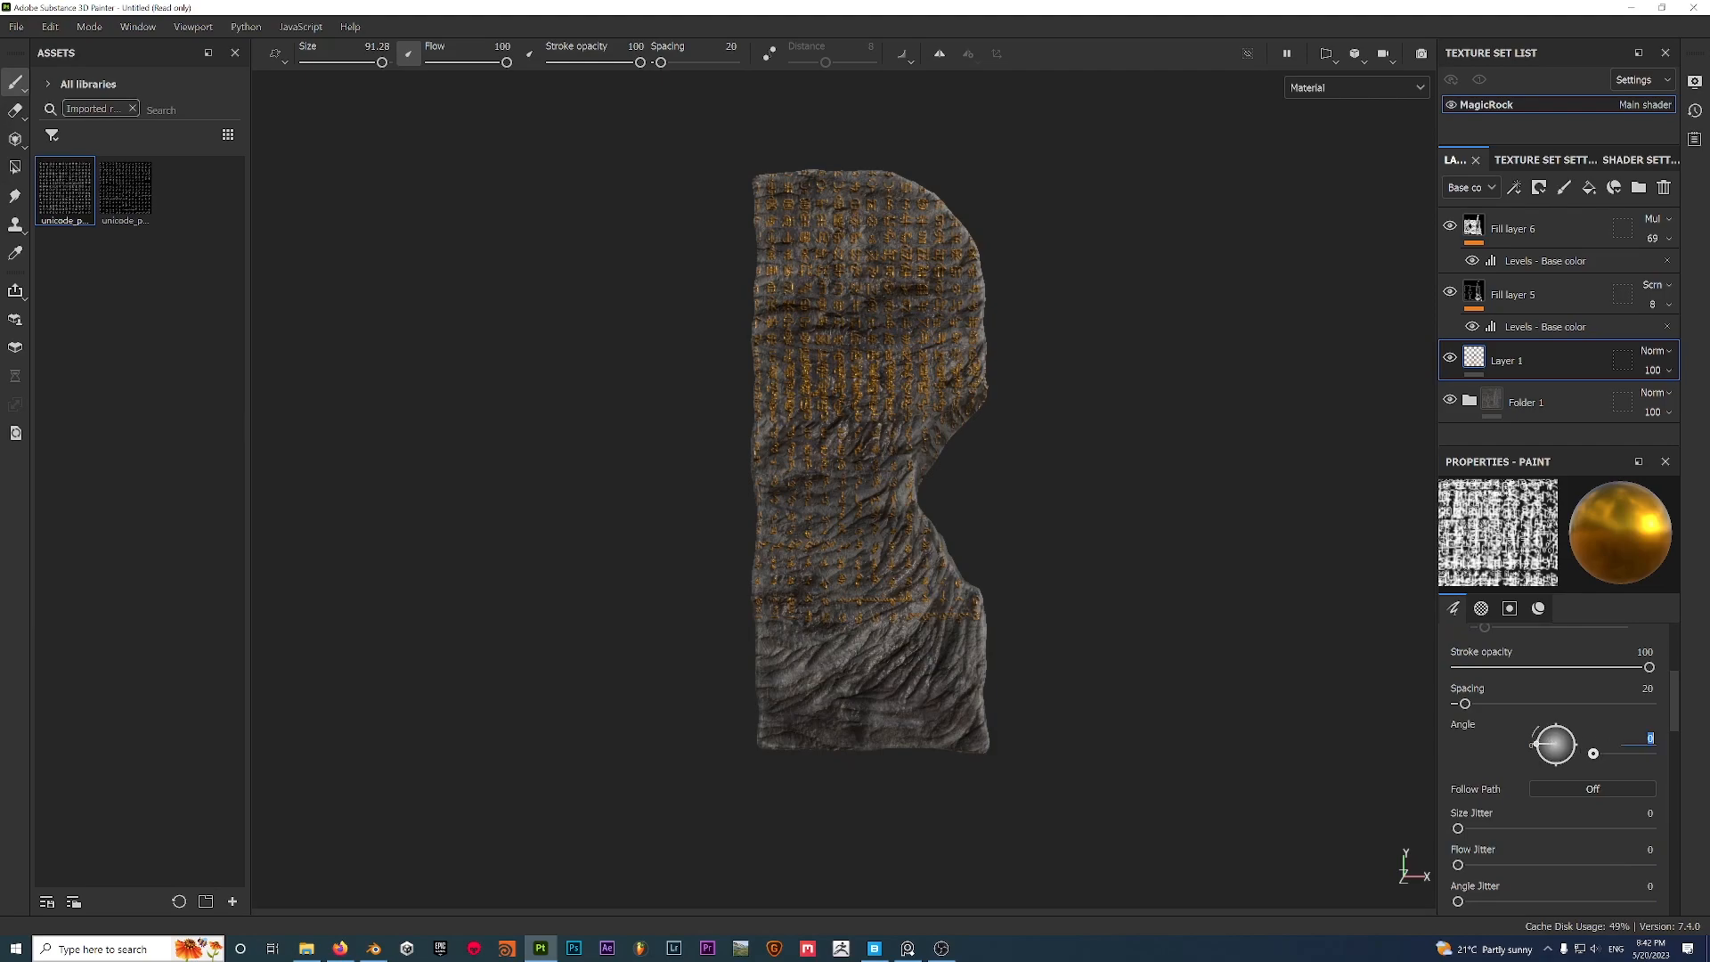
key(Return)
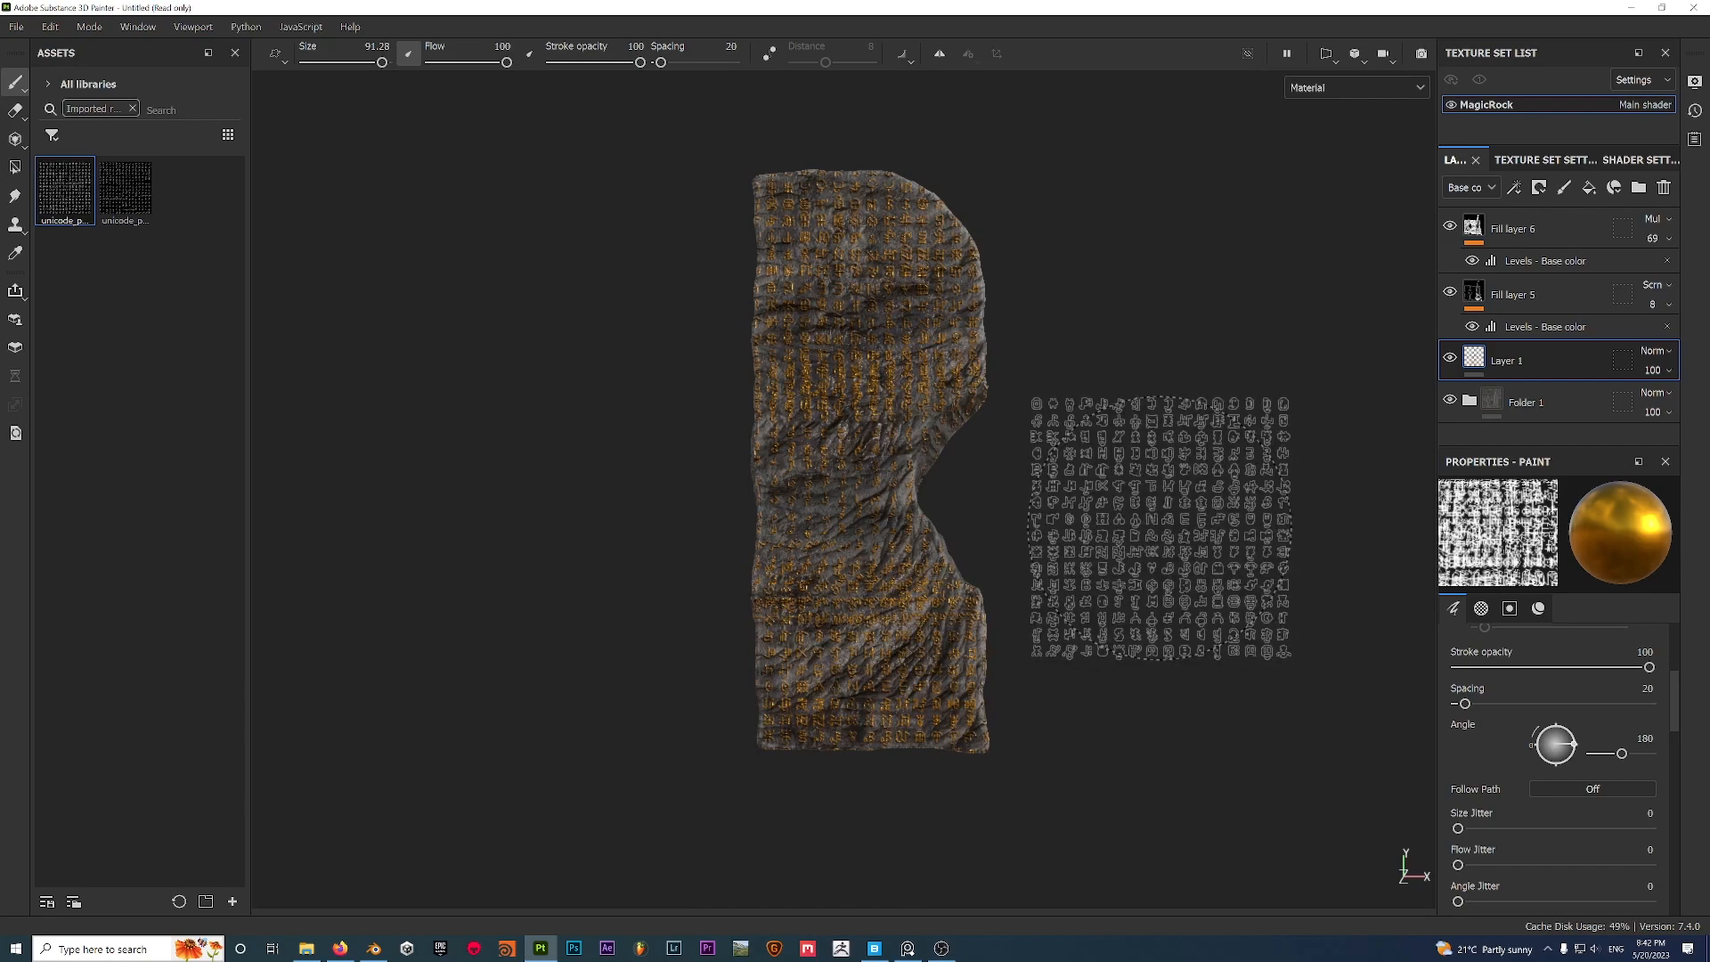
click(876, 664)
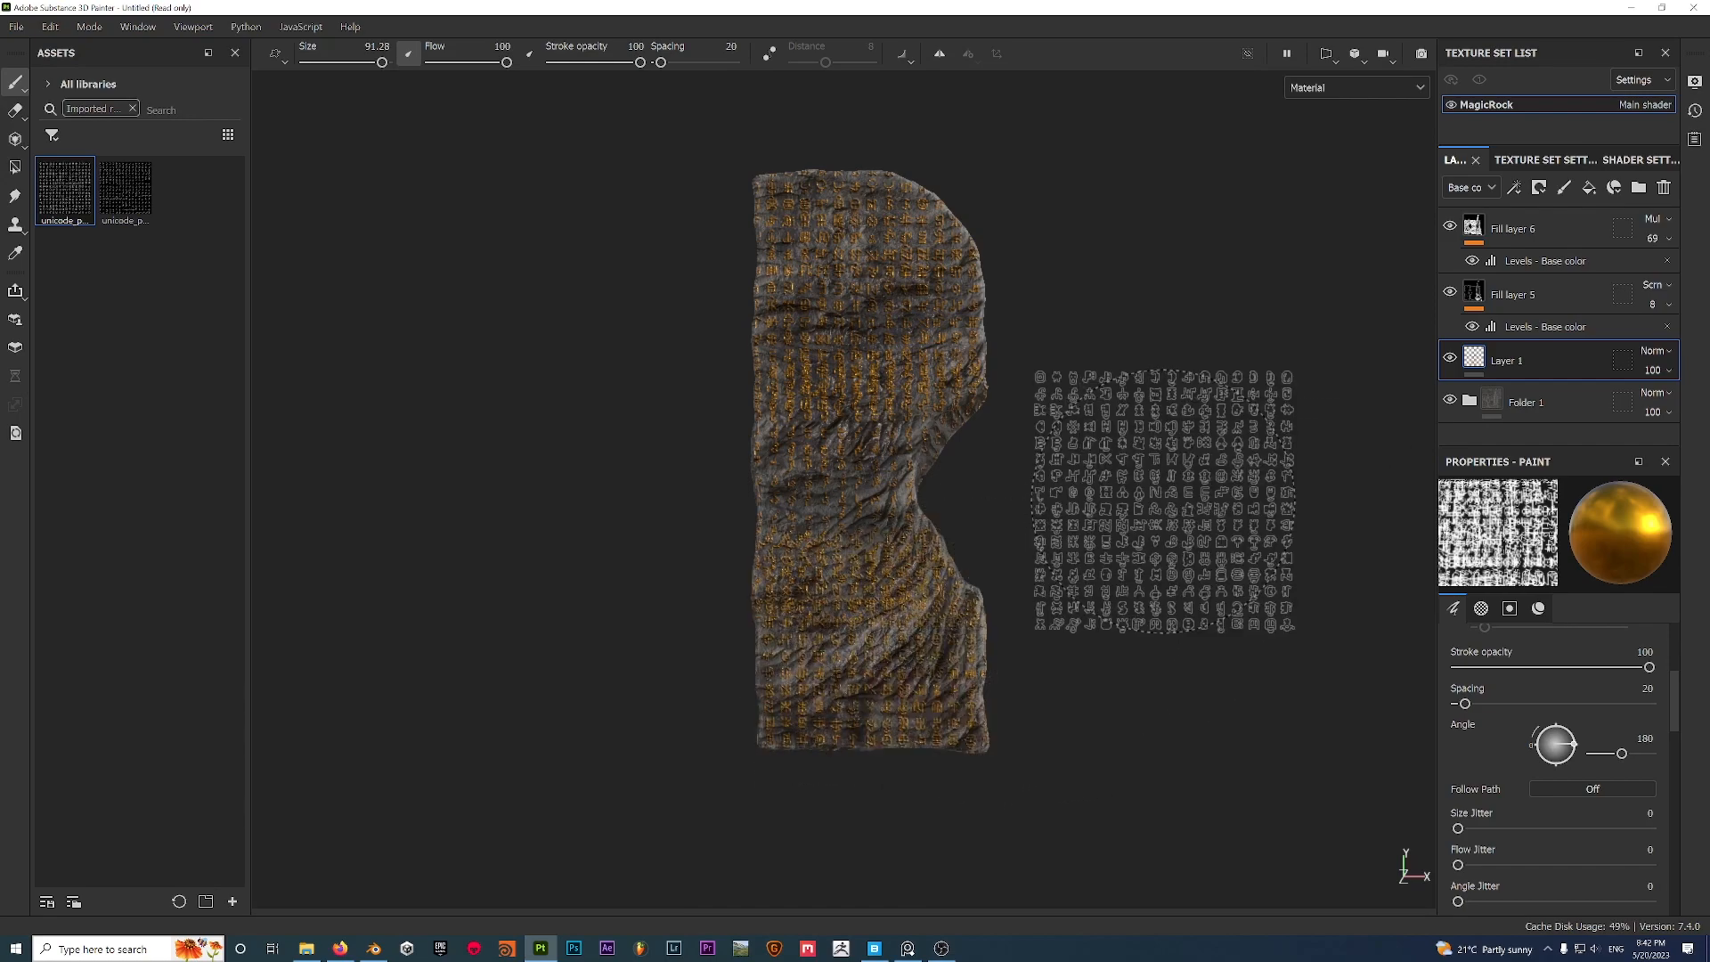
Check the glyphs on the rock's sides and add a white mask to Layer 1.
mouse_move(1099, 454)
alt+mouse_down()
mouse_move(997, 456)
mouse_move(1054, 456)
alt+mouse_up()
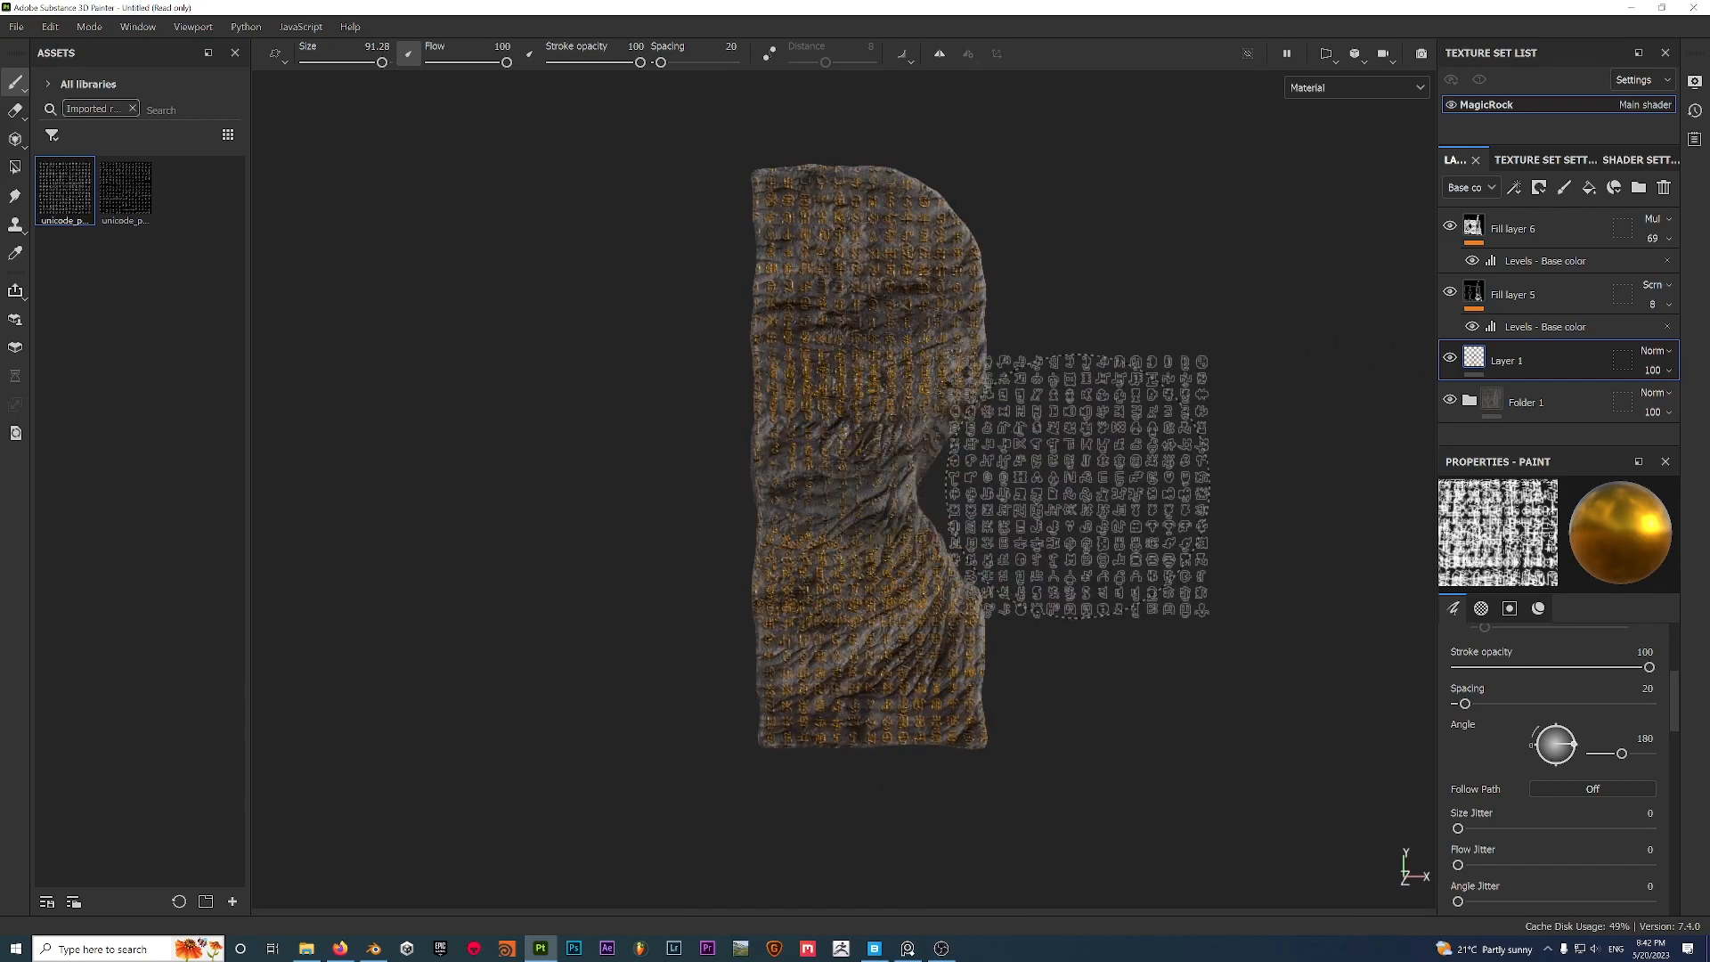
alt+drag(1184, 615, 1097, 201)
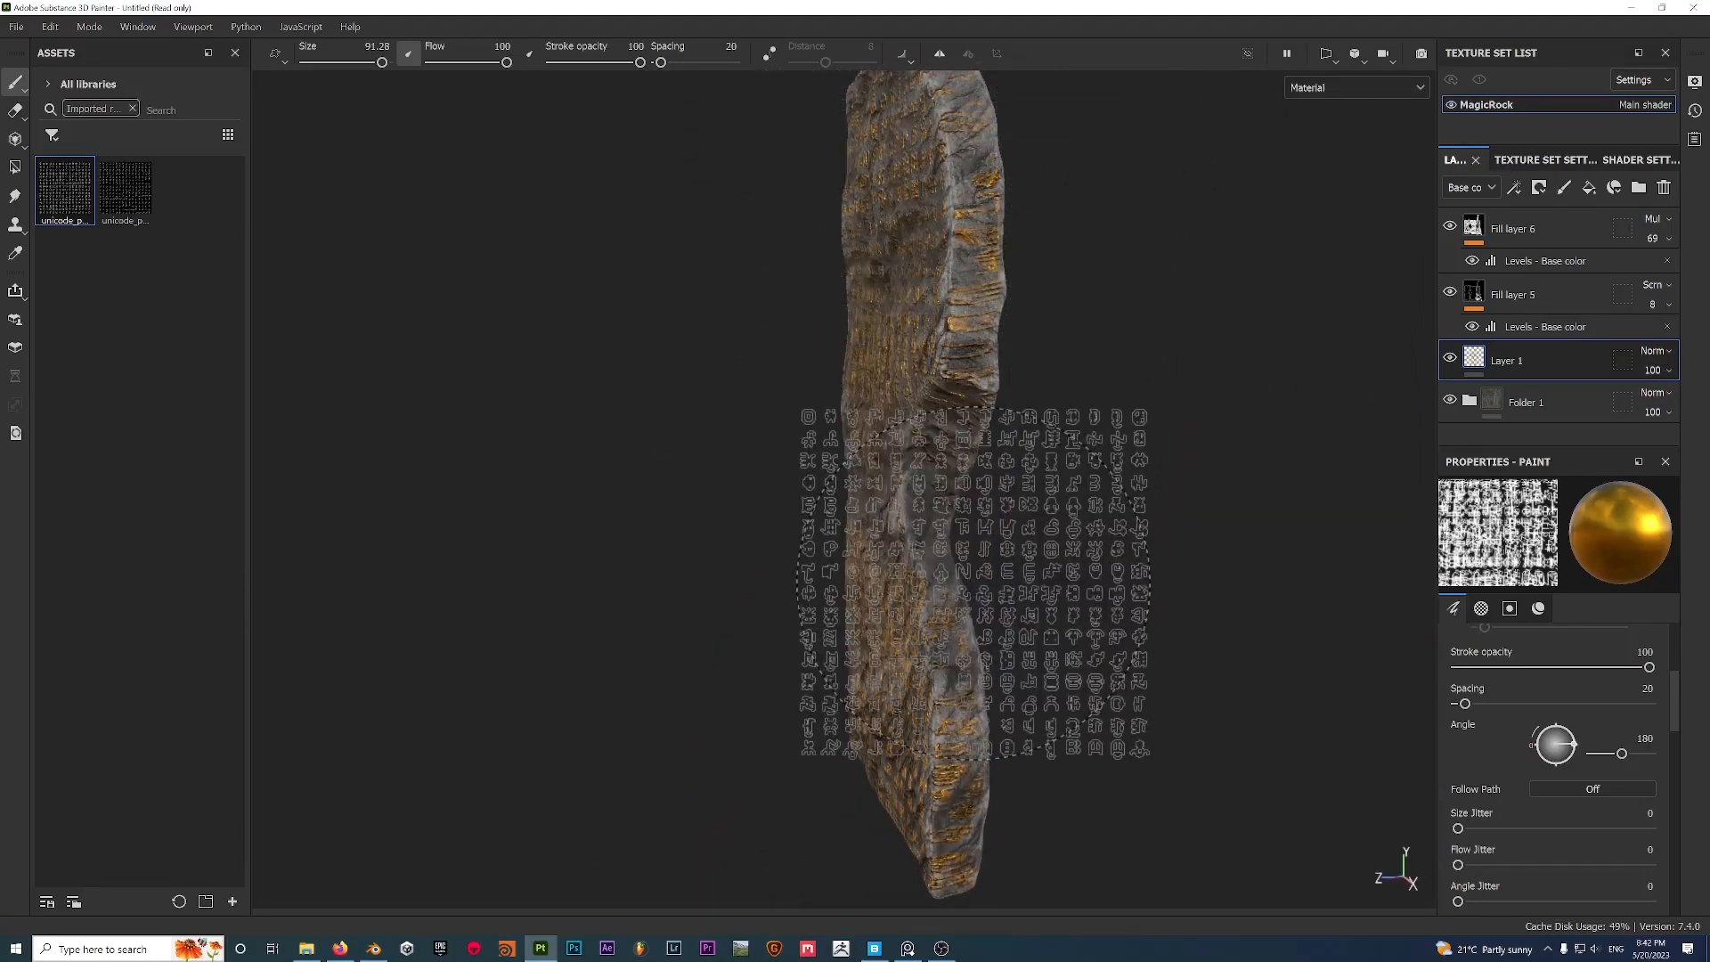
alt+drag(799, 537, 1141, 535)
right_click(1544, 349)
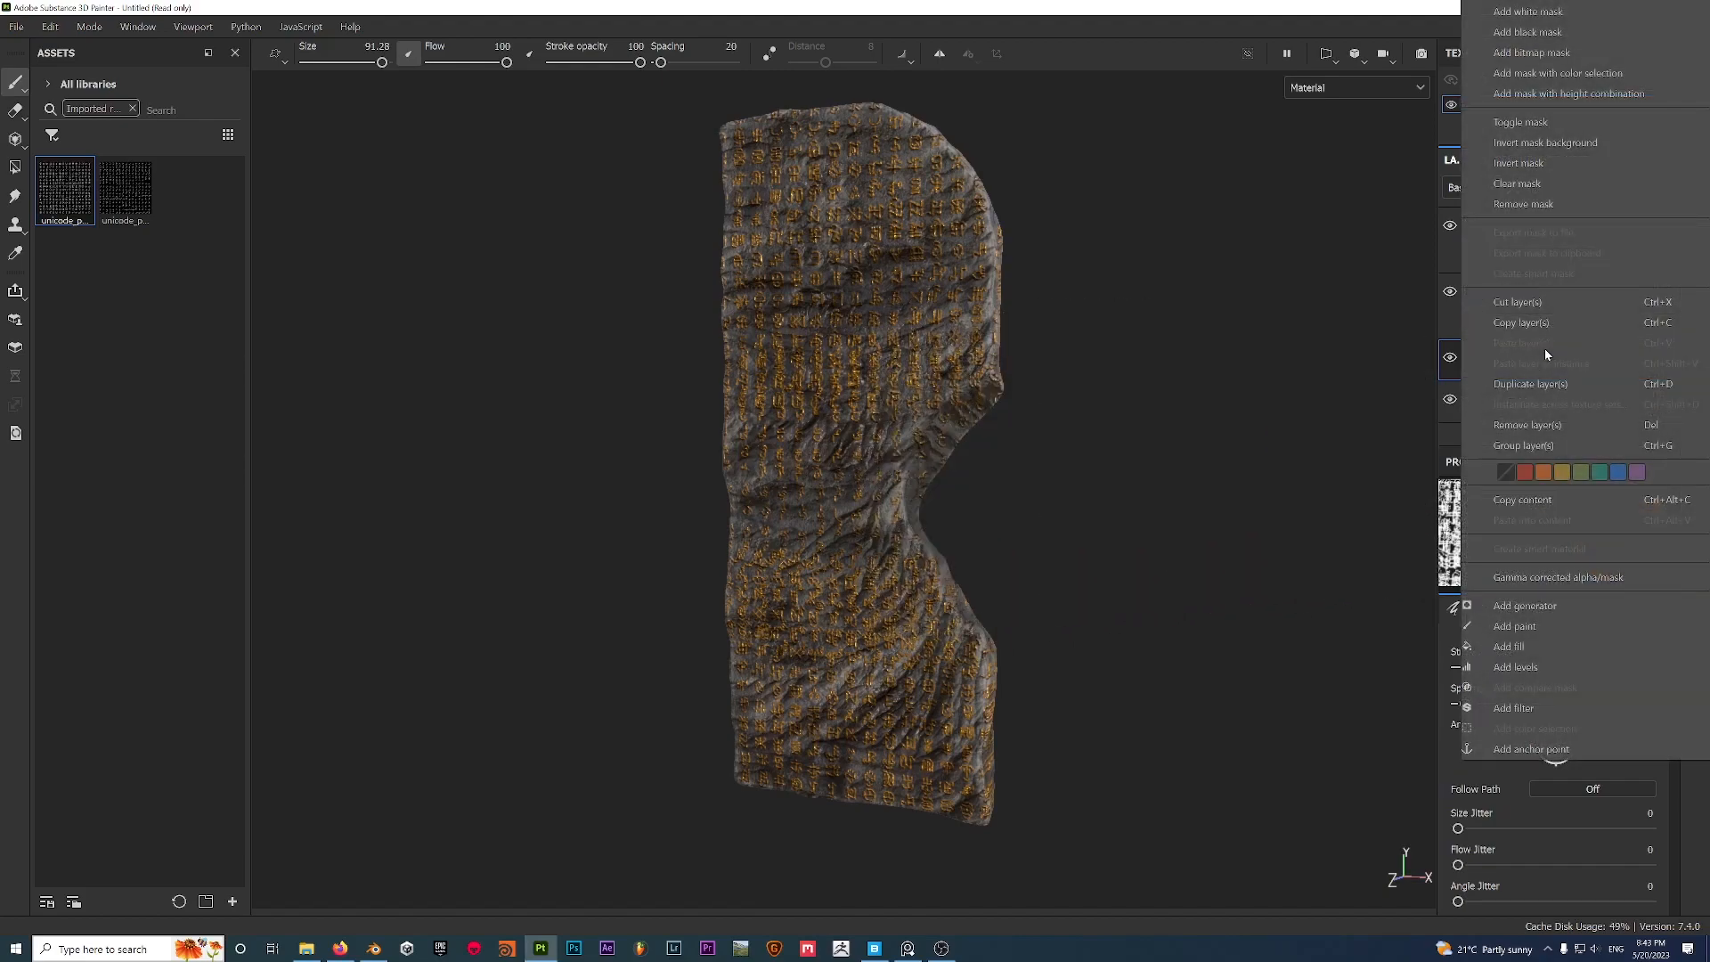
click(1513, 11)
alt+drag(1034, 379, 895, 403)
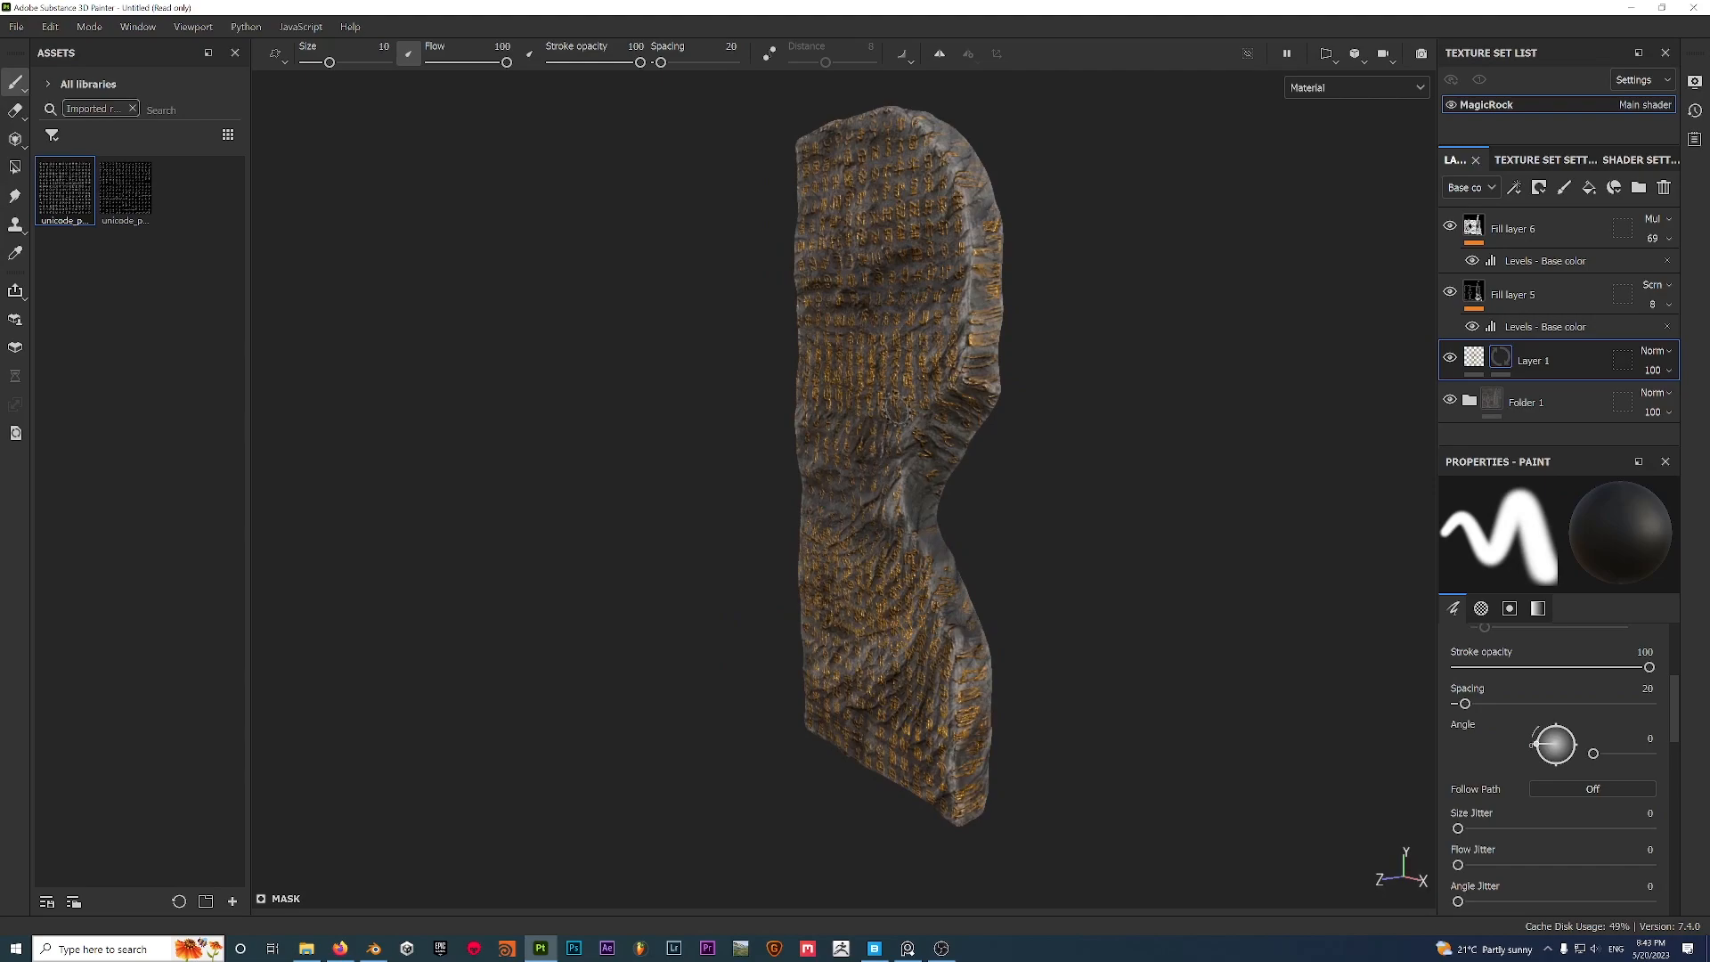
alt+drag(1053, 506, 941, 484)
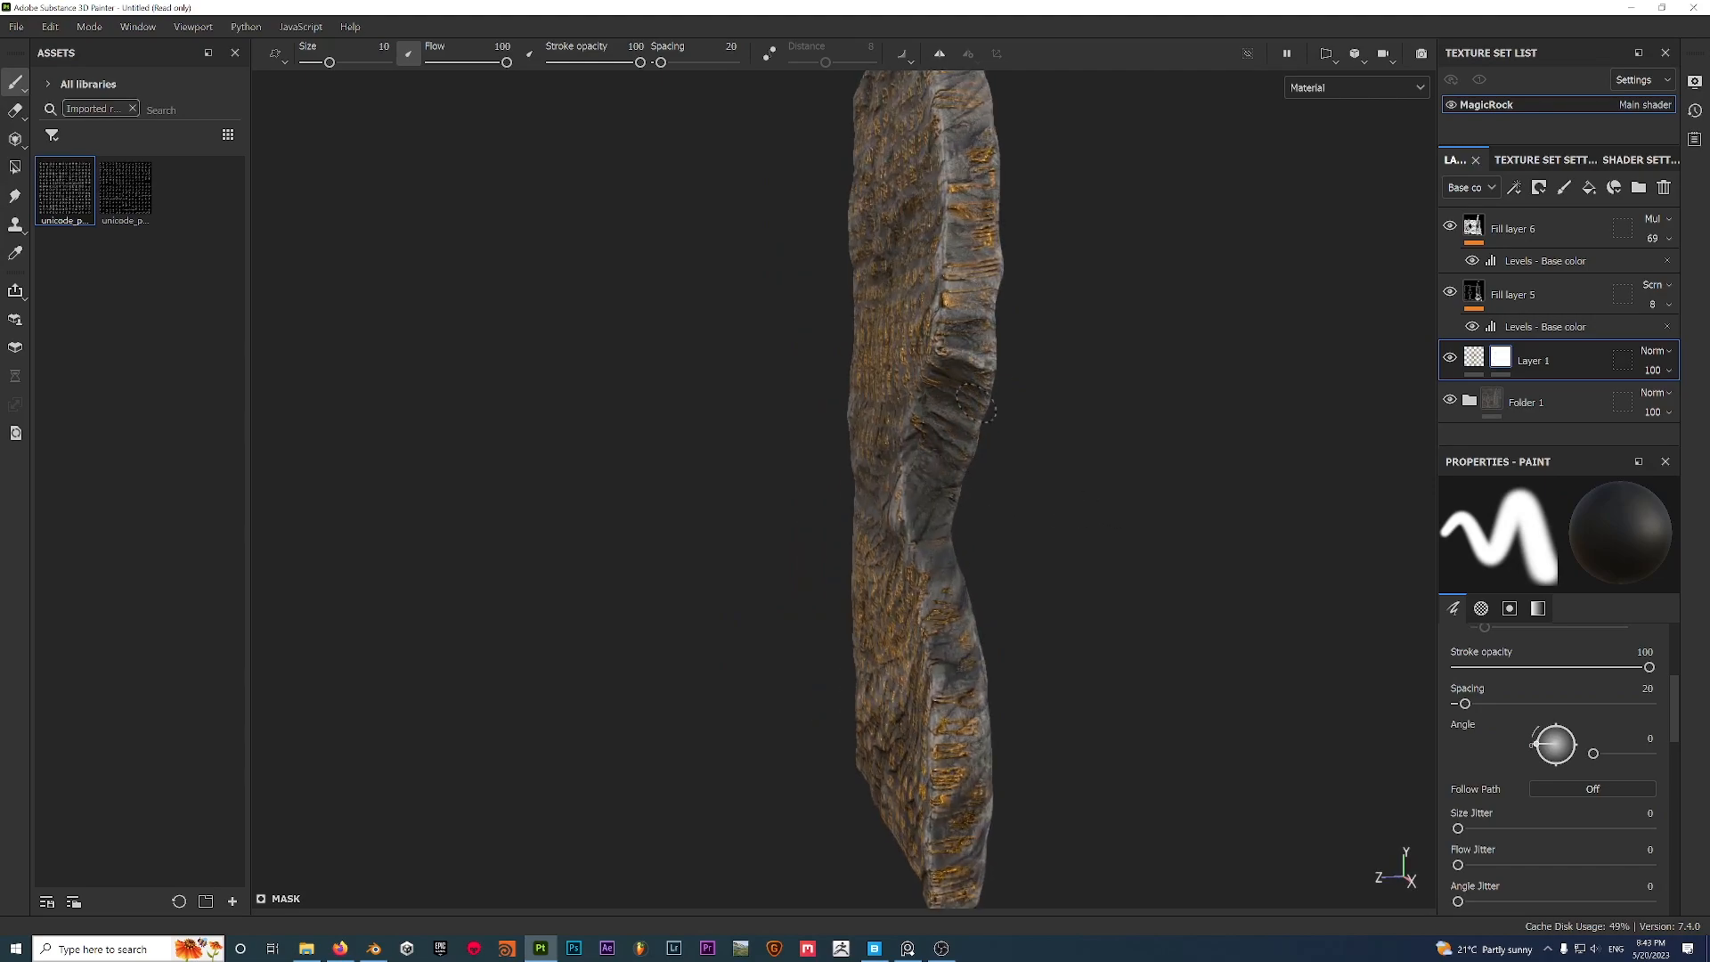
Show the 3D view and the 2D UV view of the rock side by side.
alt+drag(922, 450, 976, 323)
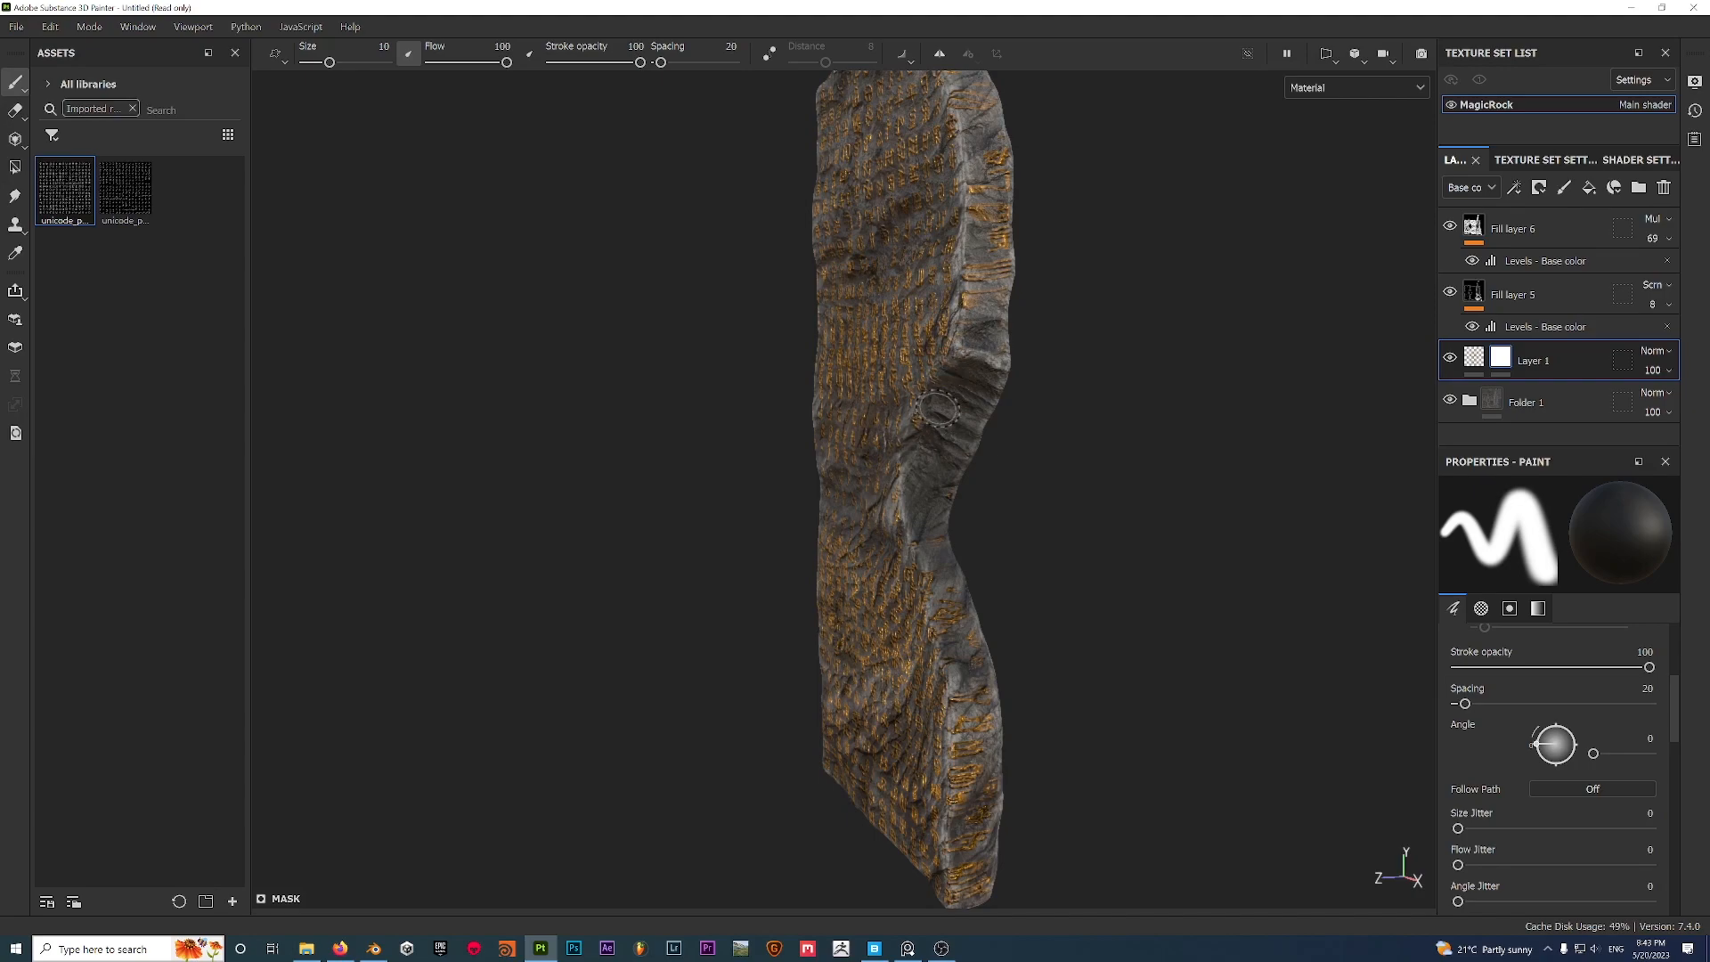
alt+drag(737, 434, 703, 507)
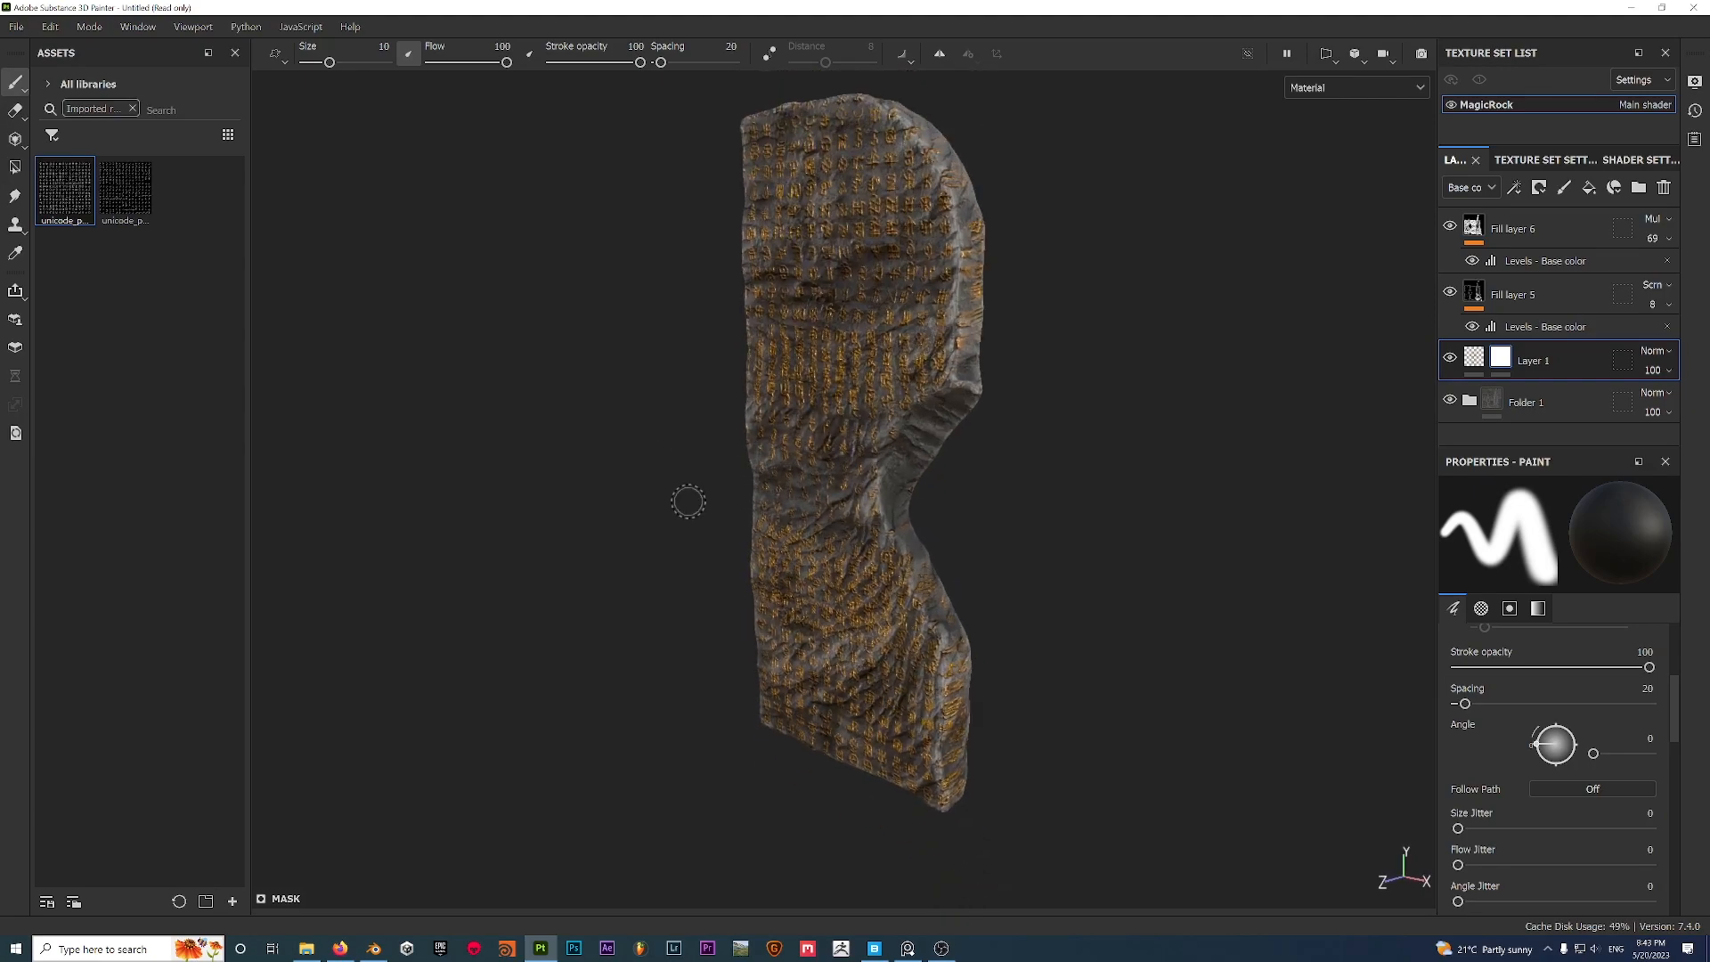
click(1326, 55)
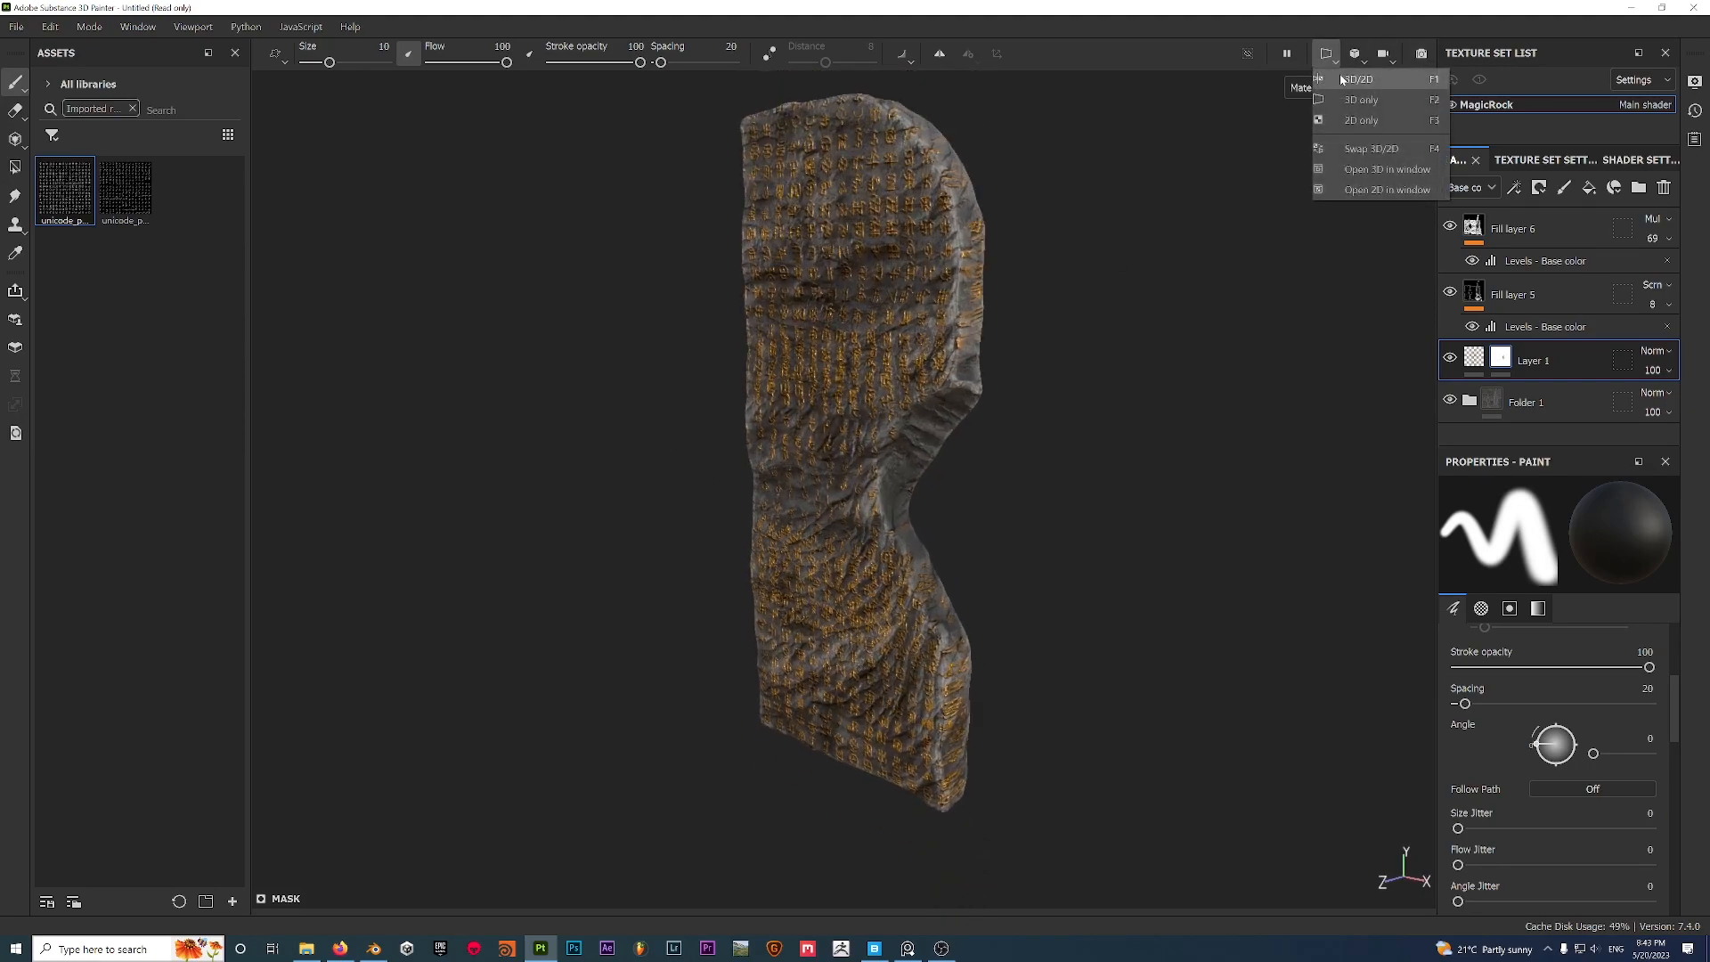
click(1361, 79)
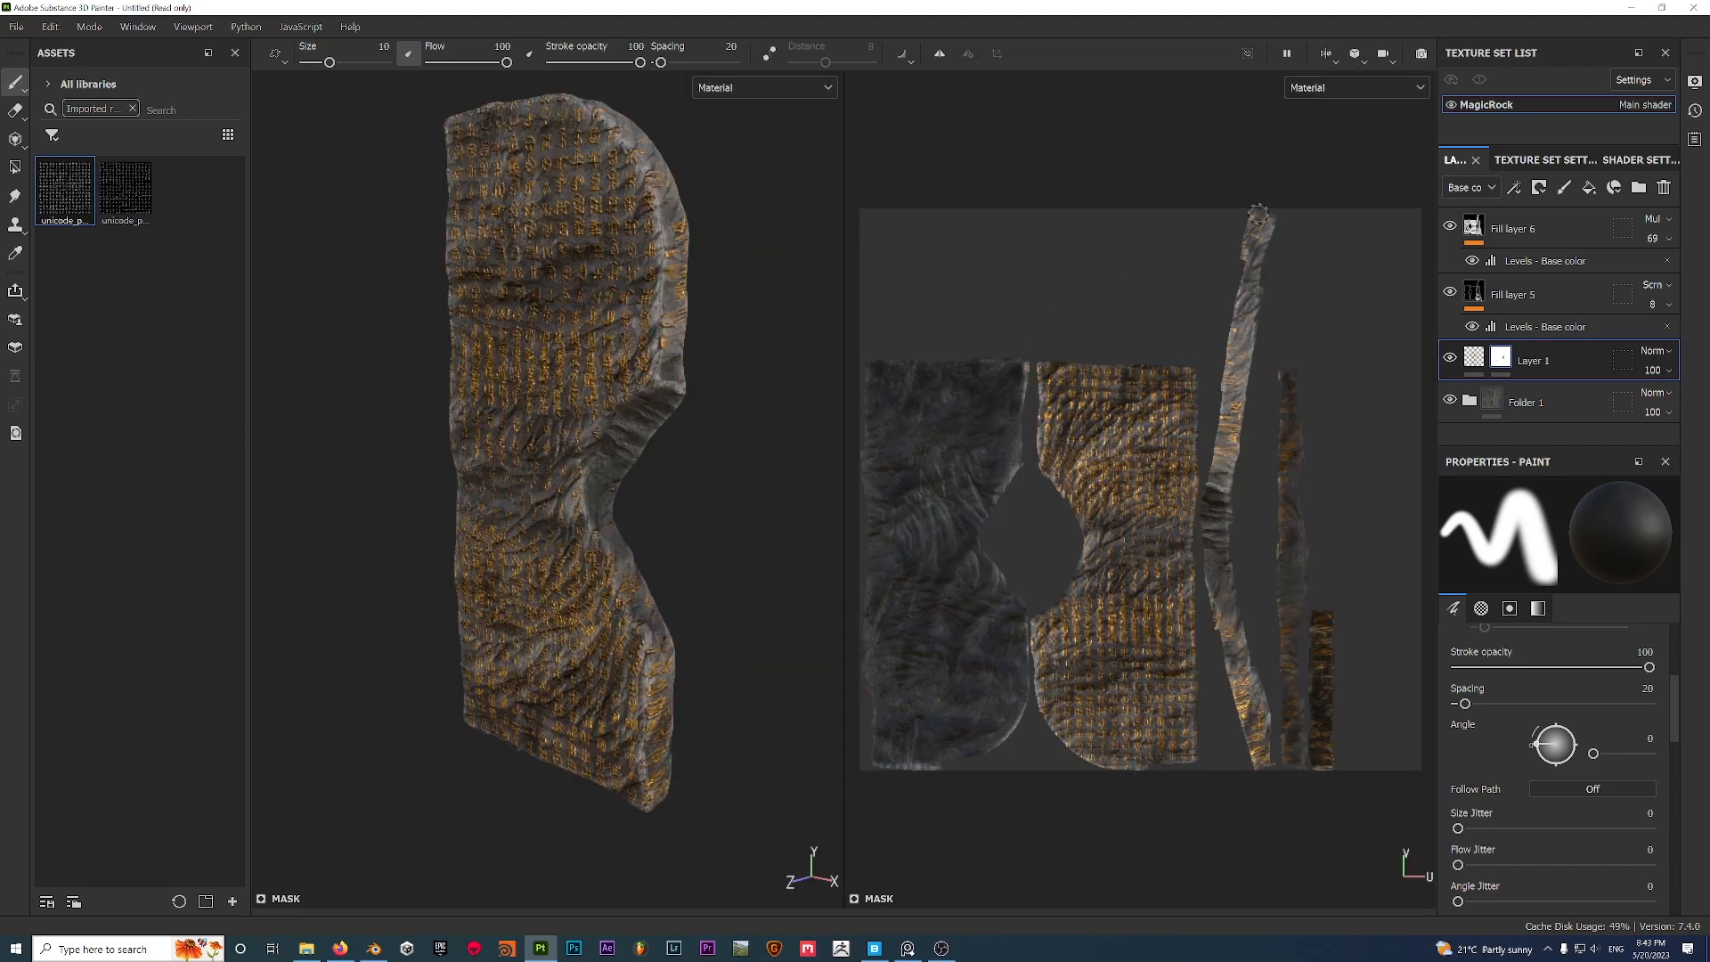
Enlarge the brush to size 30.88, mask the glyphs off the rock's edges and side strips, and swap the mask colour to white.
scroll(1283, 275, up, 3)
alt+middle_drag(1279, 279, 1213, 238)
scroll(1212, 240, down, 1)
key(bracketright)
key(bracketright)
key(bracketright)
key(bracketright)
key(bracketright)
key(bracketright)
key(bracketright)
key(bracketright)
key(bracketright)
key(bracketright)
key(bracketright)
key(bracketright)
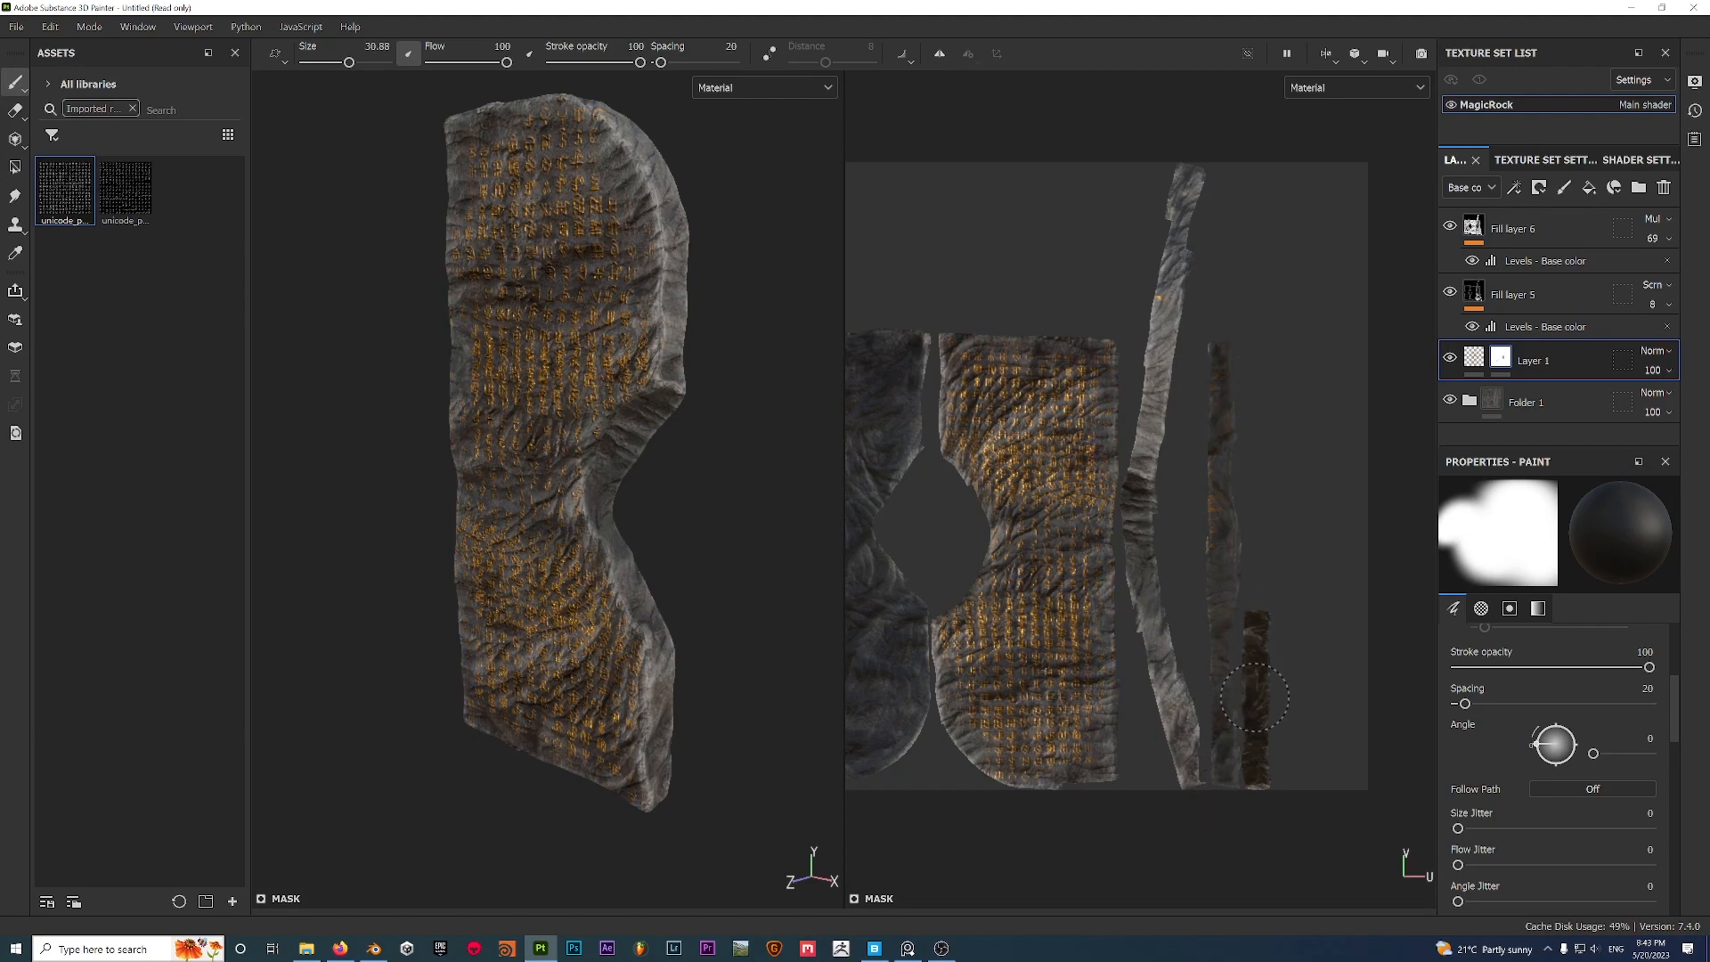
key(x)
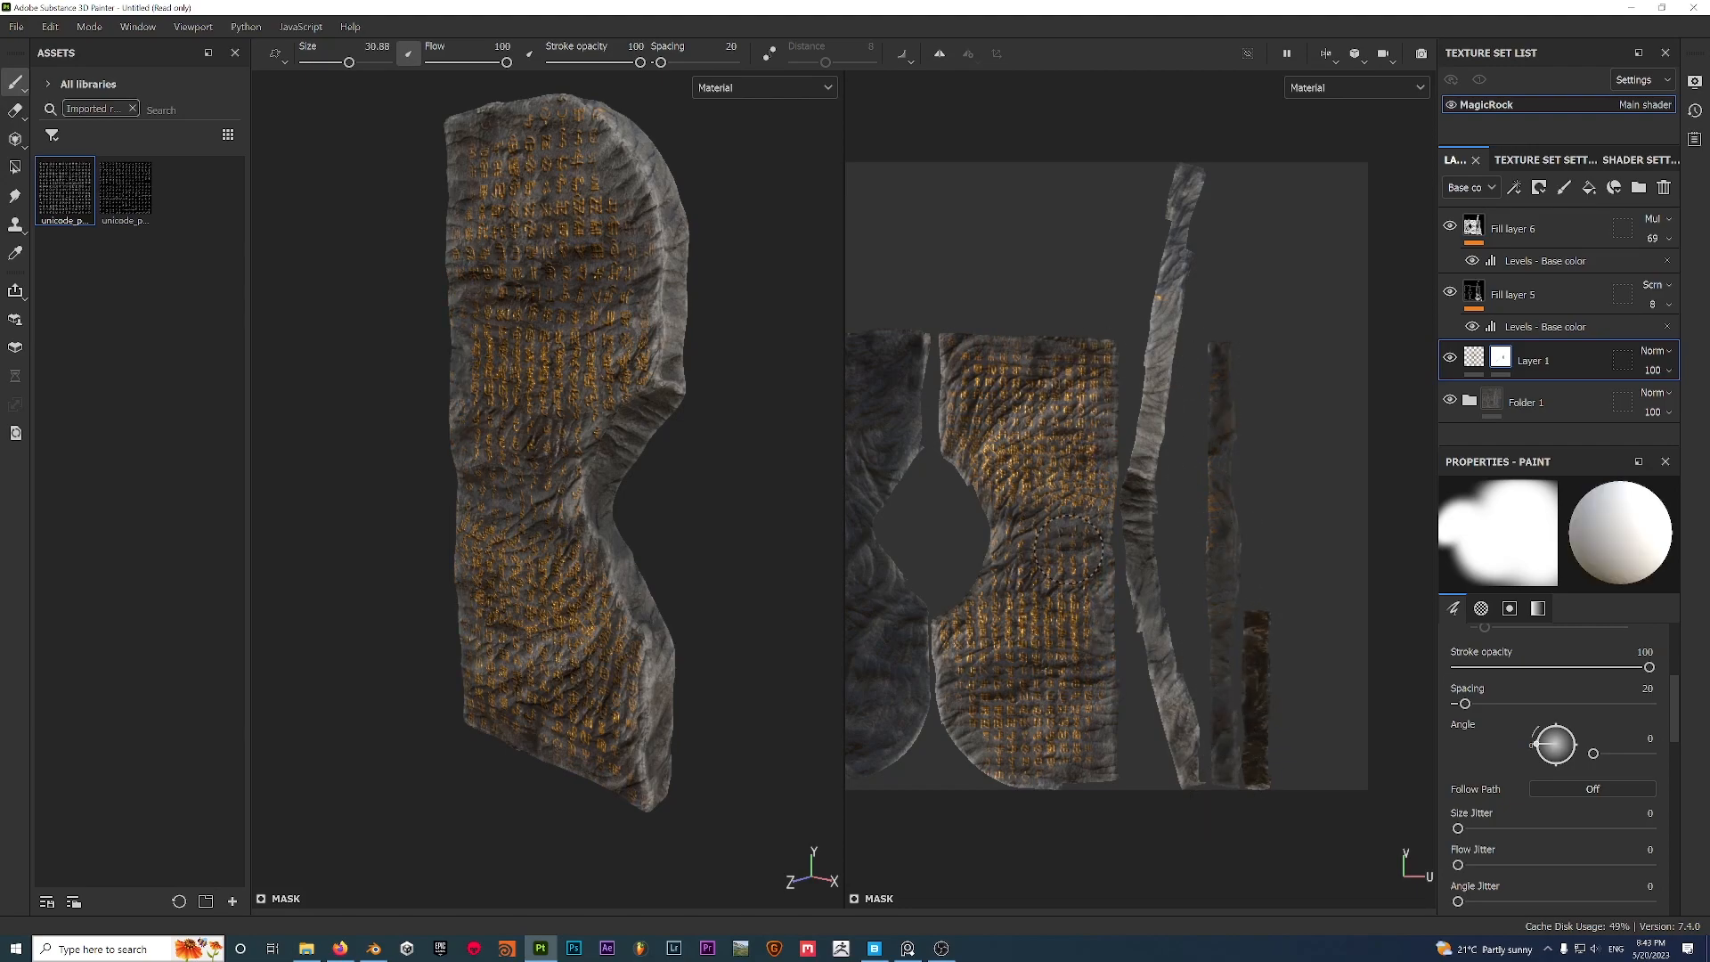
Return to the 3D-only view facing the glyph-covered front of the rock.
mouse_move(419, 495)
alt+mouse_down()
mouse_move(724, 465)
mouse_move(489, 488)
alt+mouse_up()
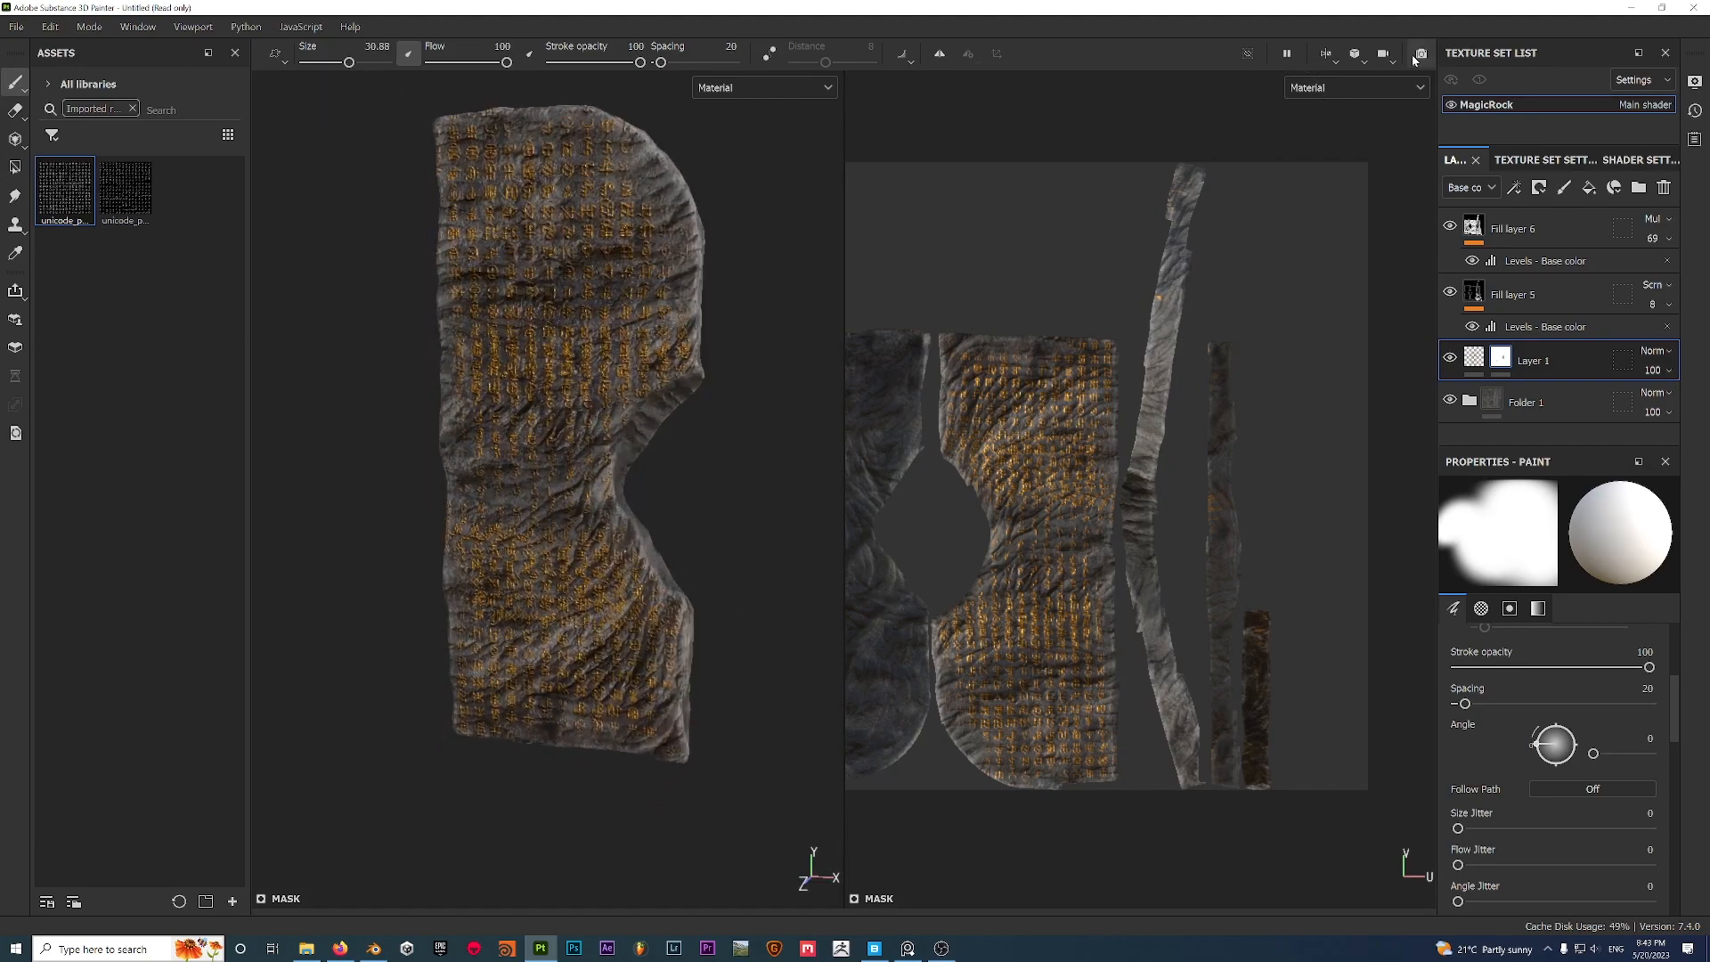
click(1324, 58)
click(1349, 96)
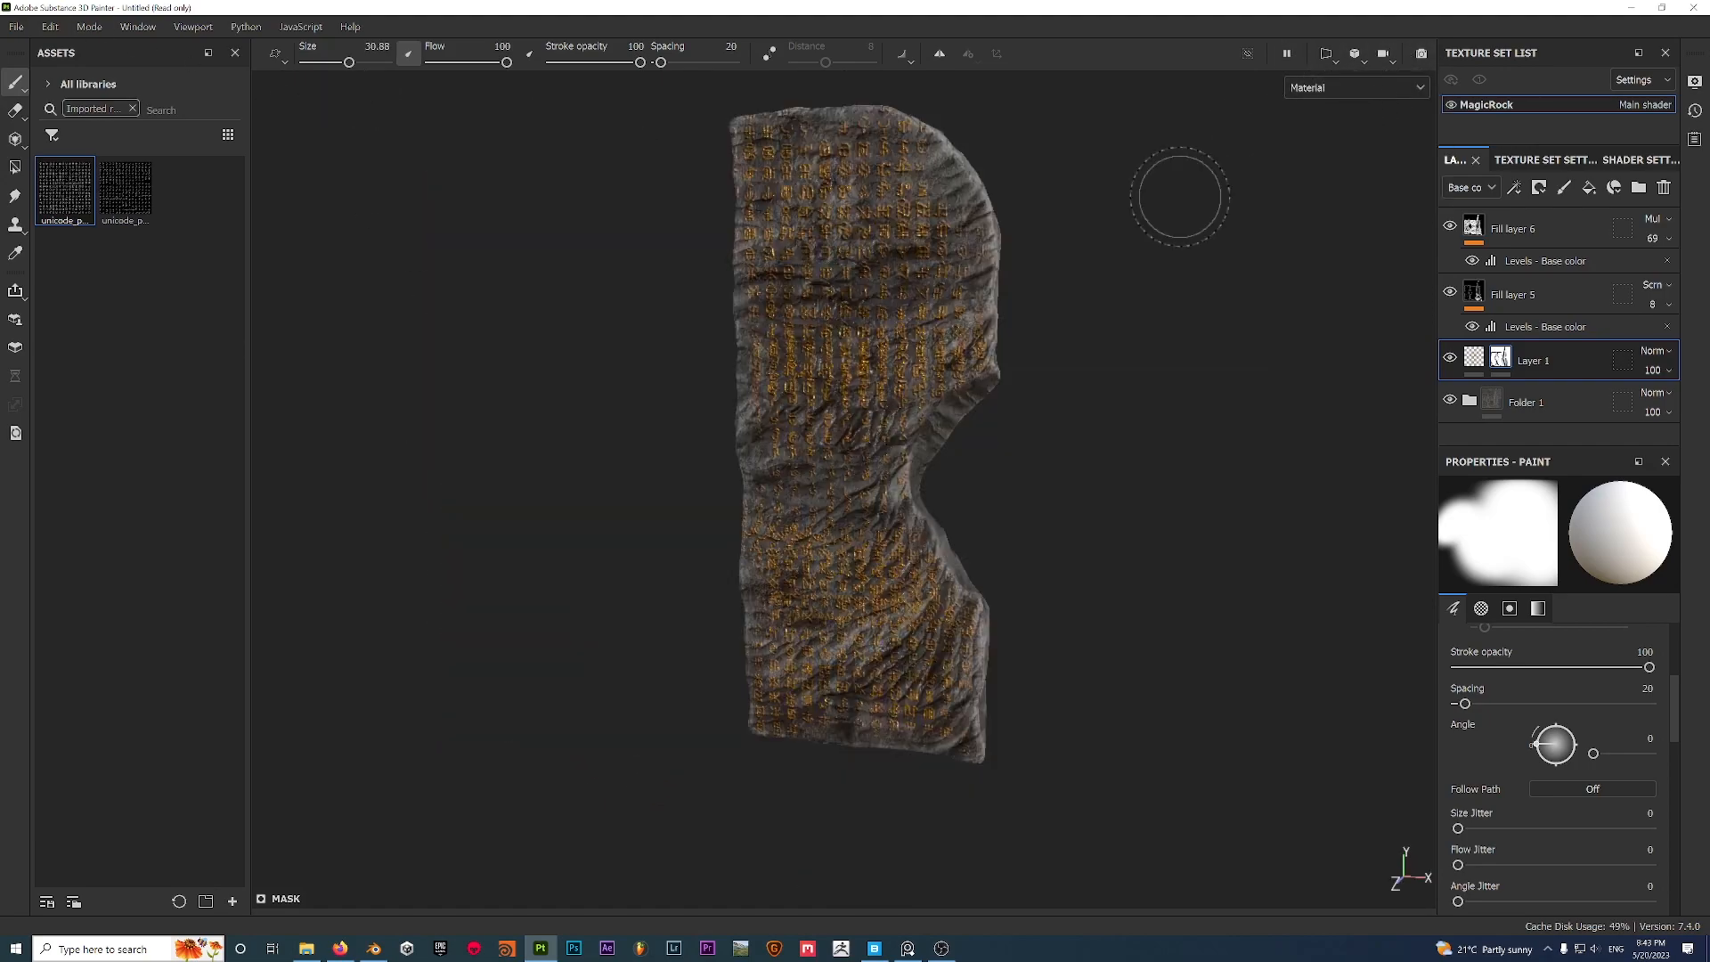
Examine the remaining glyphs across the rock's front face and along its edges from several angles.
scroll(877, 341, up, 2)
alt+drag(1030, 421, 994, 452)
scroll(842, 452, down, 3)
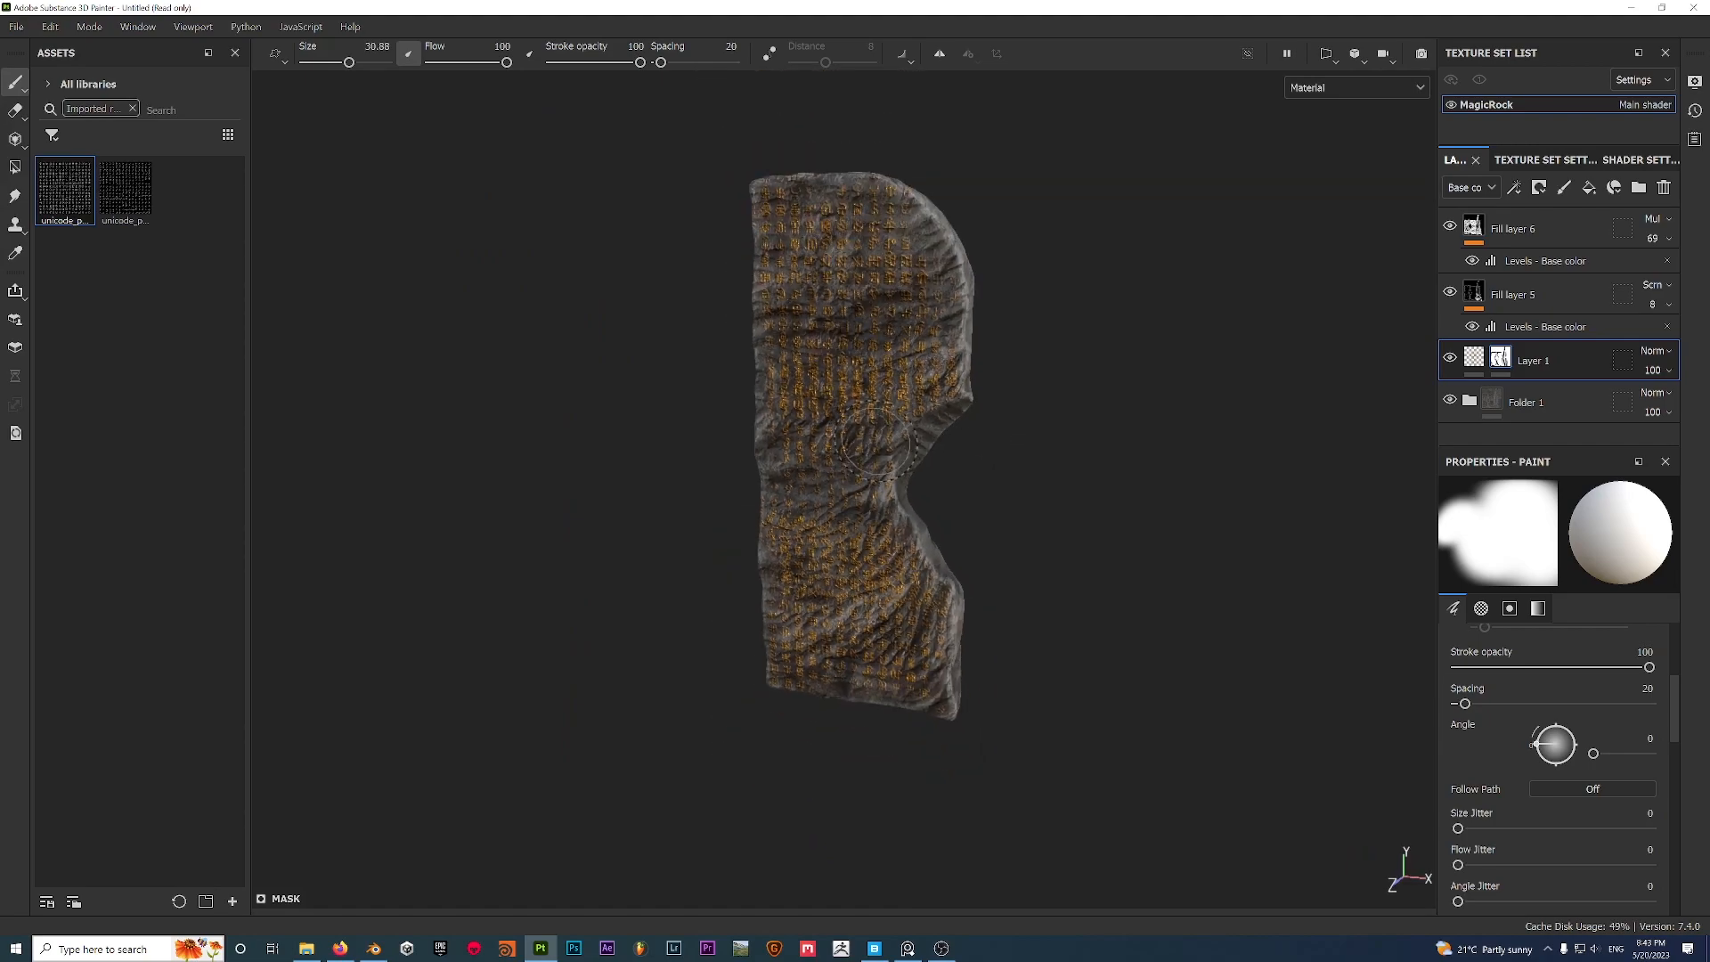
alt+middle_drag(967, 400, 946, 426)
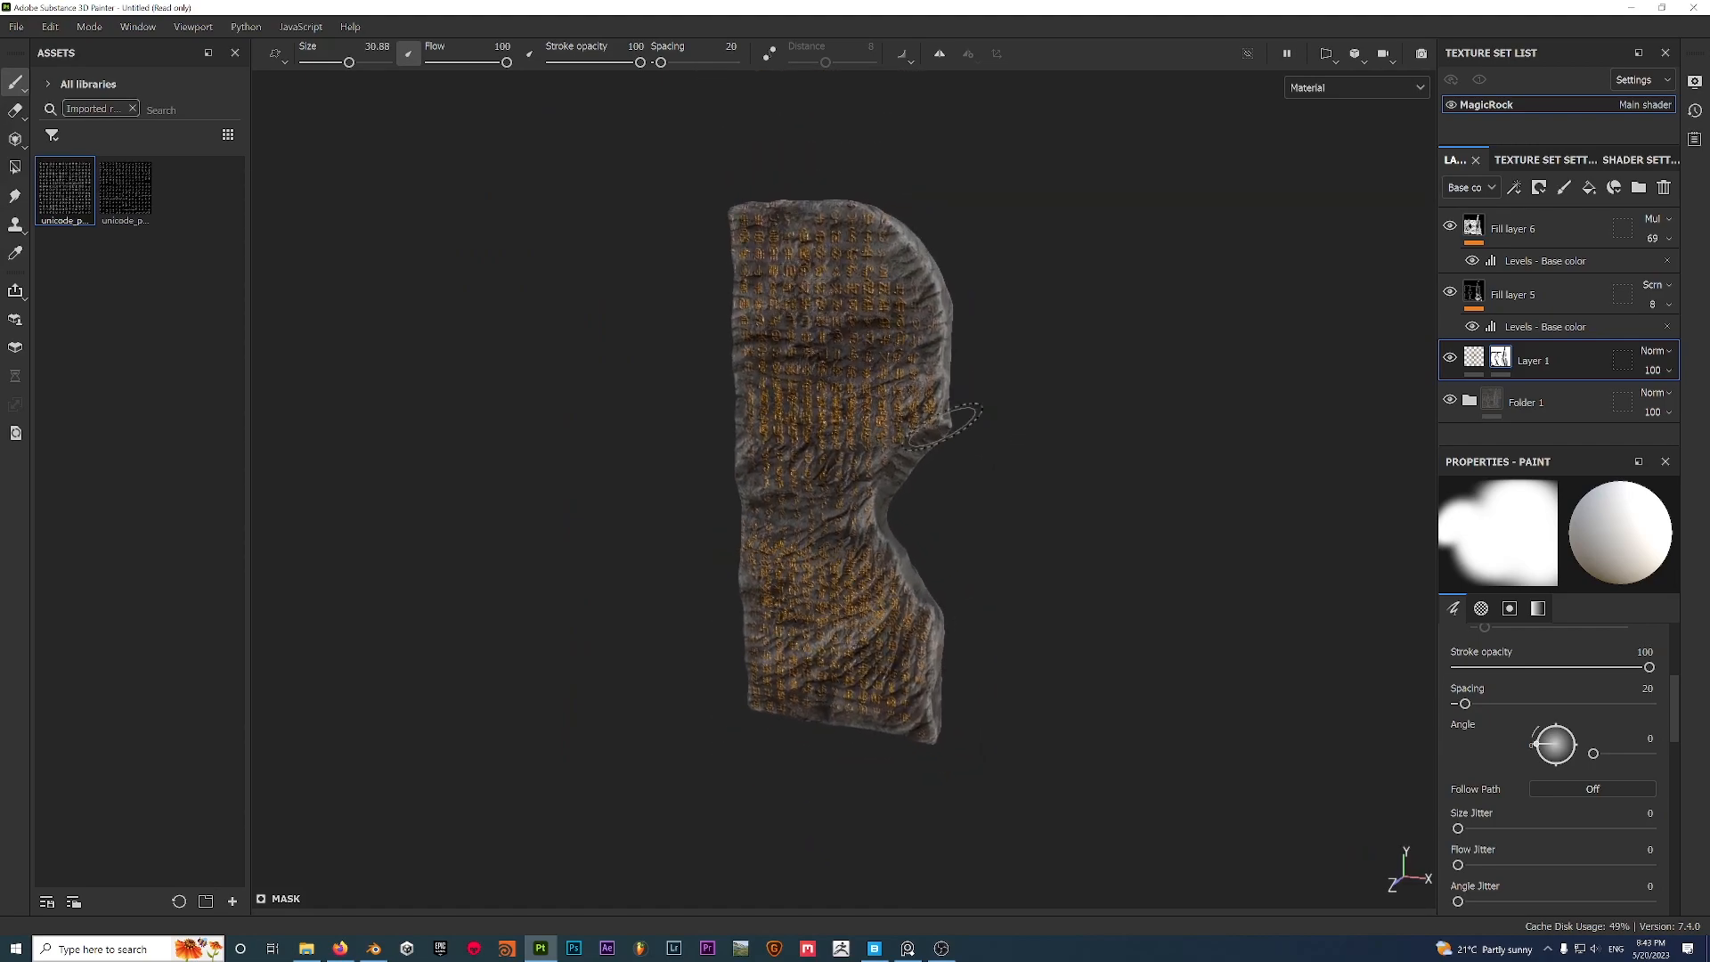
alt+drag(946, 426, 945, 416)
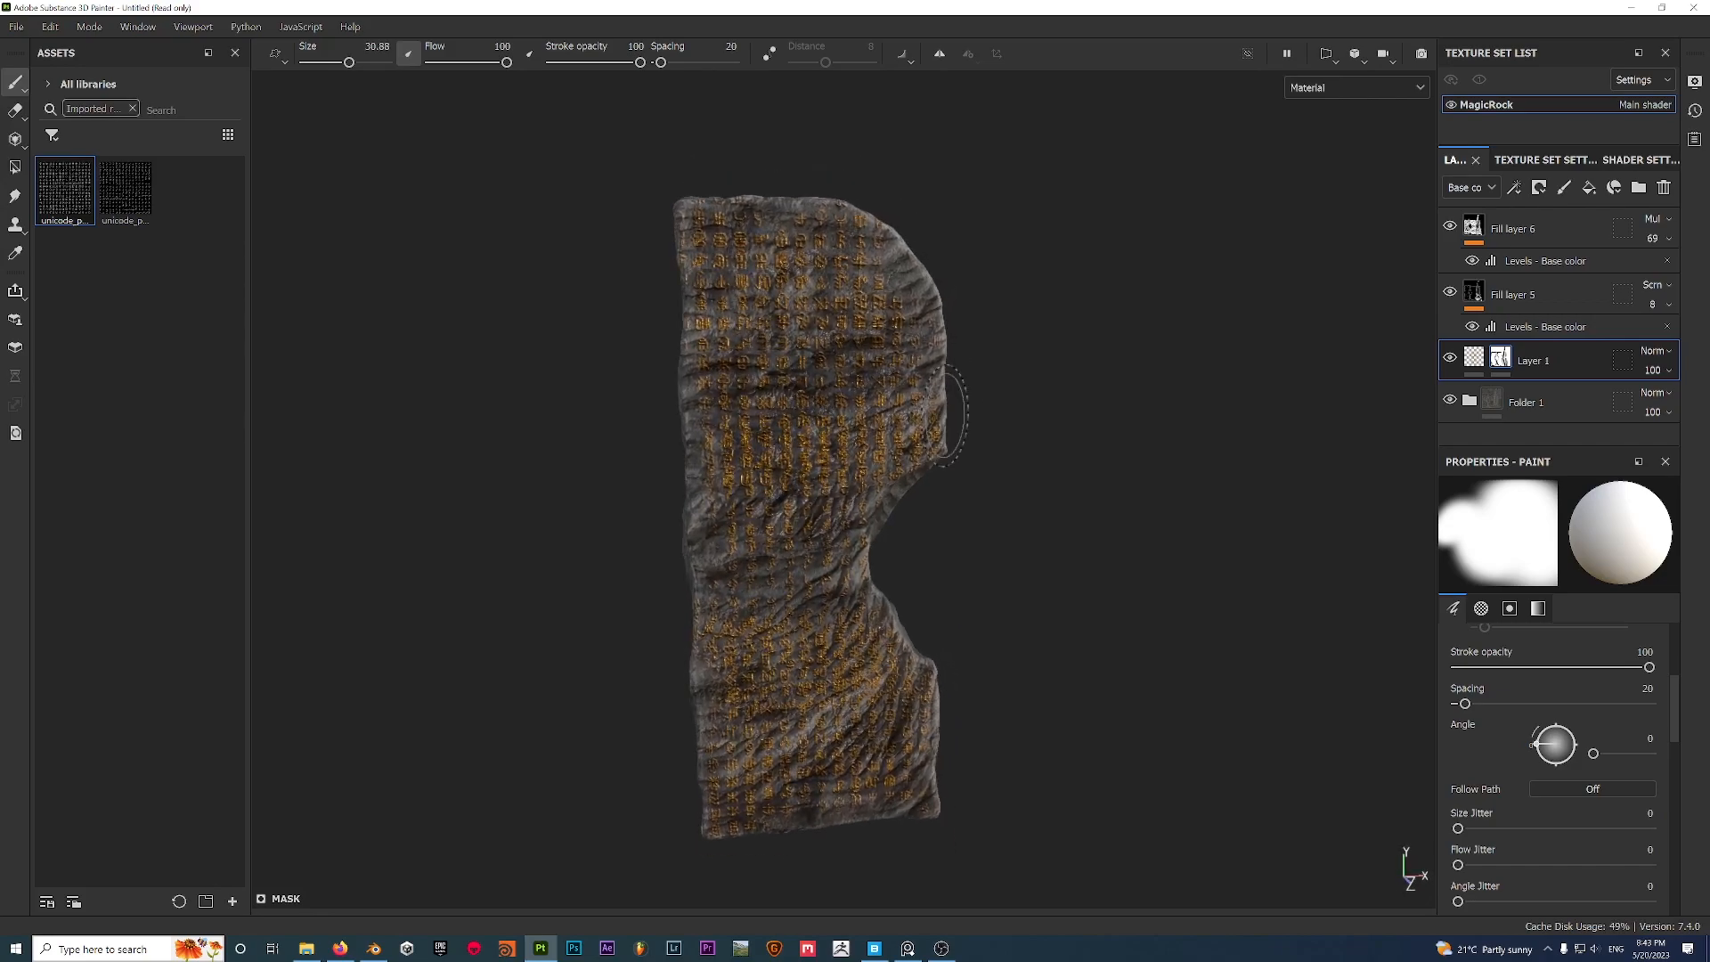
scroll(945, 416, up, 2)
alt+middle_drag(946, 416, 1026, 368)
scroll(1024, 405, up, 2)
alt+drag(1024, 407, 966, 370)
scroll(966, 369, down, 2)
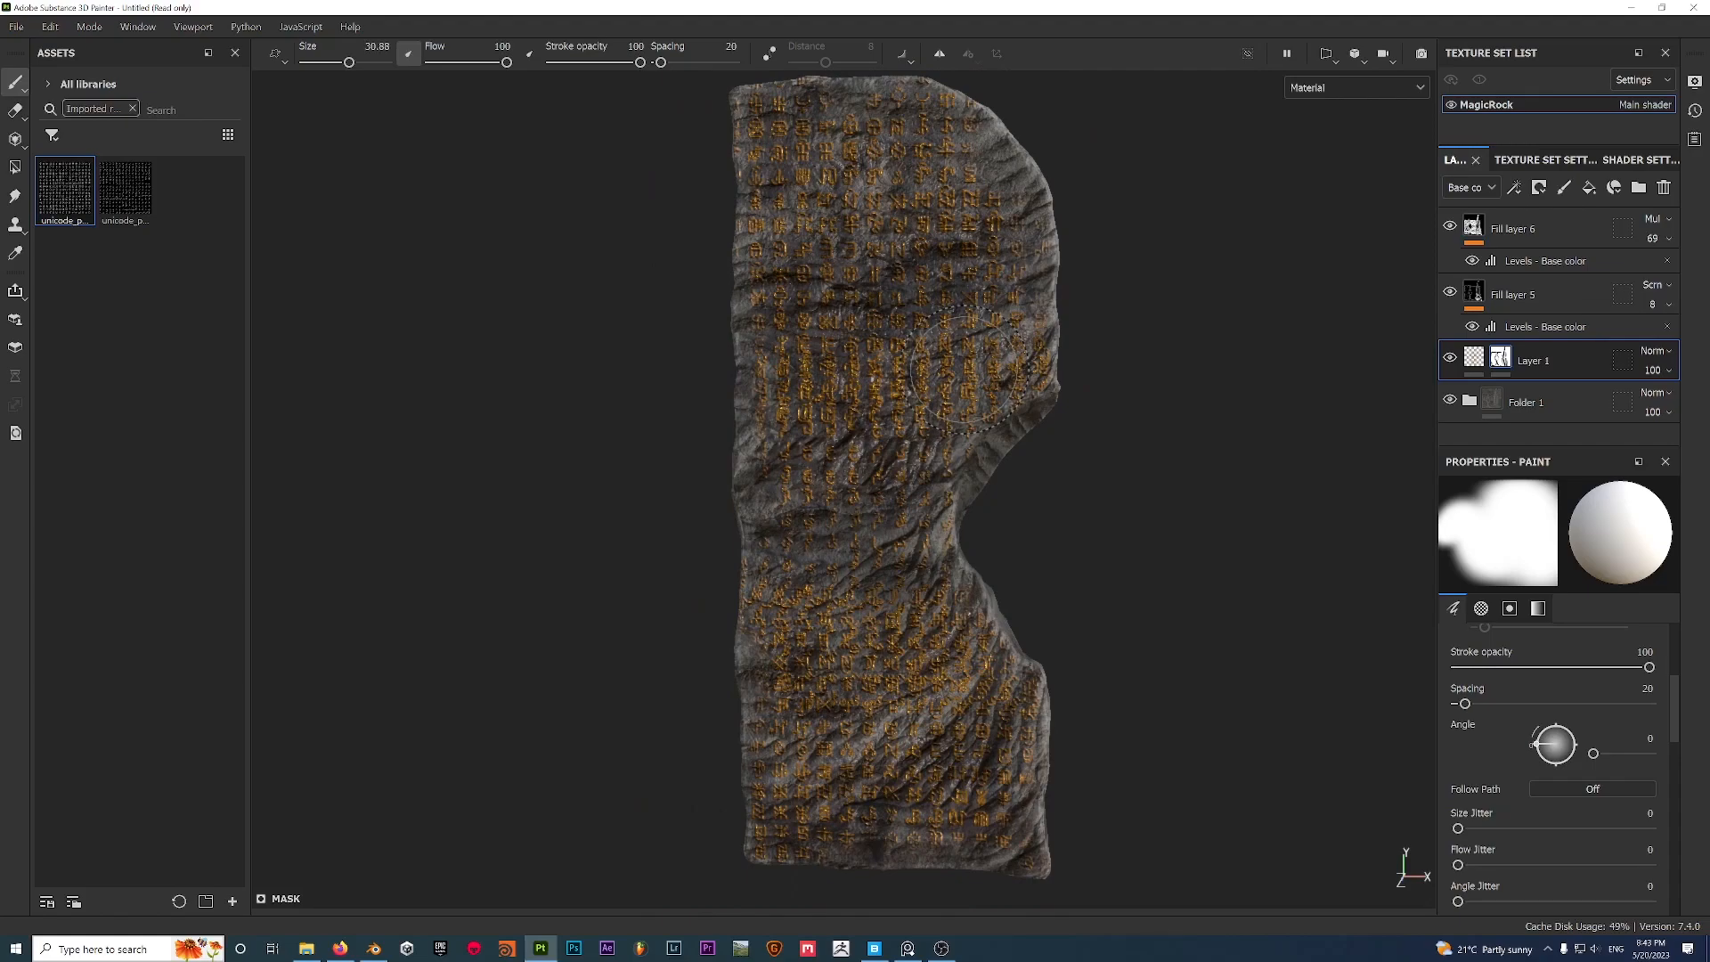
scroll(1006, 343, down, 2)
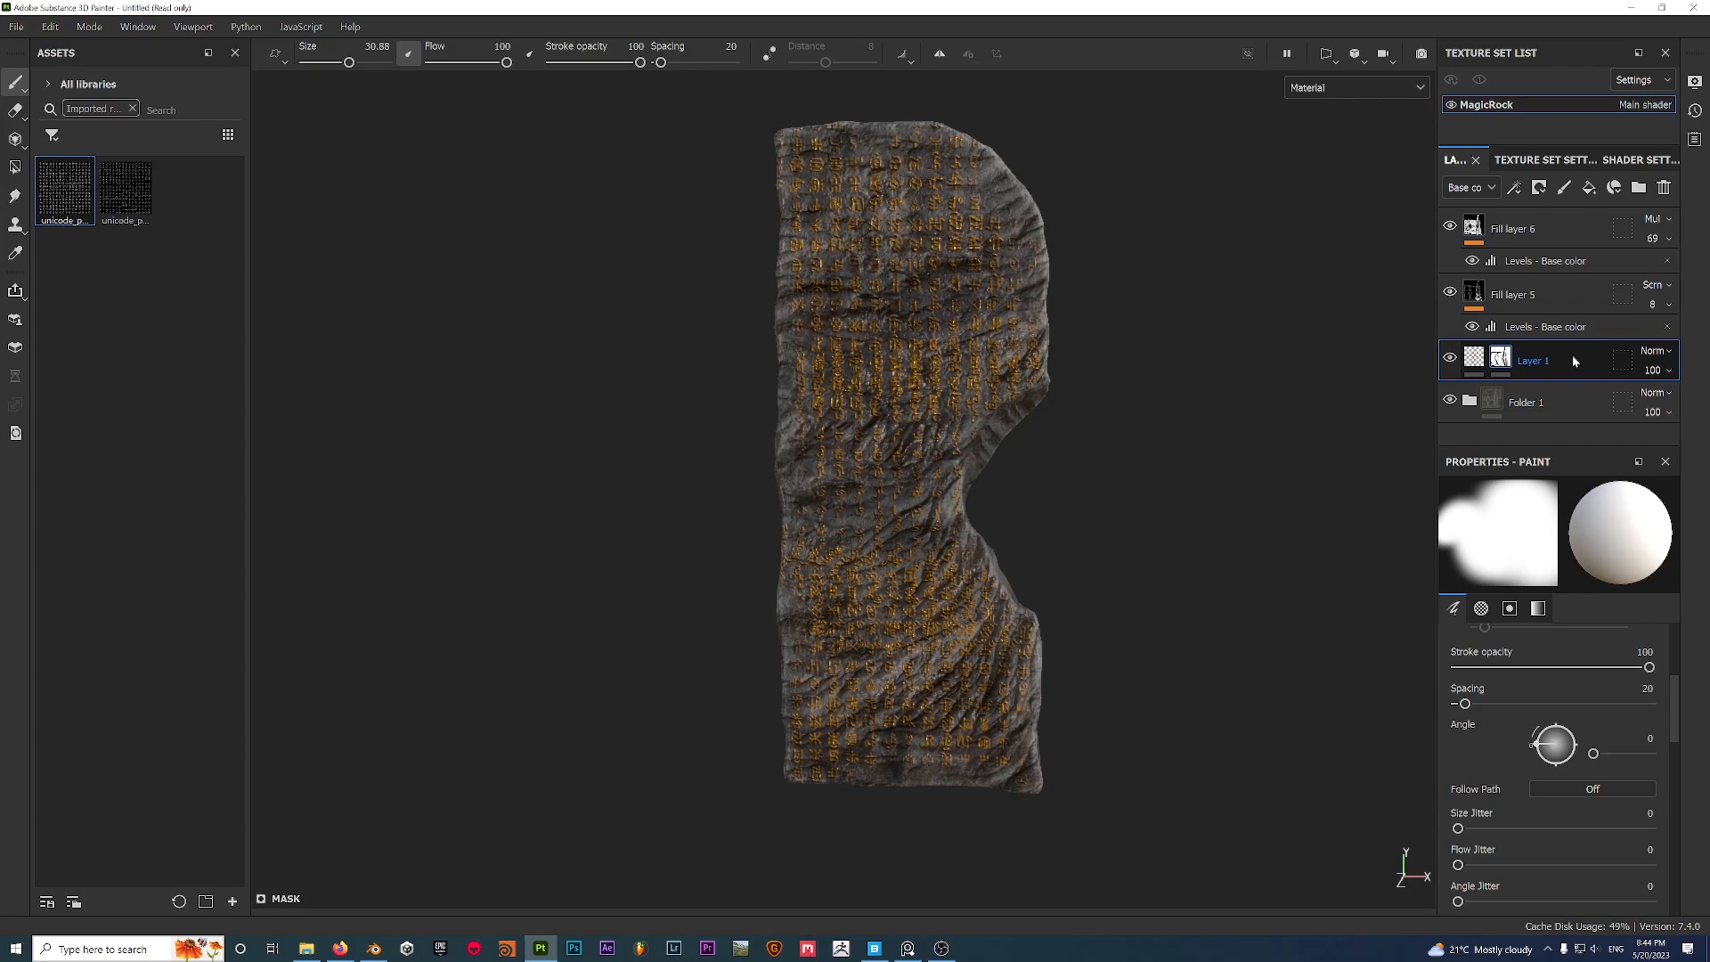
Group Layer 1 into a new folder and add a black mask to that folder.
key(ctrl+g)
right_click(1461, 359)
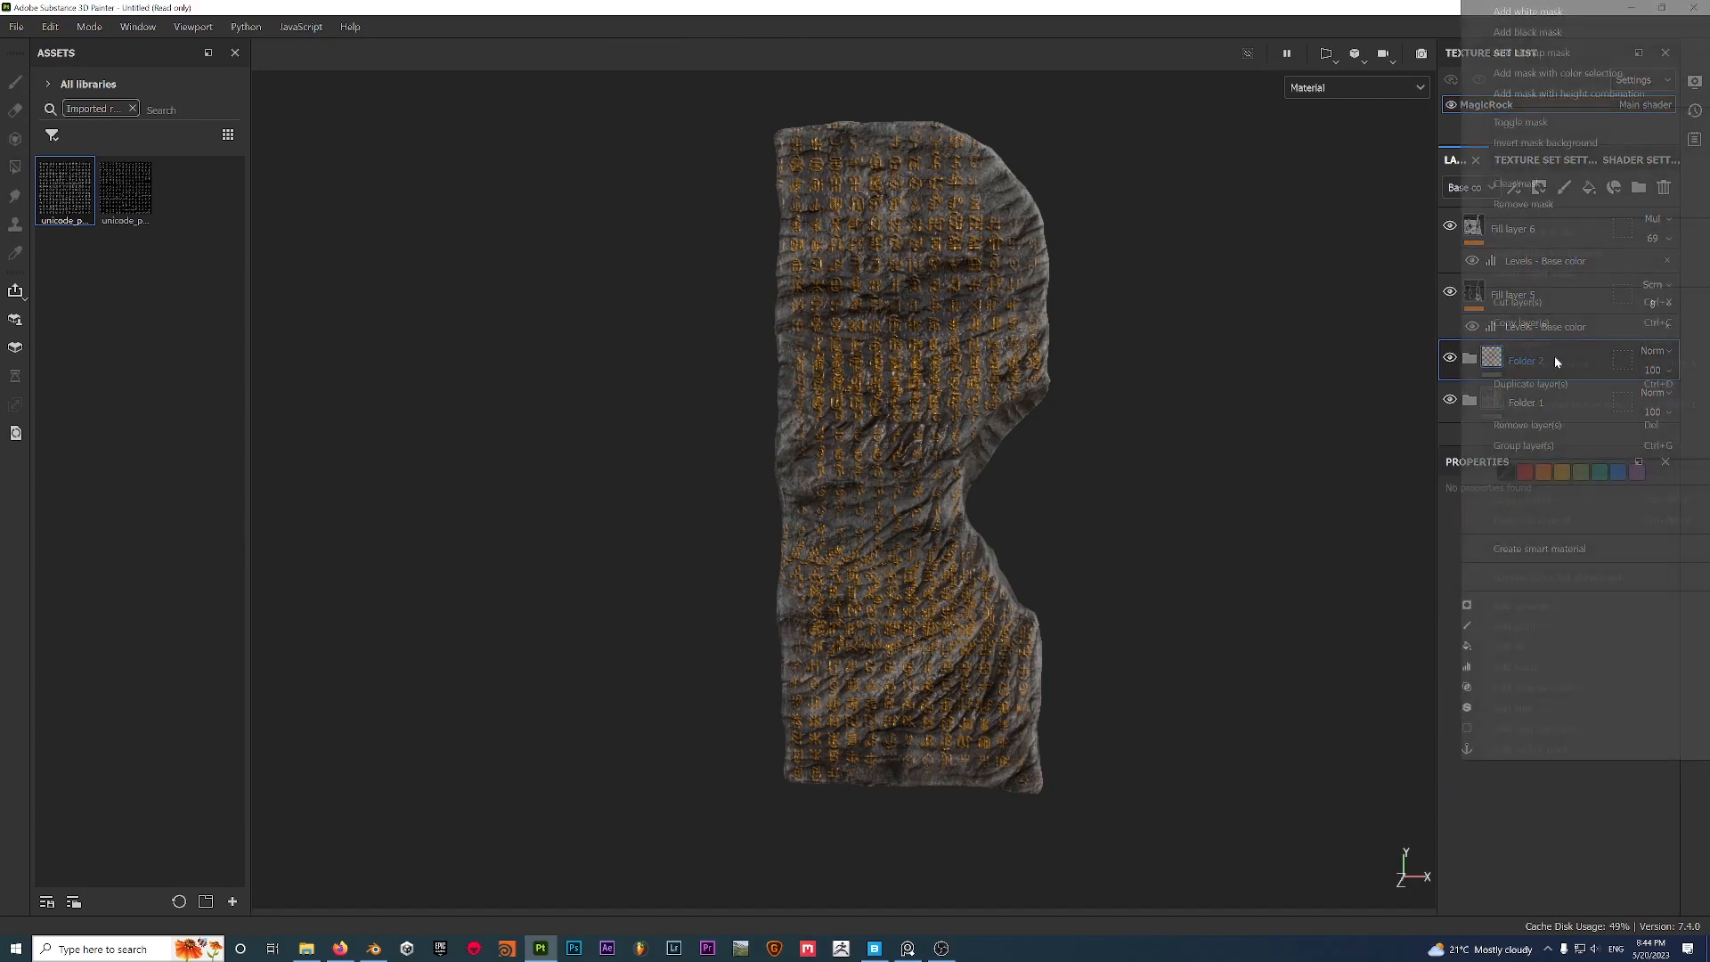
click(1517, 35)
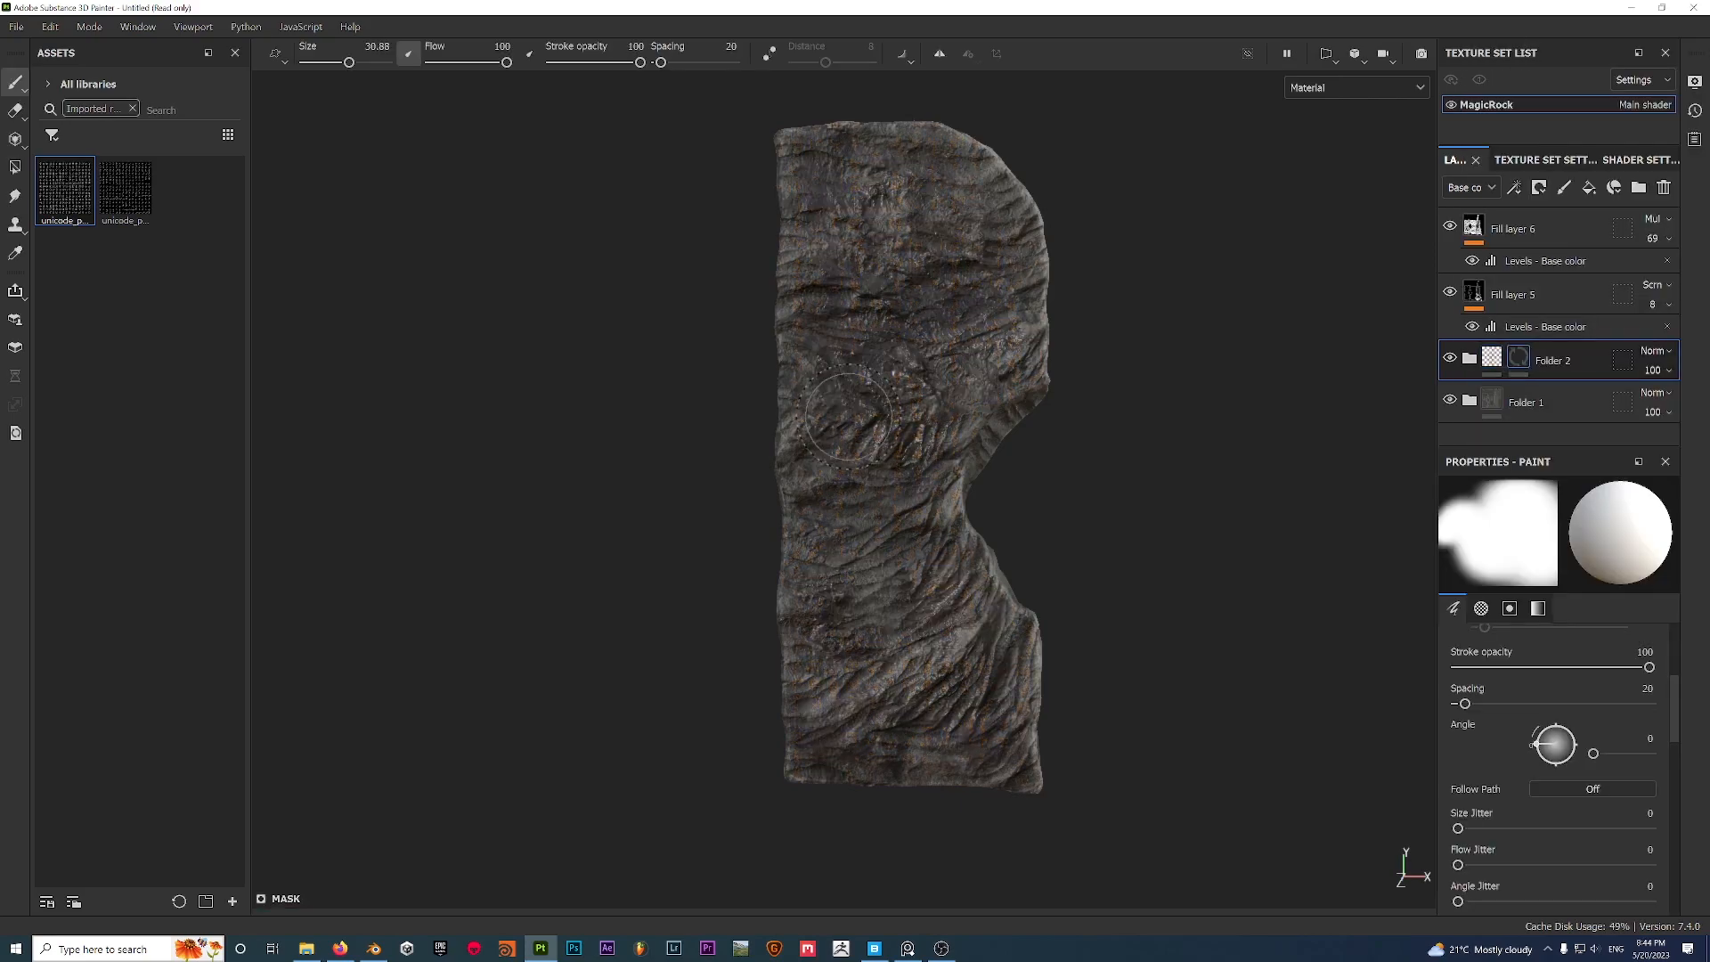
Remove the imported-resources filter from the asset library and show only alphas, down to the Celtic and Circle shapes.
click(134, 109)
click(56, 88)
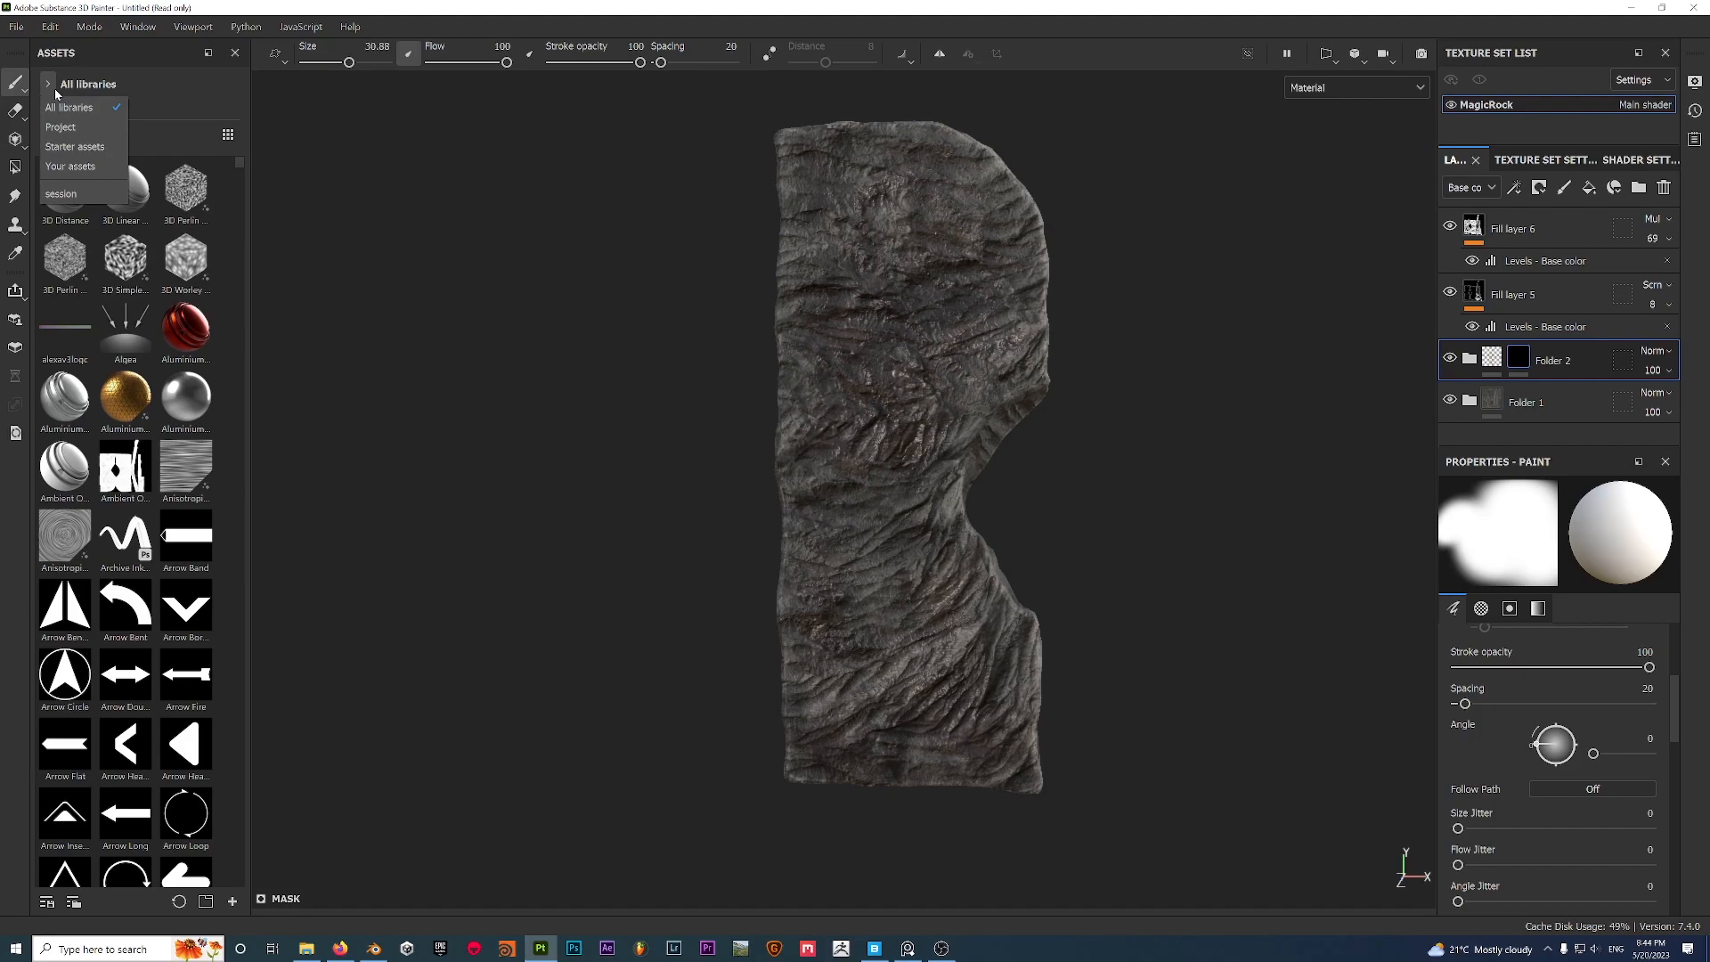
click(55, 108)
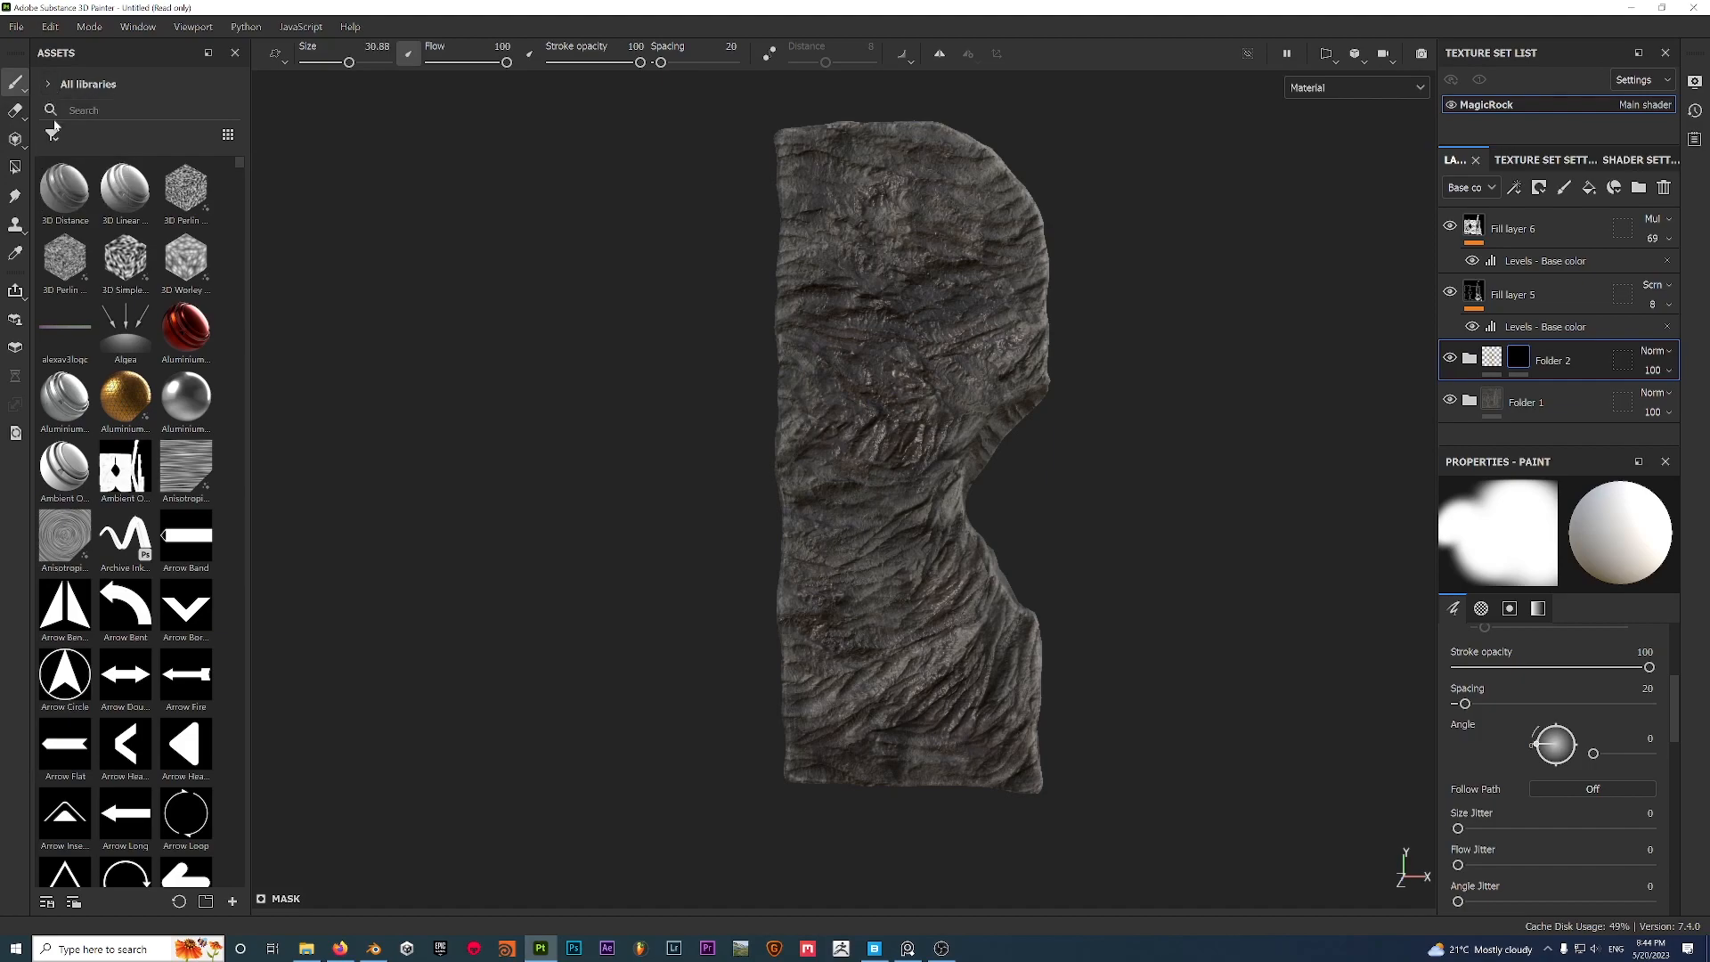
click(53, 134)
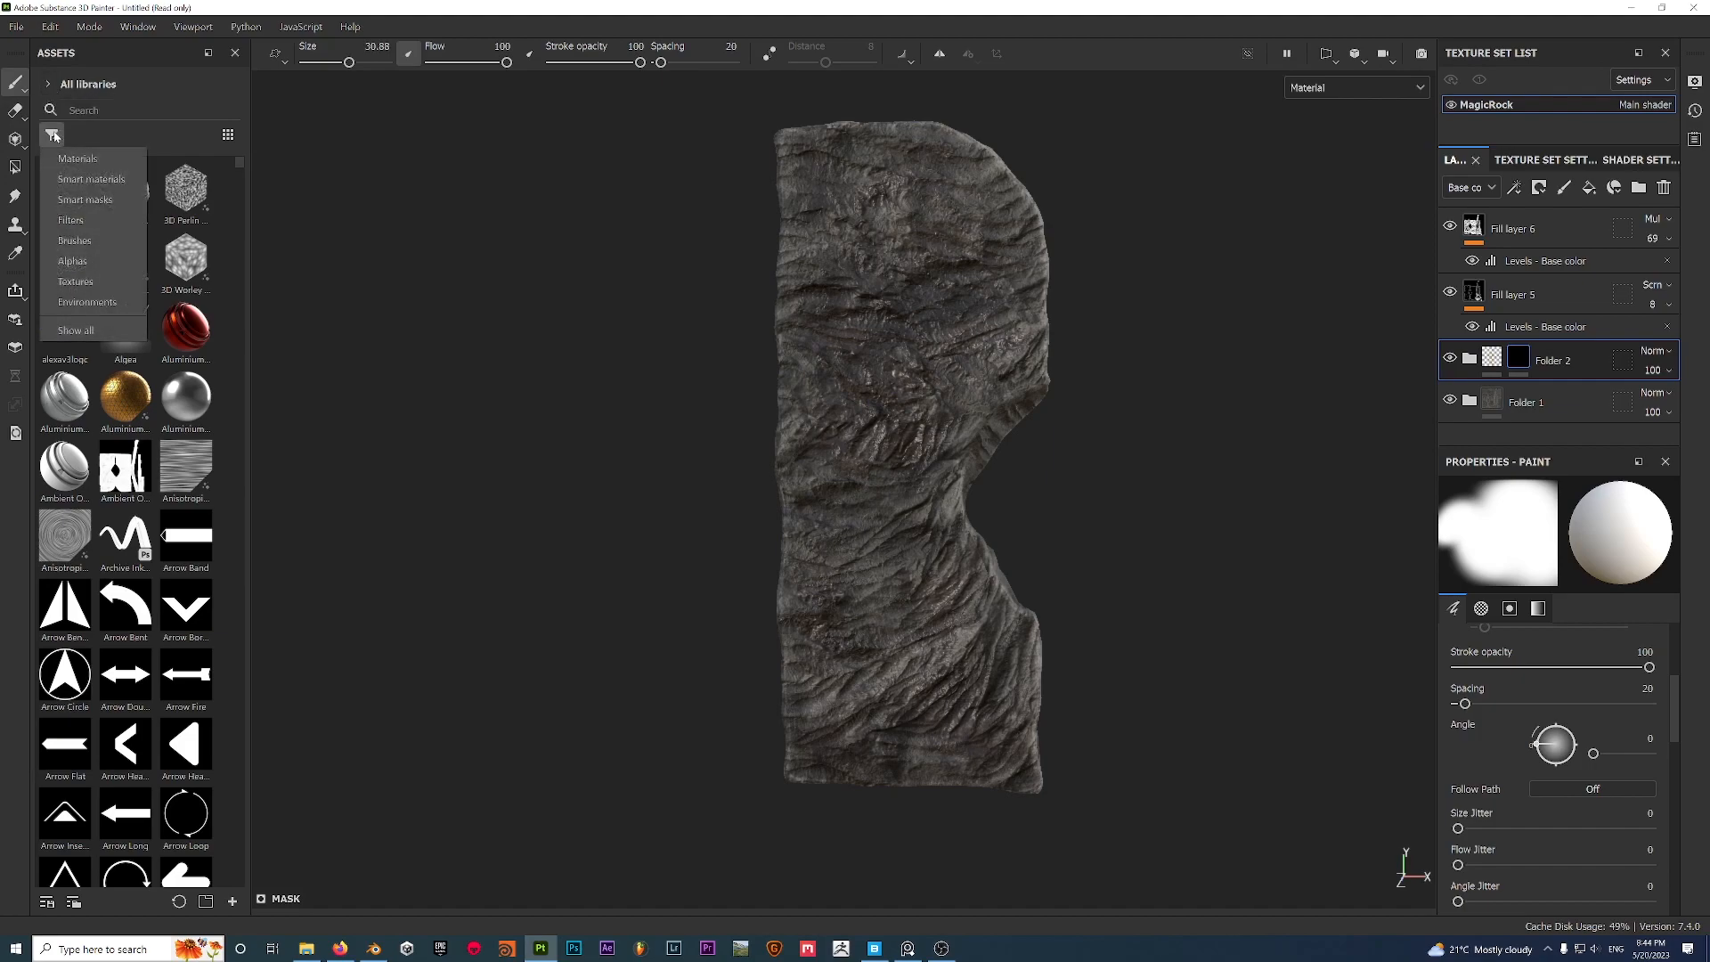
click(73, 261)
drag(239, 182, 244, 286)
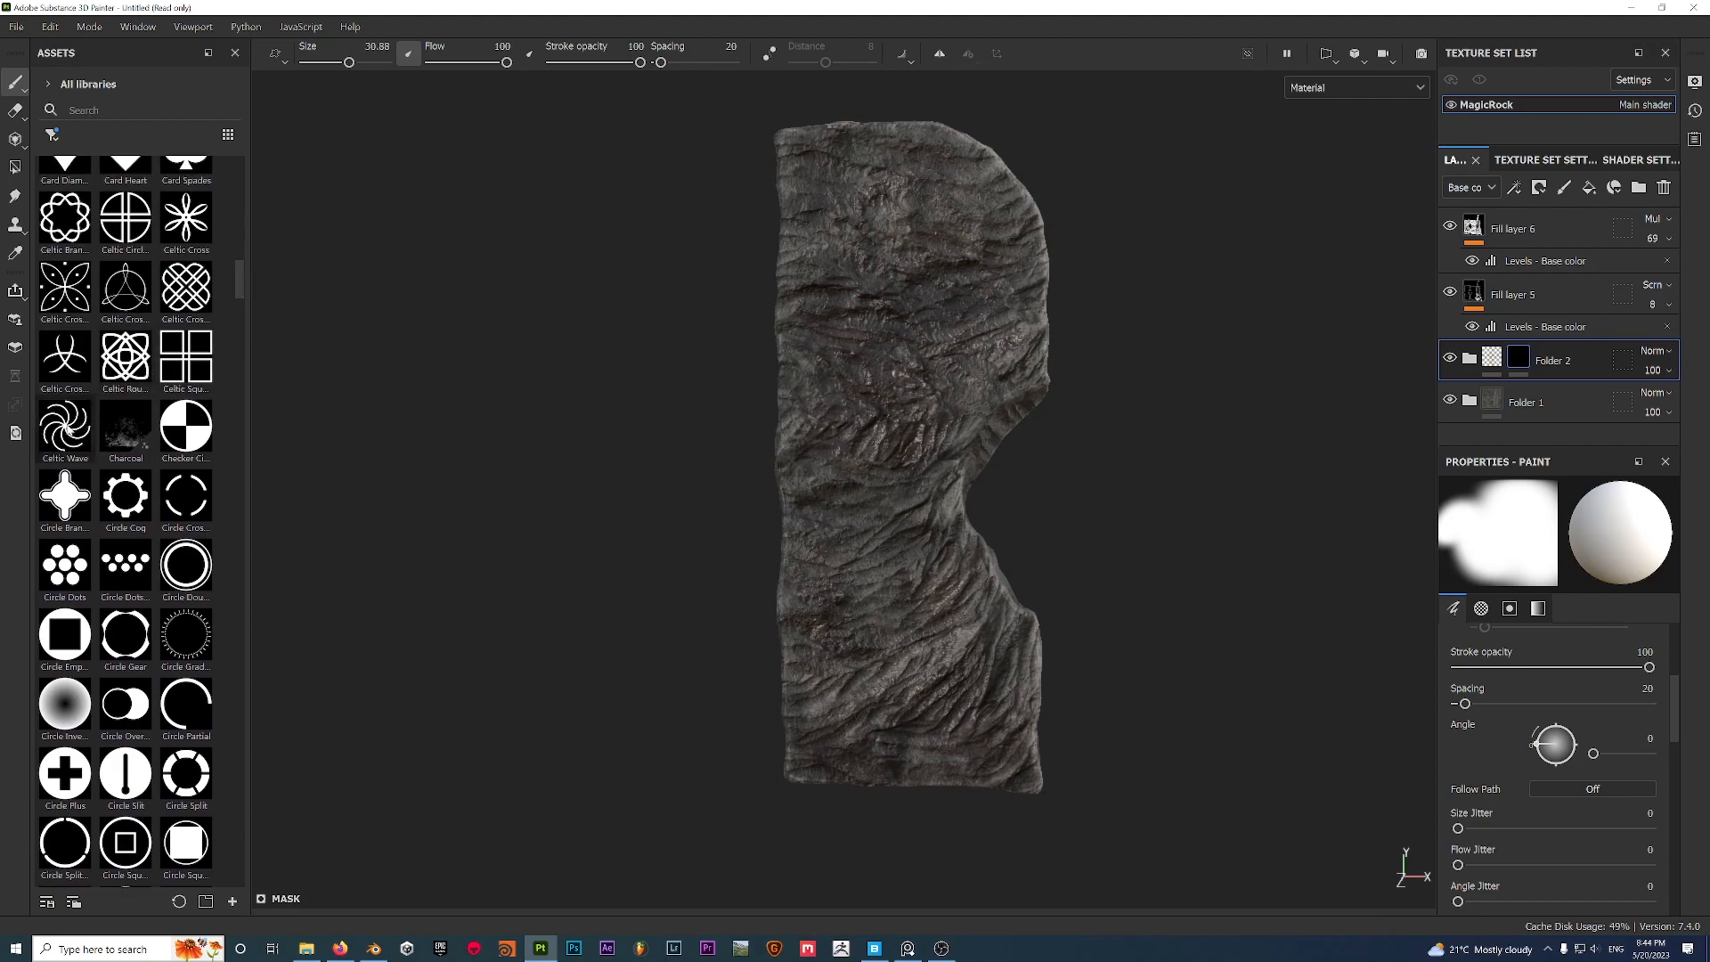
Enlarge the brush to size 100, try a Celtic Wave alpha stamp over the rock's middle, and undo the stamp.
drag(67, 428, 877, 412)
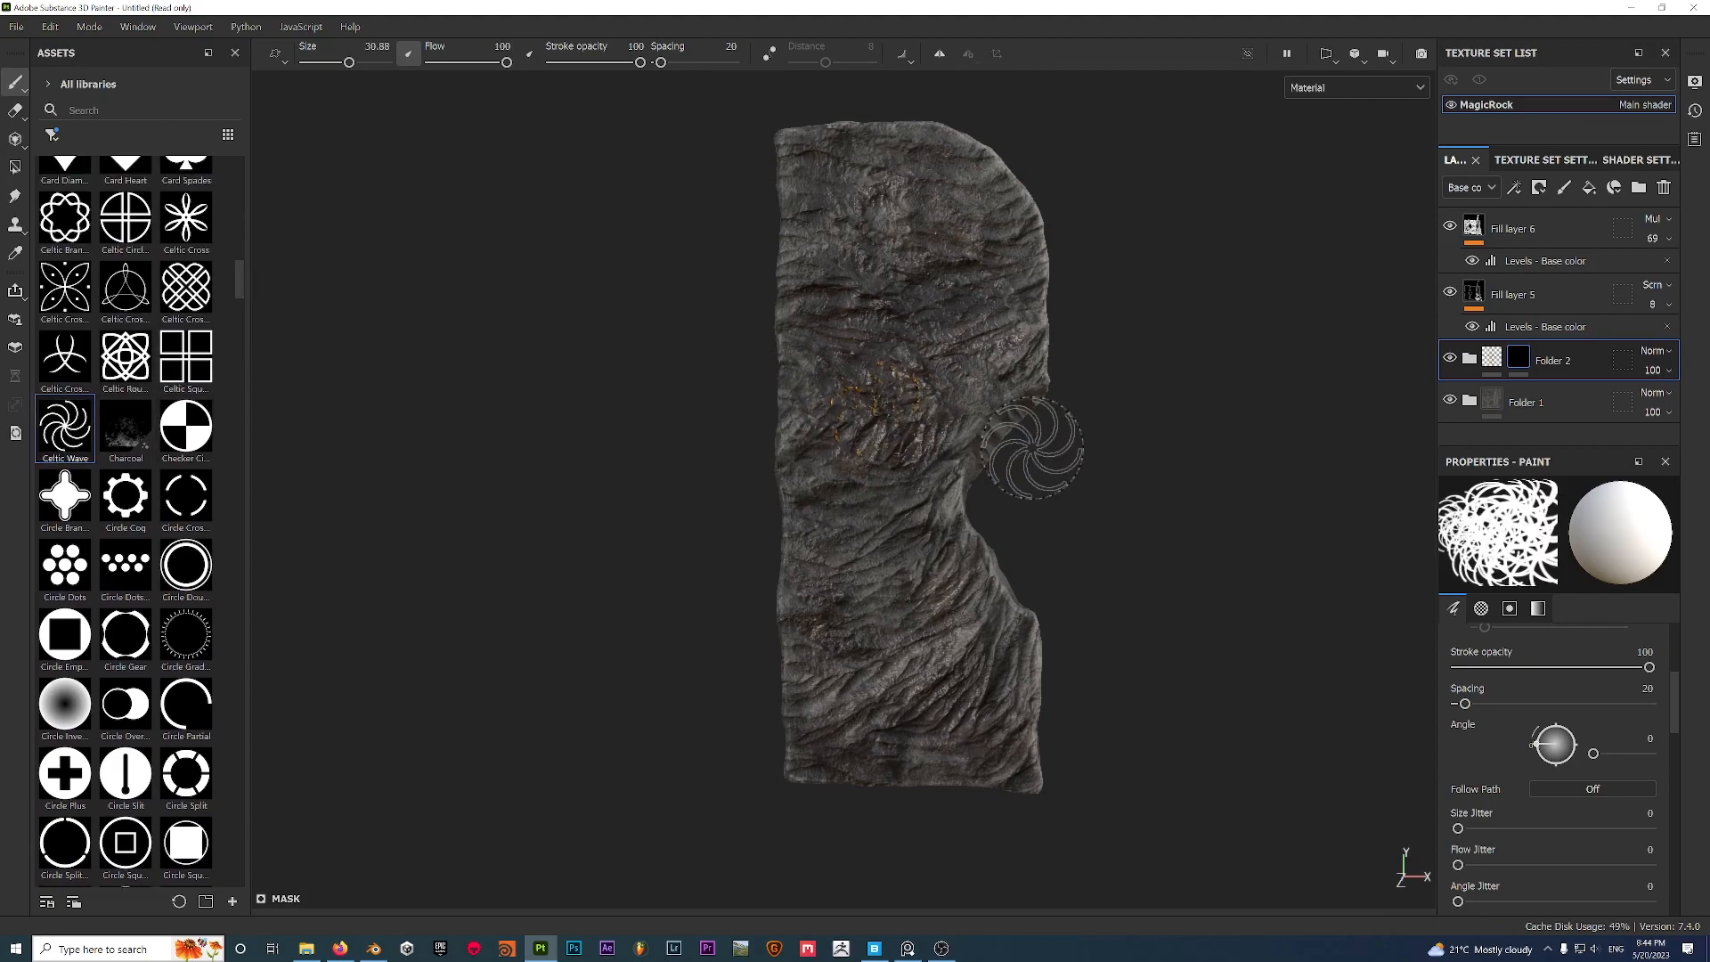
key(bracketright)
key(bracketright)
key(bracketright)
key(bracketright)
key(bracketright)
key(bracketright)
key(bracketright)
key(bracketright)
key(bracketright)
key(bracketright)
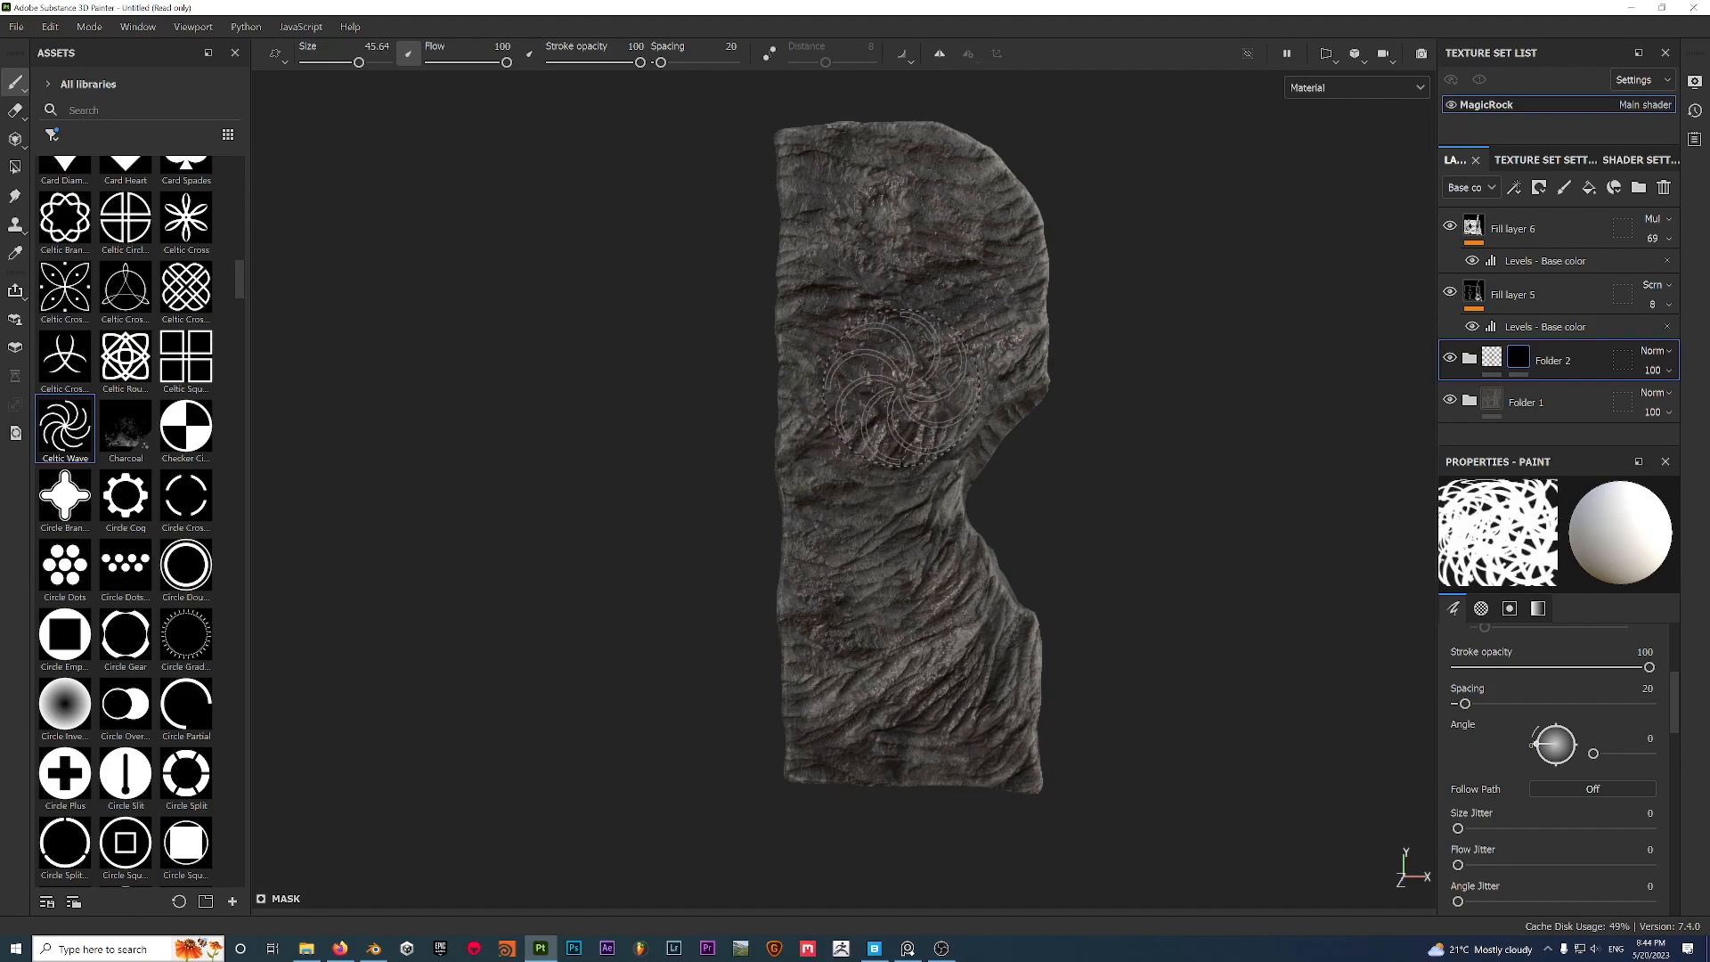
click(880, 430)
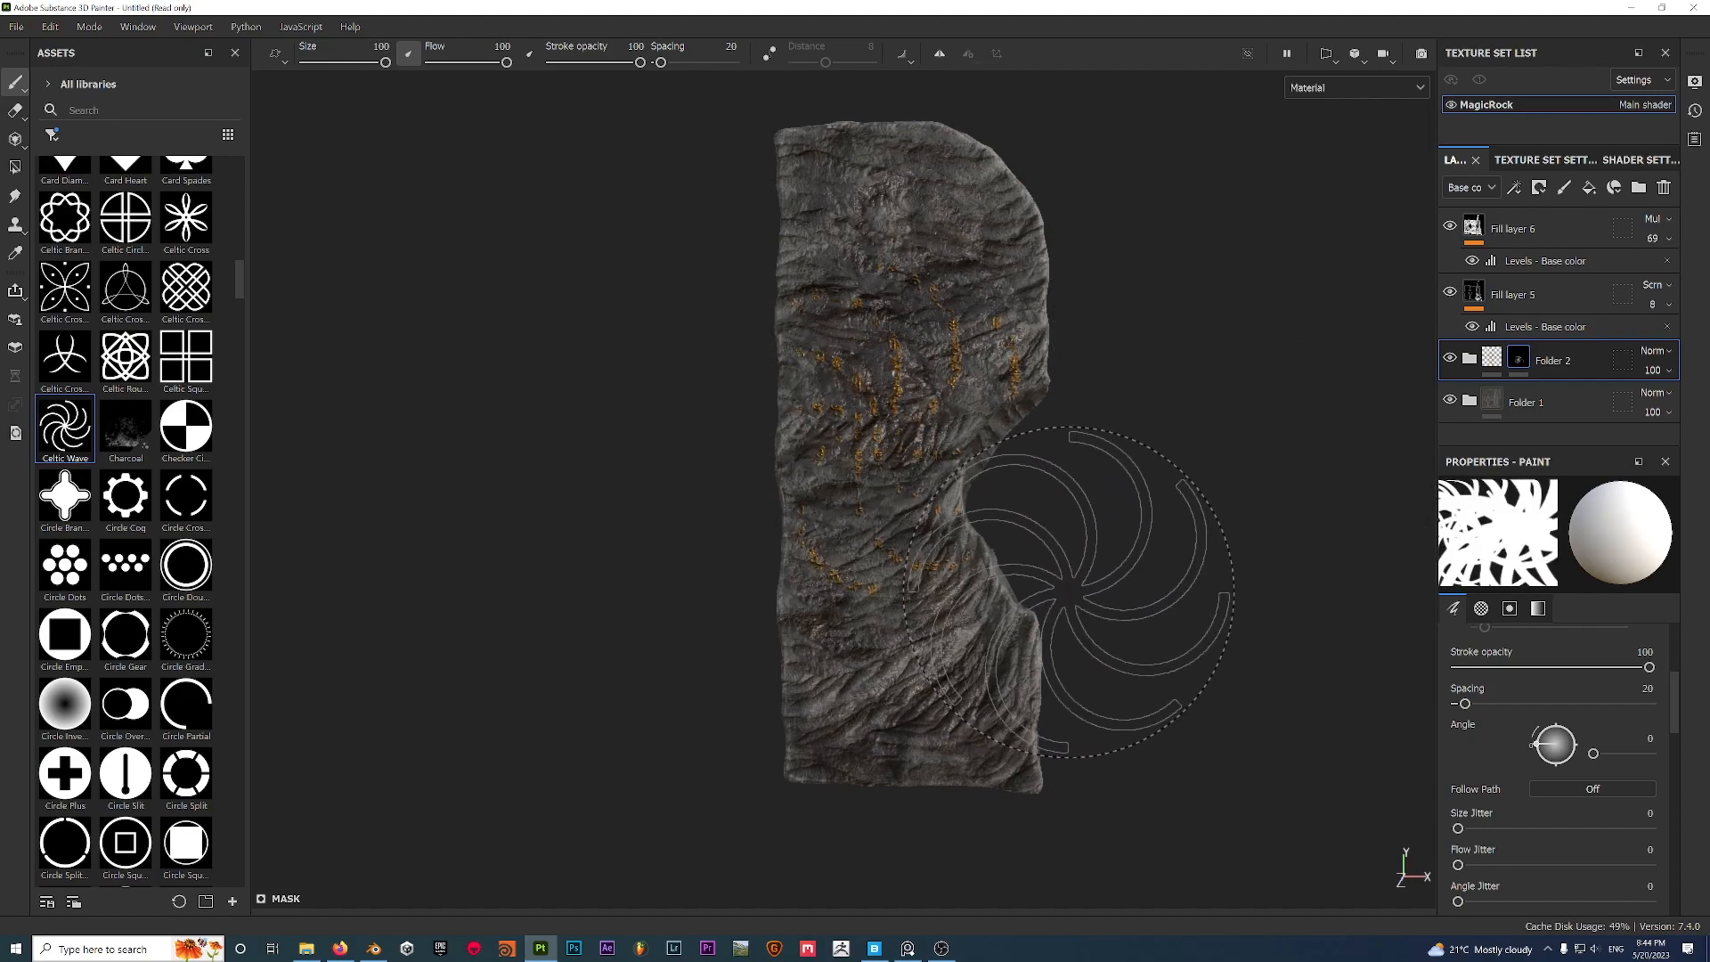
key(ctrl+z)
Try revealing the glyphs with the round Celtic knot alpha over the whole front face, and undo all of its stamps.
click(126, 356)
click(869, 360)
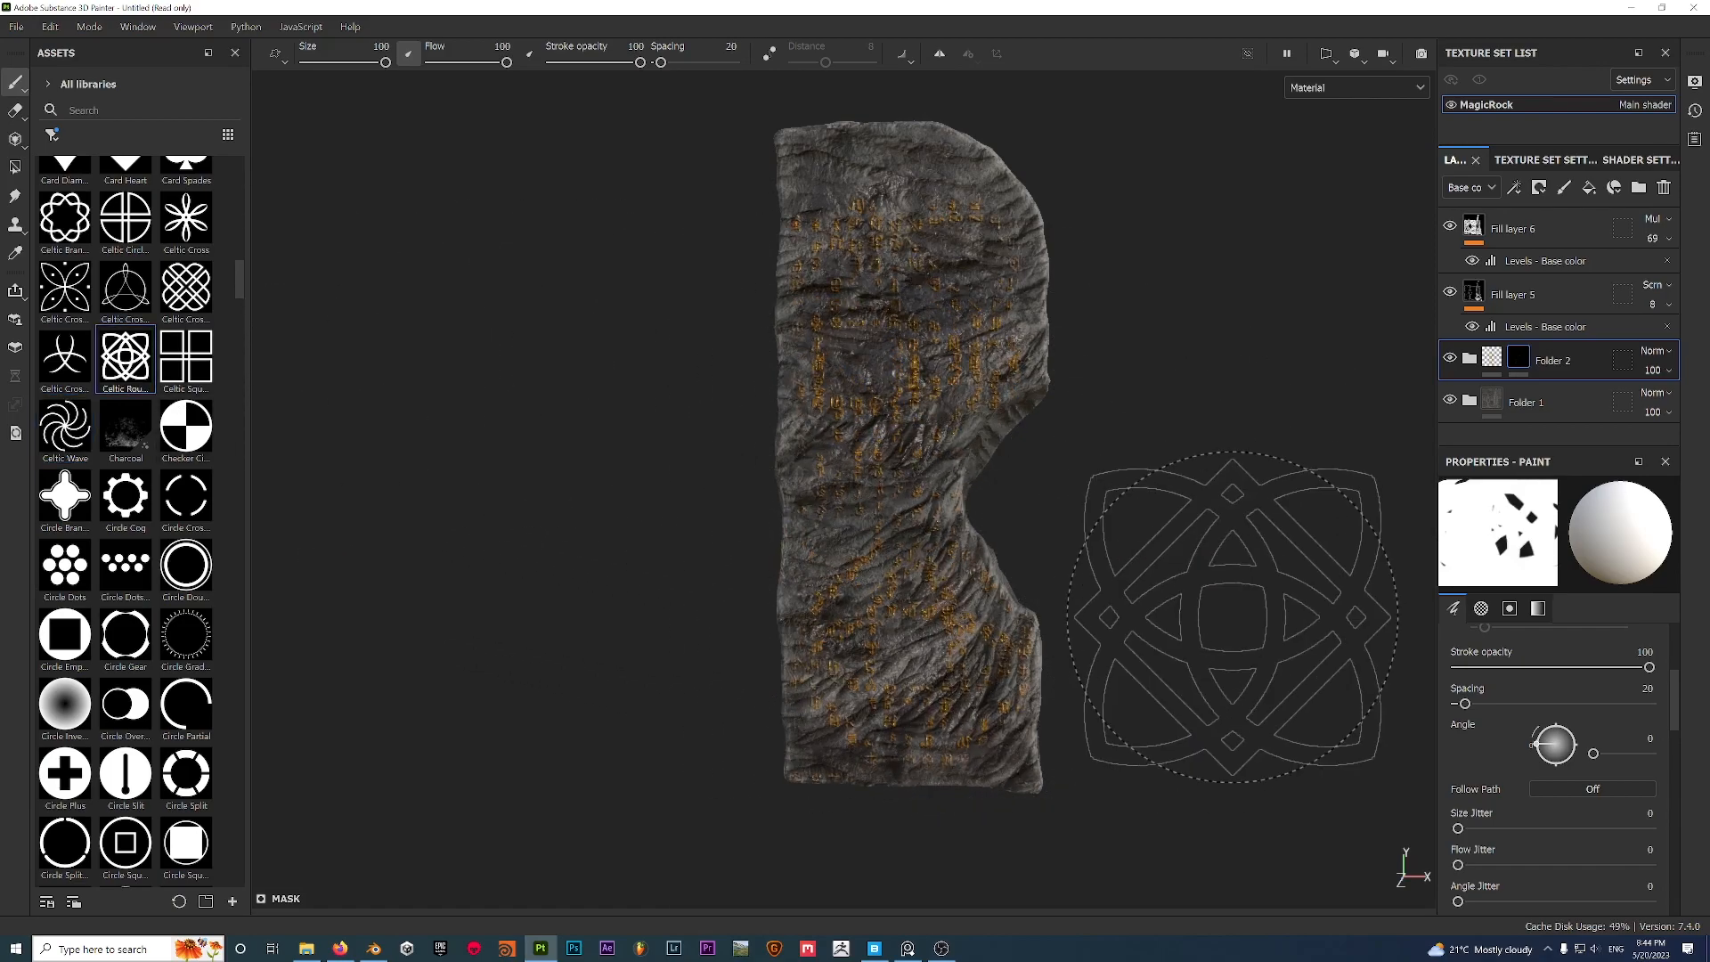
mouse_move(1055, 594)
mouse_down()
mouse_move(841, 307)
mouse_move(1076, 630)
mouse_move(885, 706)
mouse_move(926, 236)
mouse_up()
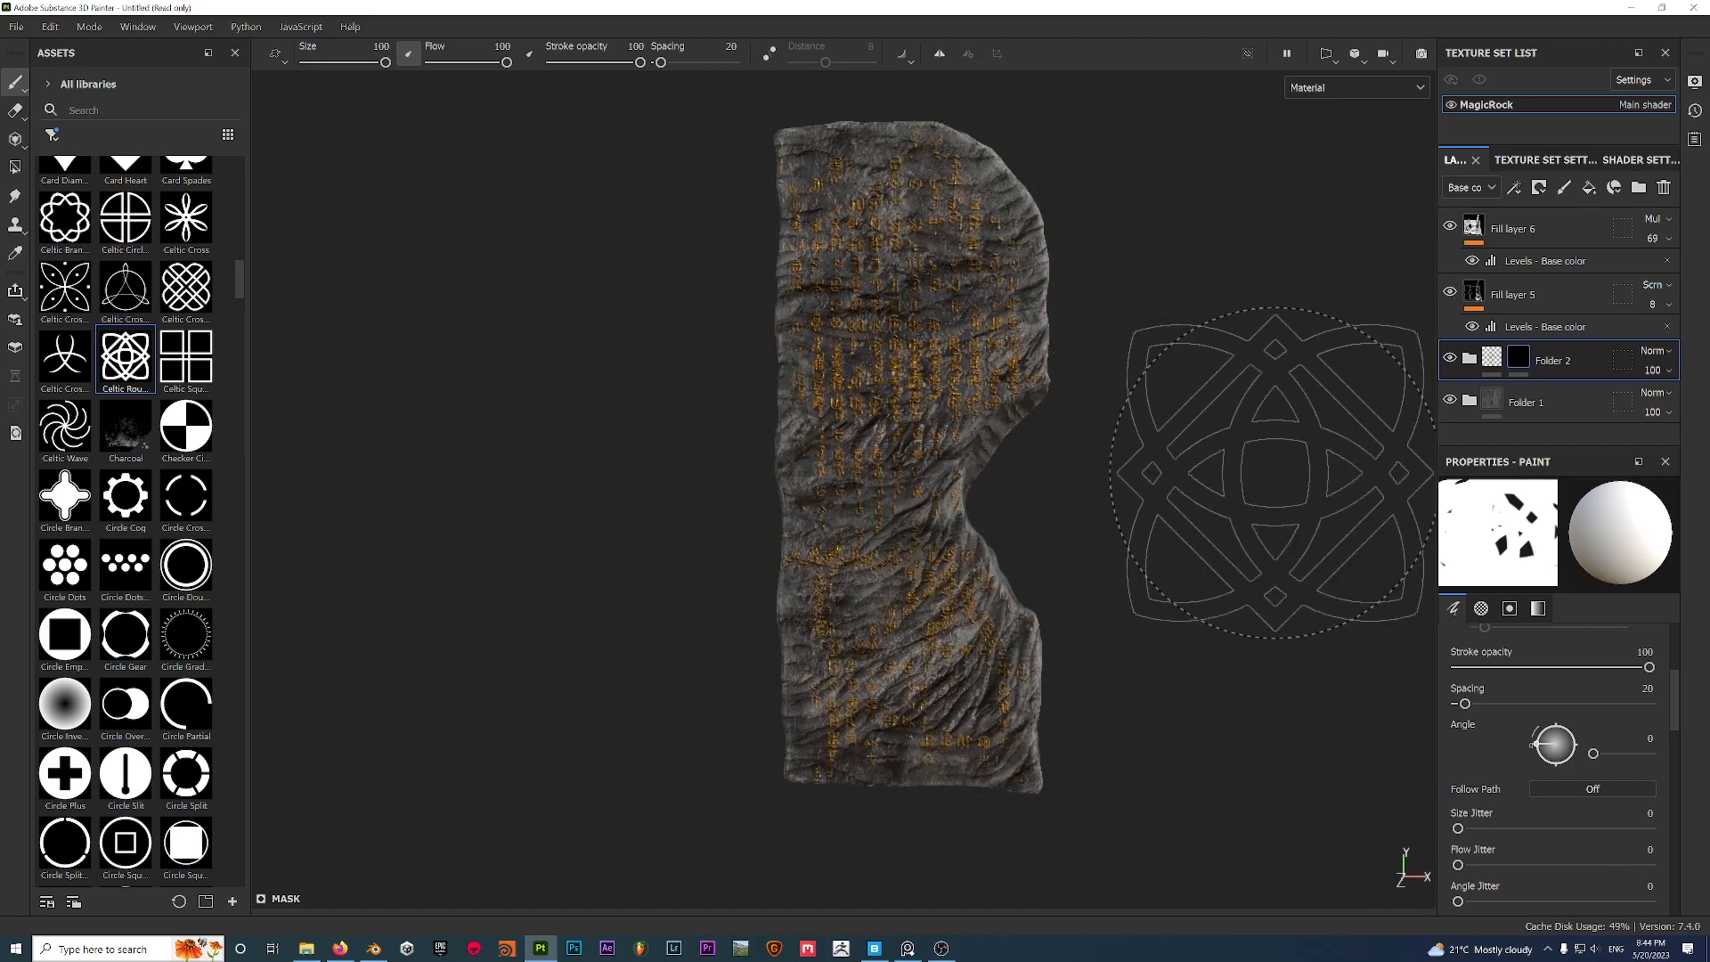
scroll(1077, 437, up, 3)
alt+drag(1069, 419, 962, 454)
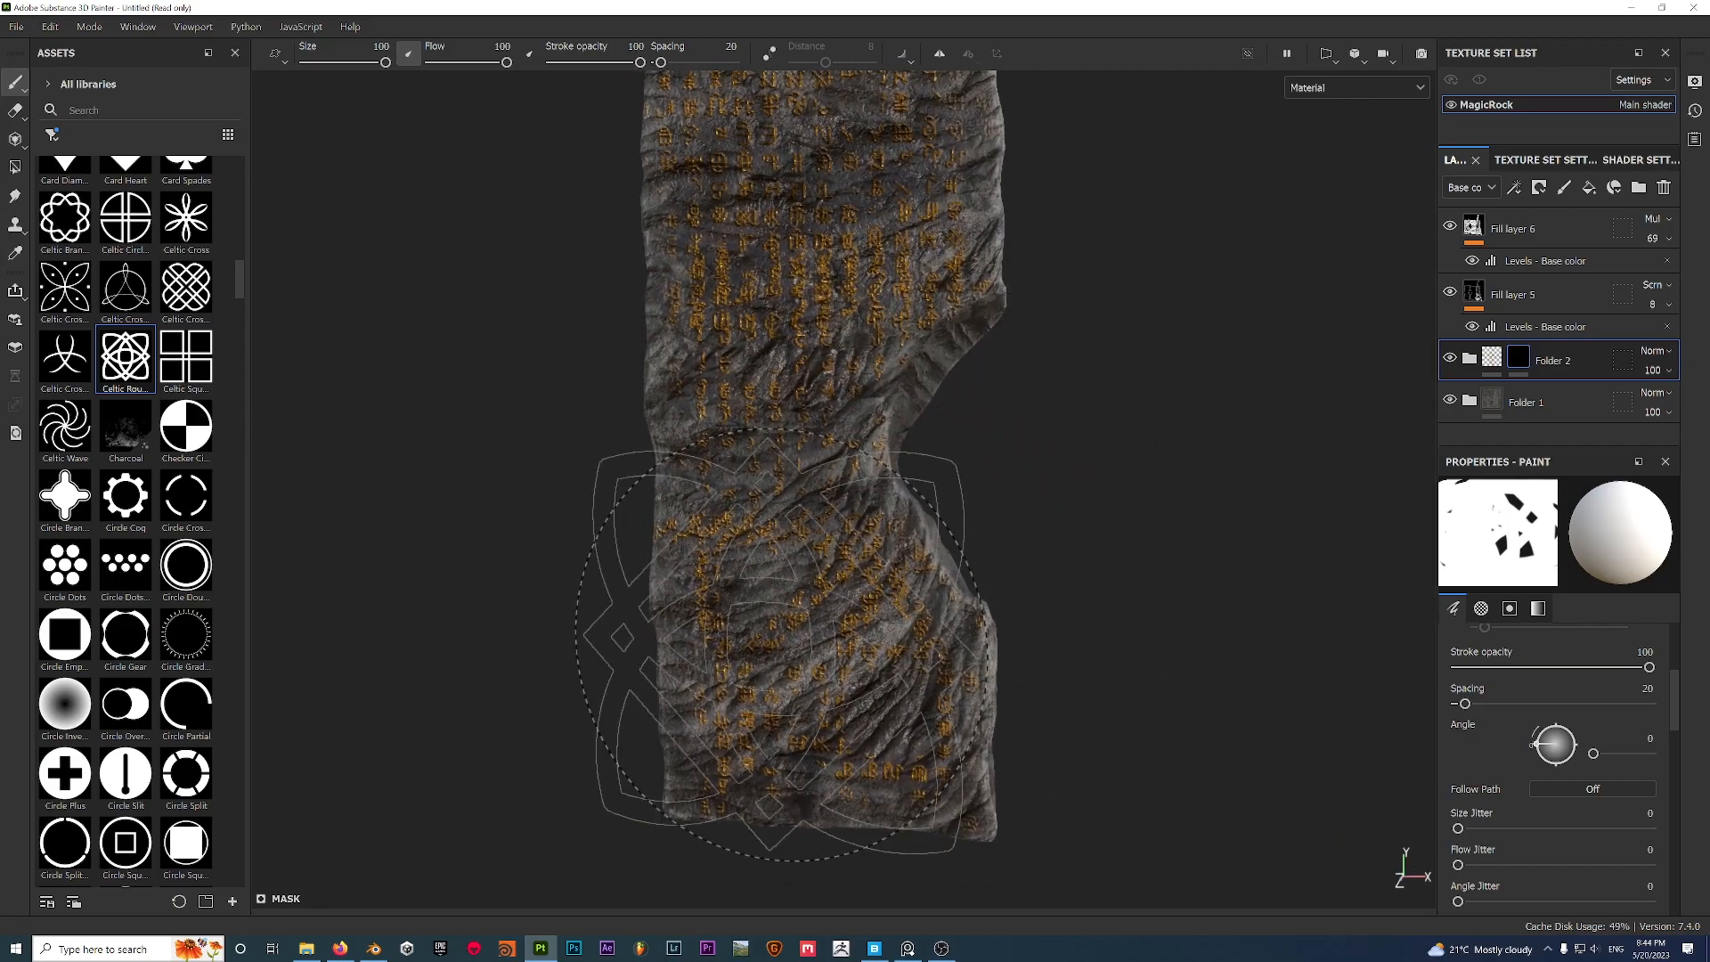
key(ctrl+z)
key(ctrl+z)
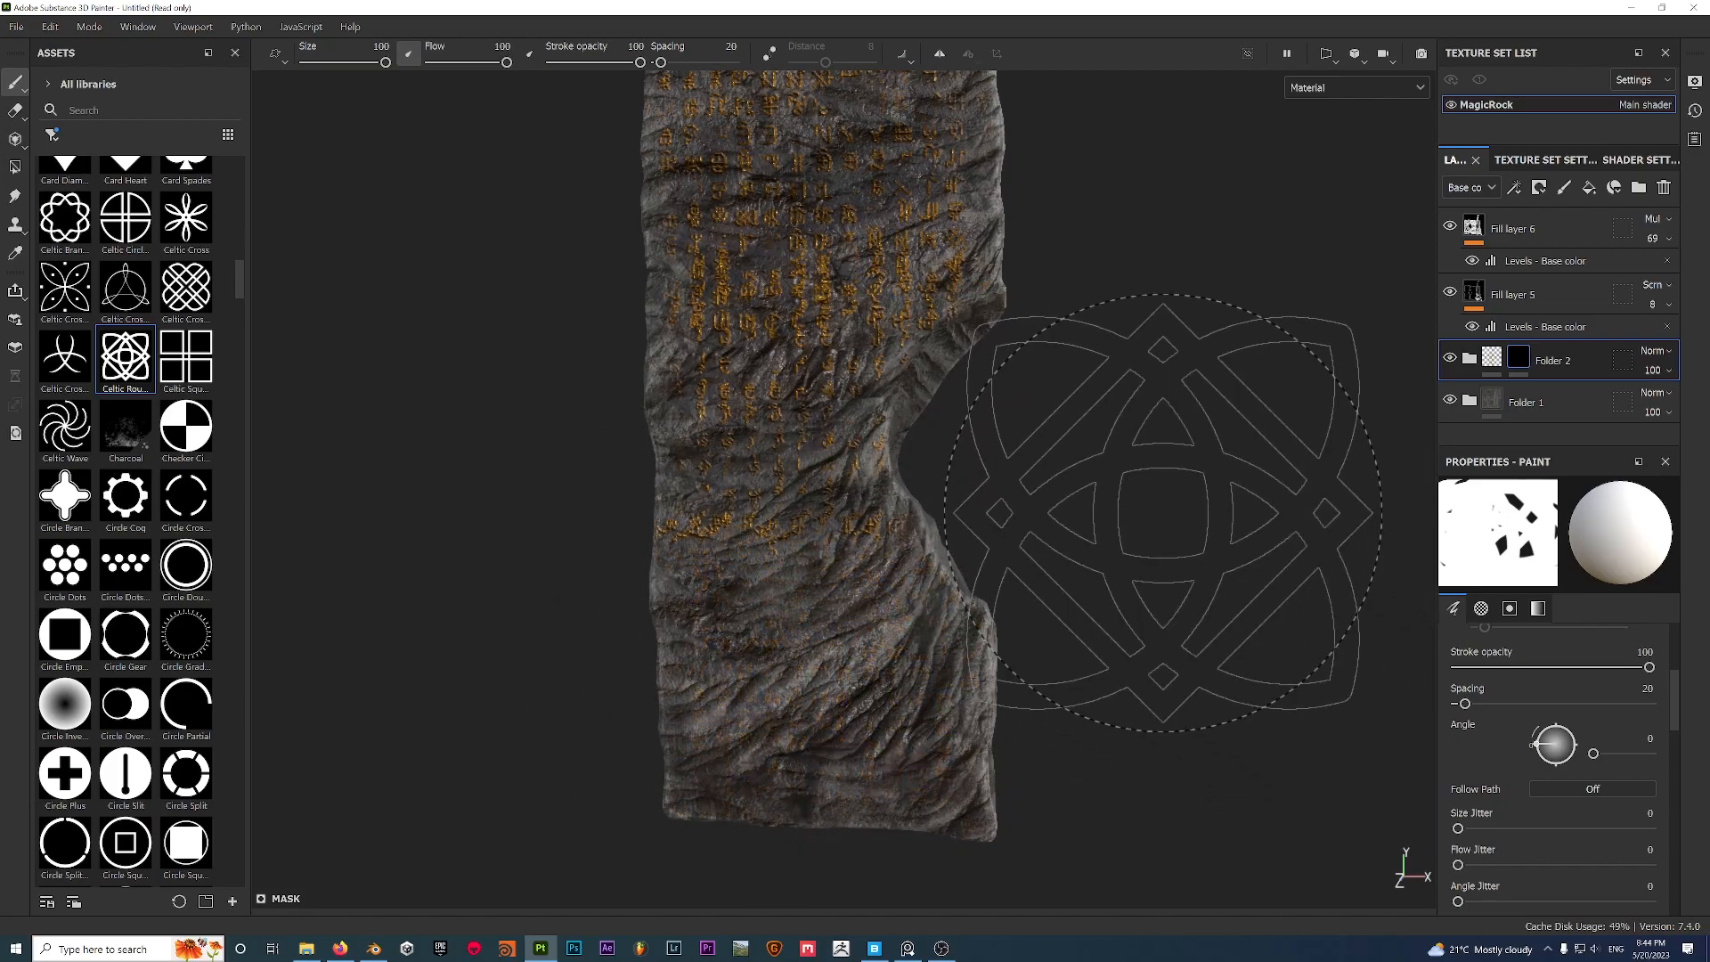
scroll(1149, 509, down, 2)
alt+middle_drag(1117, 469, 1127, 565)
key(ctrl+z)
key(ctrl+z)
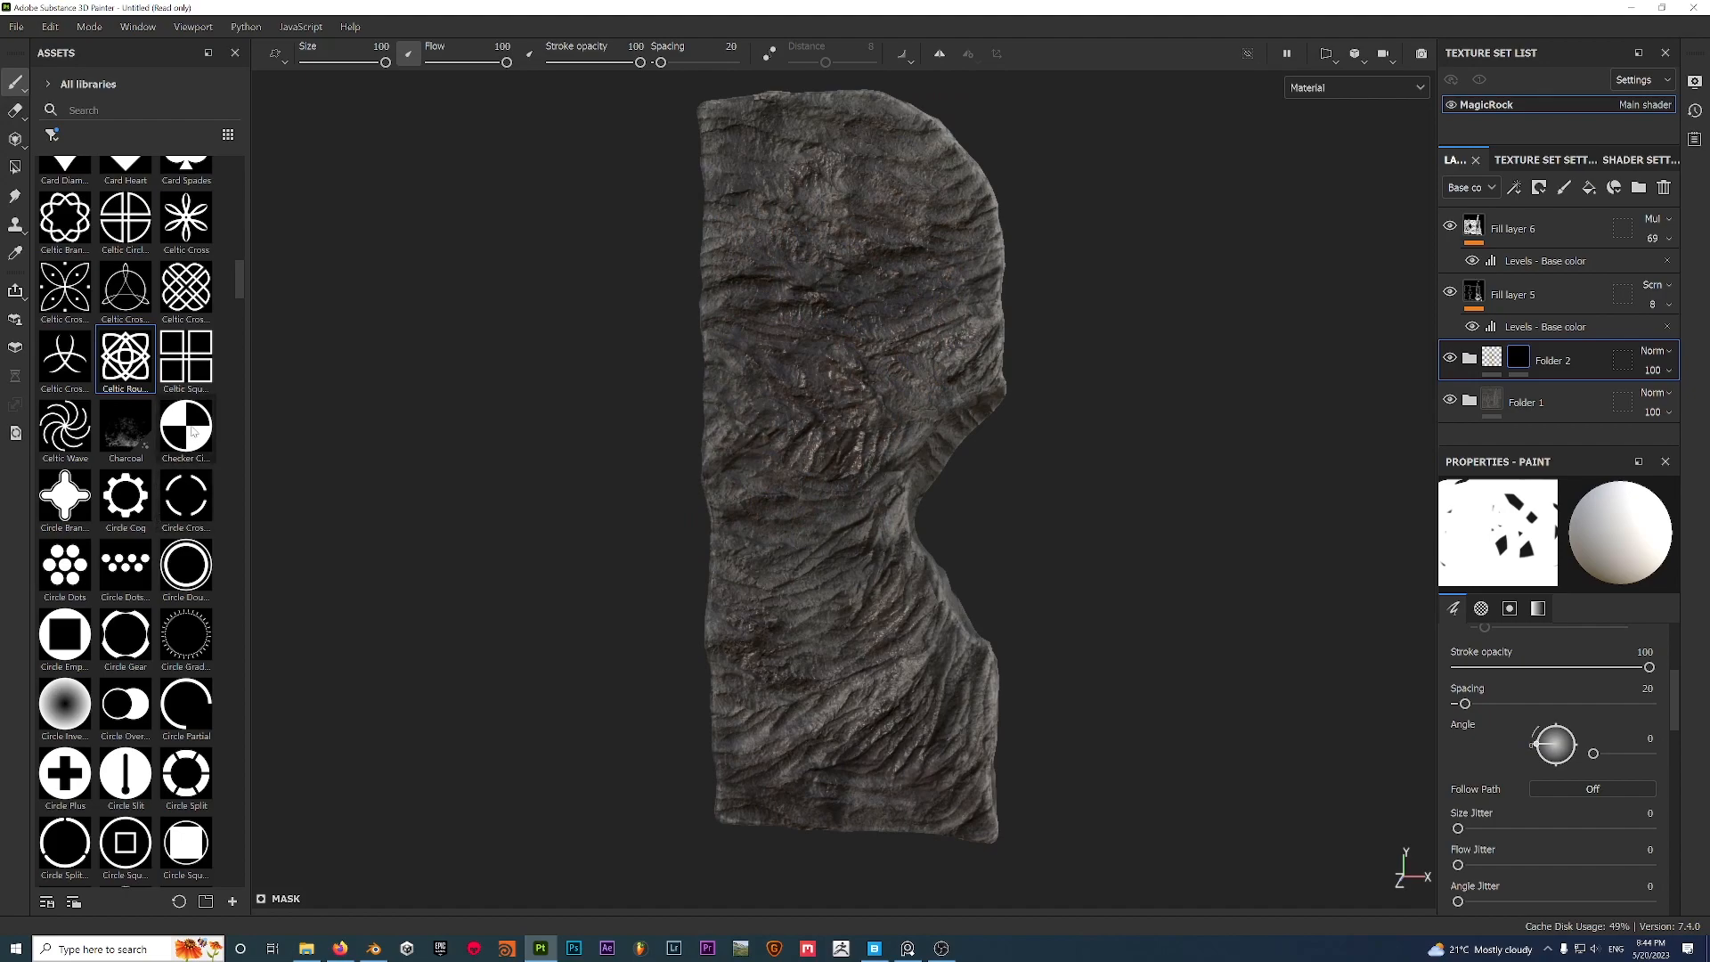
Switch the brush alpha to Charcoal and stamp white on the folder mask over the rock's upper, middle and lower front.
click(125, 433)
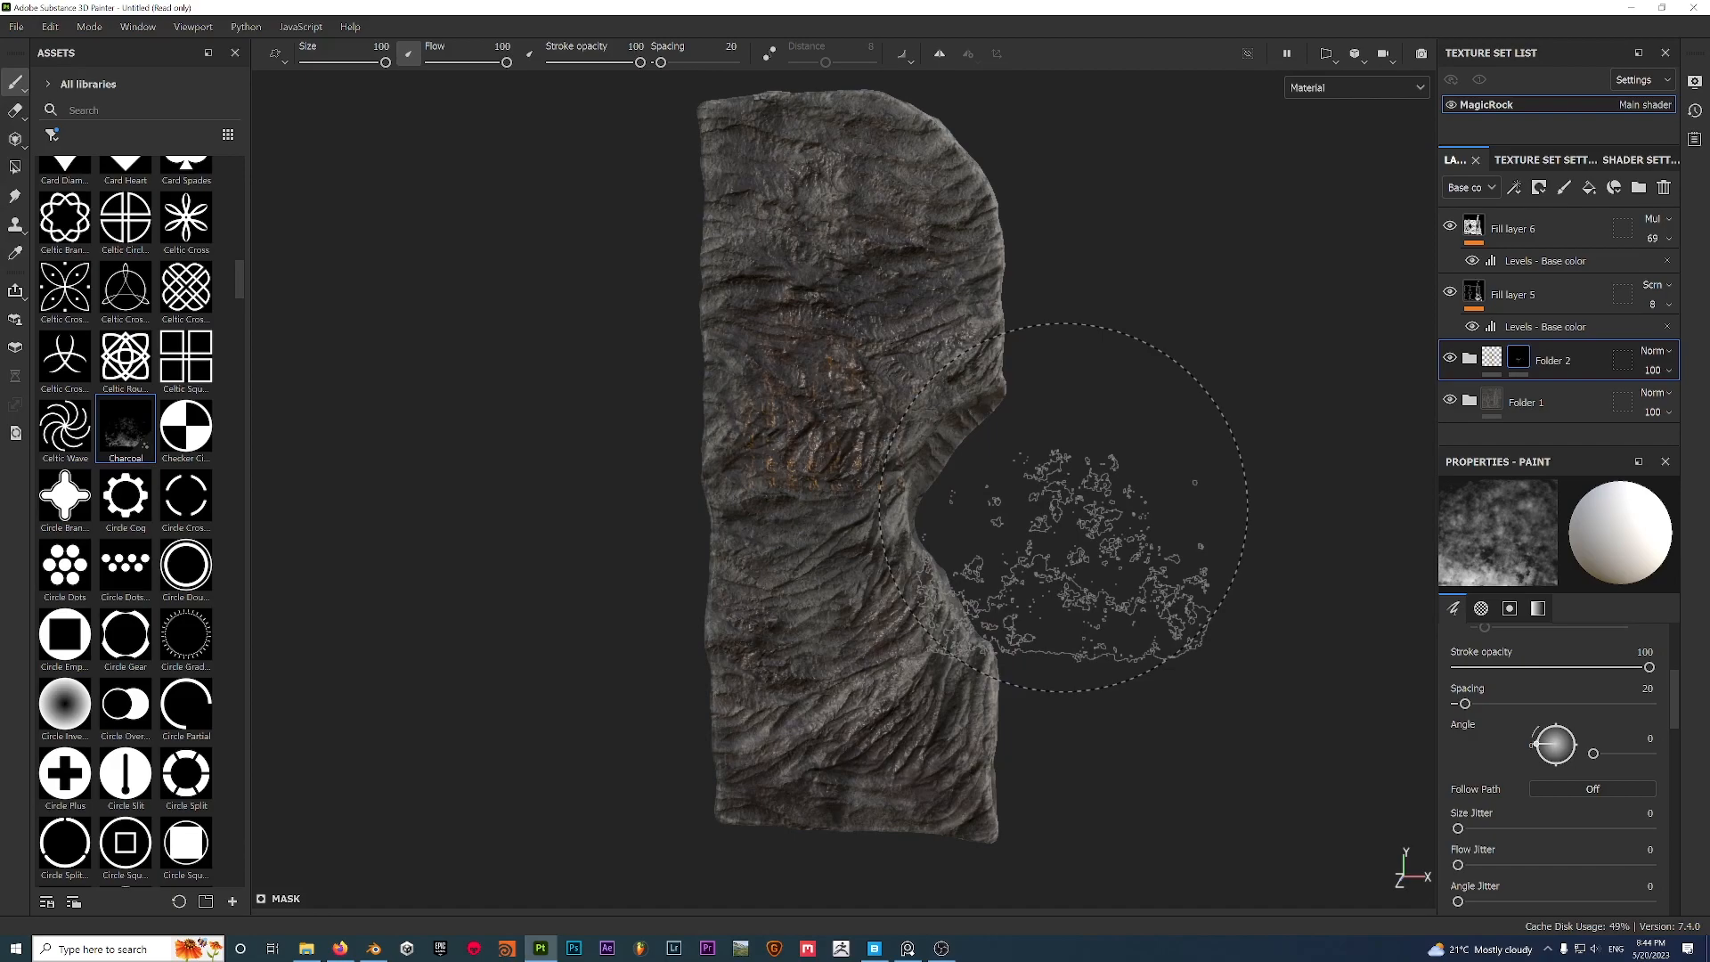
alt+drag(1068, 494, 1073, 498)
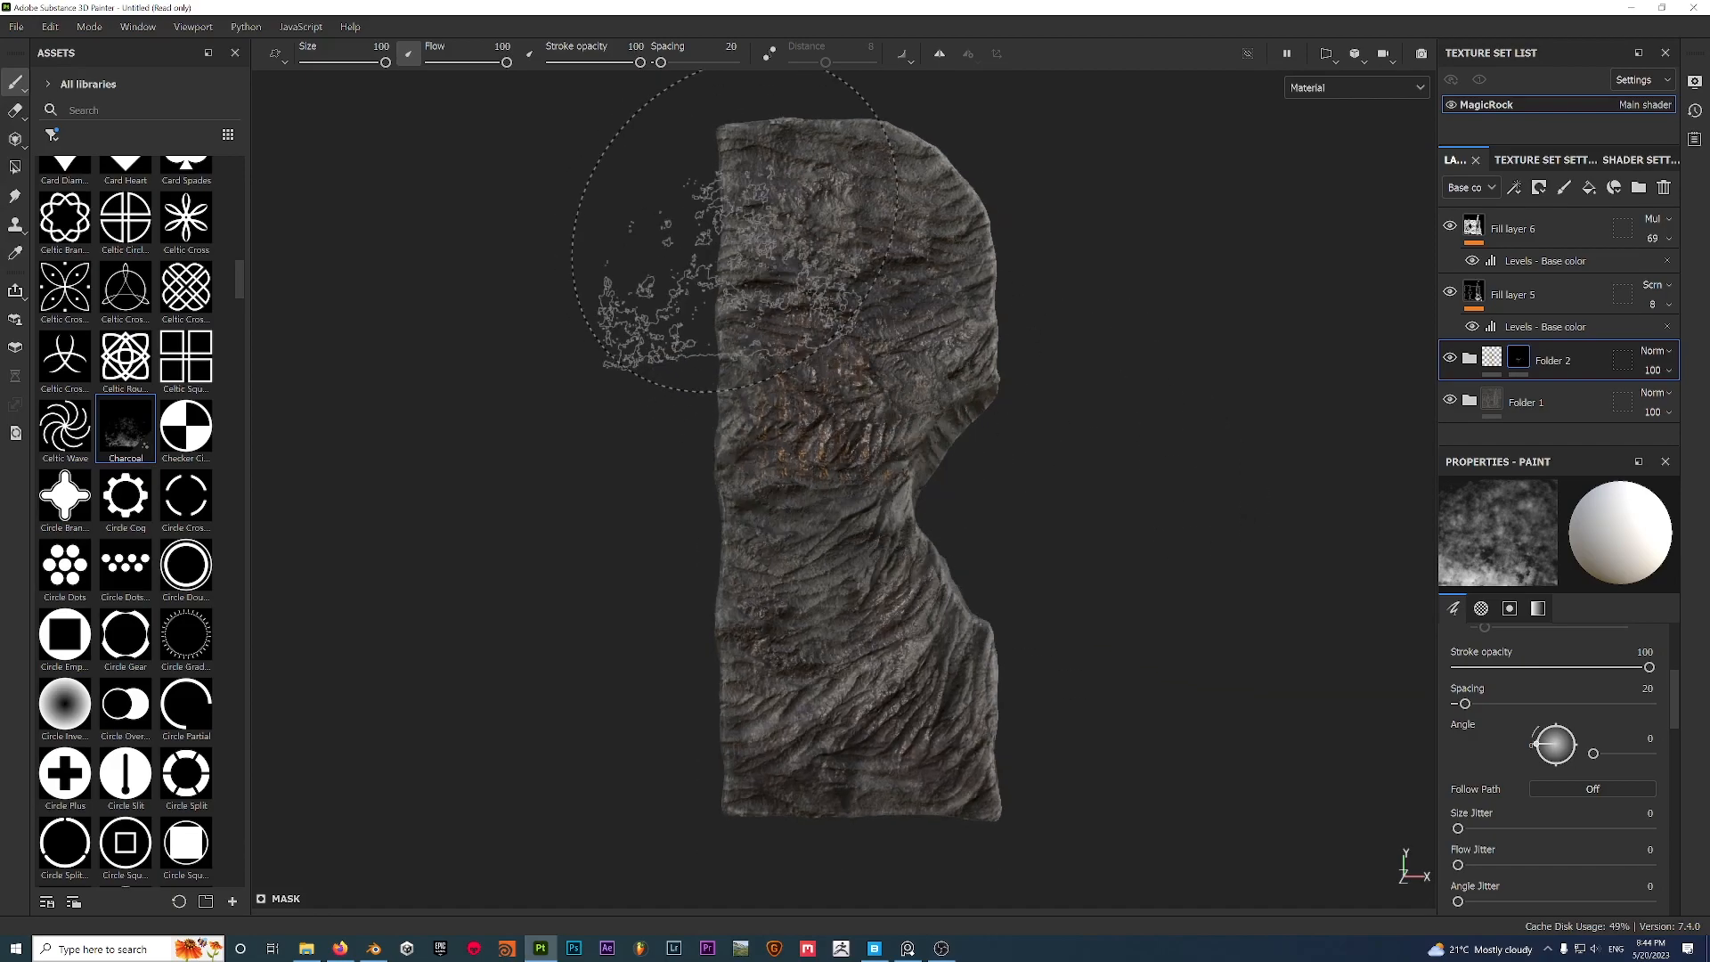
click(873, 227)
alt+middle_drag(1012, 561, 1012, 507)
click(814, 552)
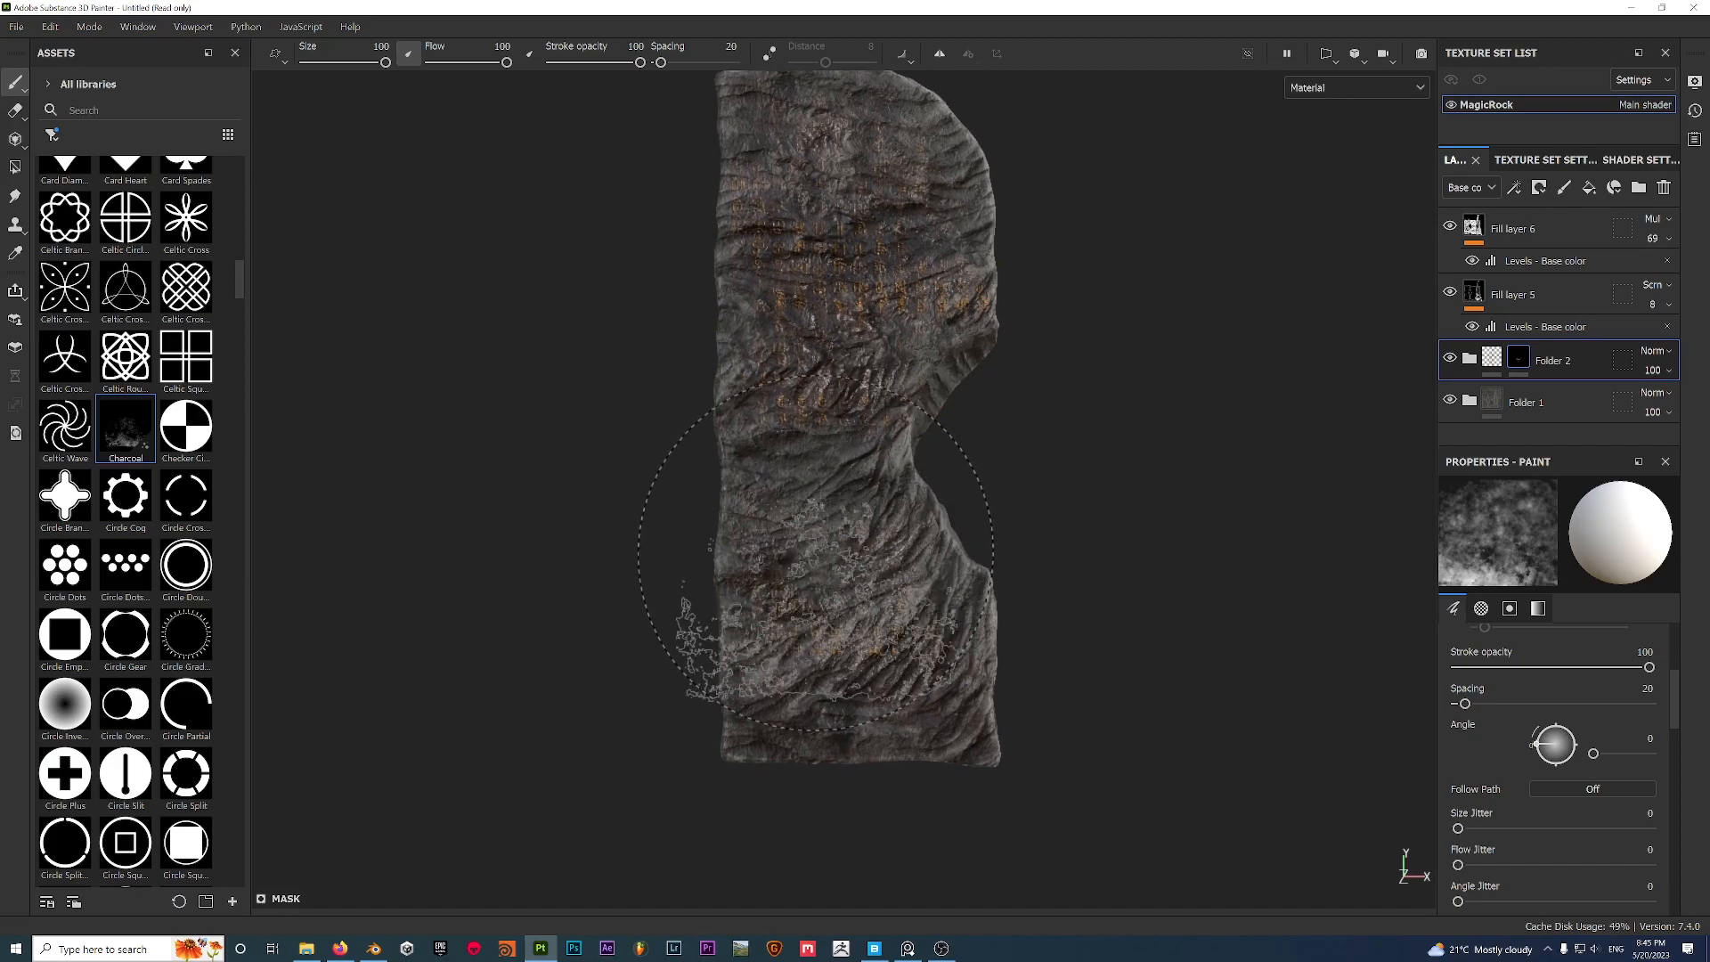
click(833, 631)
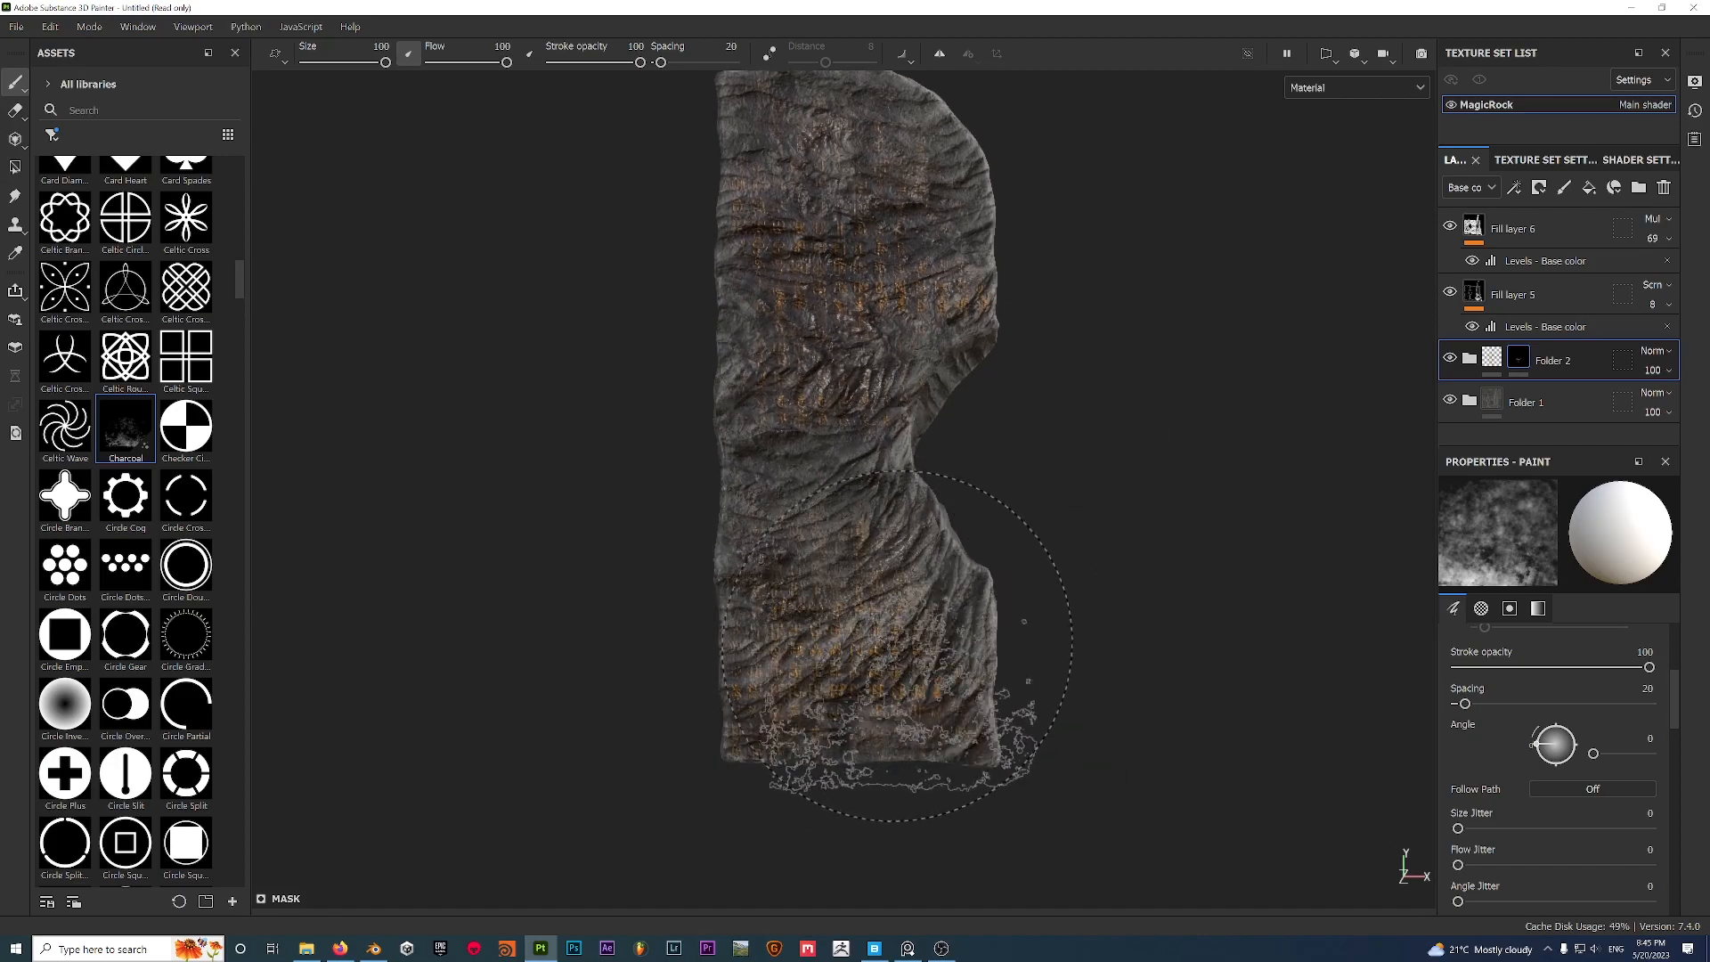
click(891, 667)
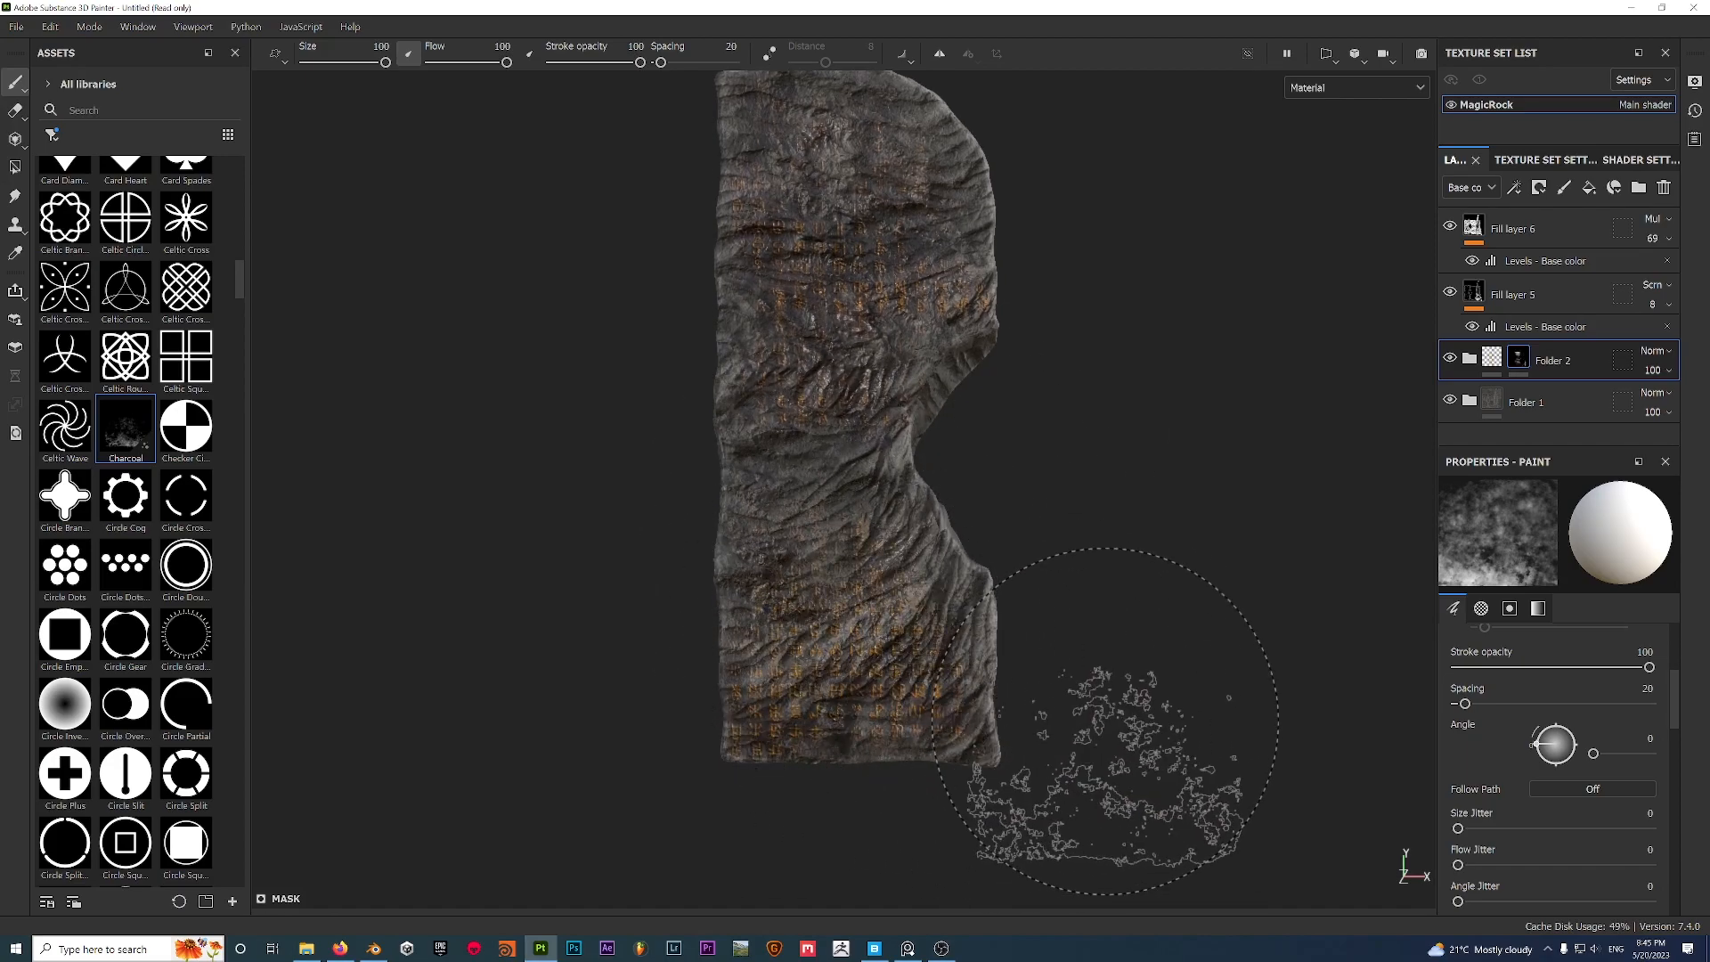
key(f)
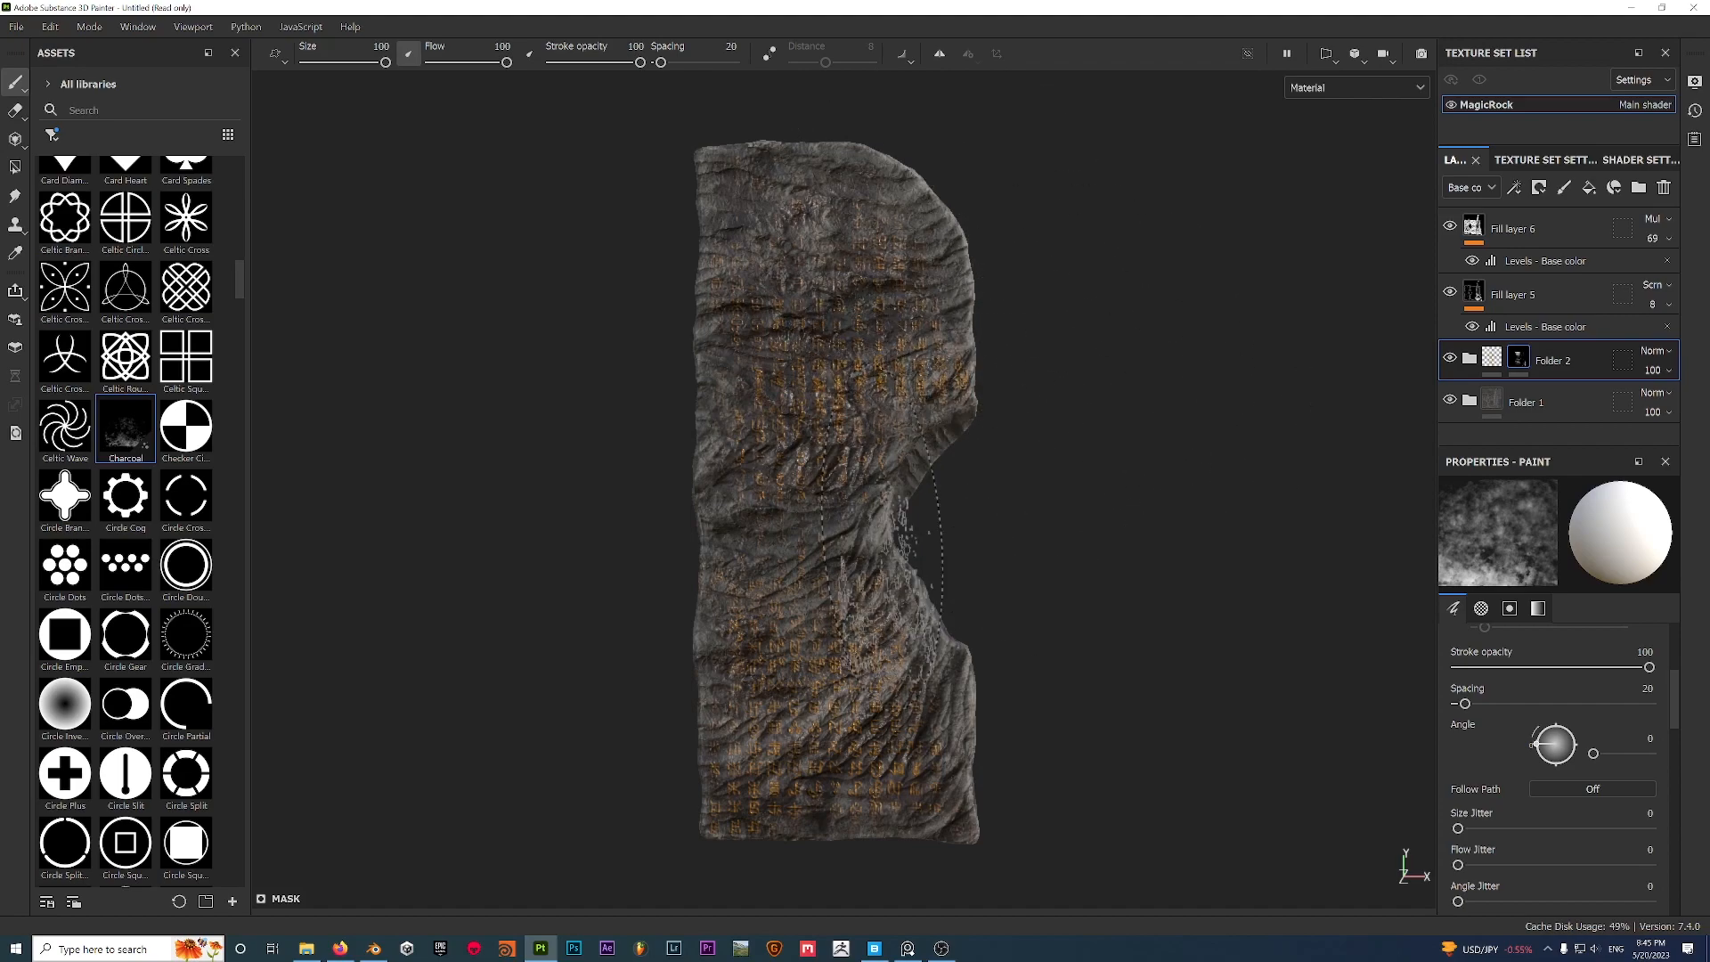
Reduce the brush to size 38.44, reveal glyphs near the rock's upper-left edge, and swap the mask colour to black.
key(bracketleft)
key(bracketleft)
key(bracketleft)
key(bracketleft)
key(bracketleft)
key(bracketleft)
key(bracketleft)
key(bracketleft)
key(bracketleft)
key(bracketleft)
key(bracketleft)
key(bracketleft)
key(bracketleft)
key(bracketleft)
key(bracketleft)
key(bracketleft)
key(bracketleft)
key(bracketleft)
key(bracketleft)
key(bracketleft)
key(bracketleft)
key(bracketleft)
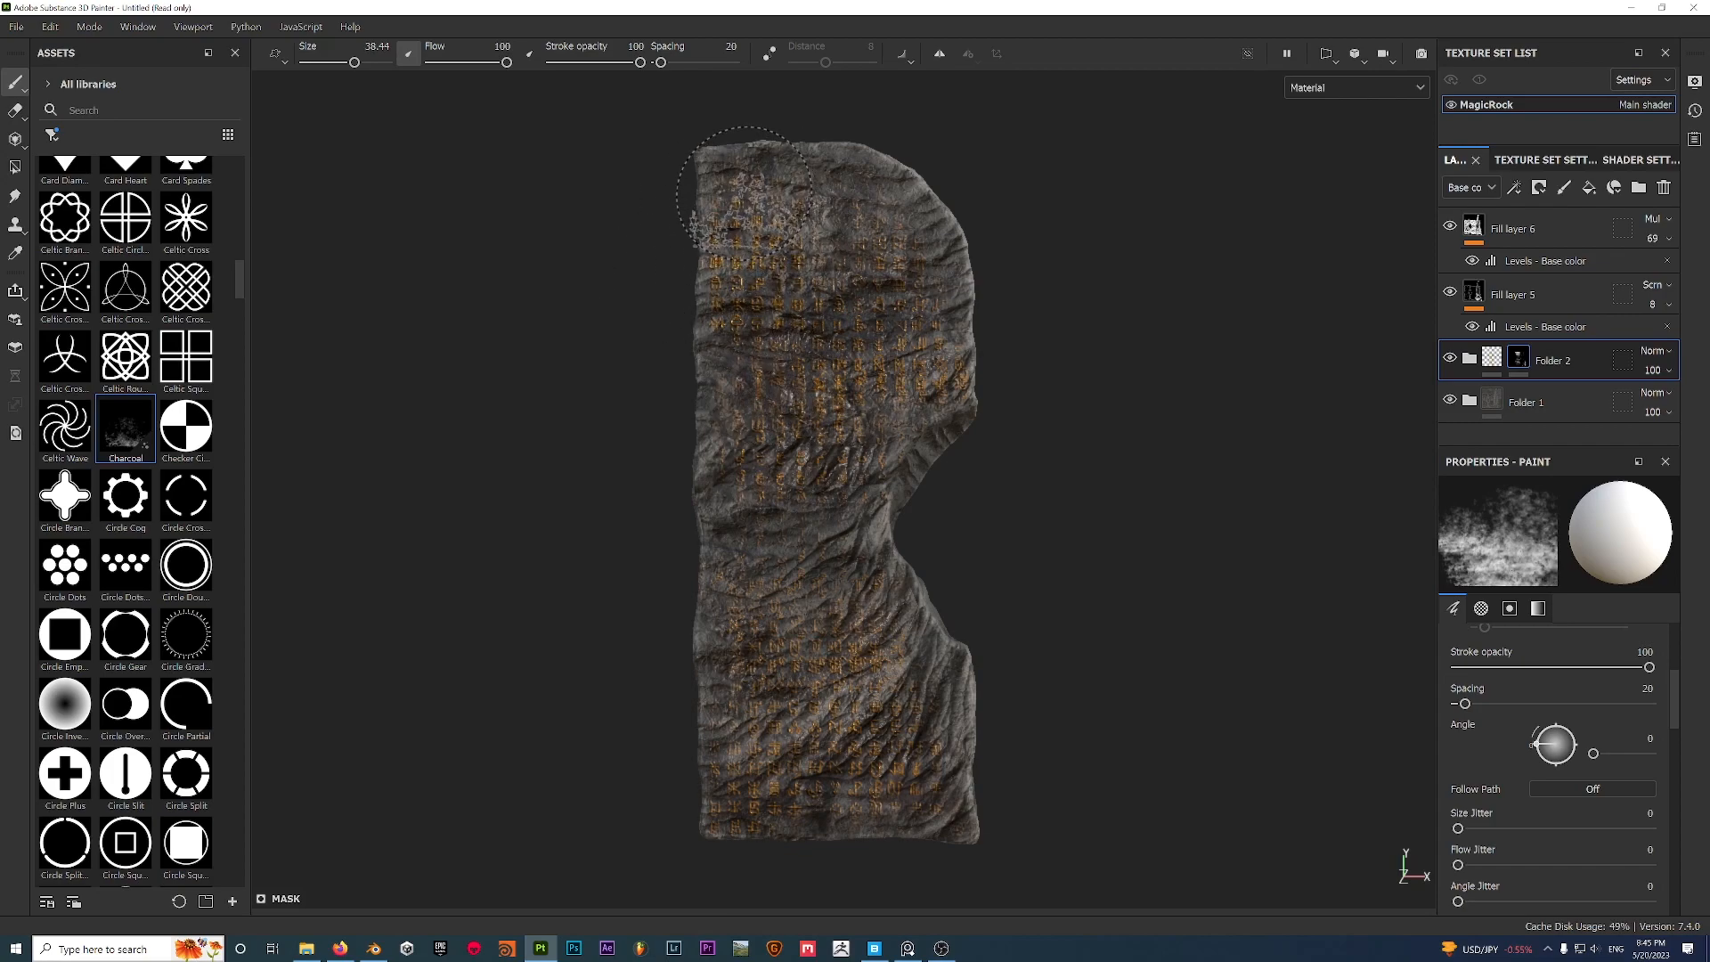
key(x)
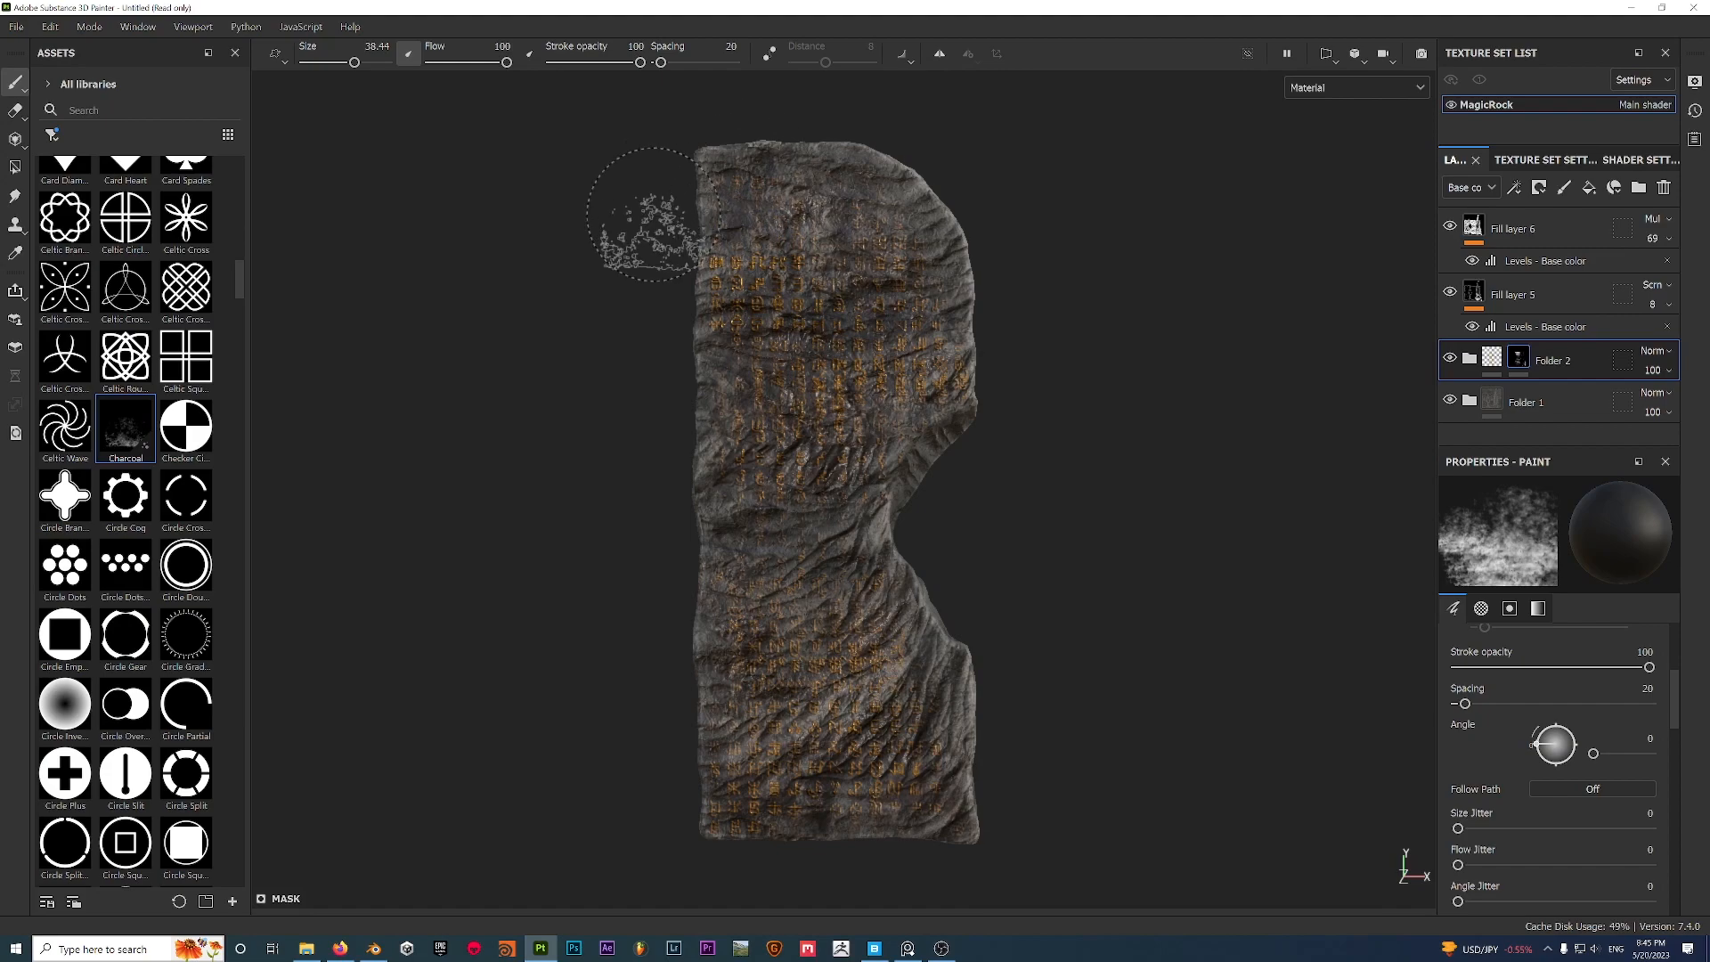
Alternate black and white Charcoal stamps on the Folder 2 mask to break up the glyphs over the rock's lower front and left middle.
key(x)
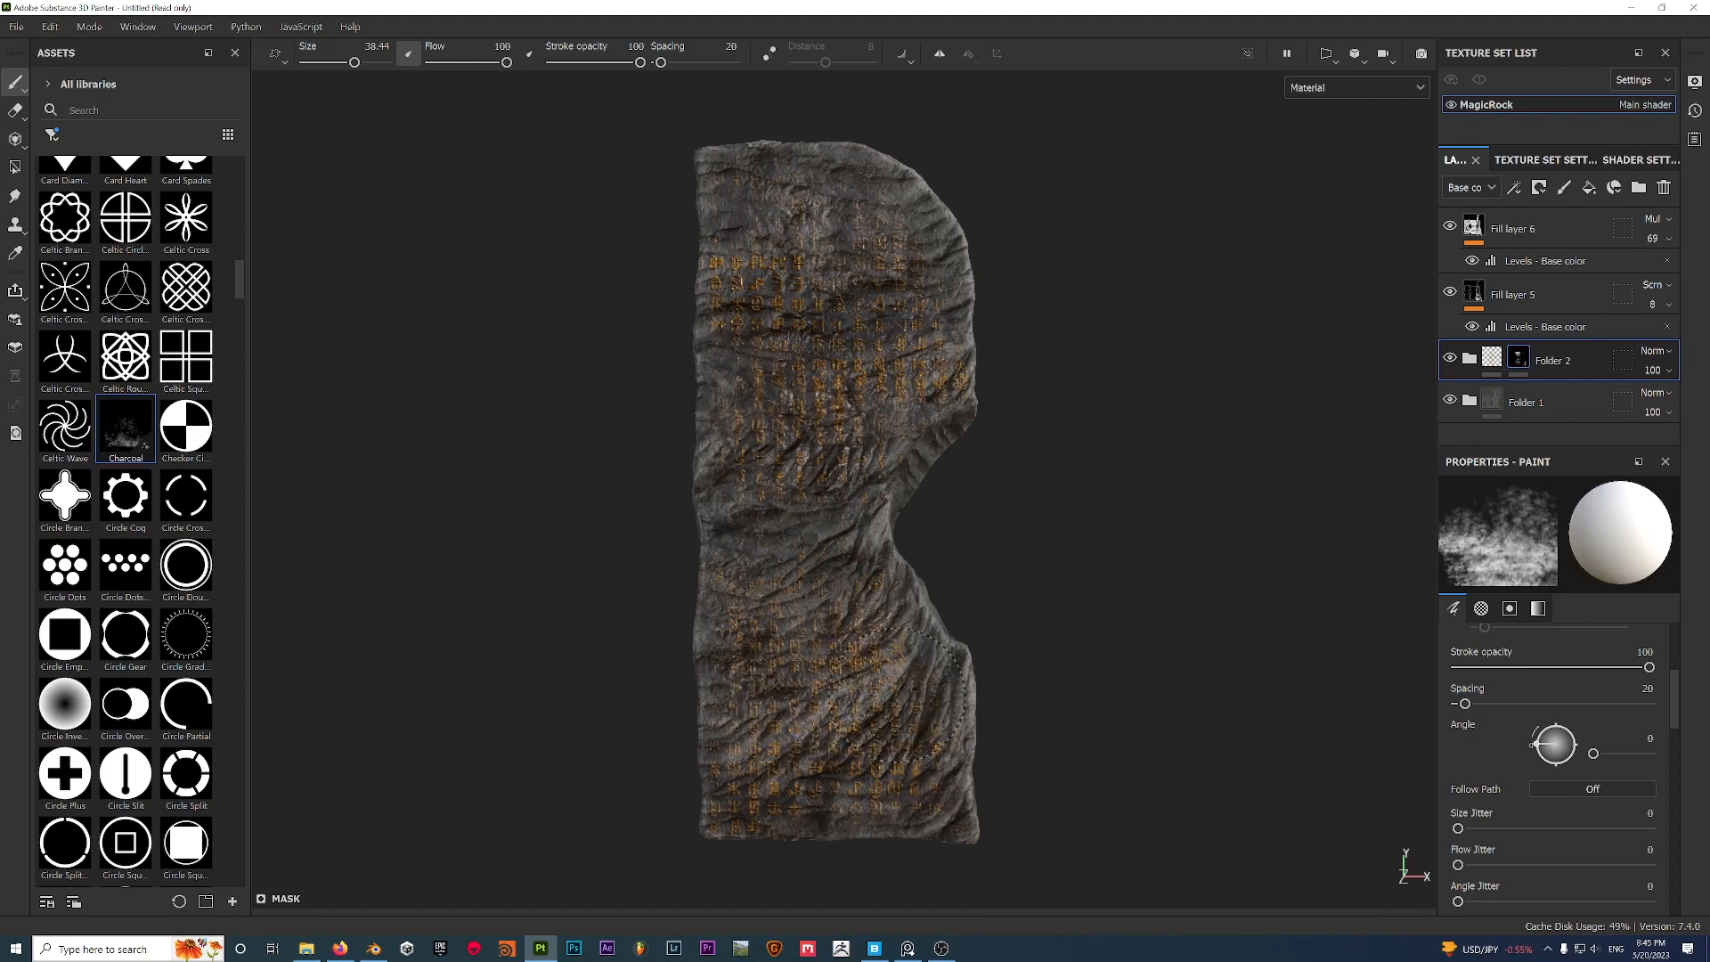
key(x)
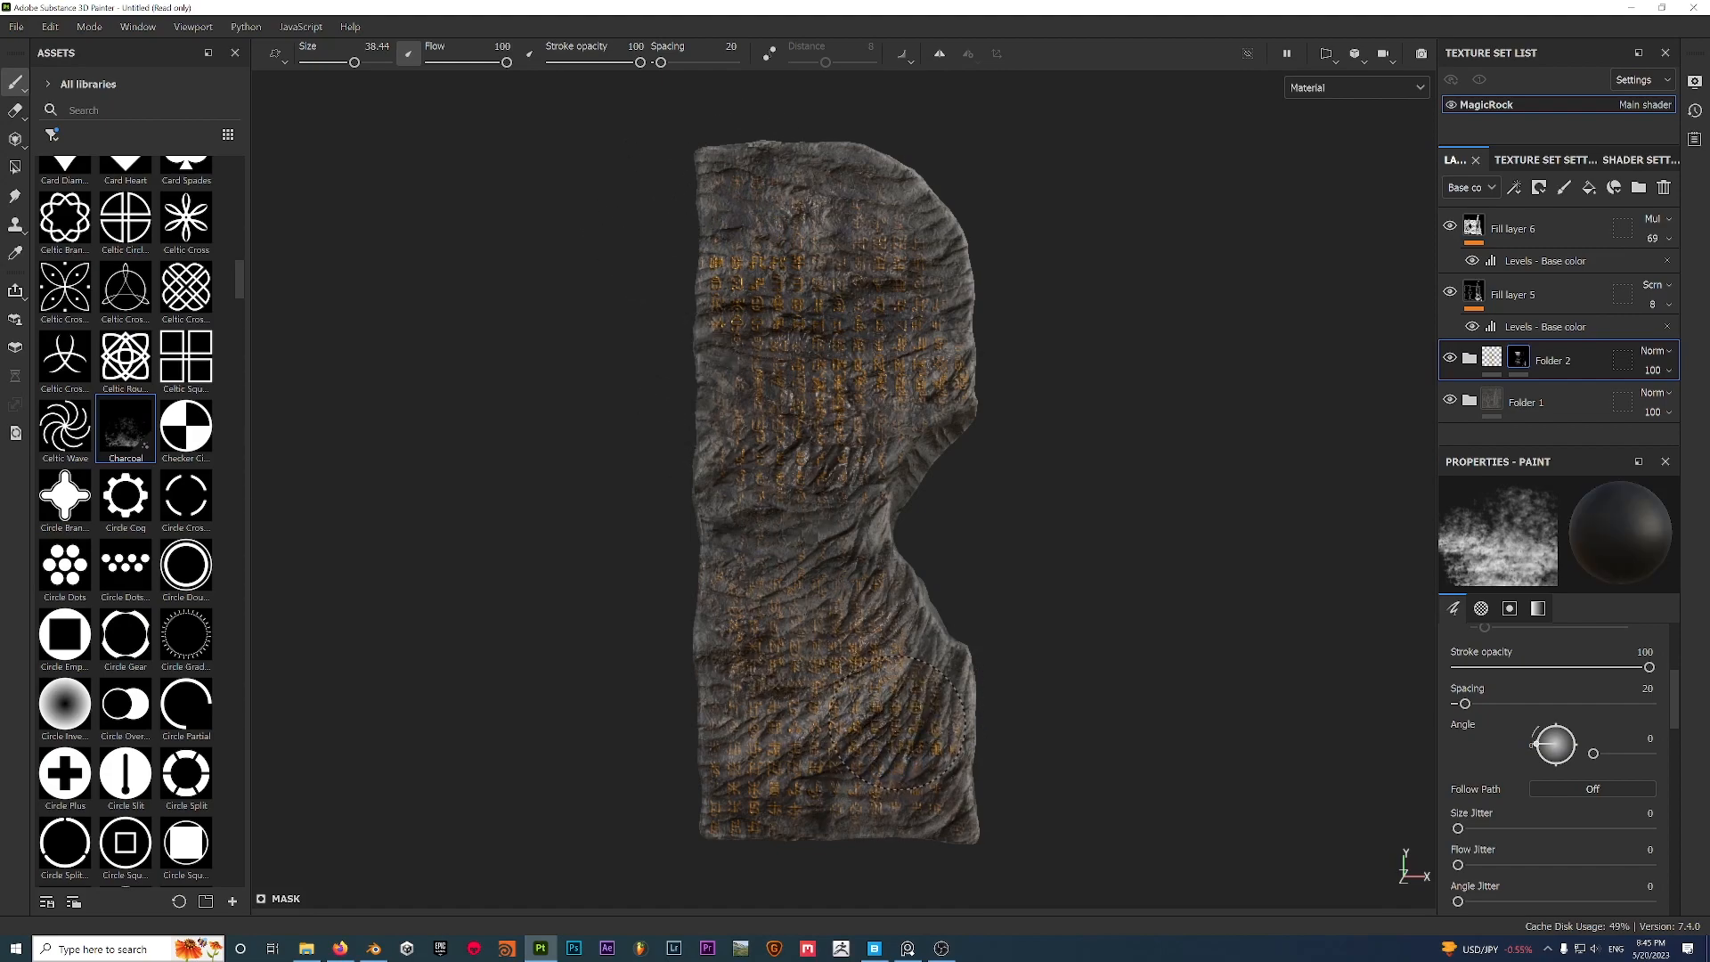
key(x)
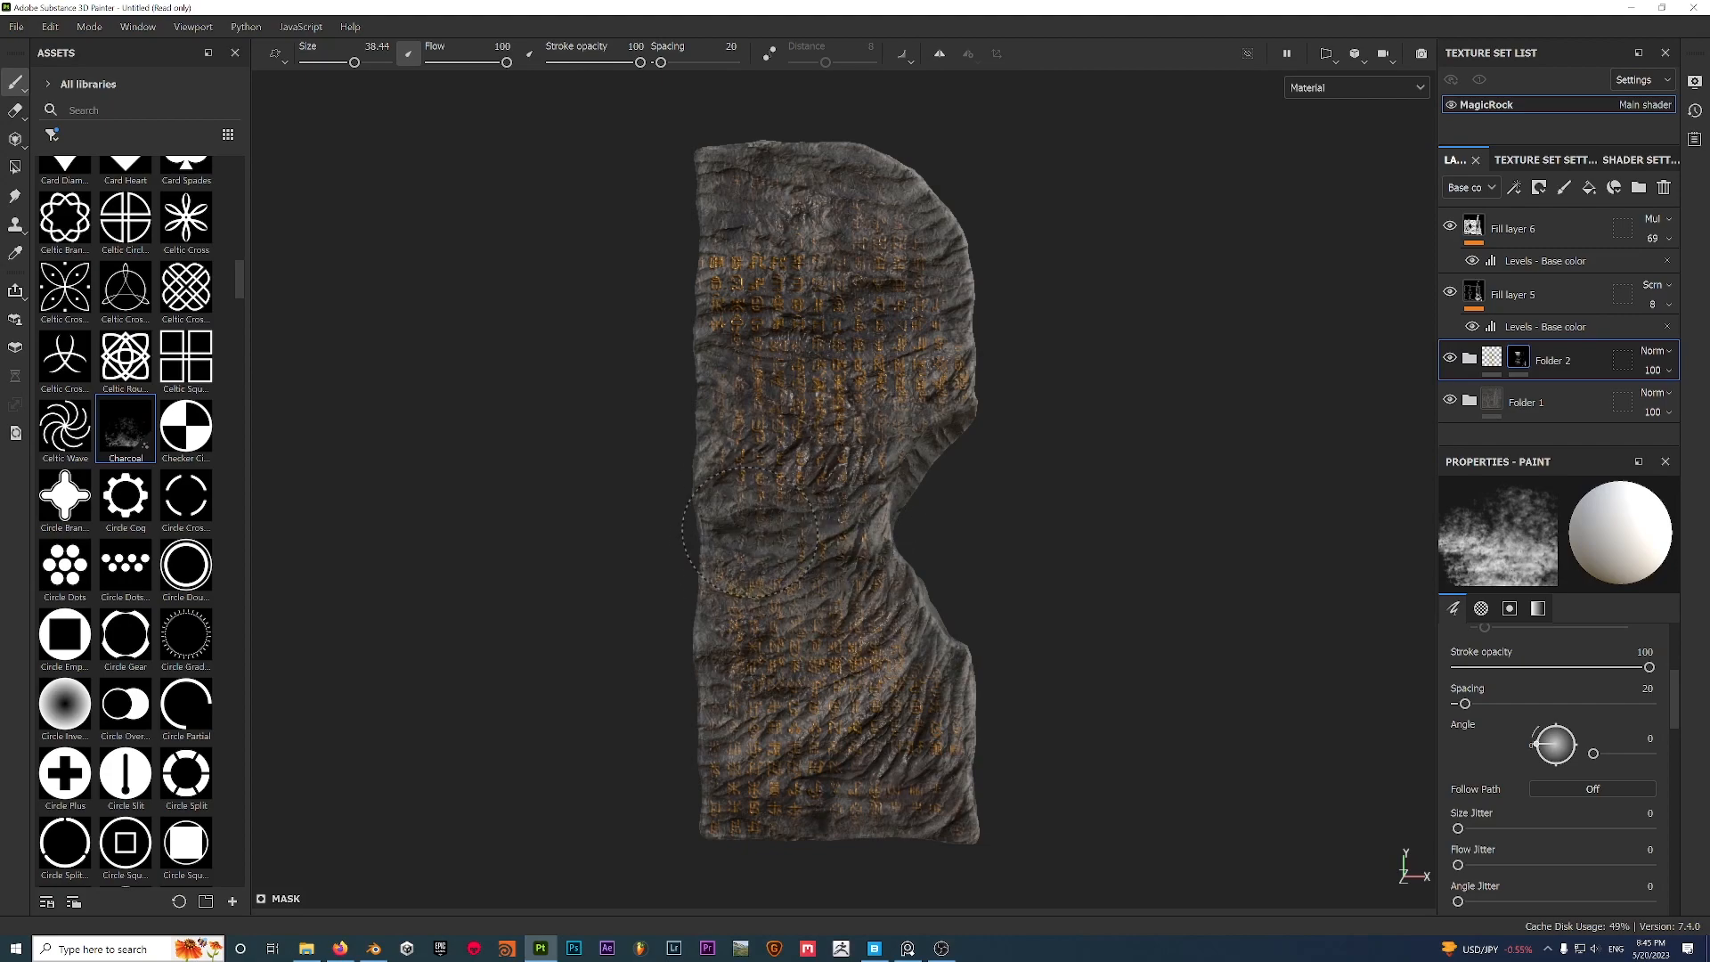
key(x)
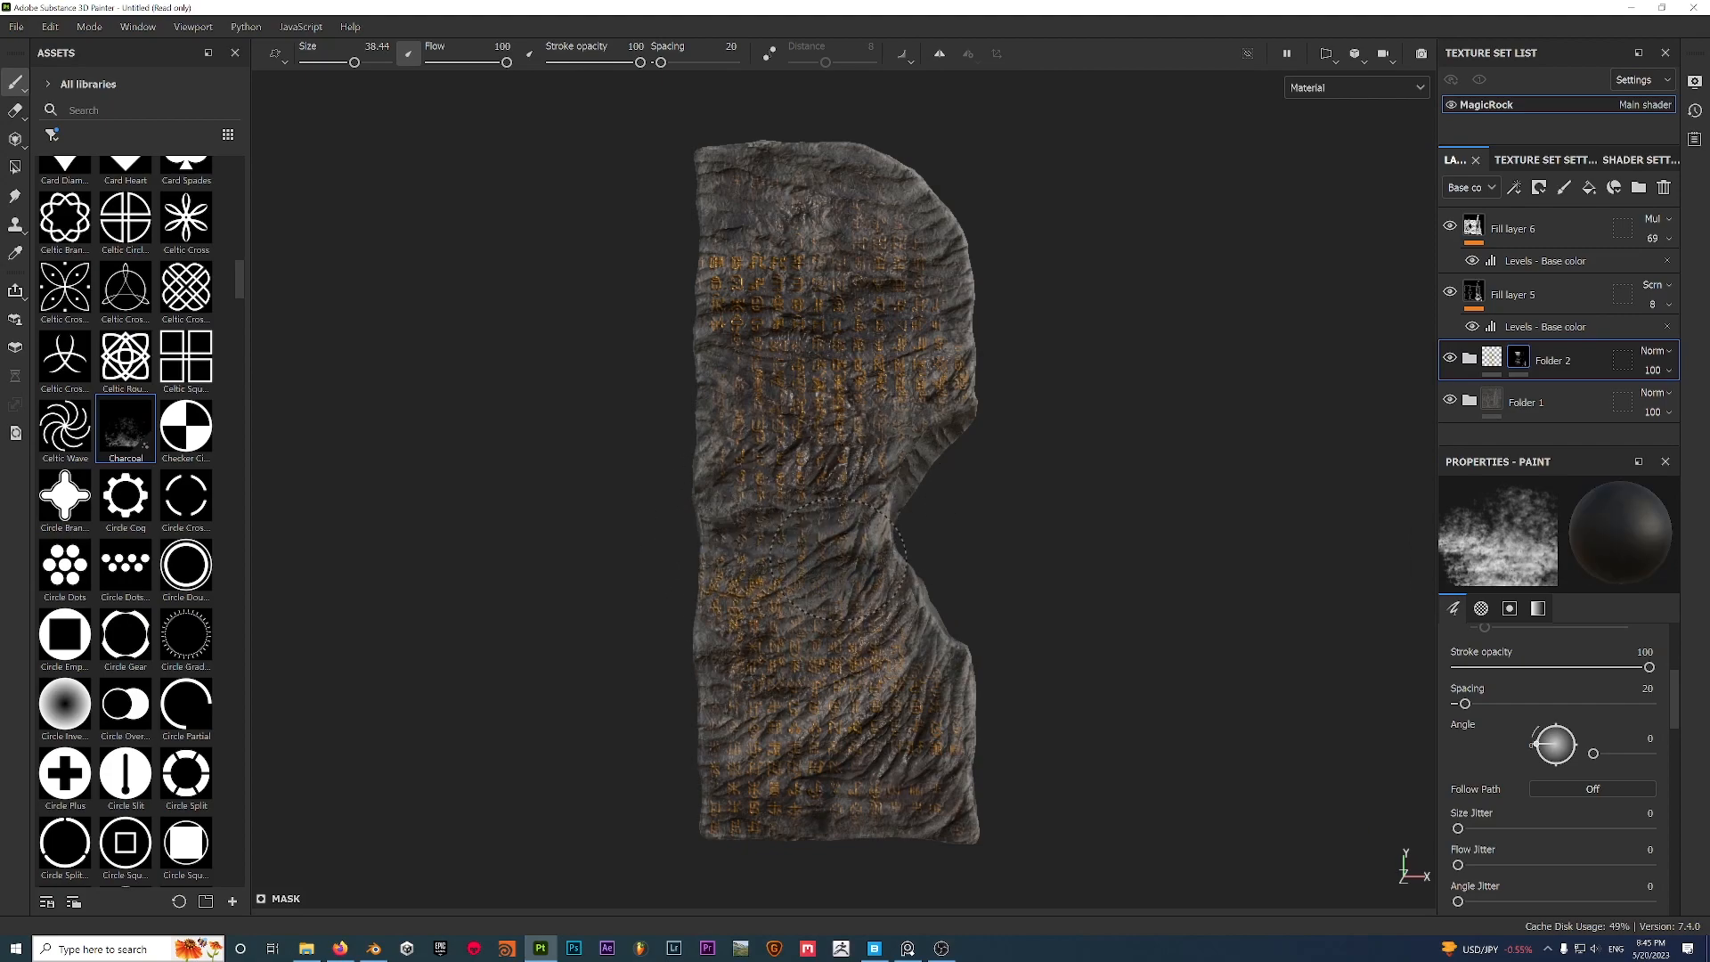
key(x)
key(x)
key(x)
Stamp white on the Folder 2 mask to reveal more glyphs near the rock's upper-right edge and across its middle.
drag(939, 216, 919, 220)
scroll(959, 384, down, 2)
scroll(880, 459, up, 2)
alt+drag(881, 459, 744, 438)
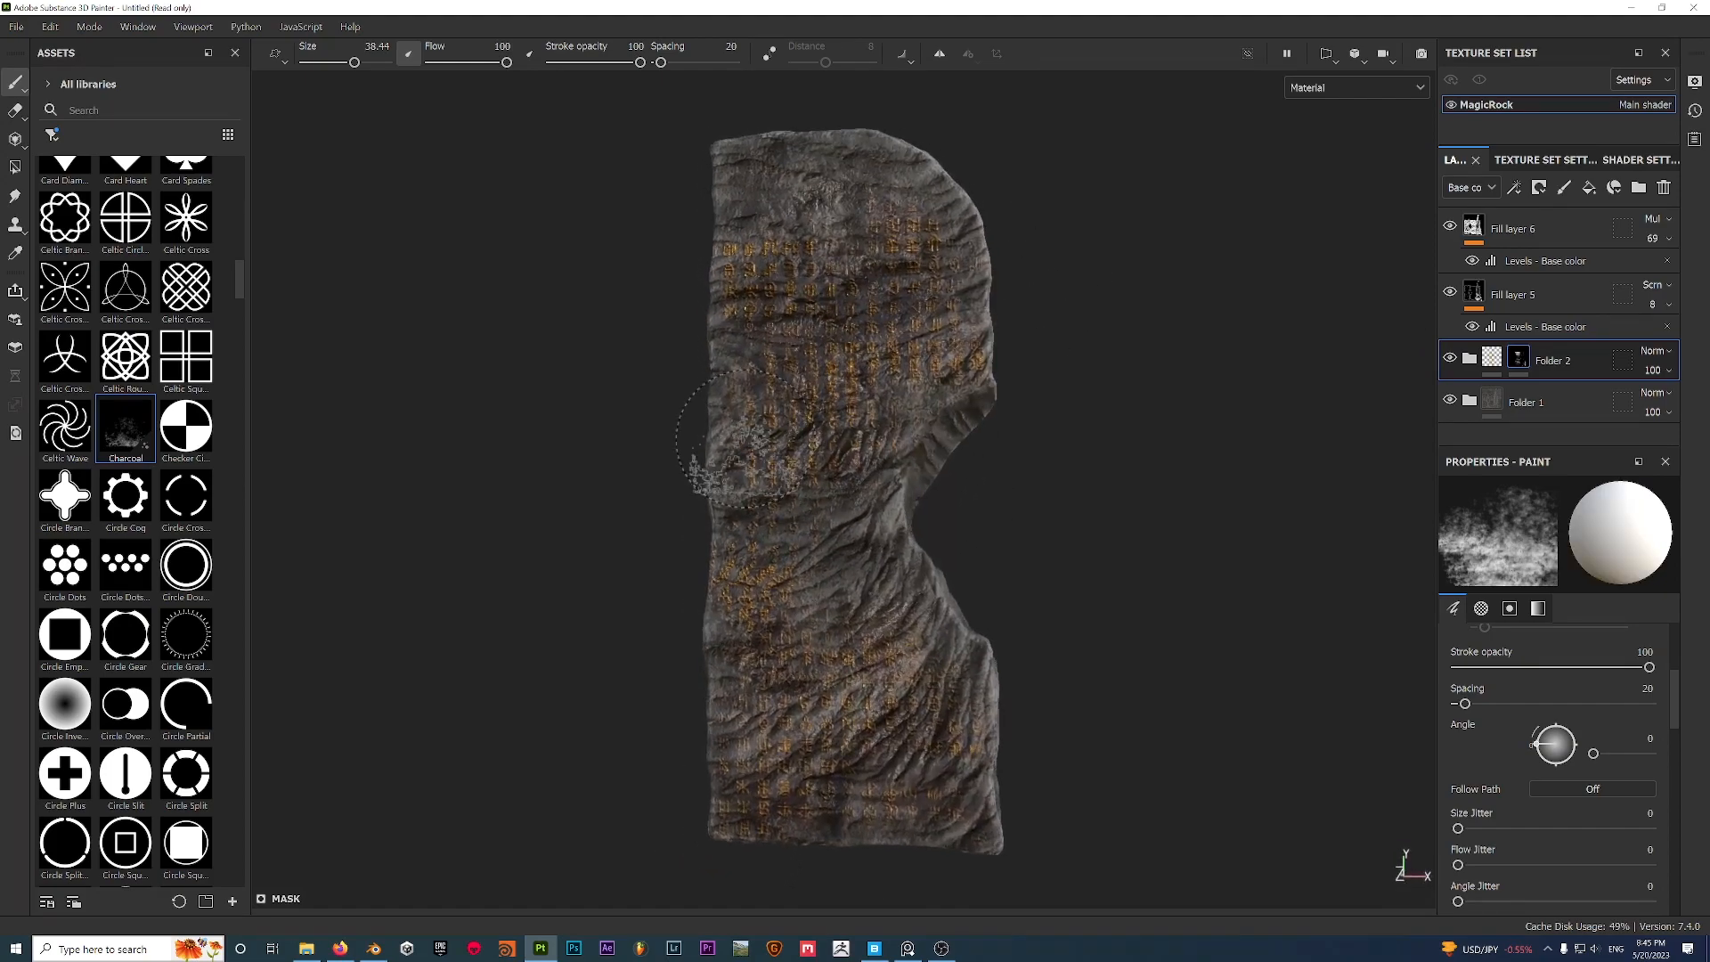
key(x)
key(x)
drag(821, 552, 841, 540)
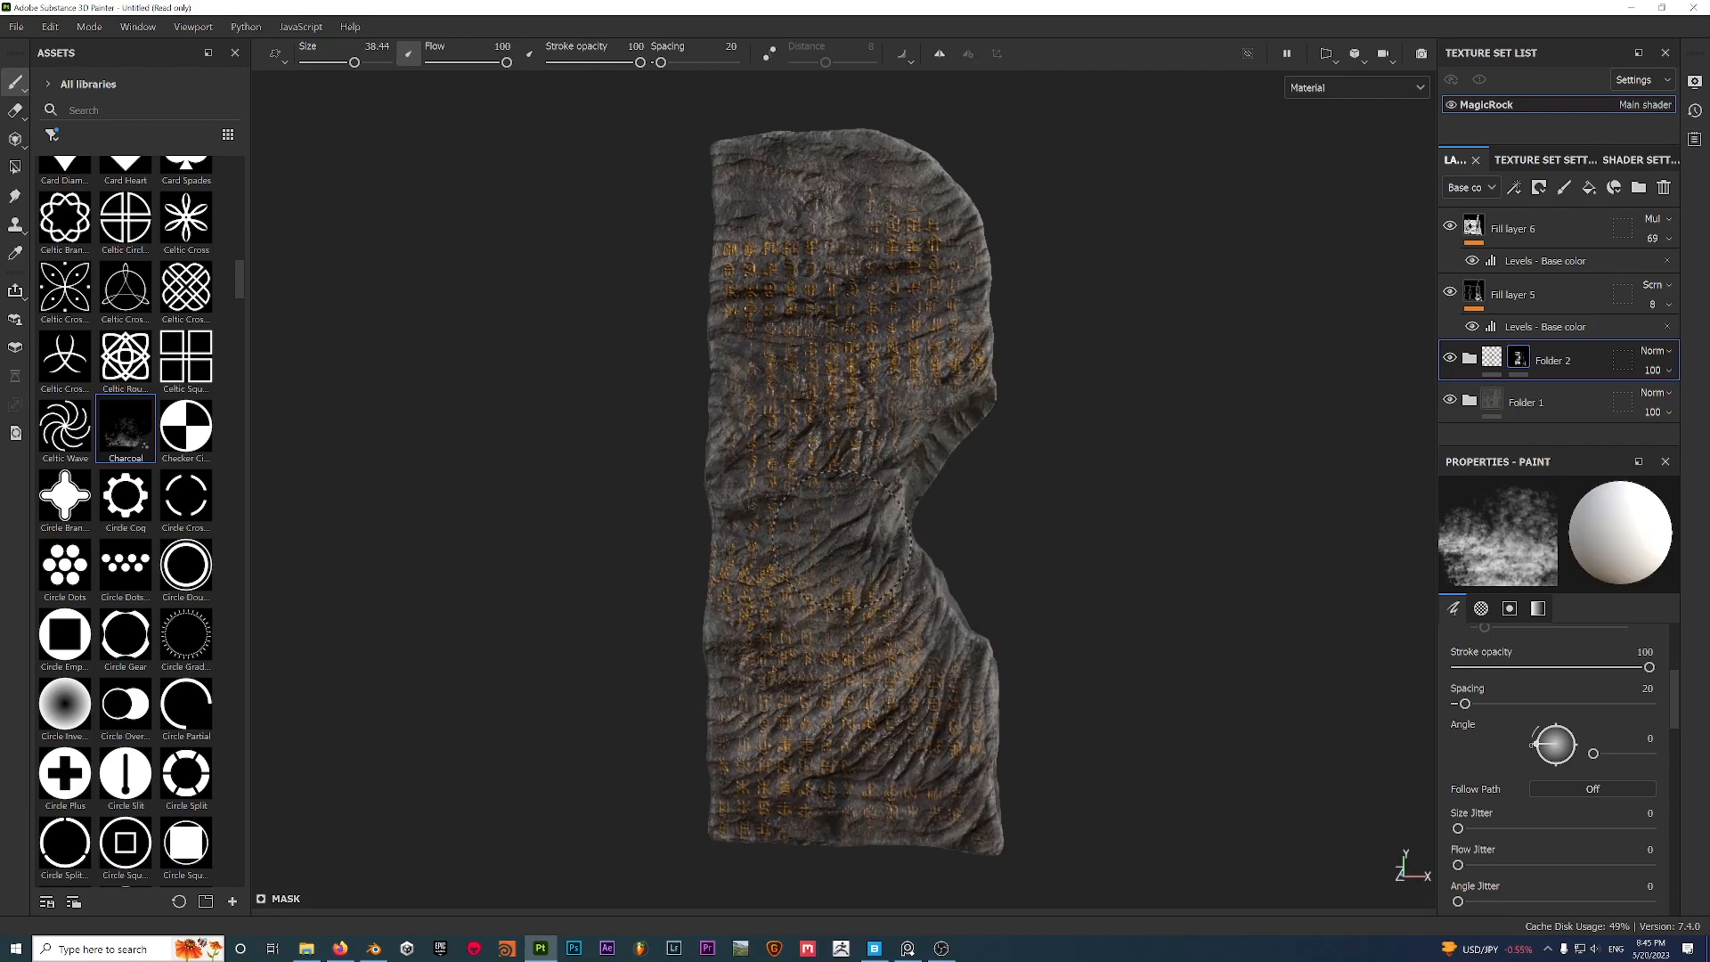
Reveal glyphs along the rock's upper front and fade them near its upper-left edge with white and black Charcoal stamps.
mouse_move(977, 543)
alt+mouse_down()
mouse_move(1019, 421)
mouse_move(1004, 499)
mouse_move(918, 590)
mouse_move(908, 508)
mouse_move(954, 507)
mouse_move(516, 499)
mouse_move(831, 489)
mouse_move(759, 434)
mouse_move(846, 427)
alt+mouse_up()
key(x)
key(x)
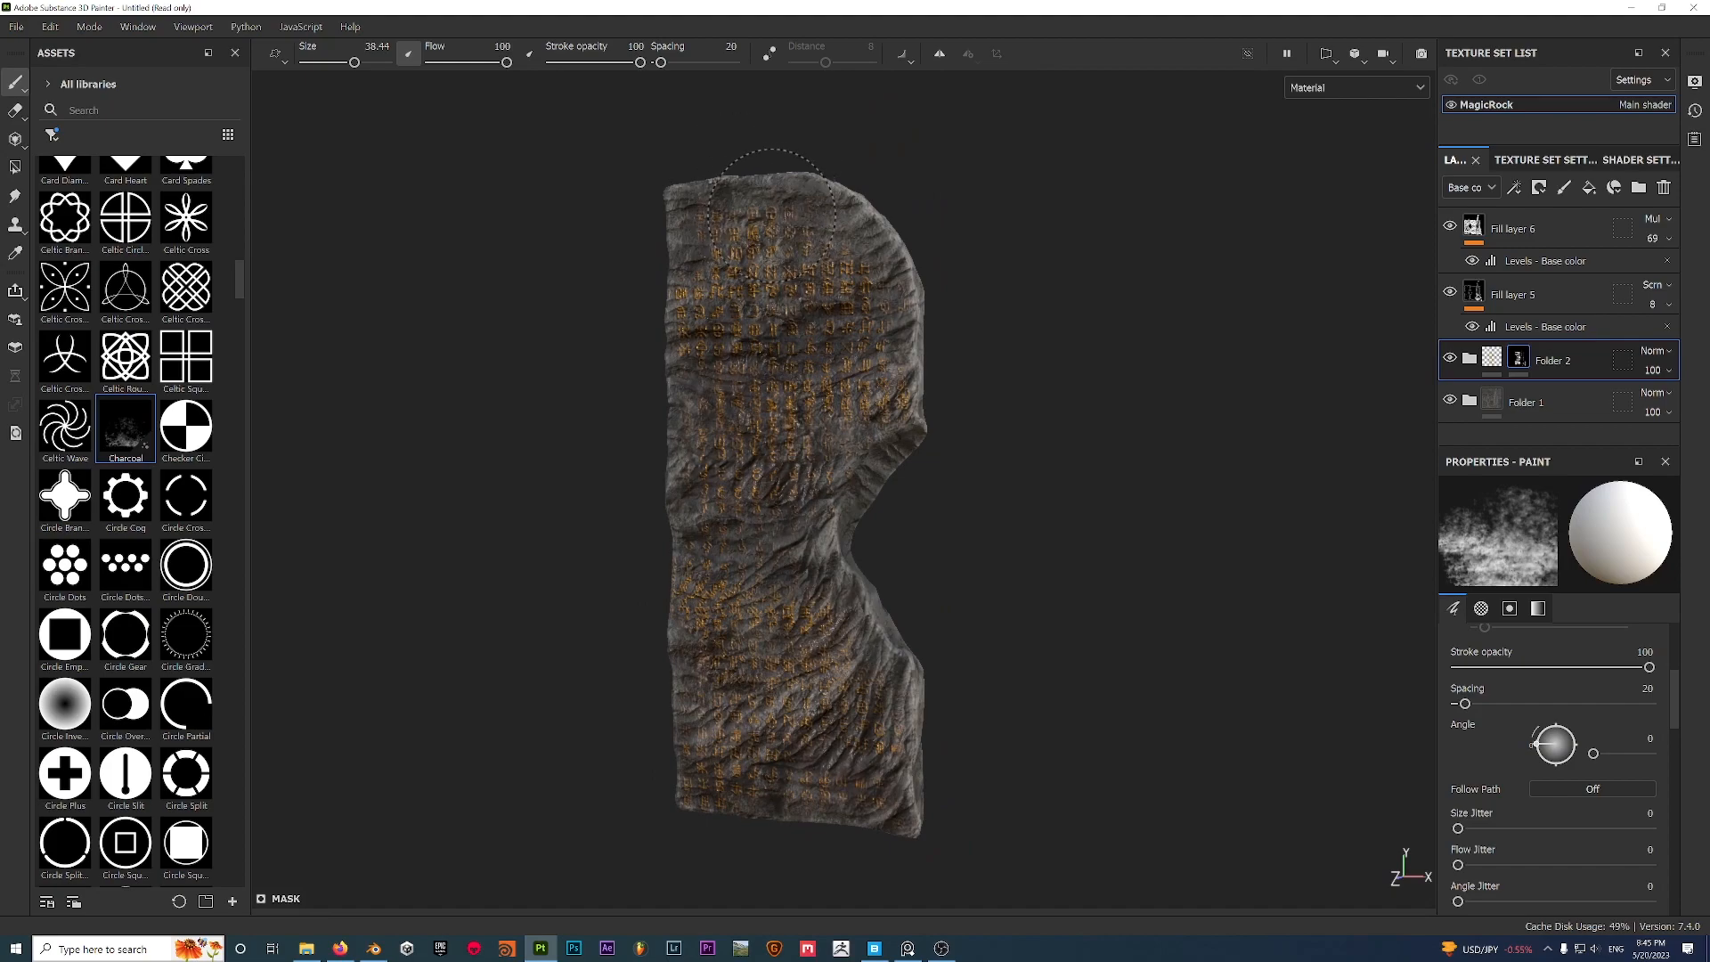
key(x)
key(x)
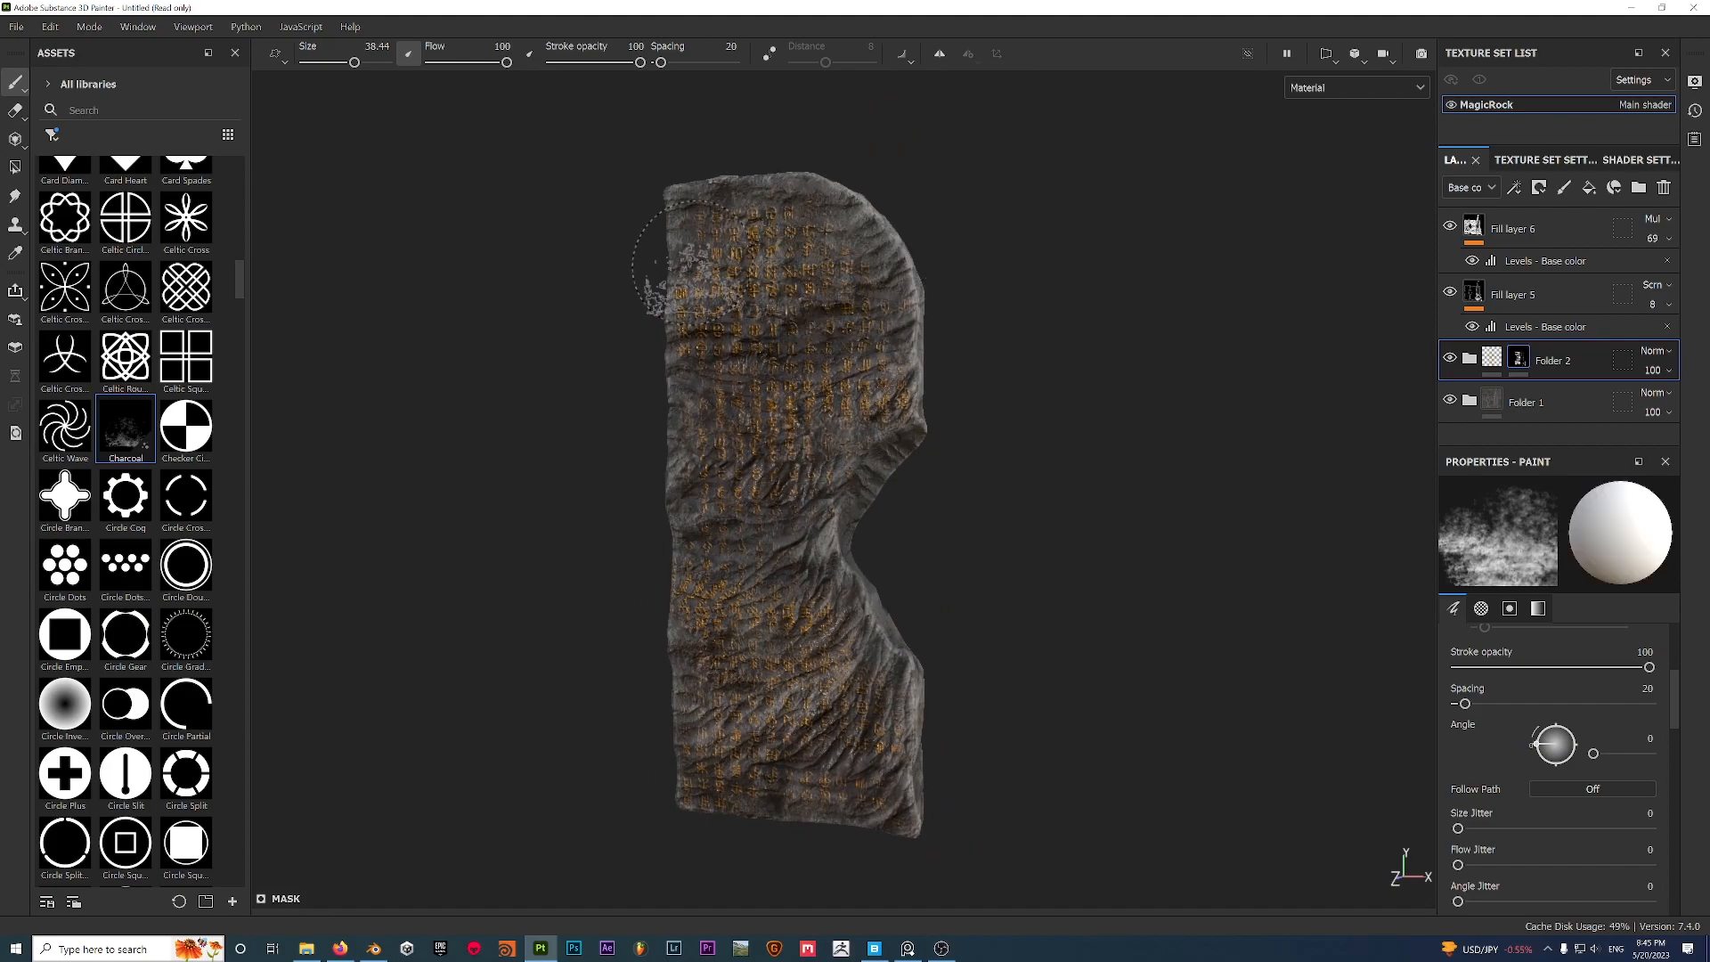
click(688, 283)
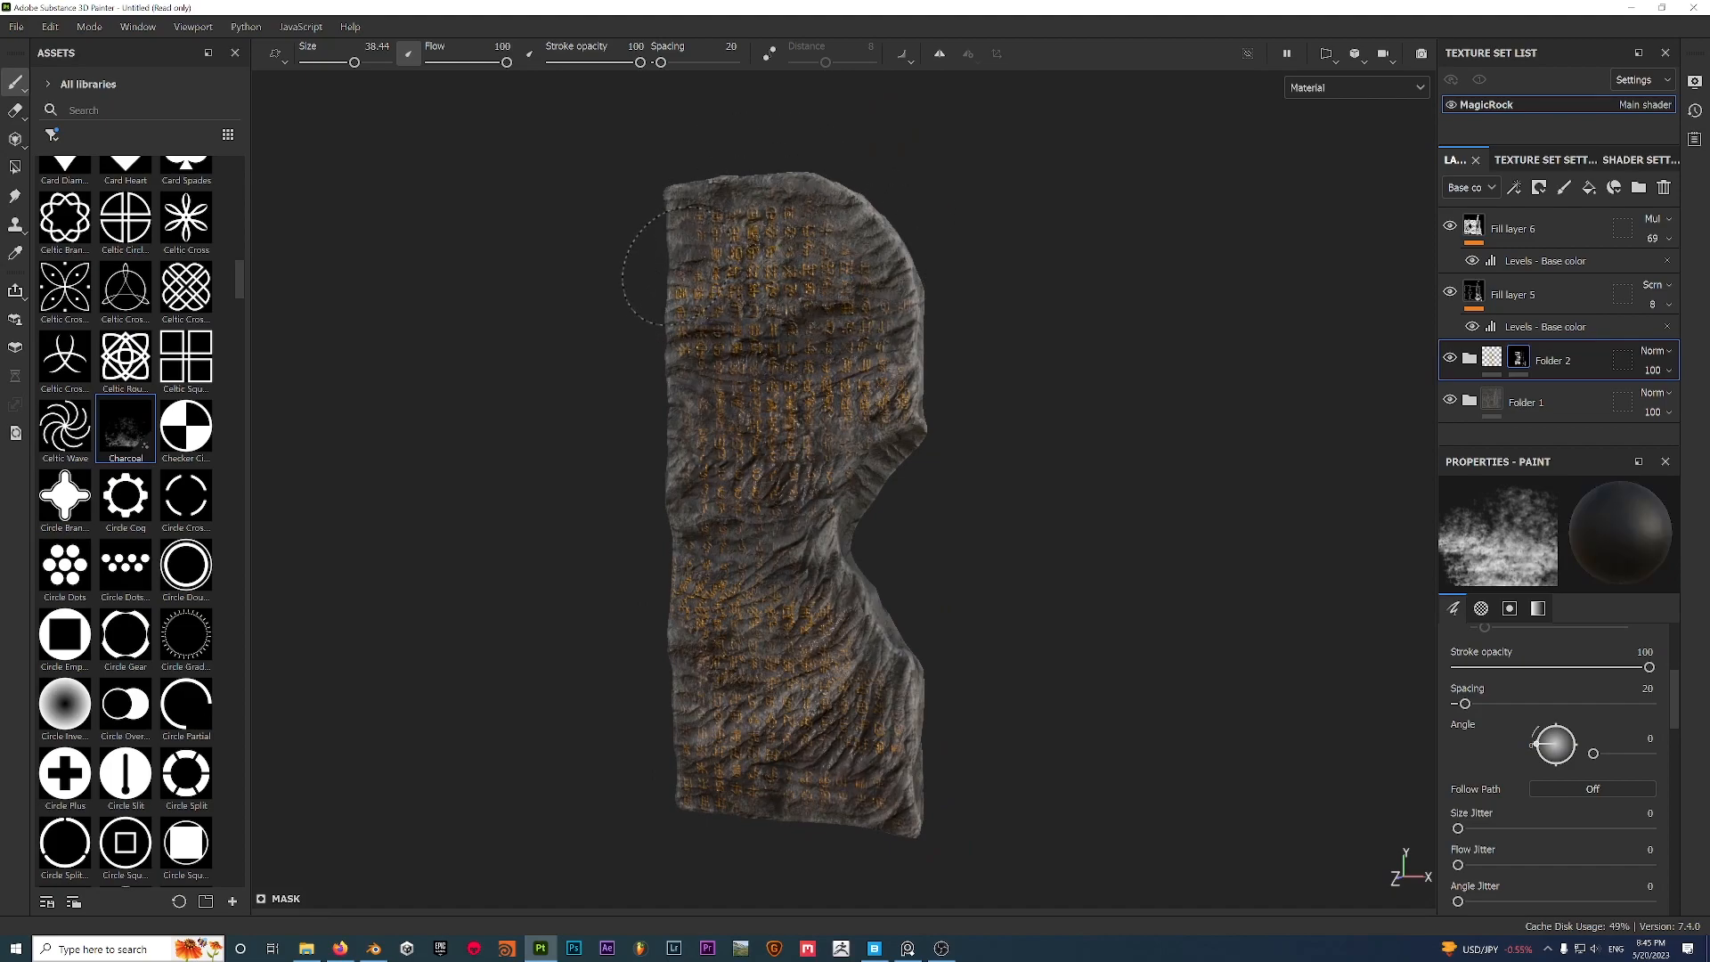
Examine the glyph coverage on the rock's front face and narrow sides.
alt+drag(596, 487, 864, 486)
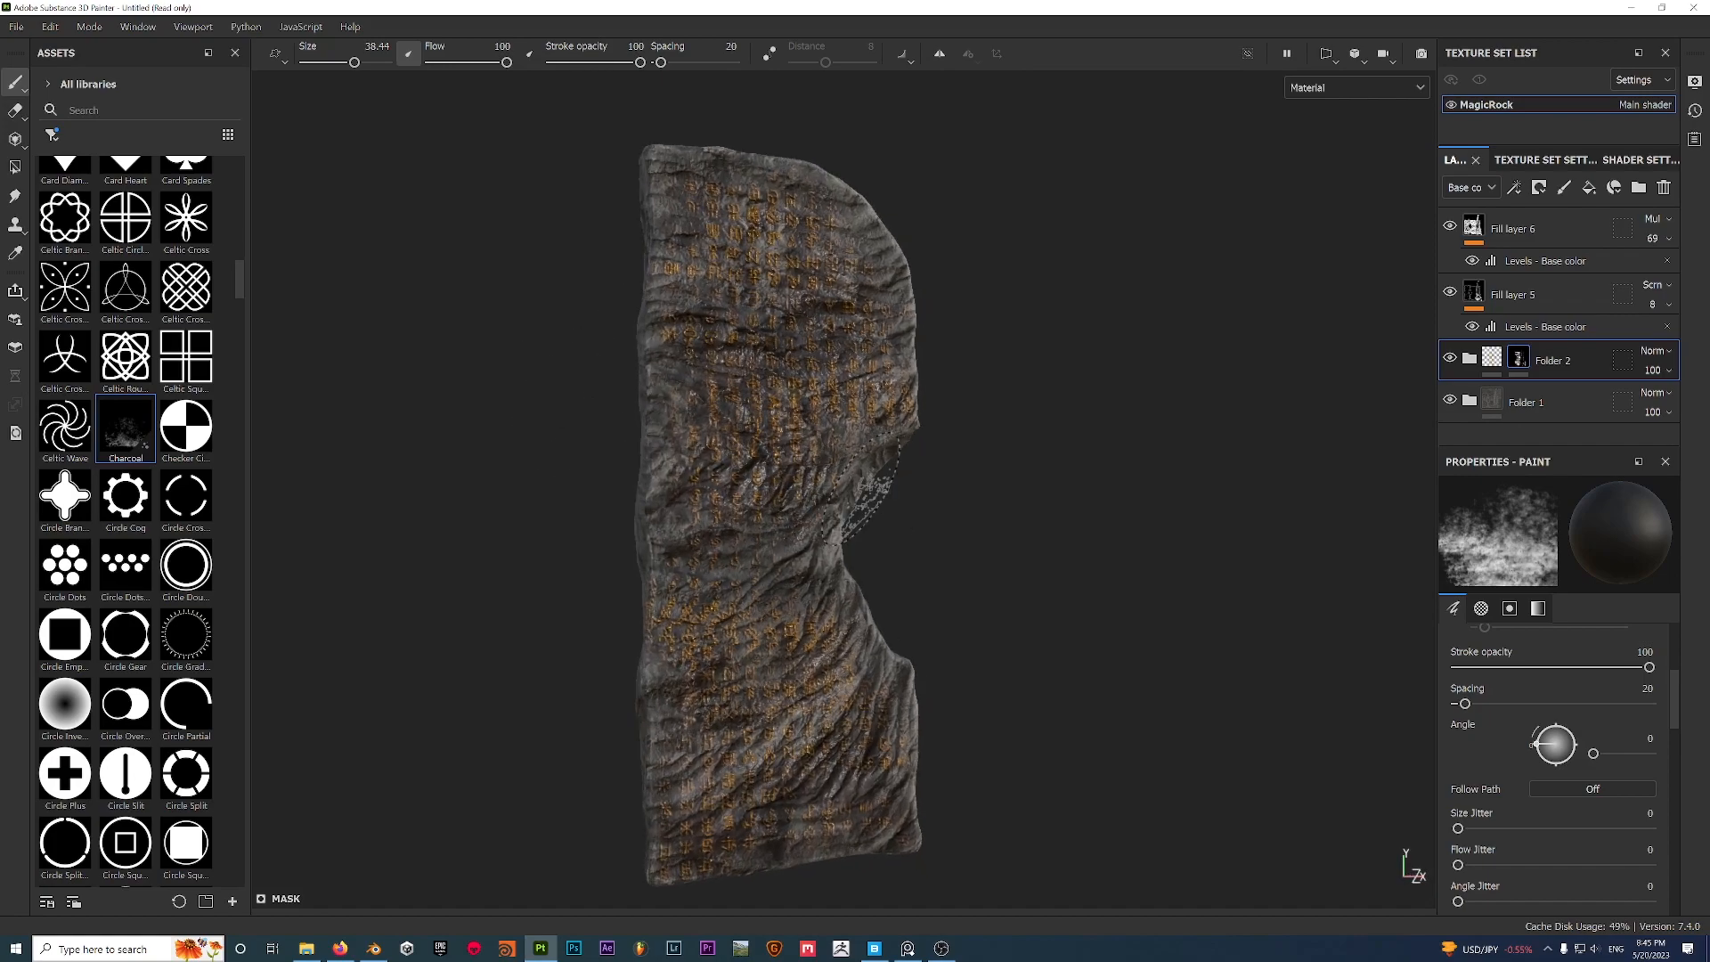
alt+middle_drag(862, 488, 888, 416)
mouse_move(855, 580)
alt+mouse_down()
mouse_move(611, 580)
mouse_move(1114, 546)
mouse_move(962, 580)
mouse_move(935, 611)
alt+mouse_up()
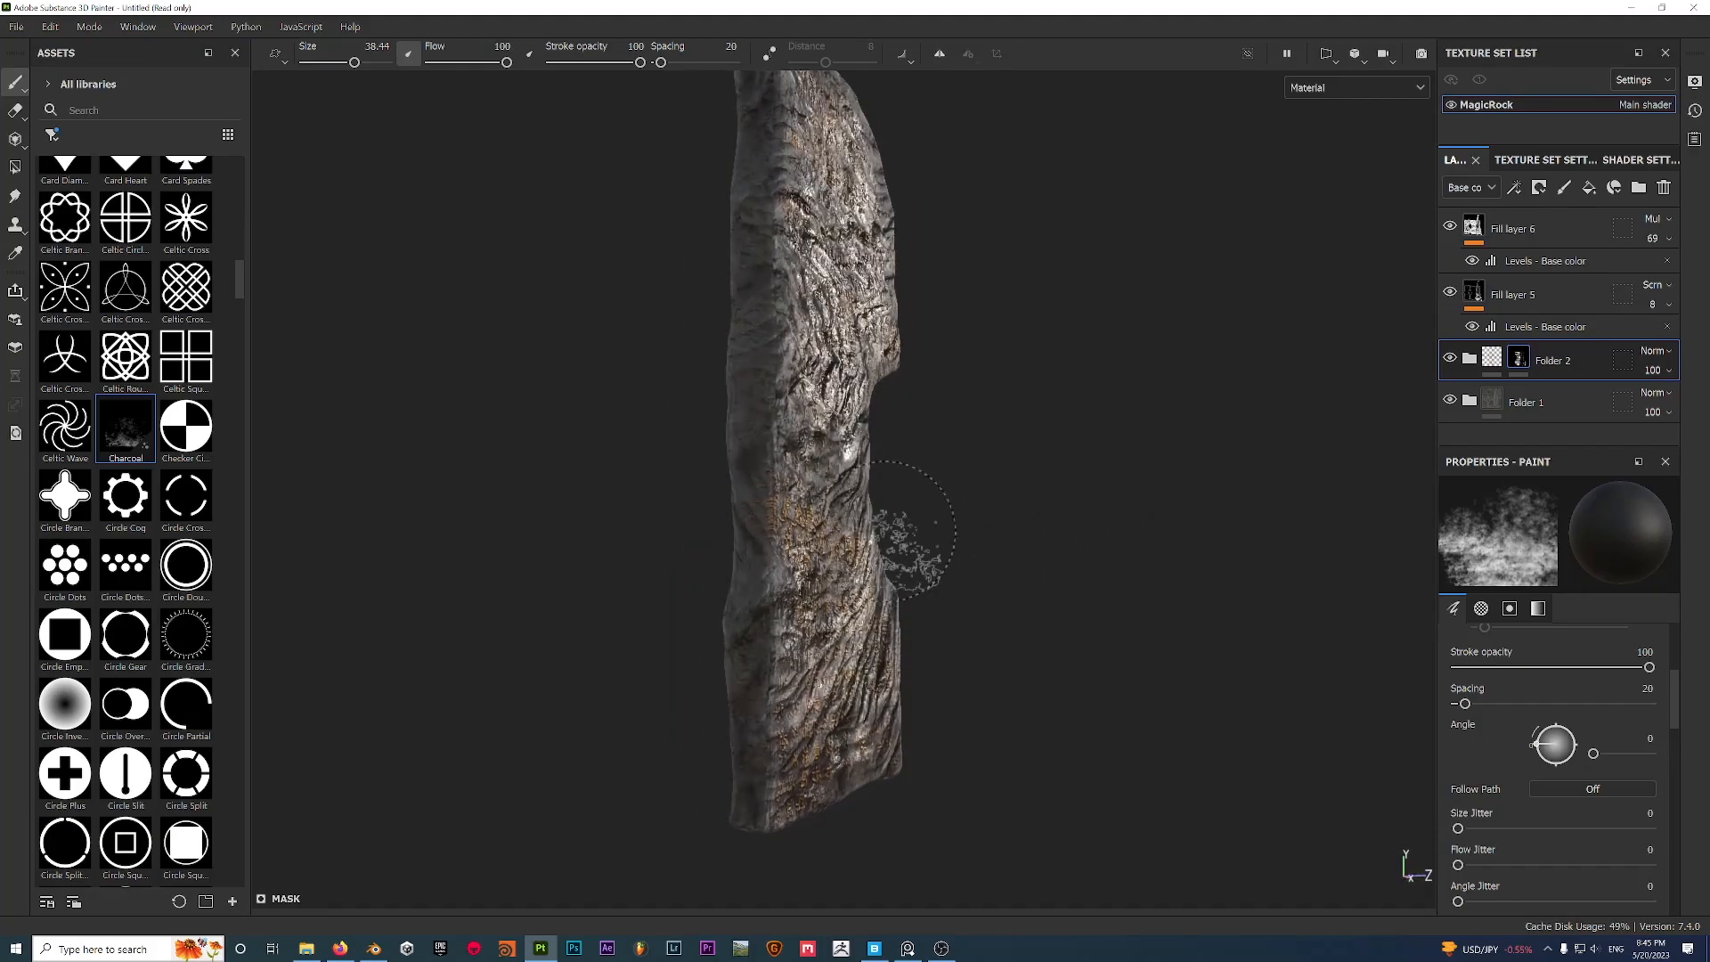
alt+drag(756, 469, 751, 508)
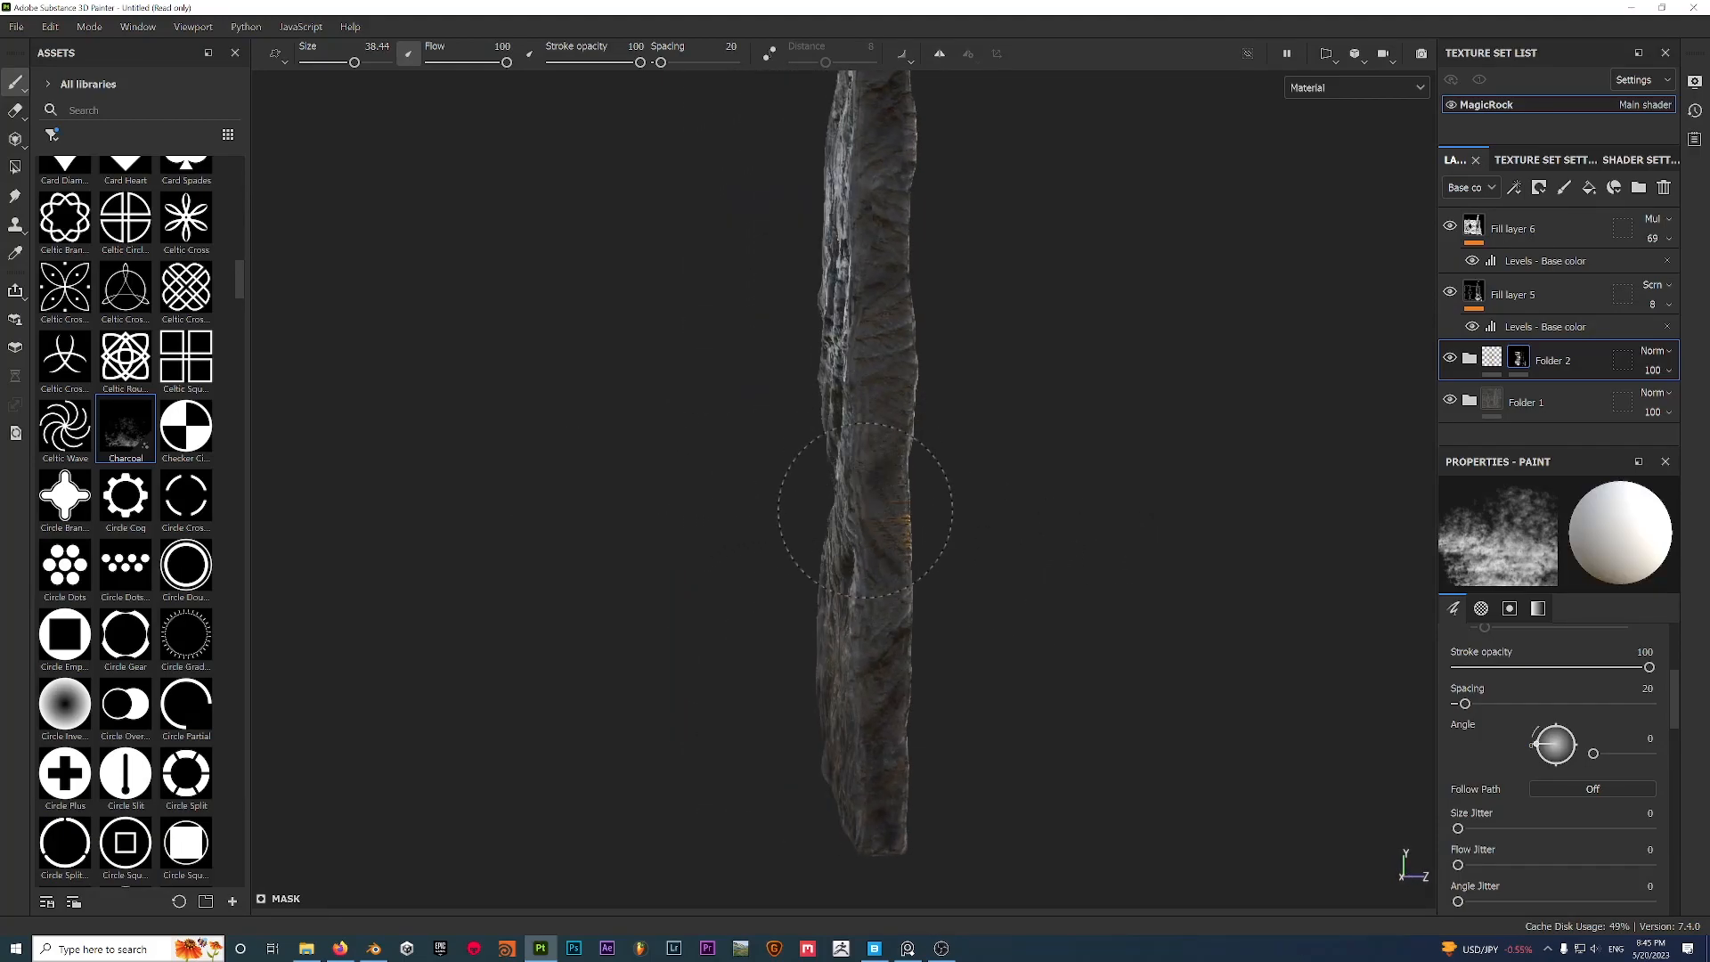
mouse_move(1030, 570)
alt+mouse_down()
mouse_move(616, 548)
mouse_move(765, 498)
mouse_move(626, 561)
mouse_move(908, 489)
mouse_move(859, 595)
alt+mouse_up()
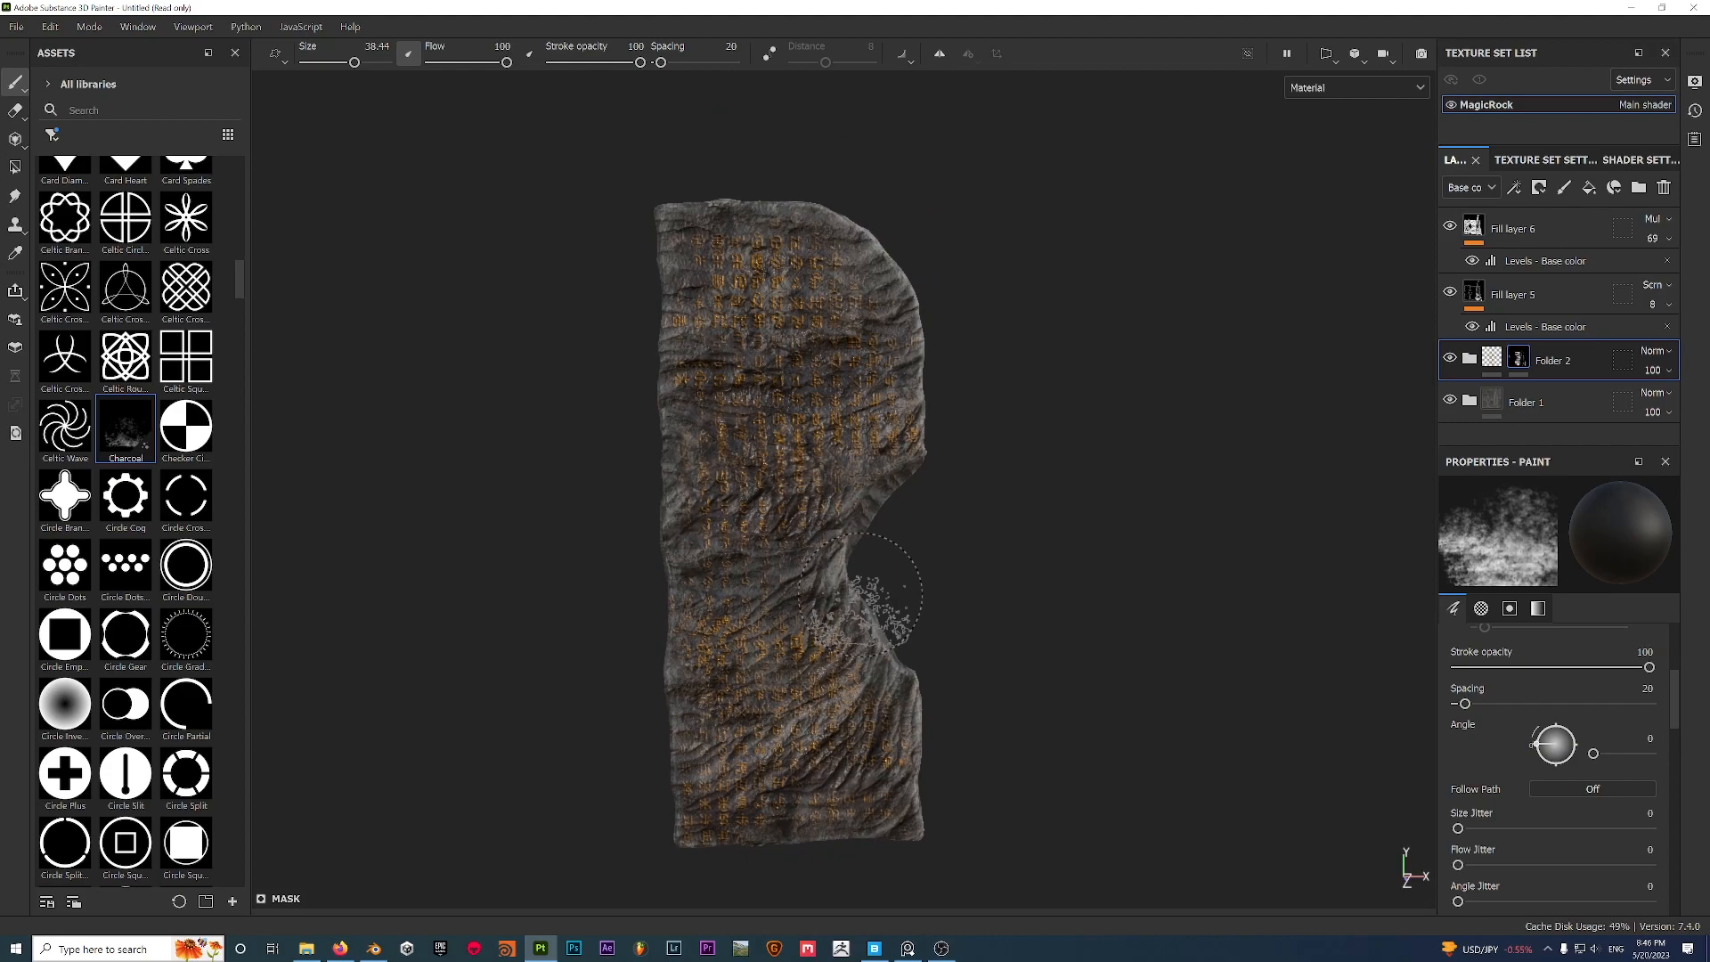
alt+drag(859, 595, 750, 599)
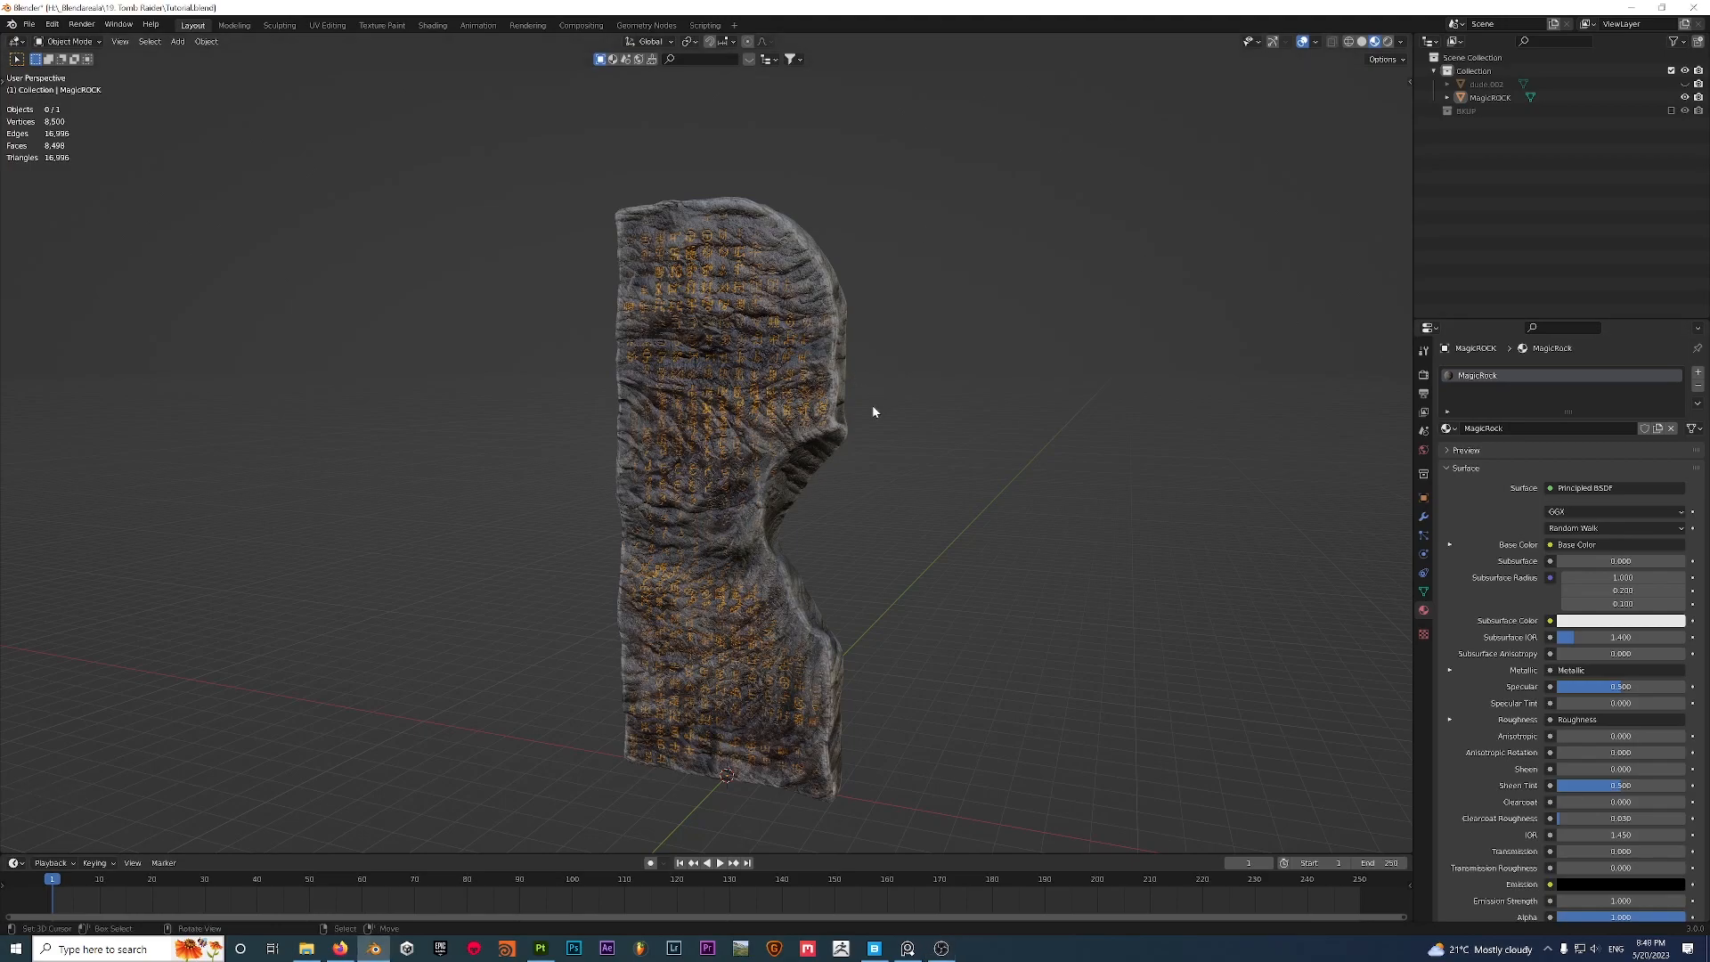
In Blender, display the textured MagicROCK in Rendered viewport shading and hide the viewport overlays.
middle_drag(874, 407, 962, 420)
scroll(831, 431, up, 2)
key(z)
click(837, 387)
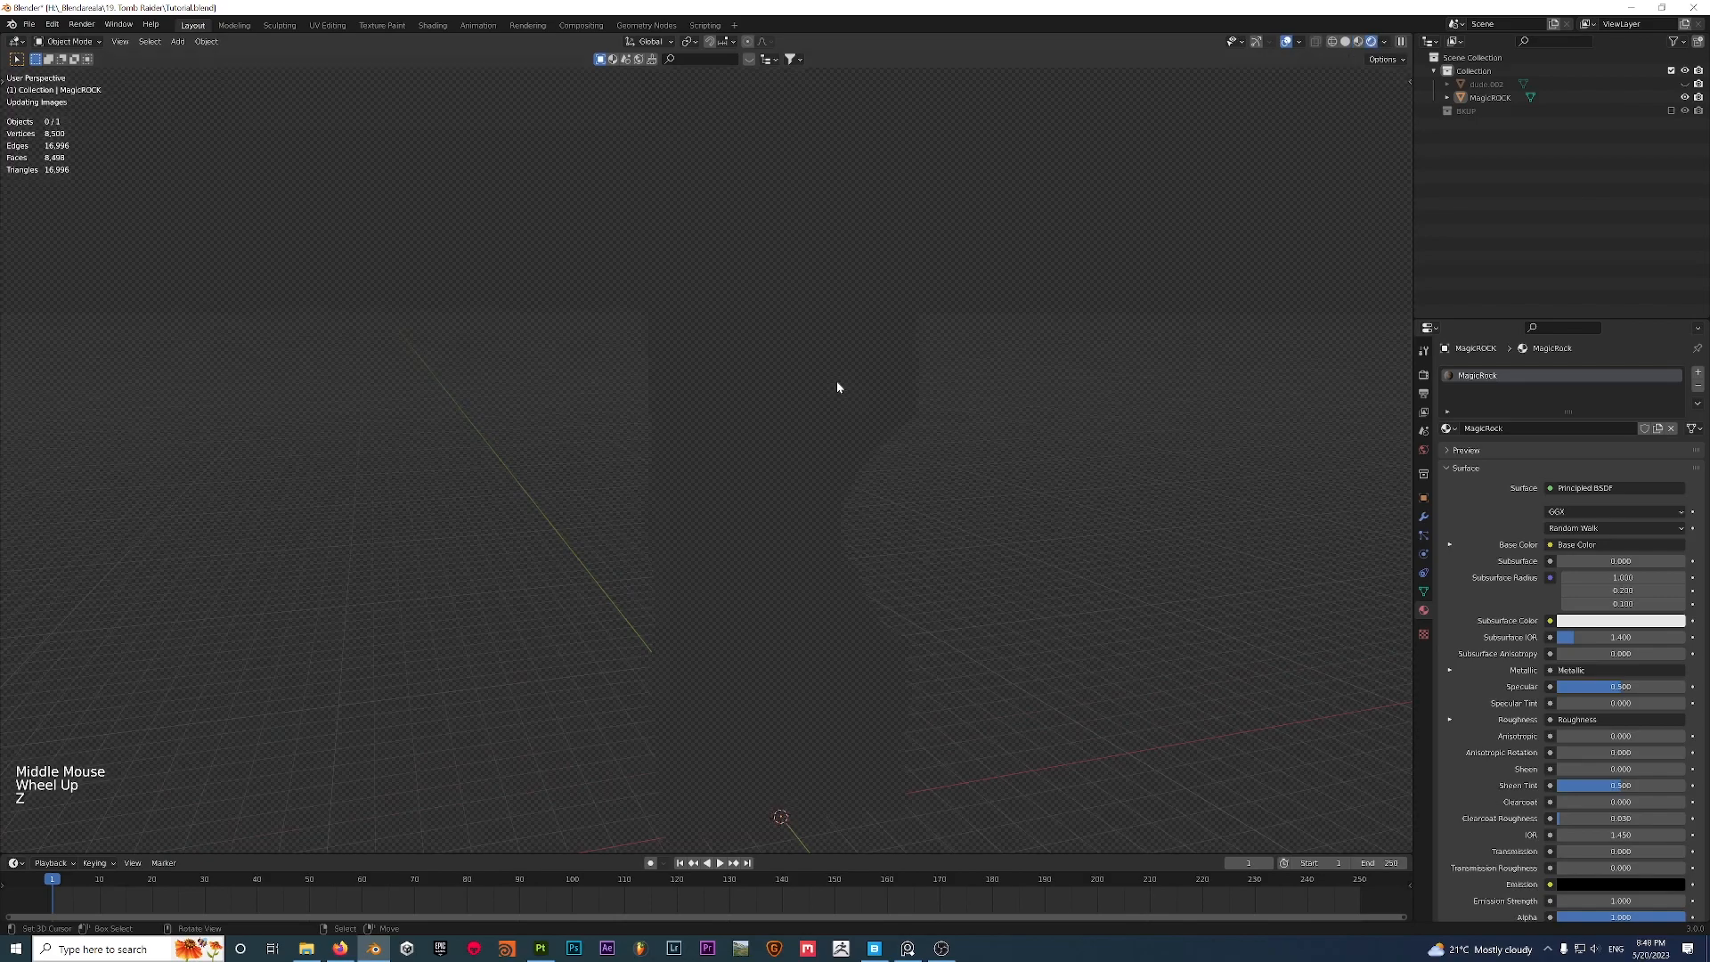
click(1286, 41)
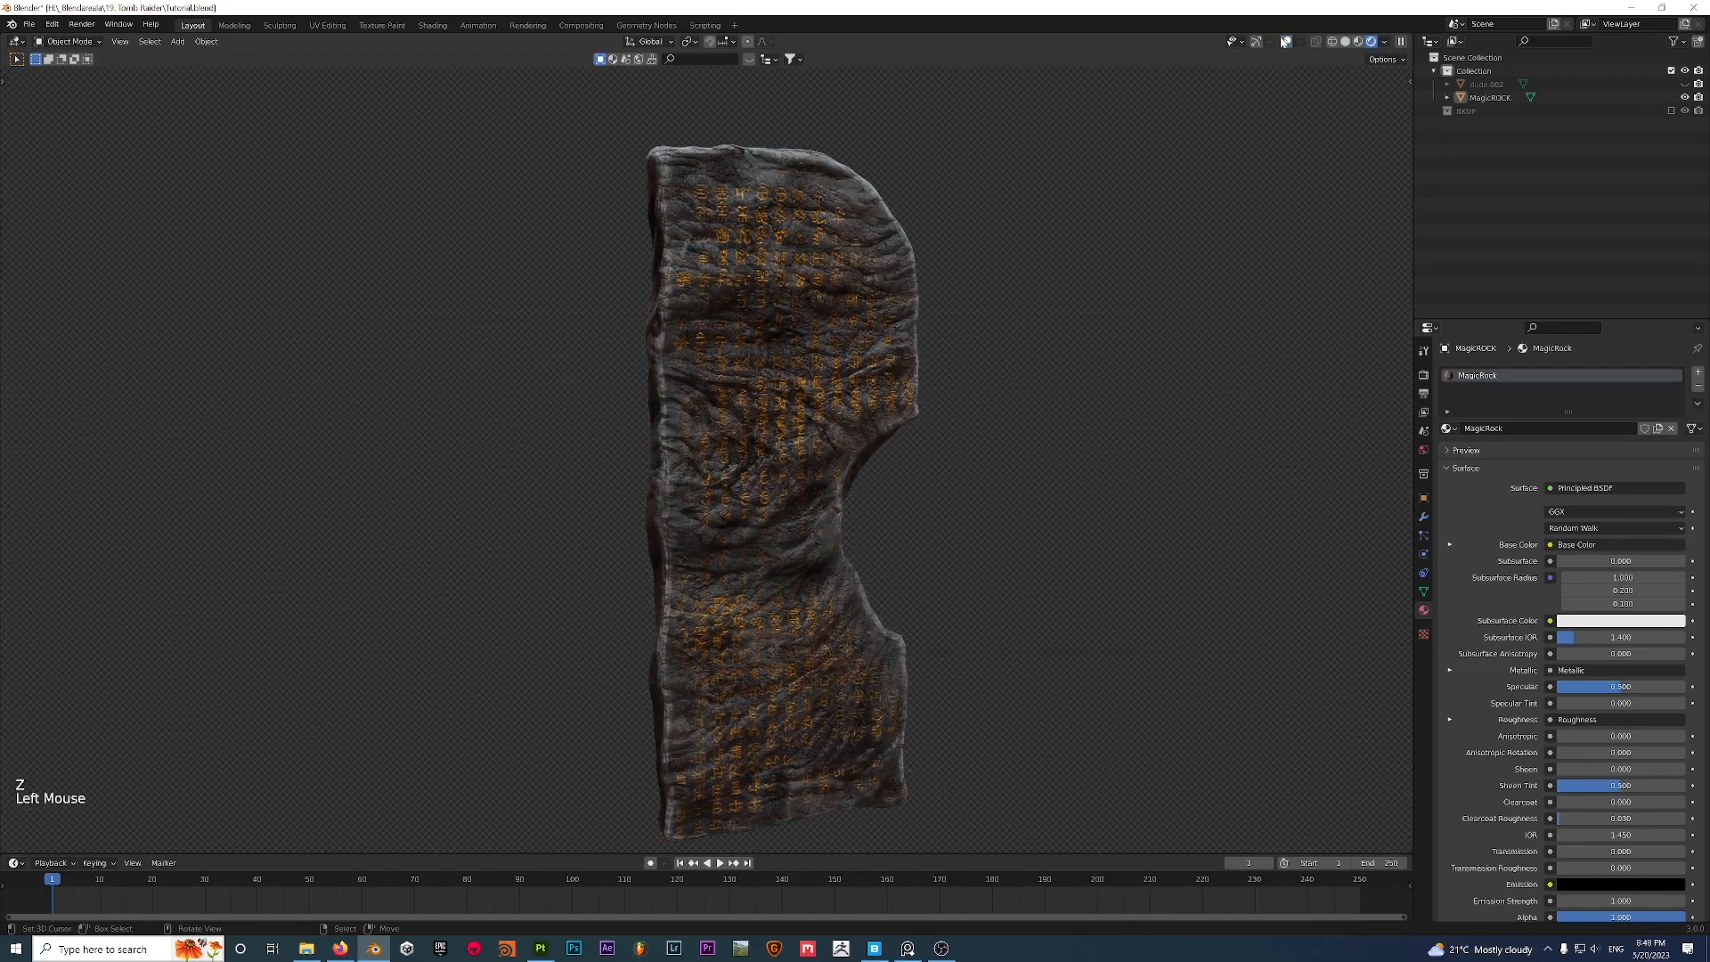
mouse_move(927, 377)
middle_down()
mouse_move(897, 375)
mouse_move(870, 451)
mouse_move(859, 400)
middle_up()
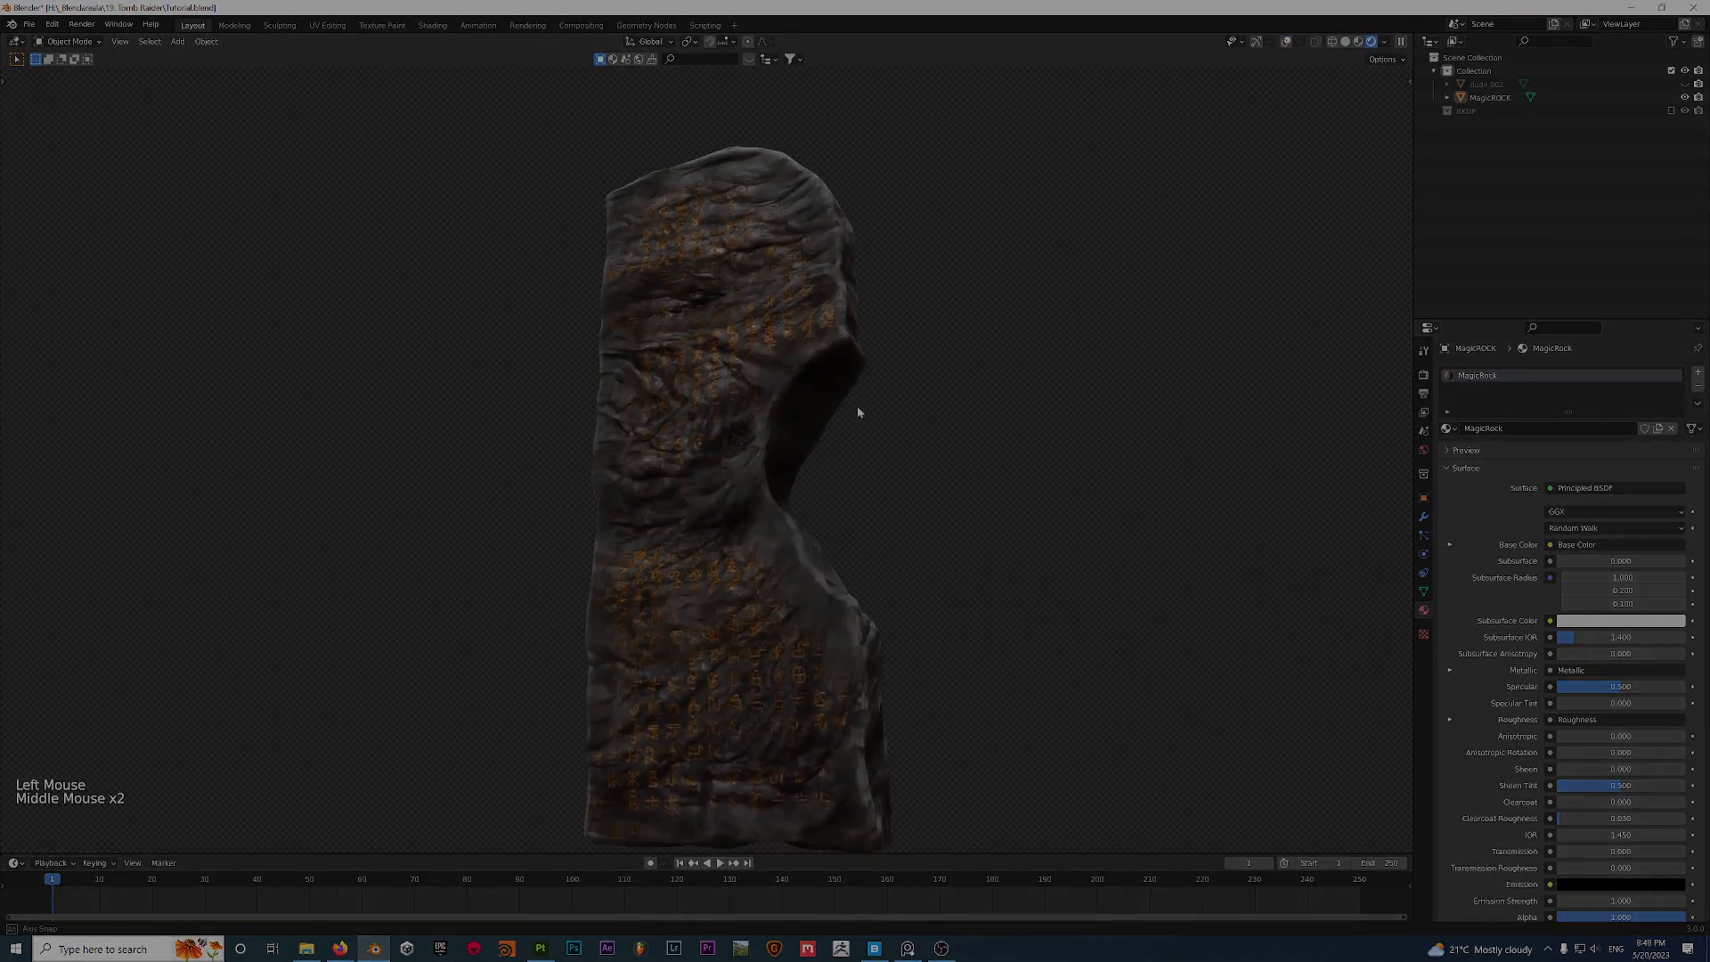